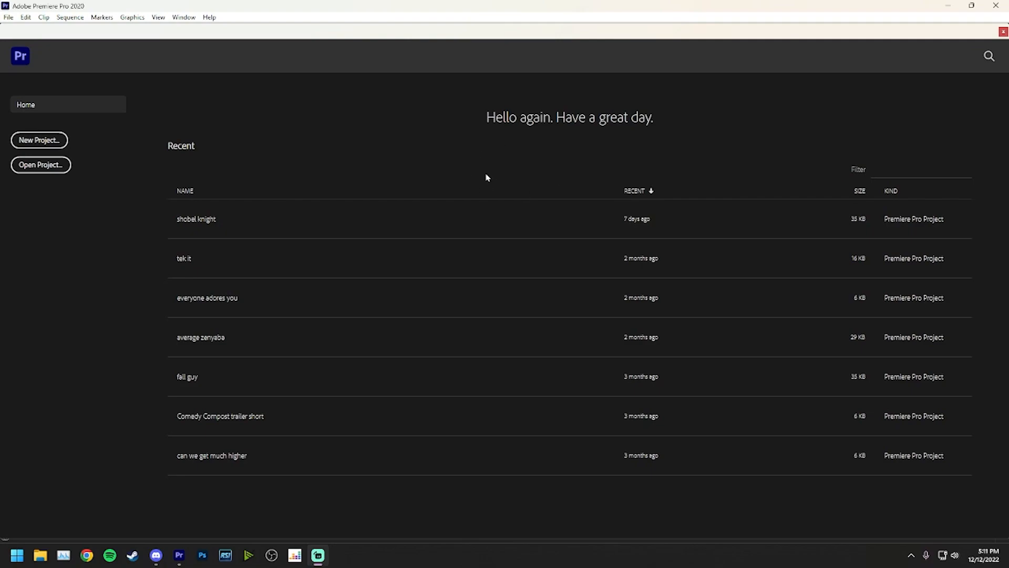
click(9, 17)
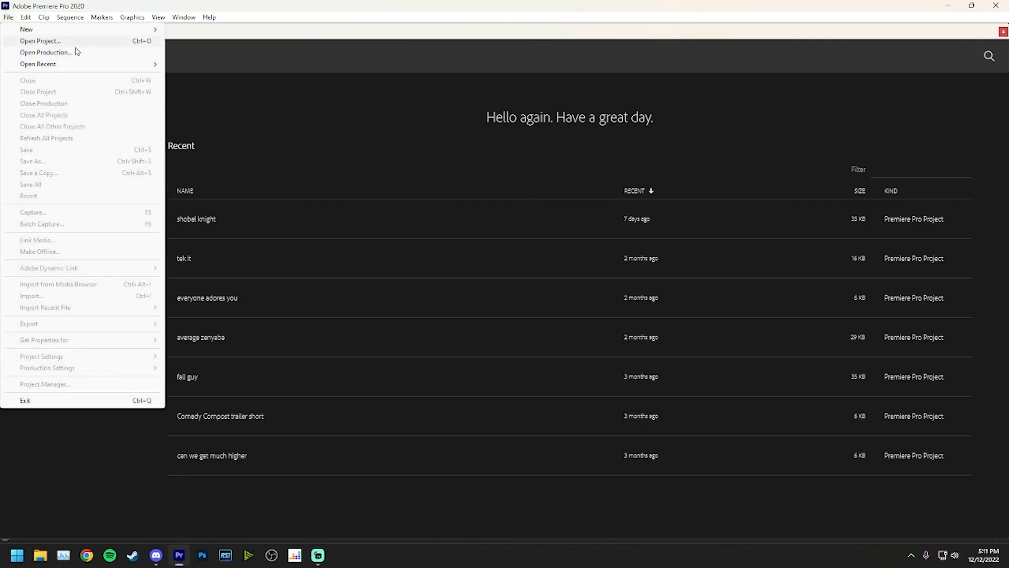
click(185, 72)
- Switch to File Explorer and open the Premiere RAW project files folder on Hard Drive (D:)
click(41, 556)
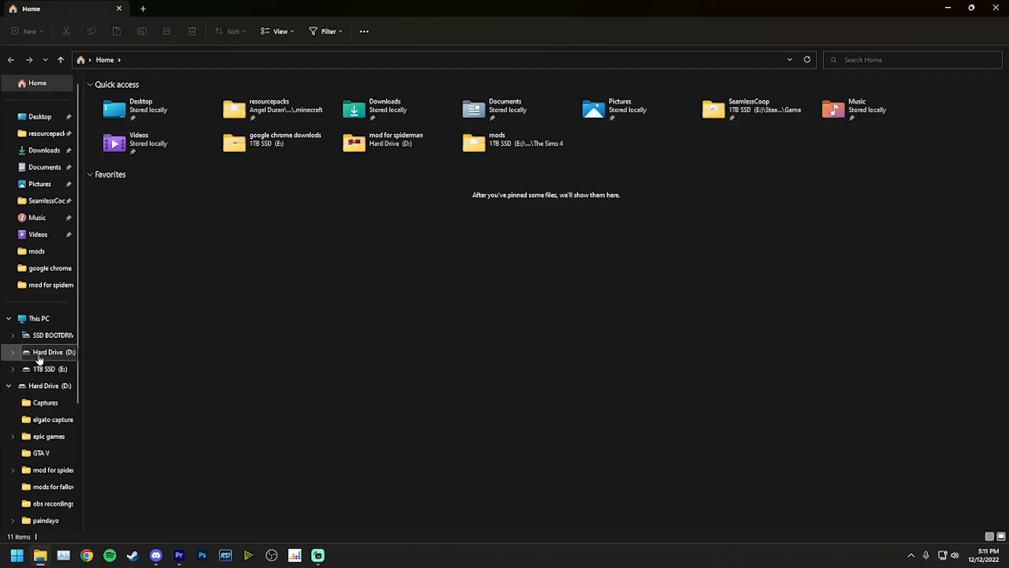
click(39, 358)
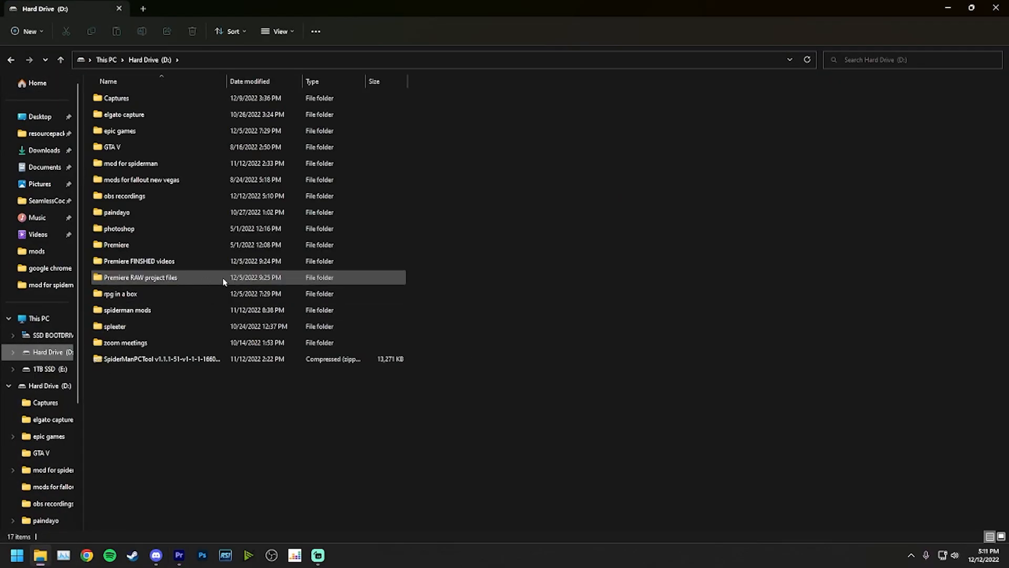
click(39, 318)
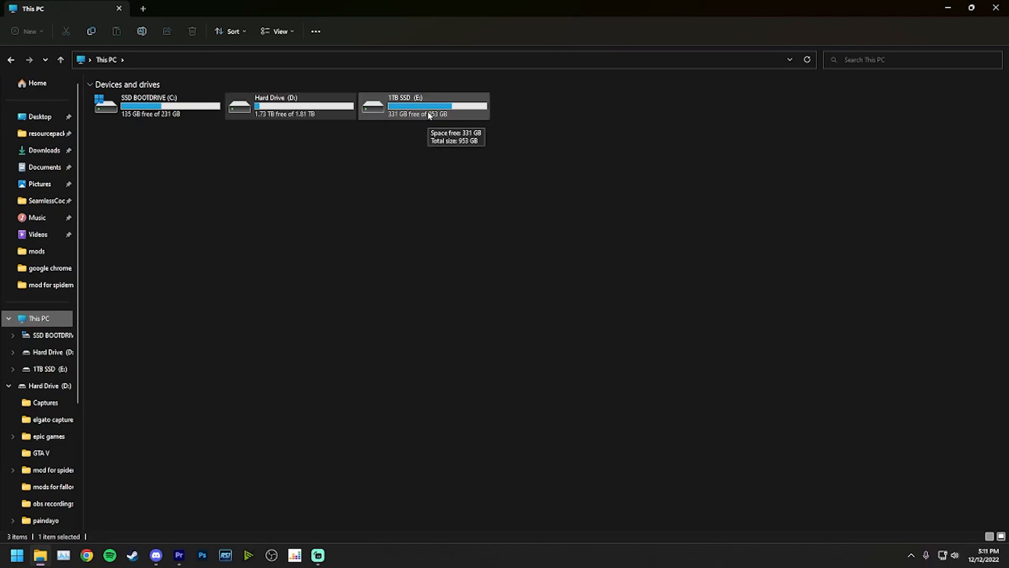
double_click(331, 111)
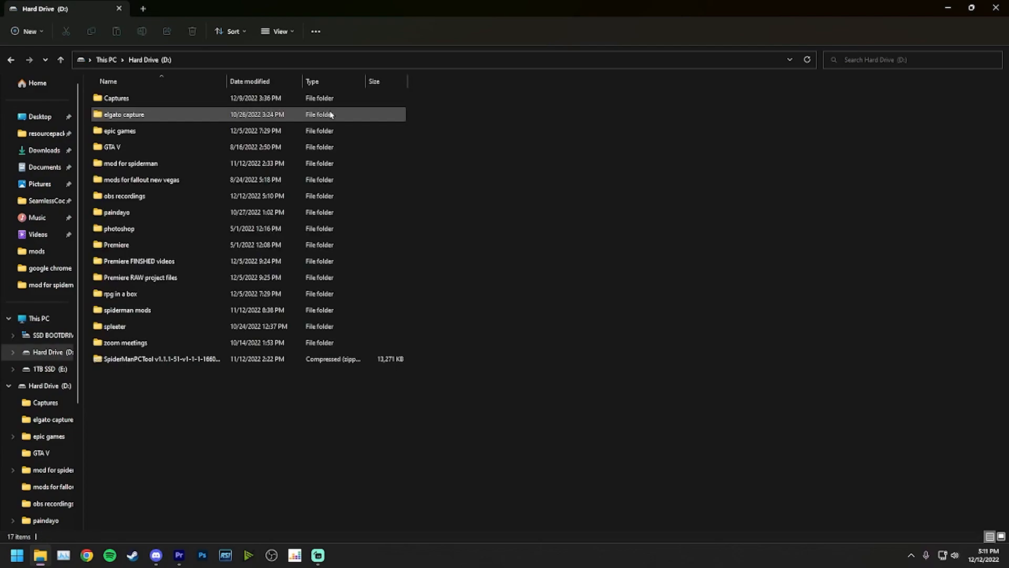
double_click(156, 277)
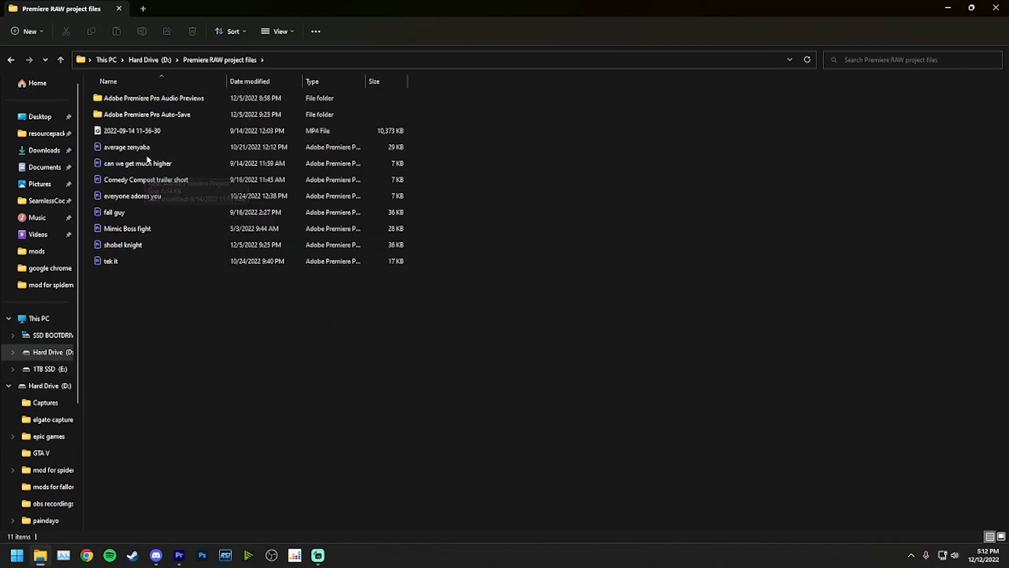
- Examine the saved project files in the folder at different view sizes and close File Explorer
ctrl+scroll(178, 182, up, 4)
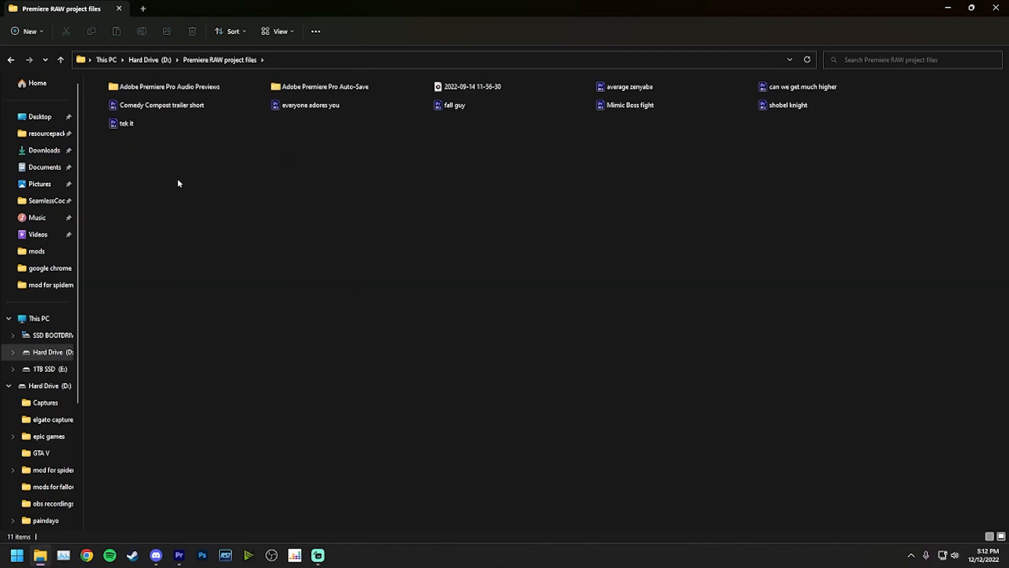
ctrl+scroll(175, 153, up, 1)
ctrl+scroll(175, 153, down, 1)
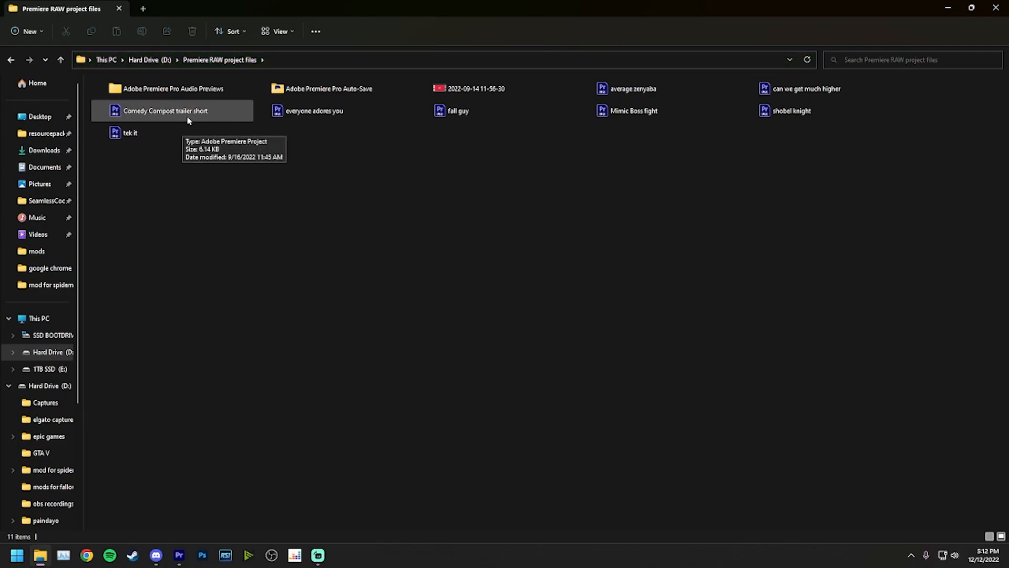
ctrl+scroll(187, 119, down, 3)
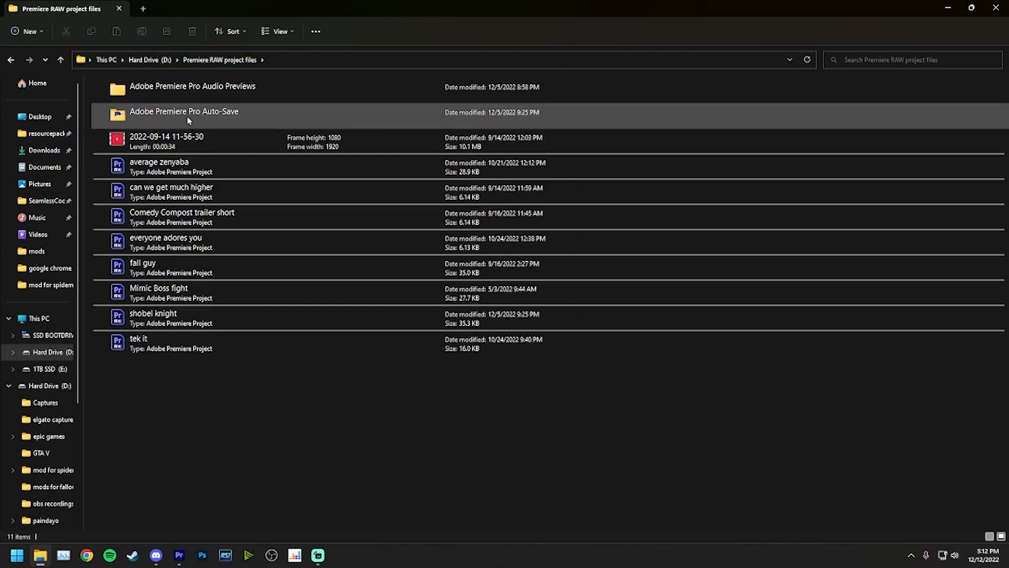
ctrl+scroll(187, 120, up, 1)
ctrl+scroll(187, 120, up, 1)
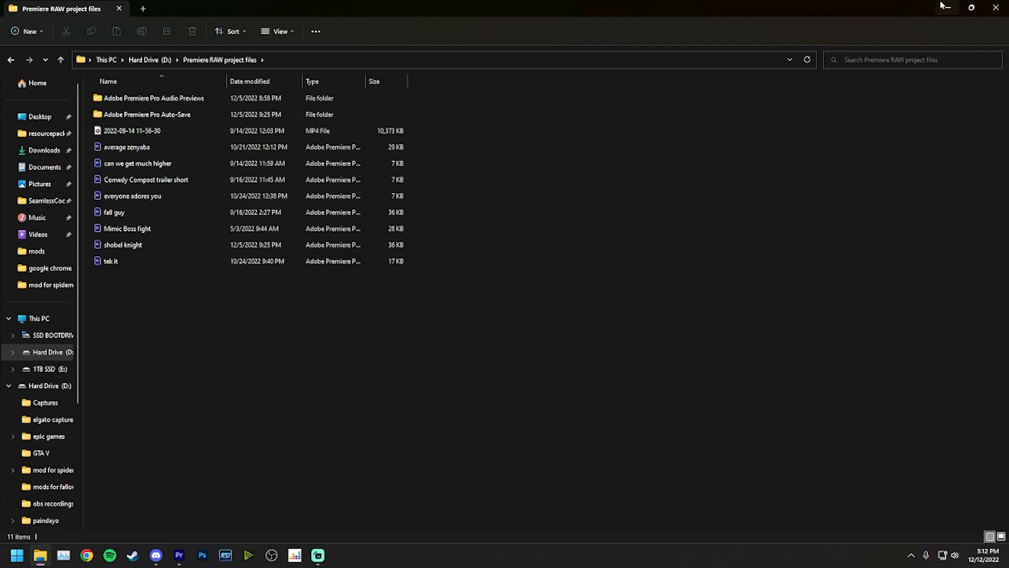
click(995, 6)
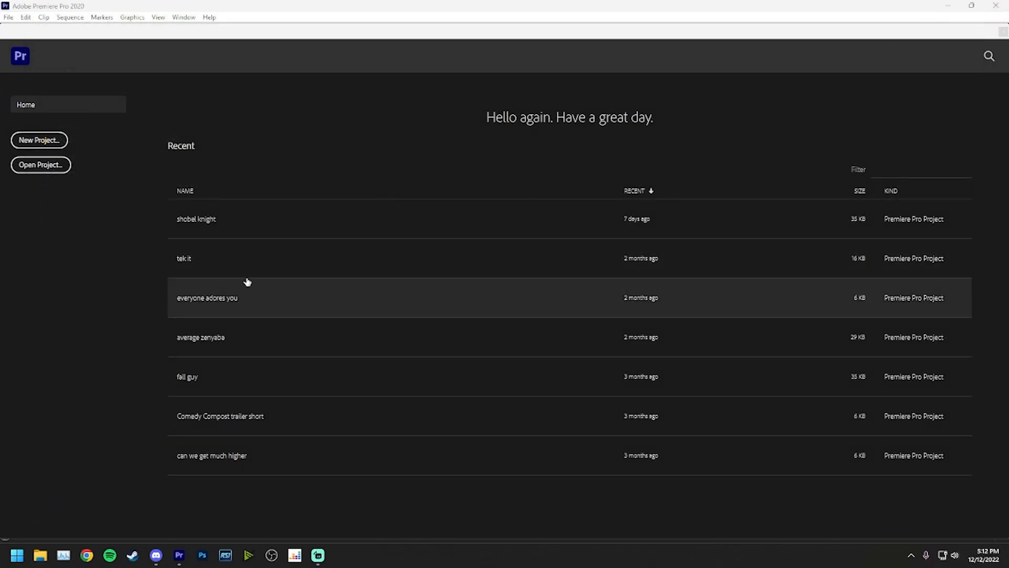
click(8, 17)
key(Right)
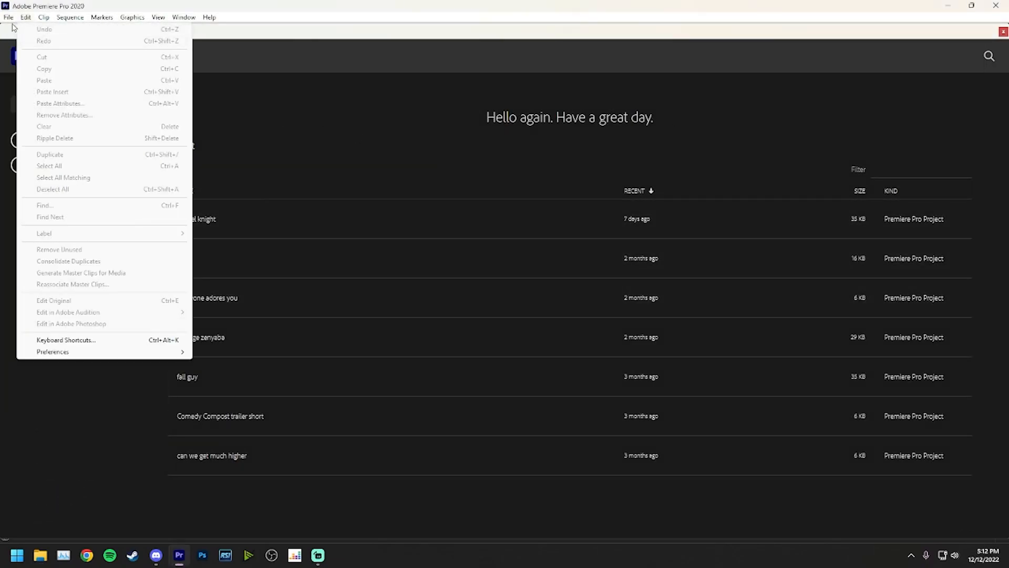
key(Left)
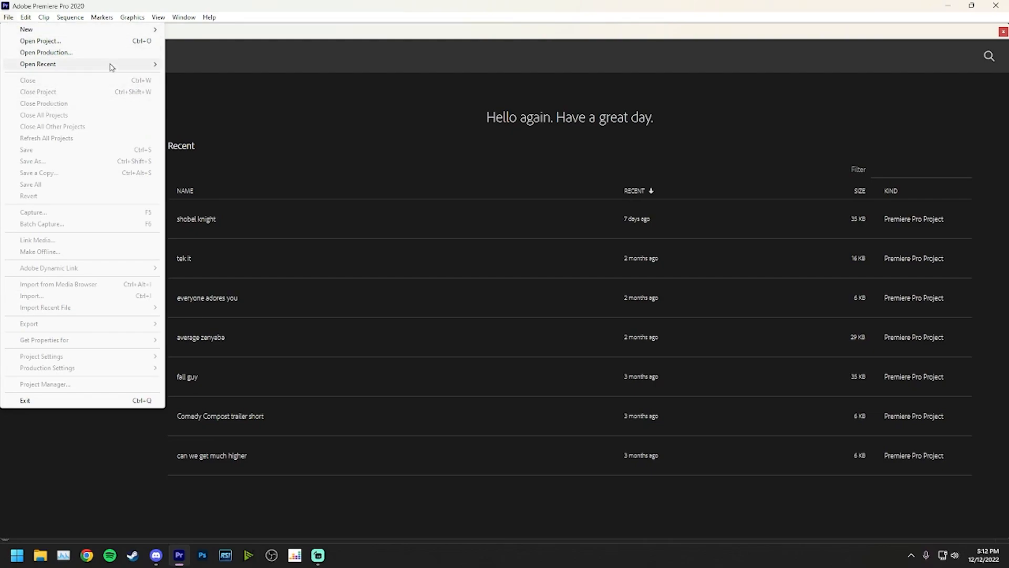
mouse_move(26, 21)
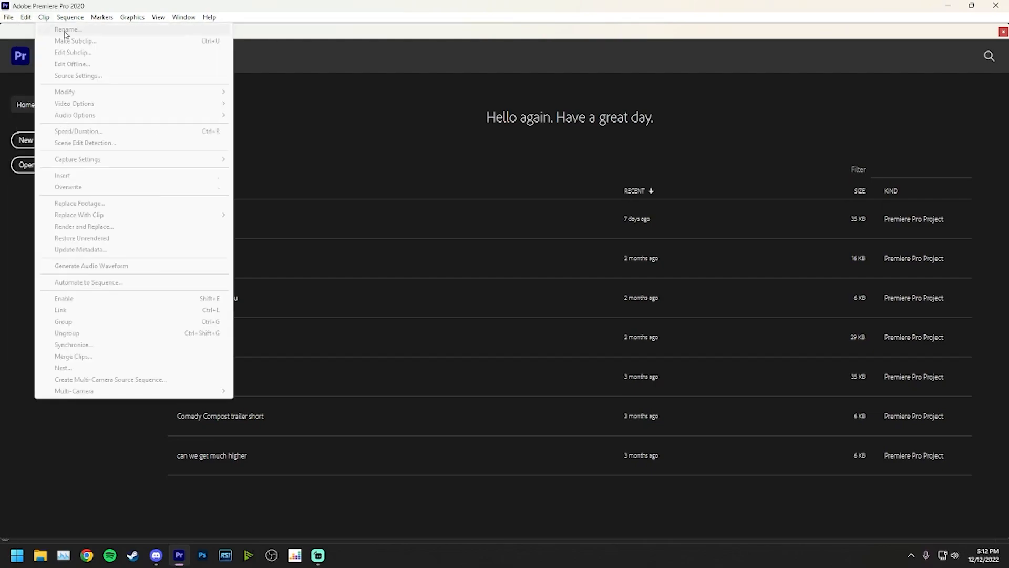
mouse_move(106, 22)
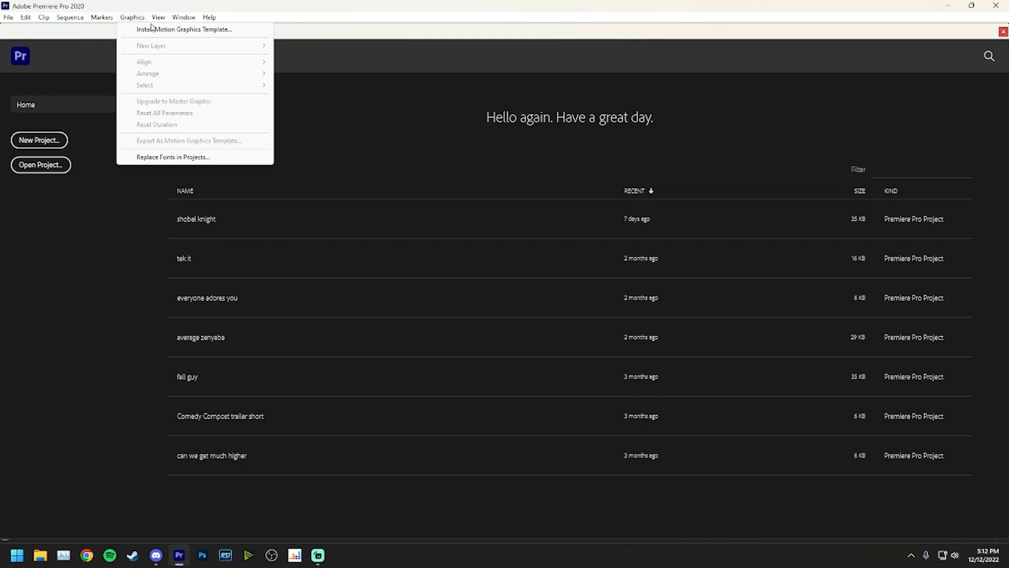
mouse_move(220, 23)
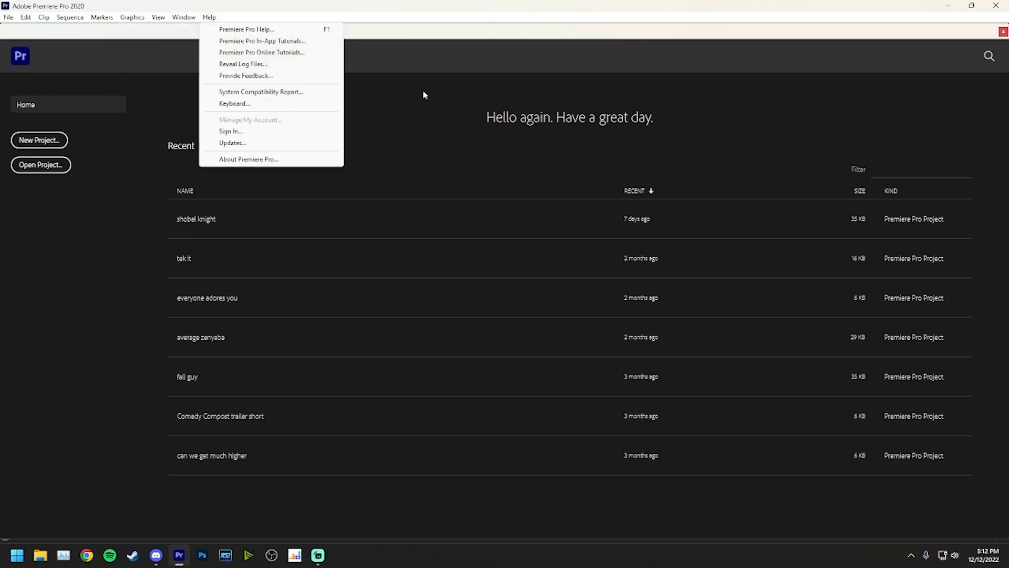
click(464, 132)
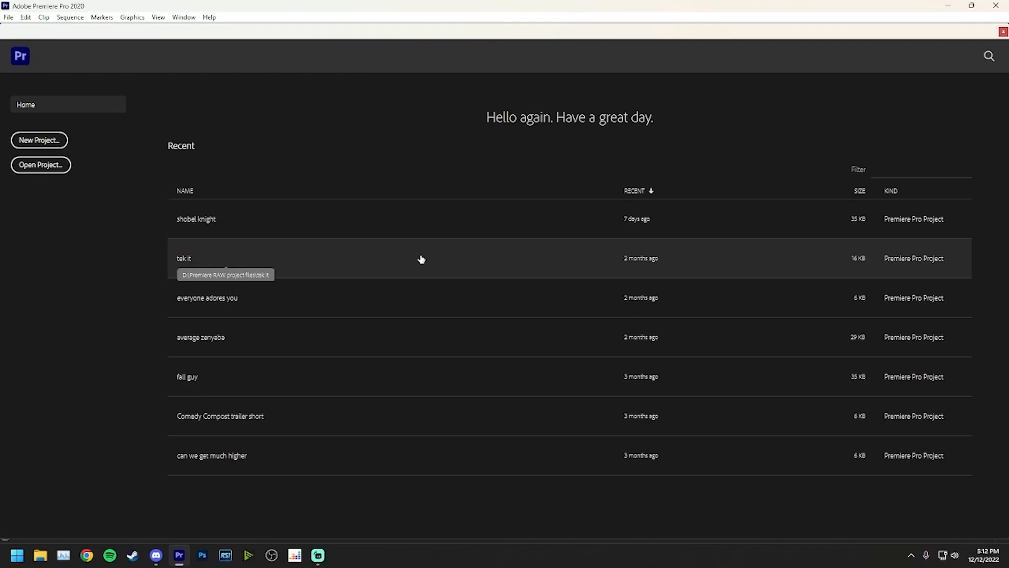
- Start a new project from the Home screen
click(59, 140)
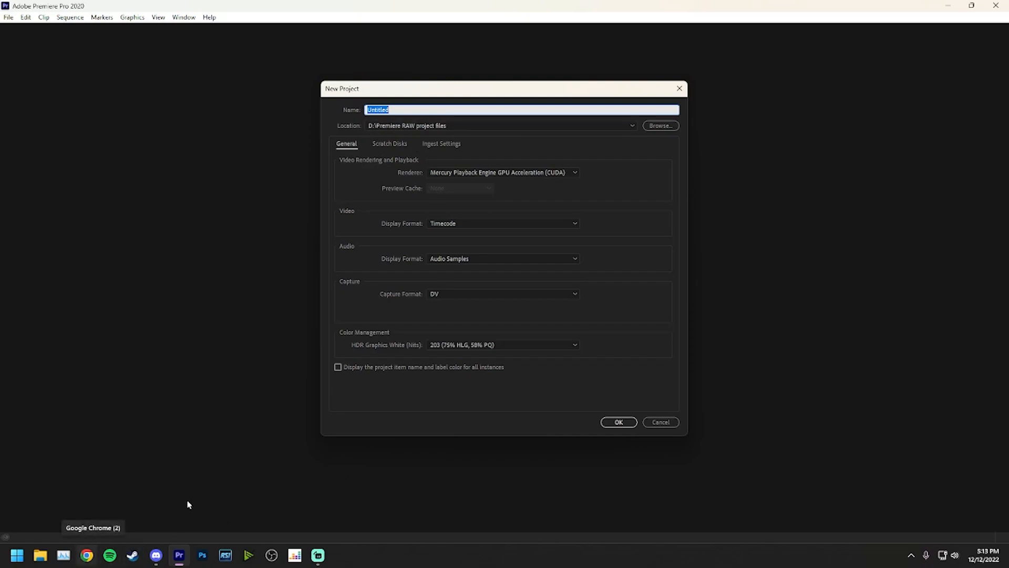
- Look at the computer's drives under This PC in File Explorer and return to the new project settings
key(super+e)
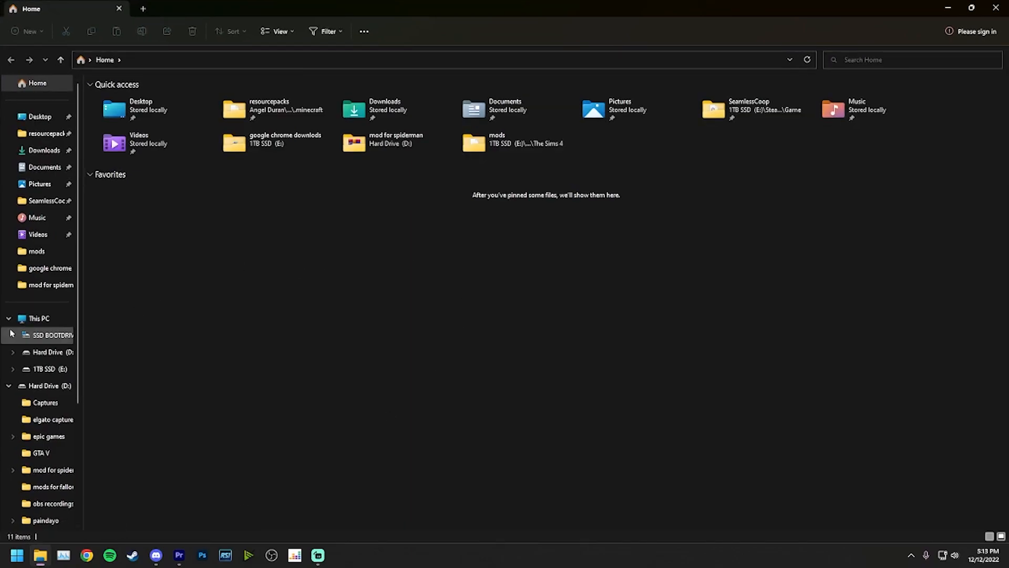
click(39, 318)
mouse_move(653, 5)
mouse_down()
mouse_move(660, 26)
mouse_move(1003, 8)
mouse_move(669, 1)
mouse_up()
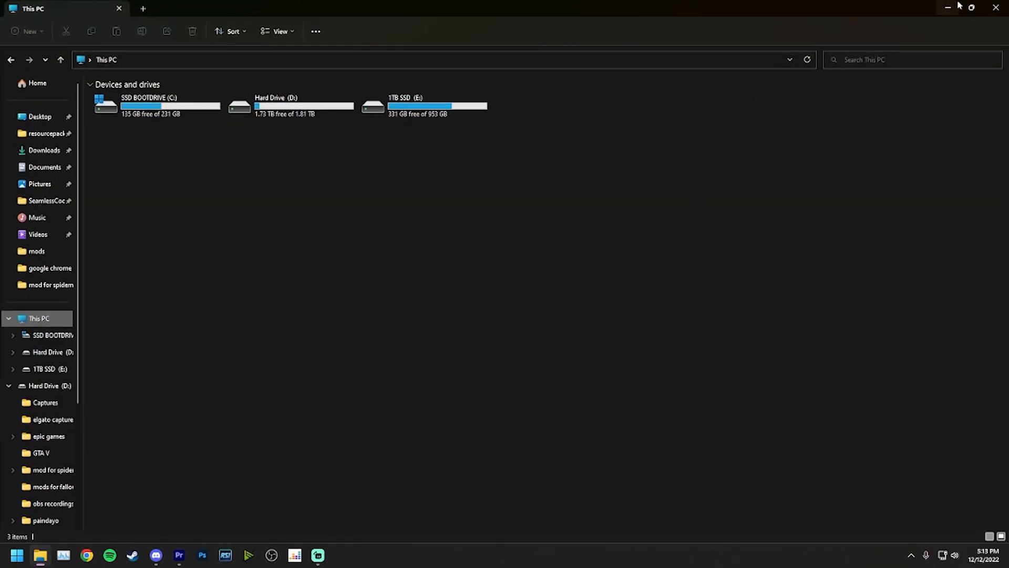
click(995, 7)
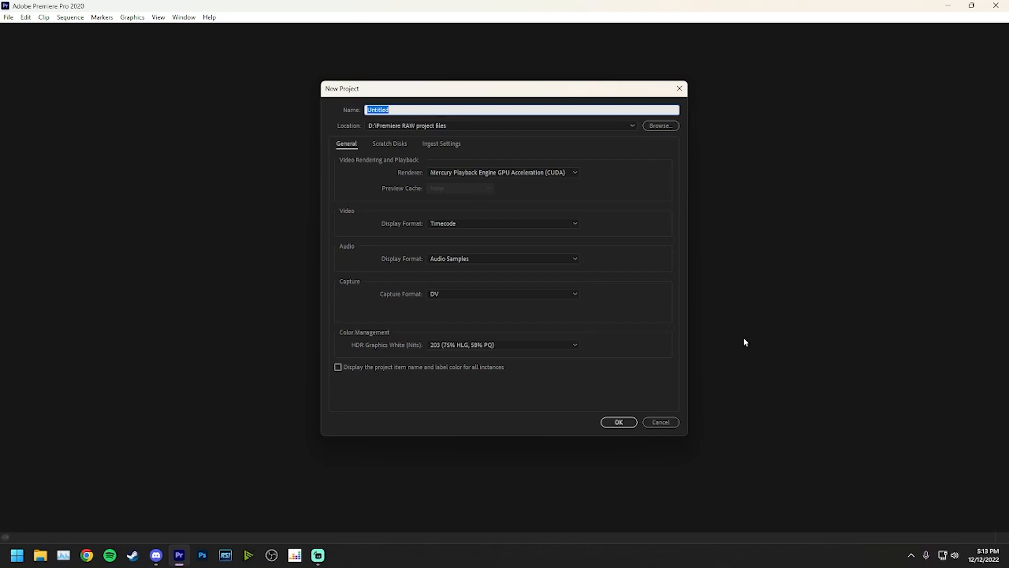
key(super+e)
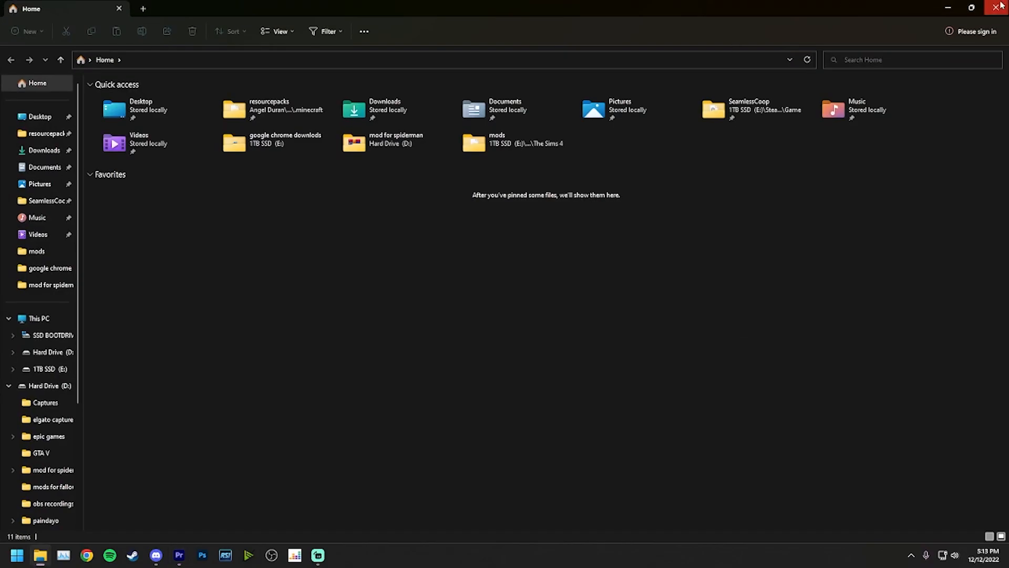
click(995, 6)
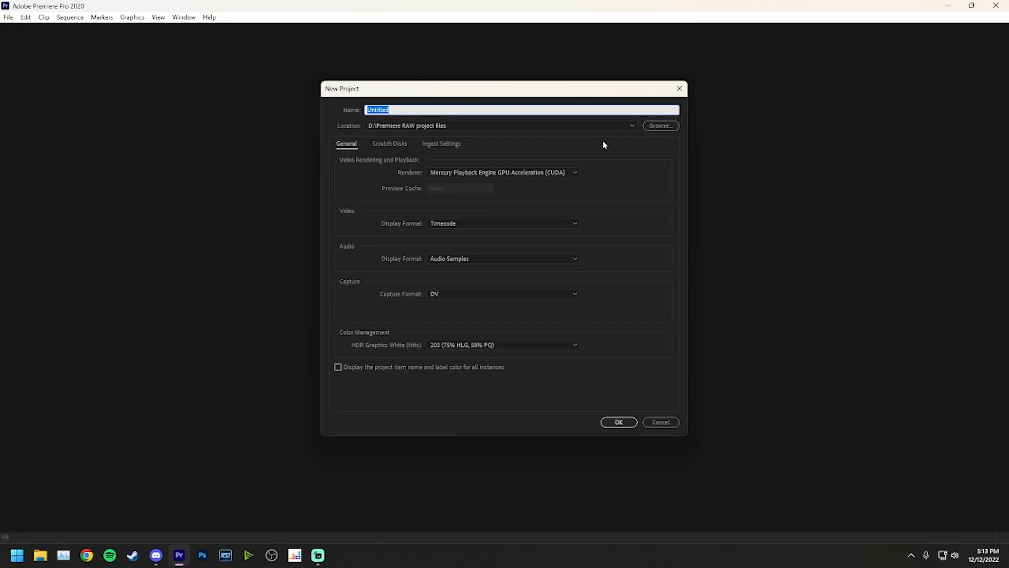
- Name the new project "editing testing" and create it with the current settings
key(BackSpace)
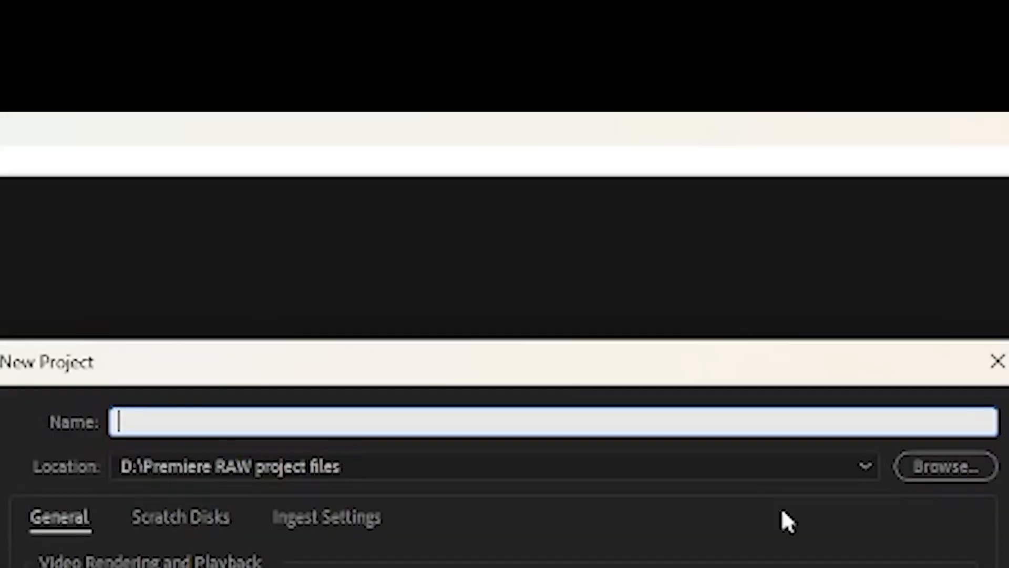
text(editing t)
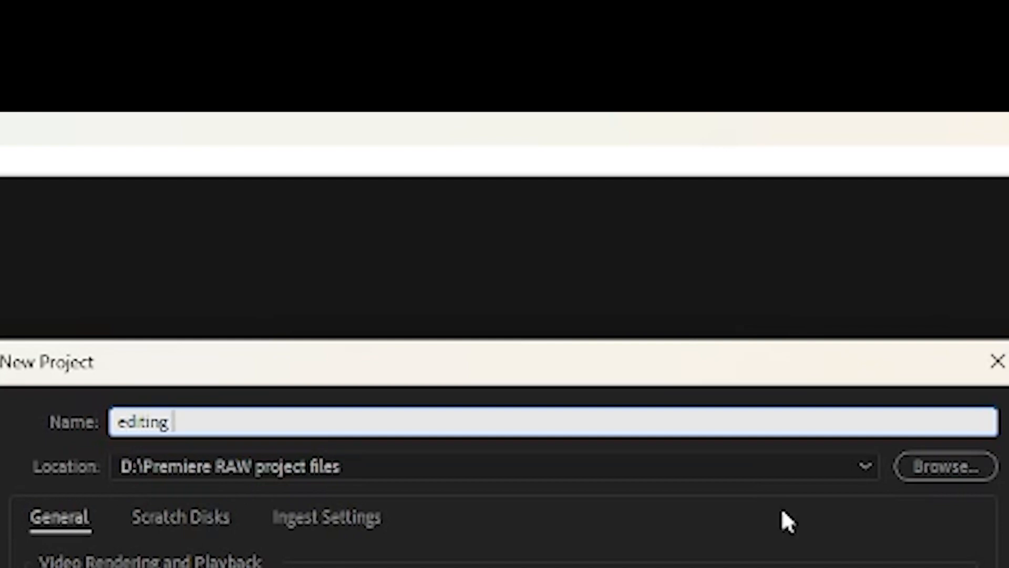
text(esting)
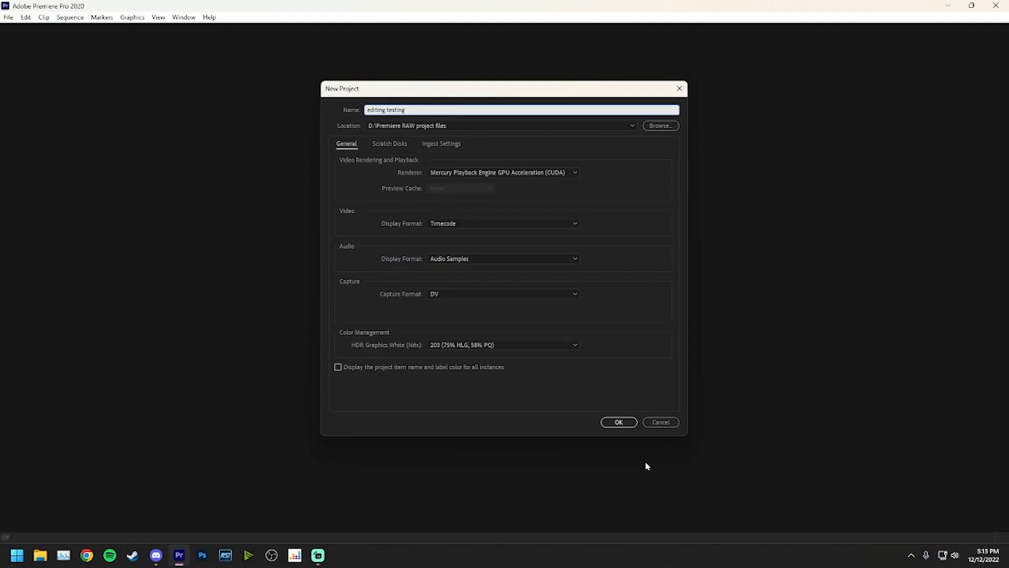
click(618, 422)
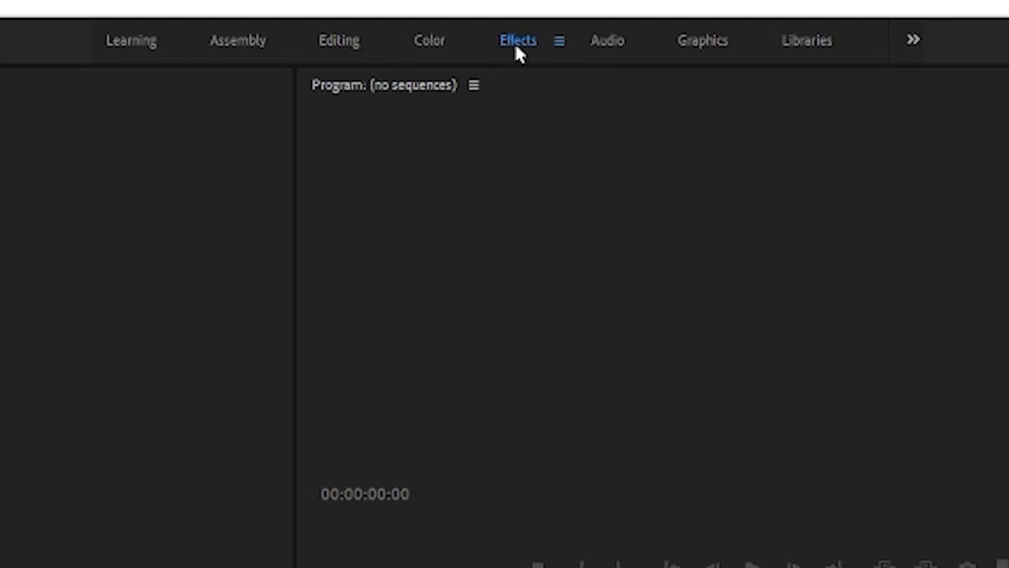
click(337, 48)
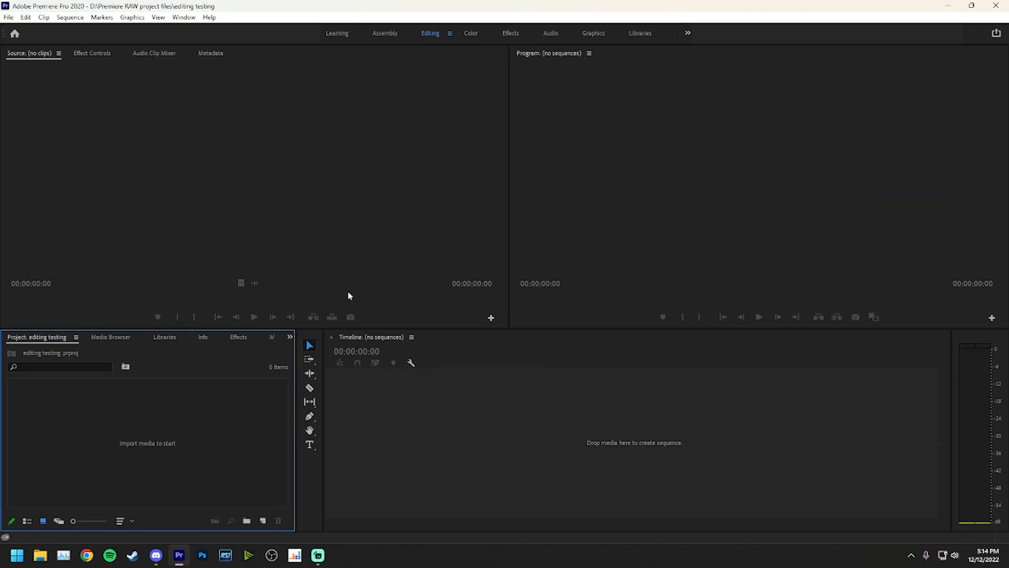
key(ctrl+i)
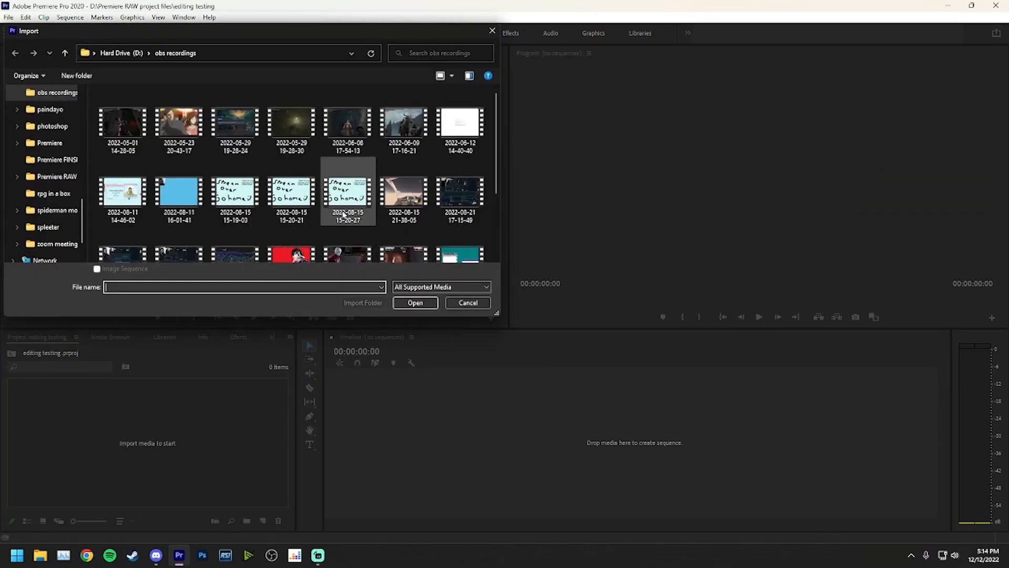
scroll(391, 154, down, 3)
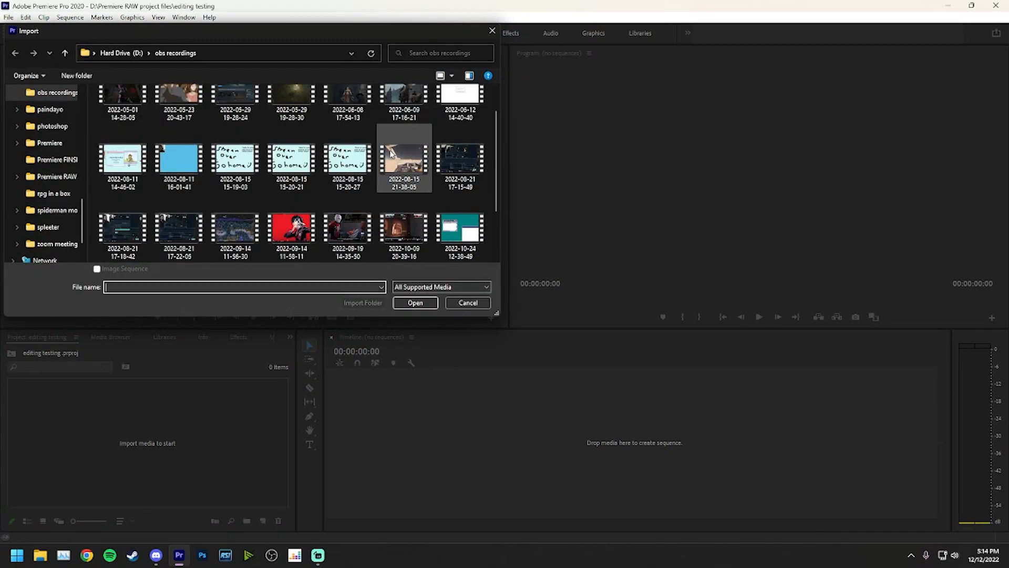
scroll(370, 222, up, 3)
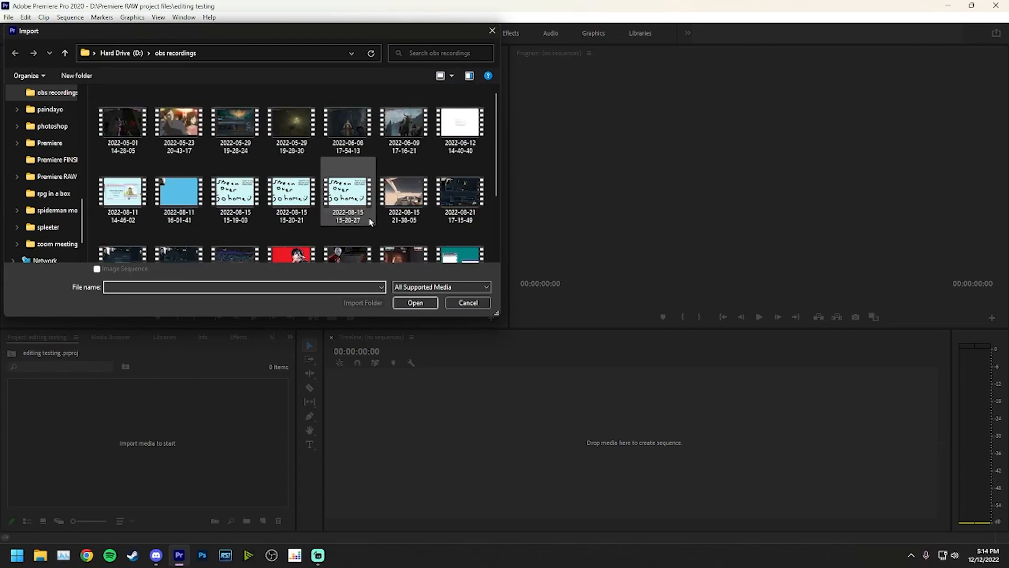
double_click(353, 131)
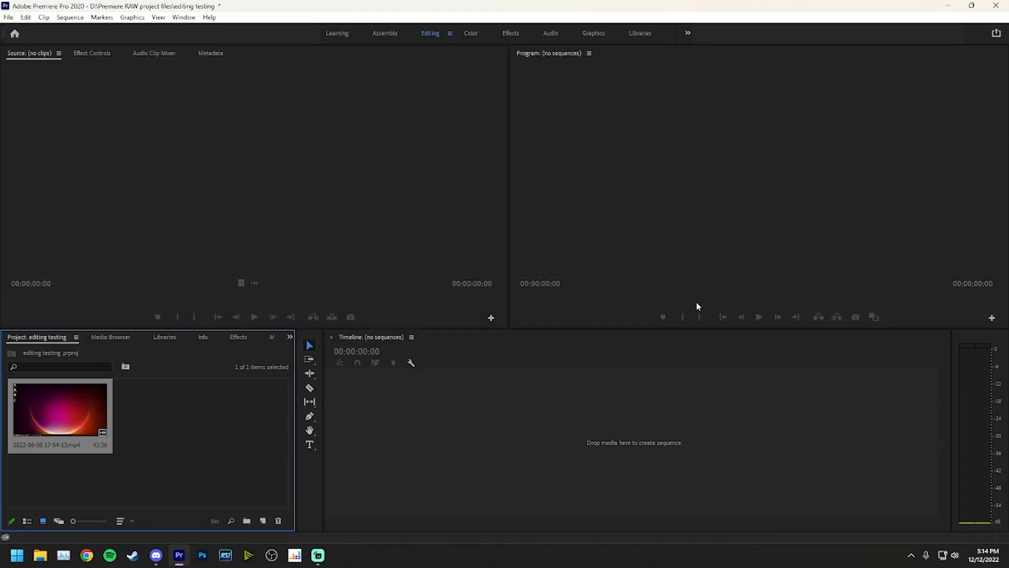
double_click(66, 413)
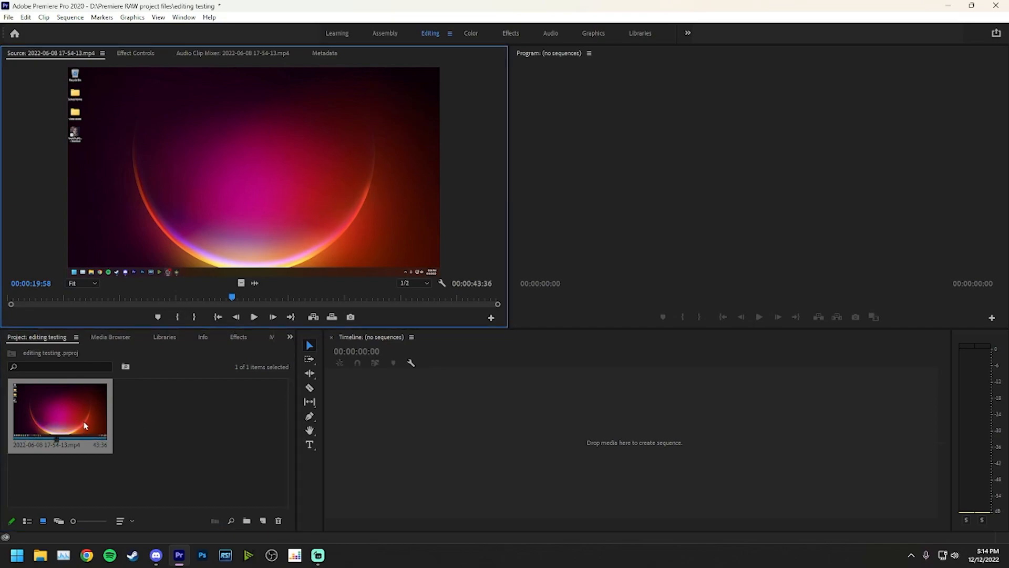
- Import monke.gif from the video assets folder on the Desktop into the project
double_click(129, 428)
scroll(213, 159, down, 1)
scroll(213, 159, up, 1)
scroll(51, 119, up, 3)
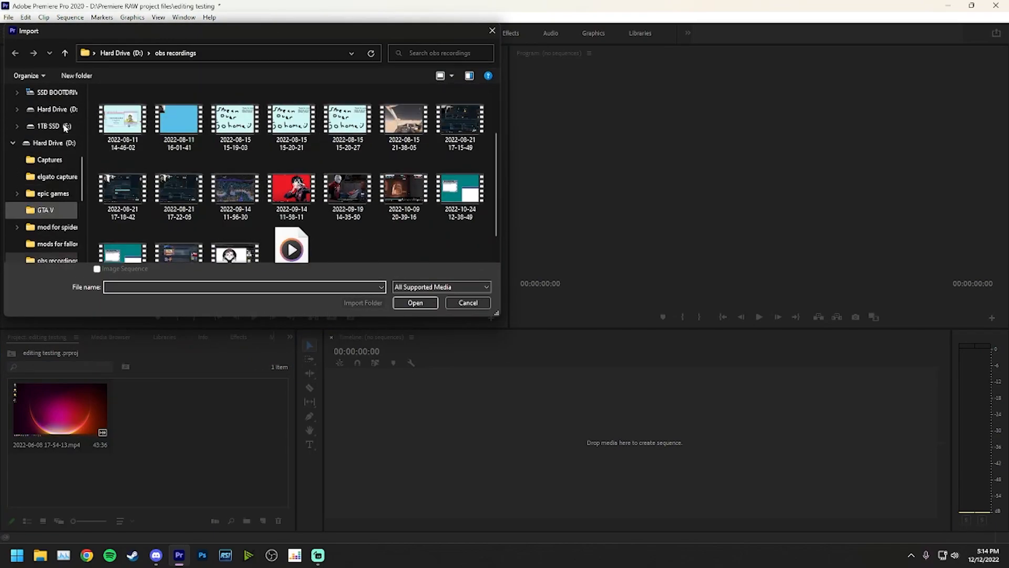
scroll(51, 116, up, 5)
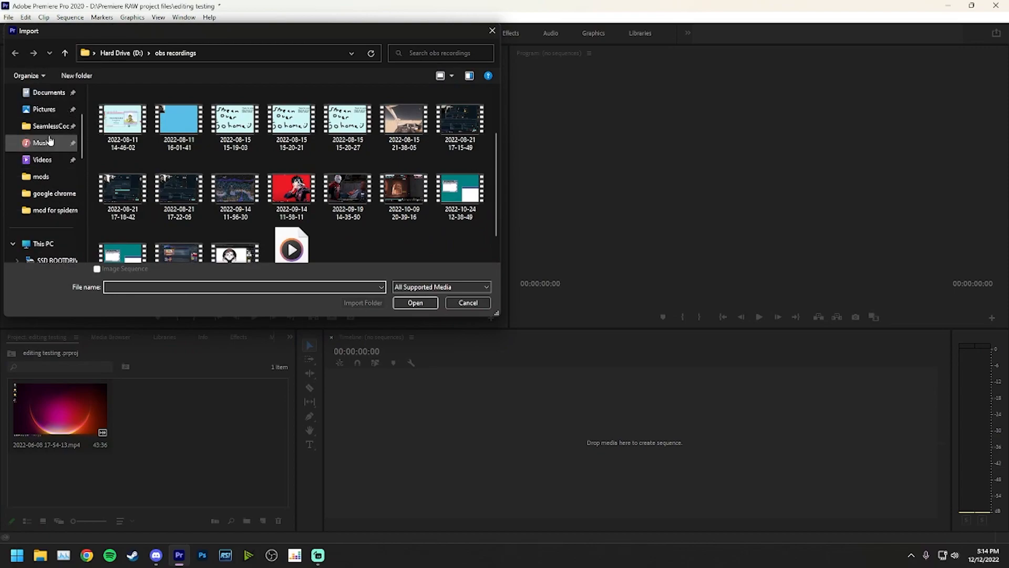
scroll(51, 115, up, 3)
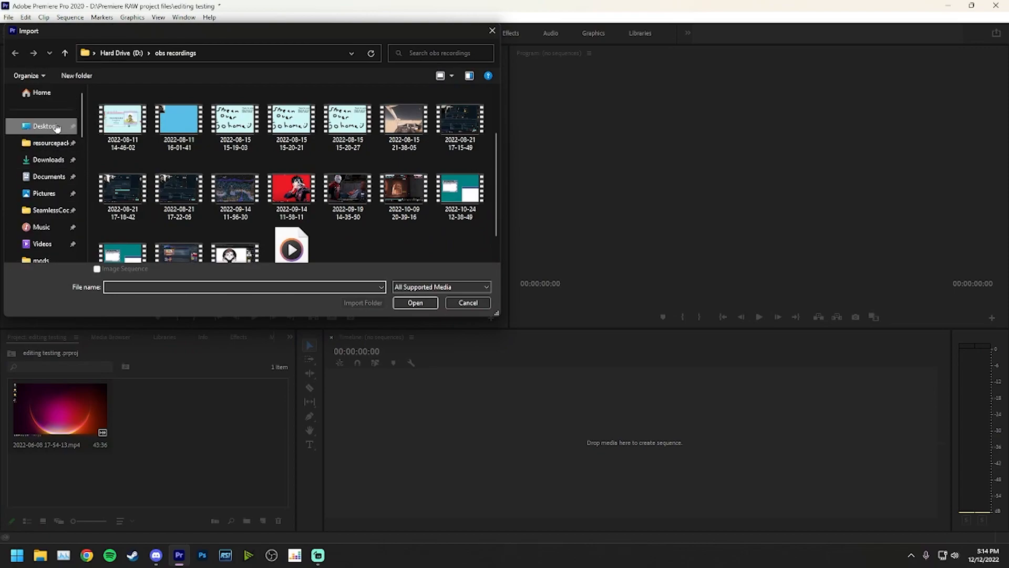
click(41, 126)
double_click(181, 117)
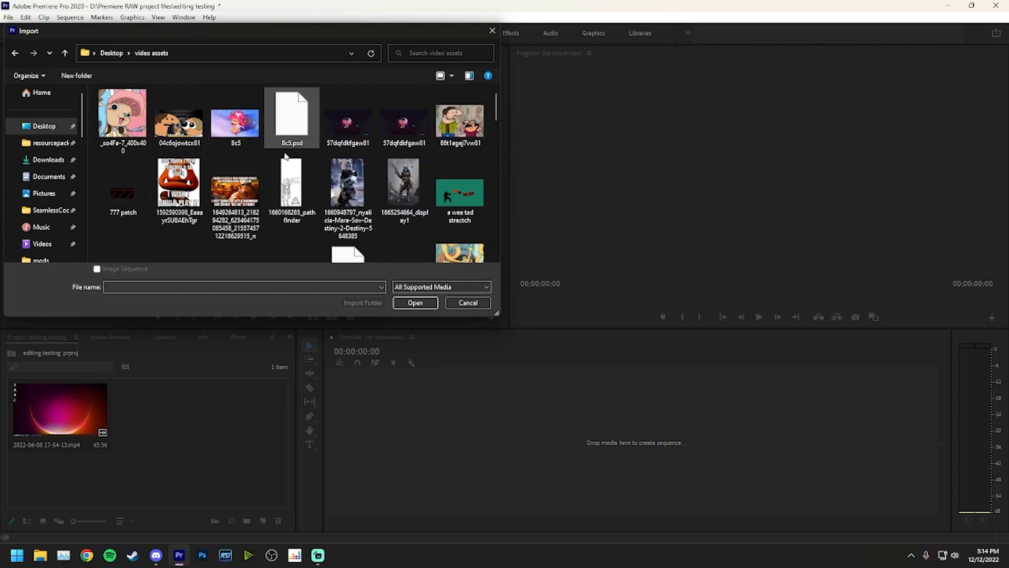
scroll(284, 141, down, 5)
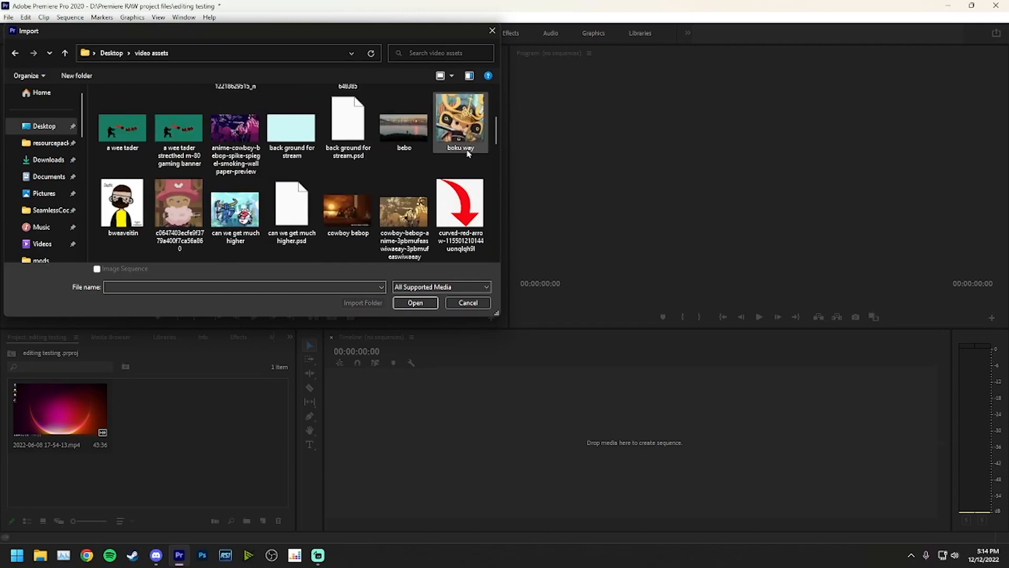
scroll(454, 156, down, 4)
scroll(405, 153, down, 6)
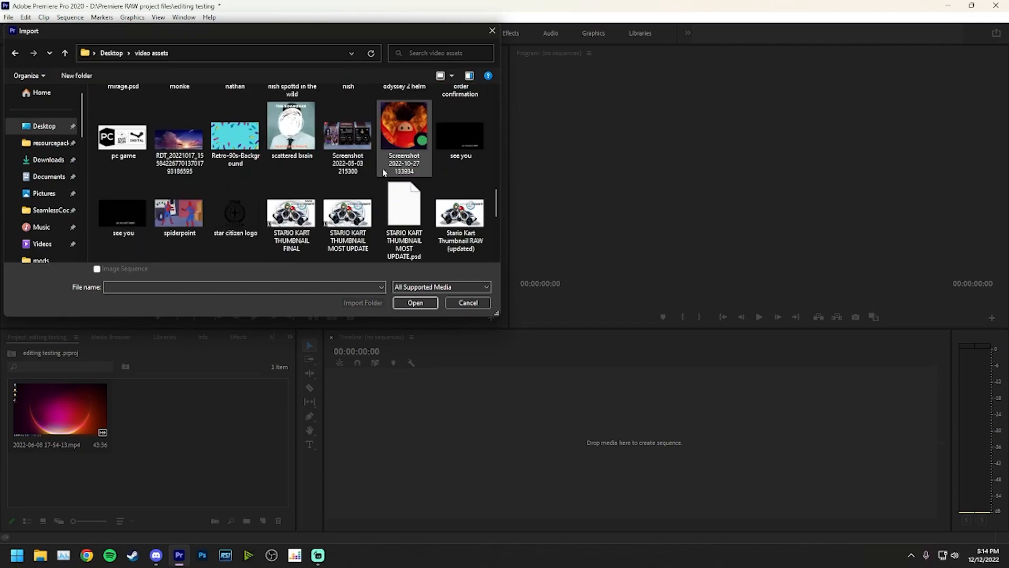
click(179, 113)
click(416, 302)
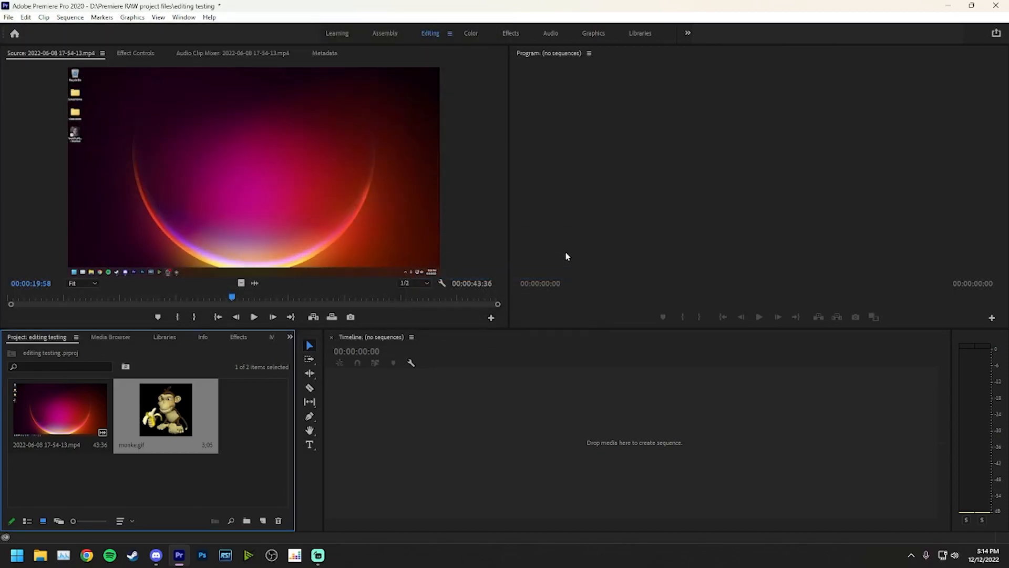
double_click(184, 403)
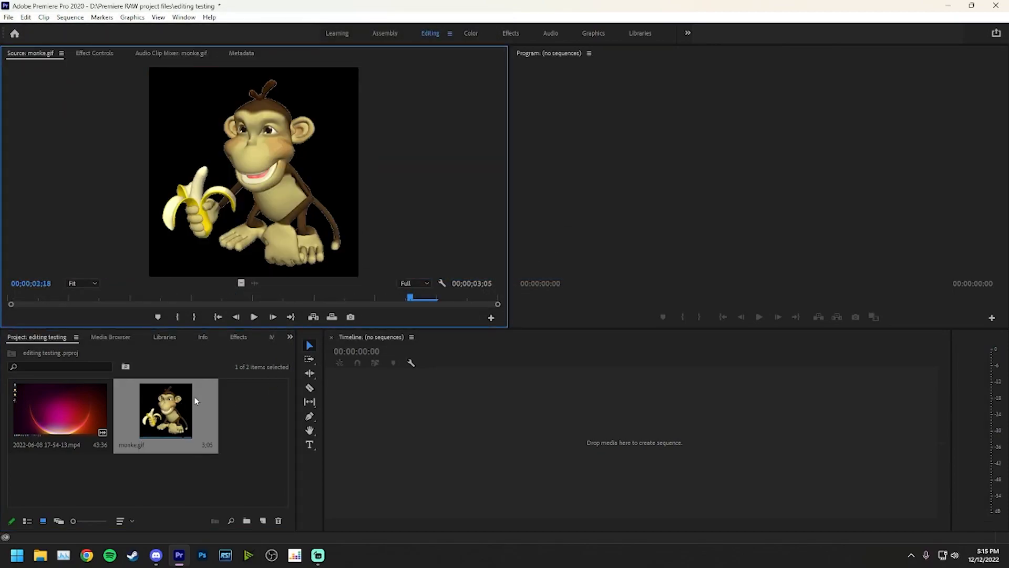
double_click(100, 410)
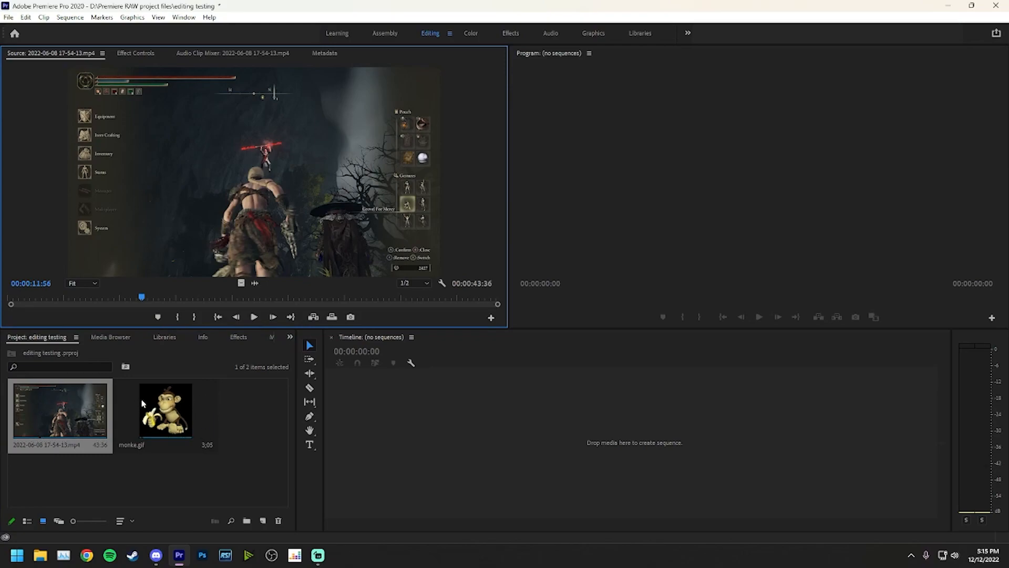
double_click(173, 398)
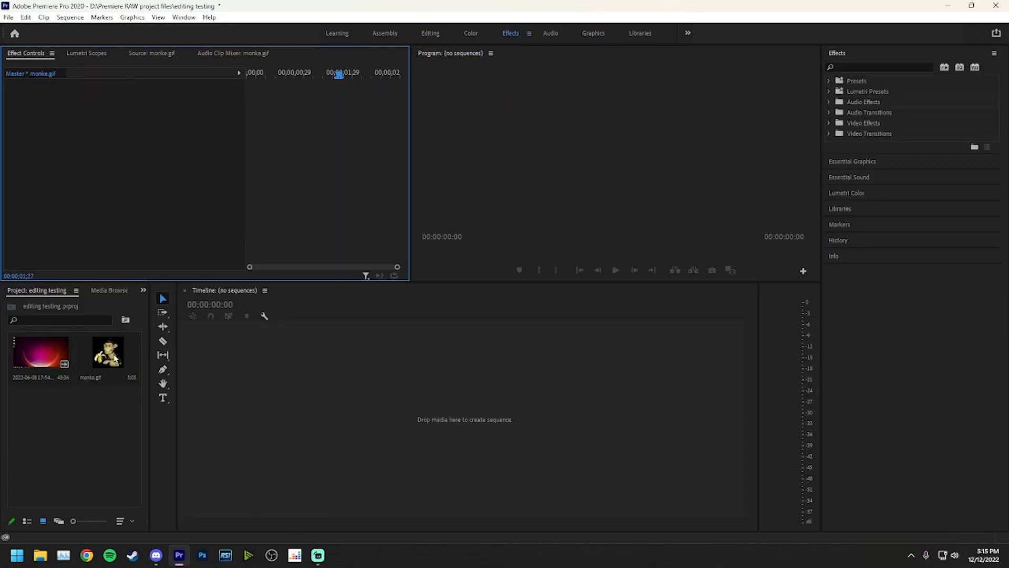
double_click(112, 360)
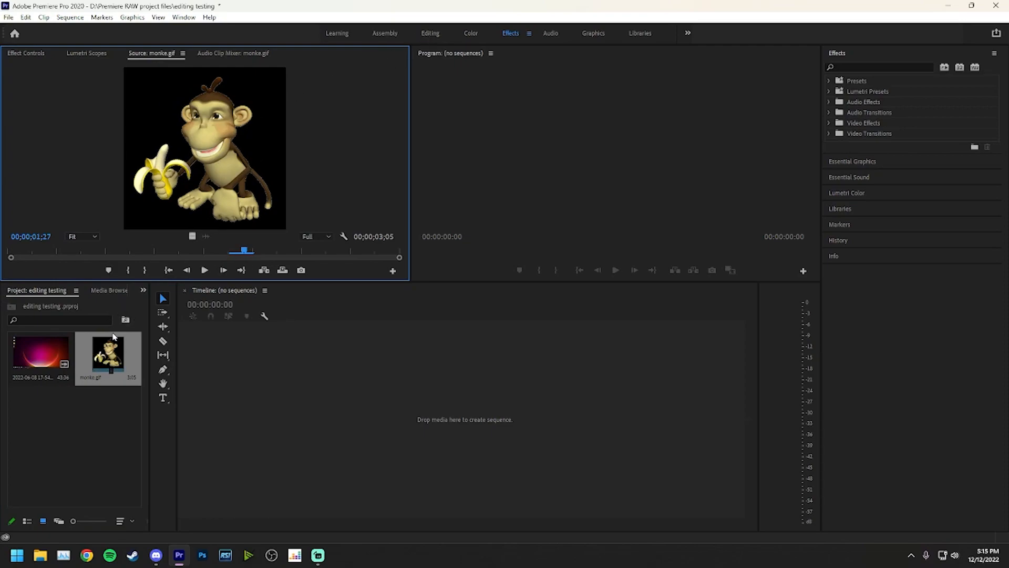
drag(228, 258, 10, 252)
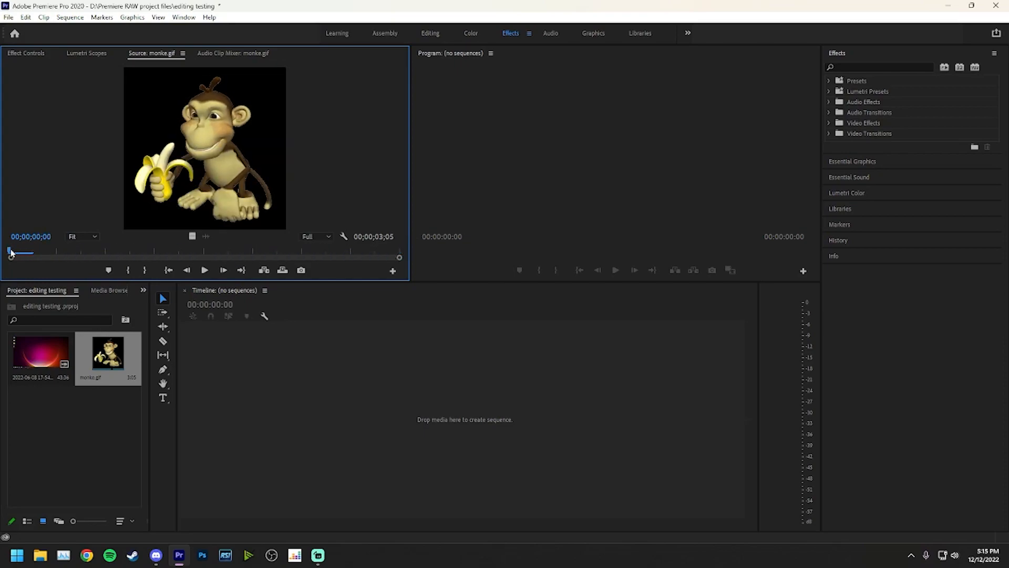
double_click(41, 352)
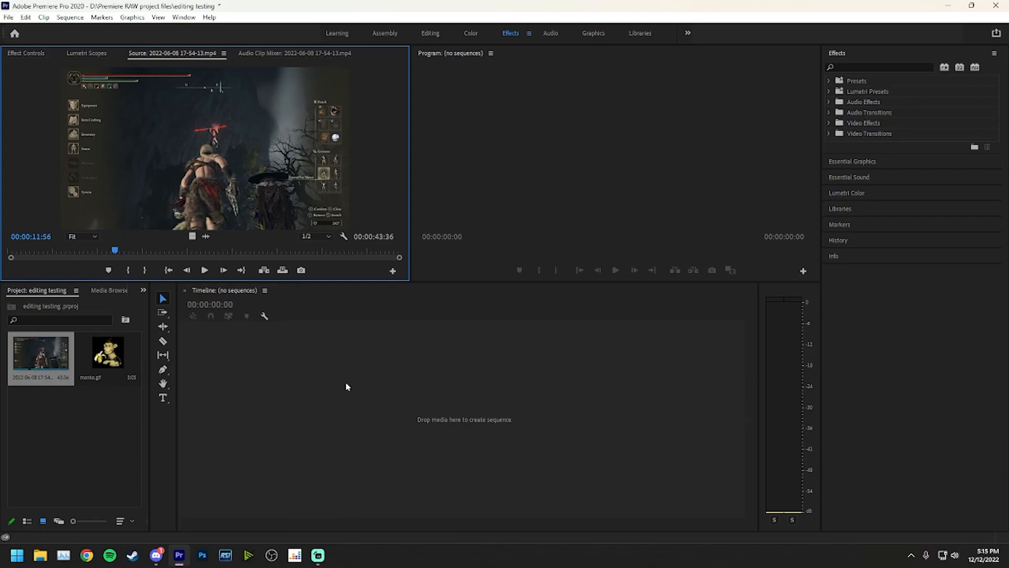
drag(37, 359, 223, 316)
click(102, 353)
drag(39, 366, 336, 415)
click(394, 416)
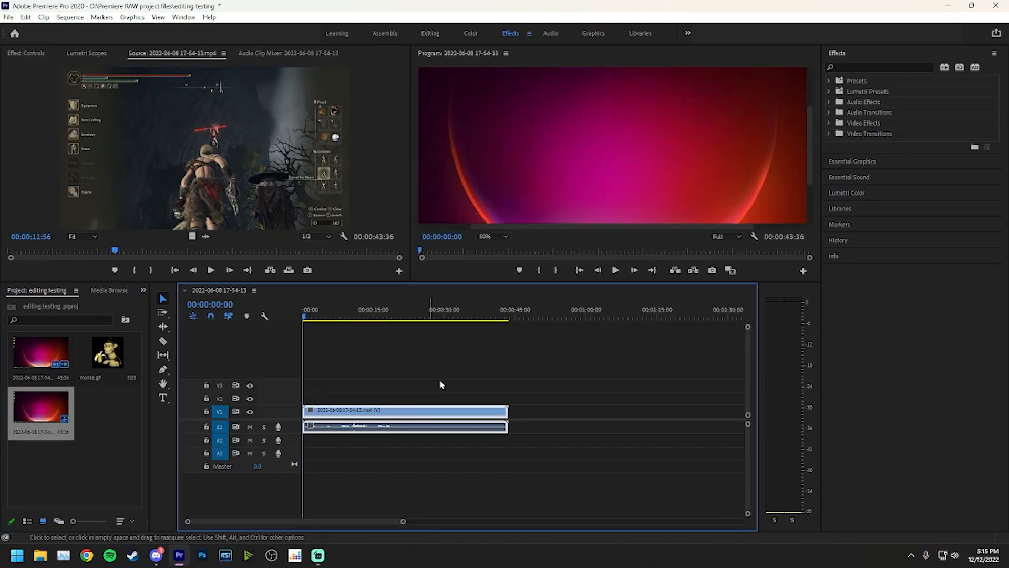
- Set the Program monitor's zoom level to 50%
click(610, 191)
click(494, 236)
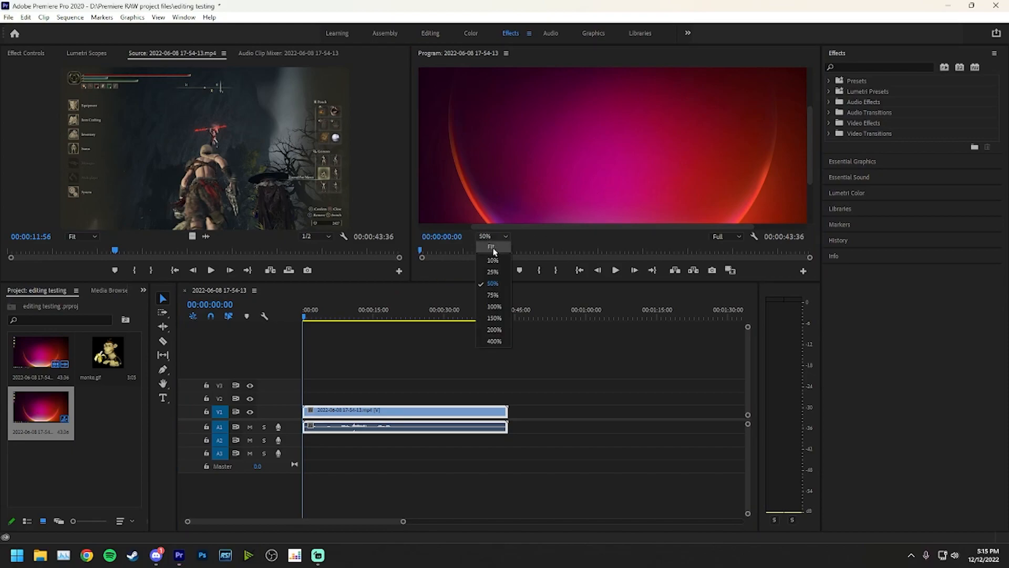
click(494, 286)
scroll(516, 228, down, 1)
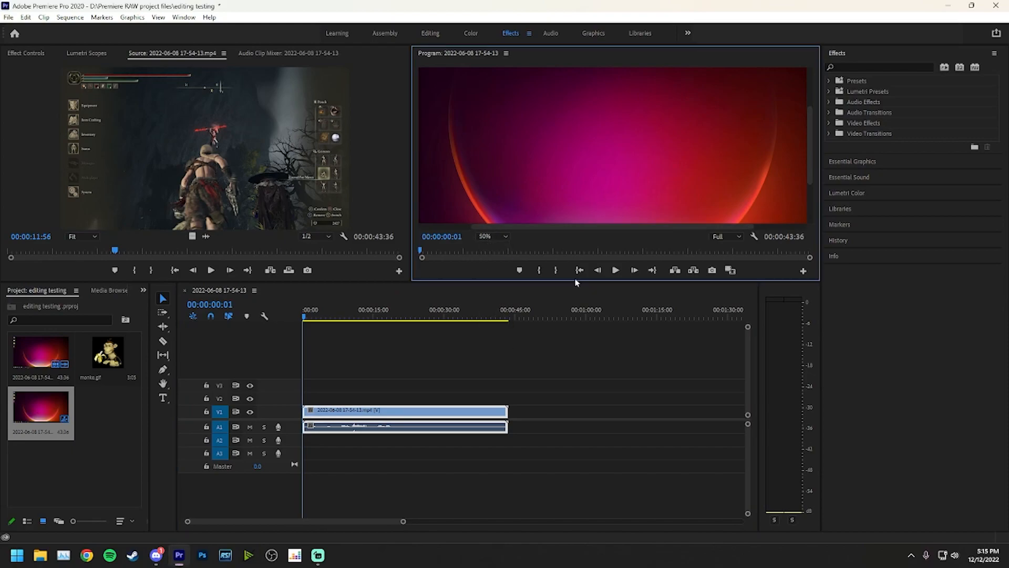
- Try a taller size for the Source and Program monitors, and shrink them again to give the timeline more height
drag(580, 283, 565, 362)
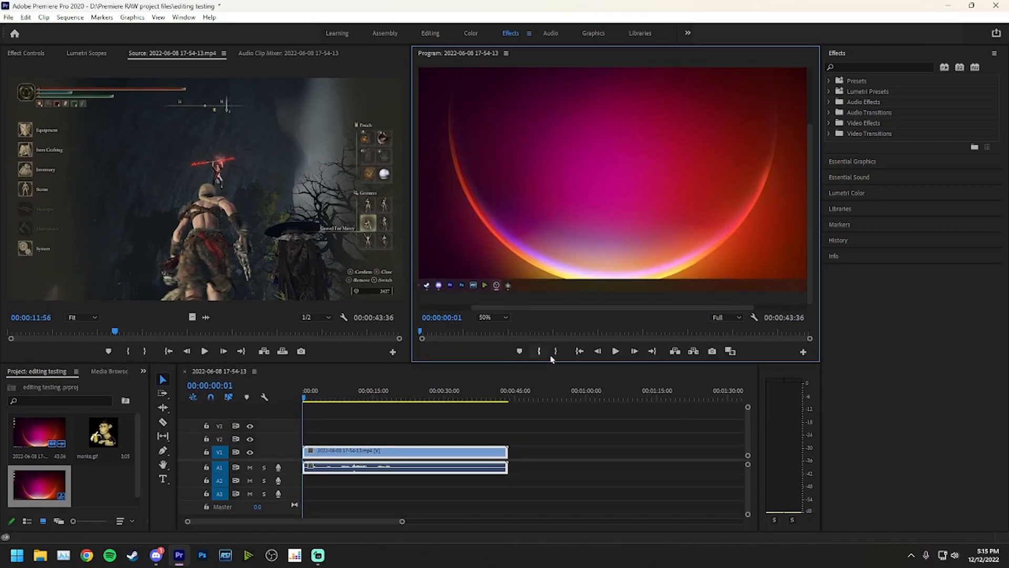
right_click(571, 252)
click(463, 268)
drag(501, 363, 499, 267)
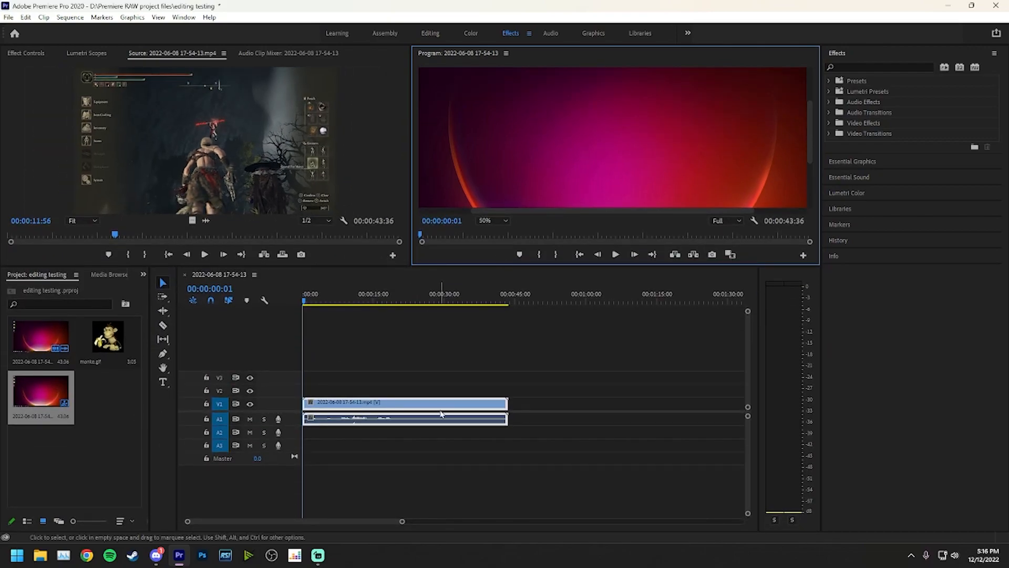
- Replace the video clip in the timeline with monke.gif at the start of V1, dismissing the clip mismatch warning
double_click(111, 336)
click(343, 414)
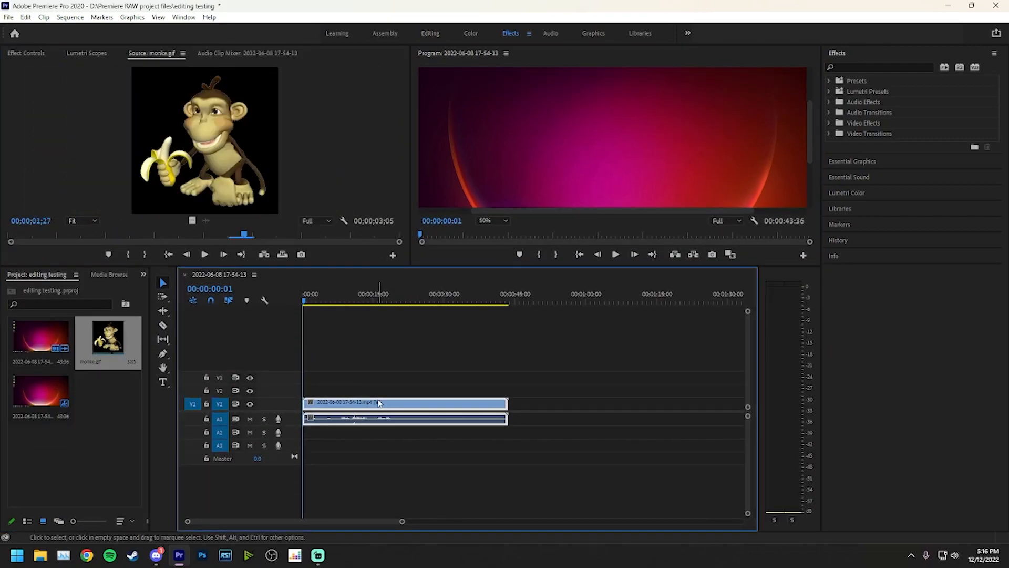
key(Delete)
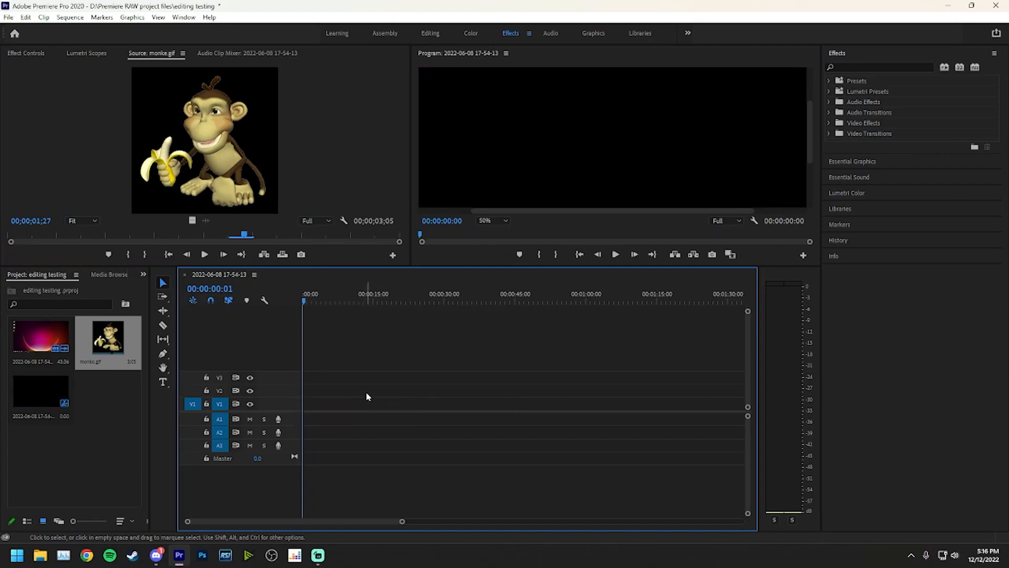
drag(110, 342, 305, 418)
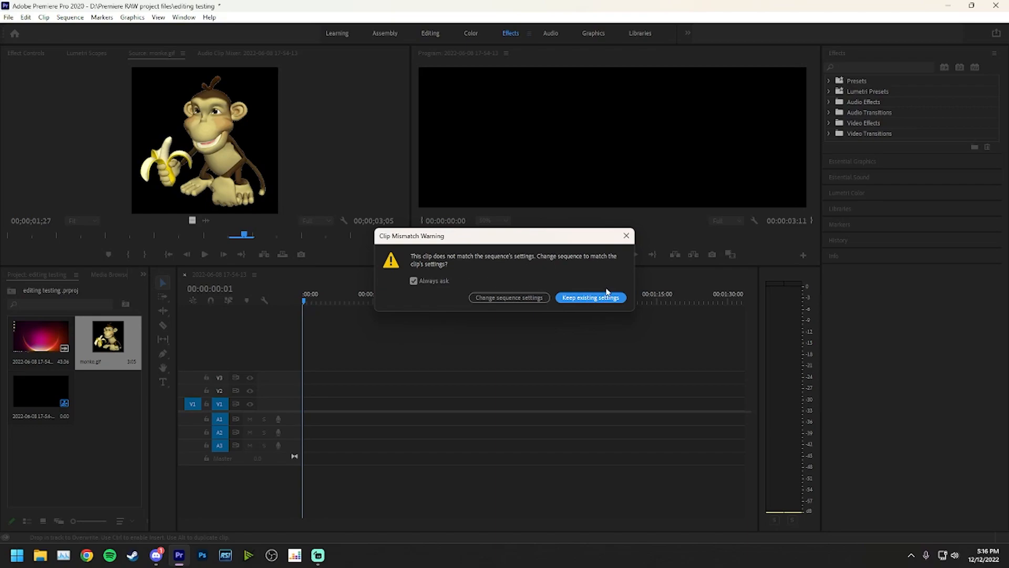
click(626, 235)
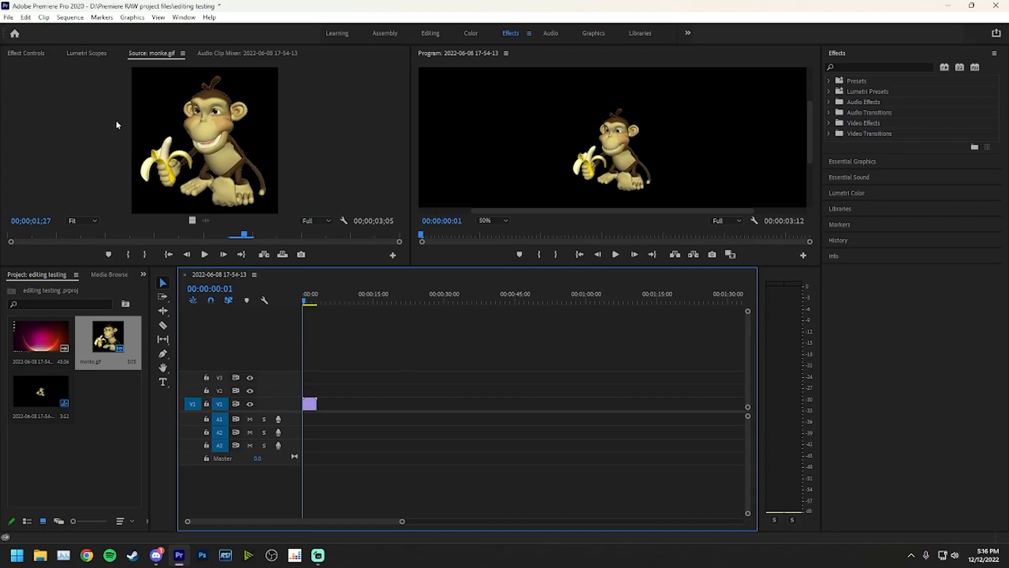
double_click(32, 346)
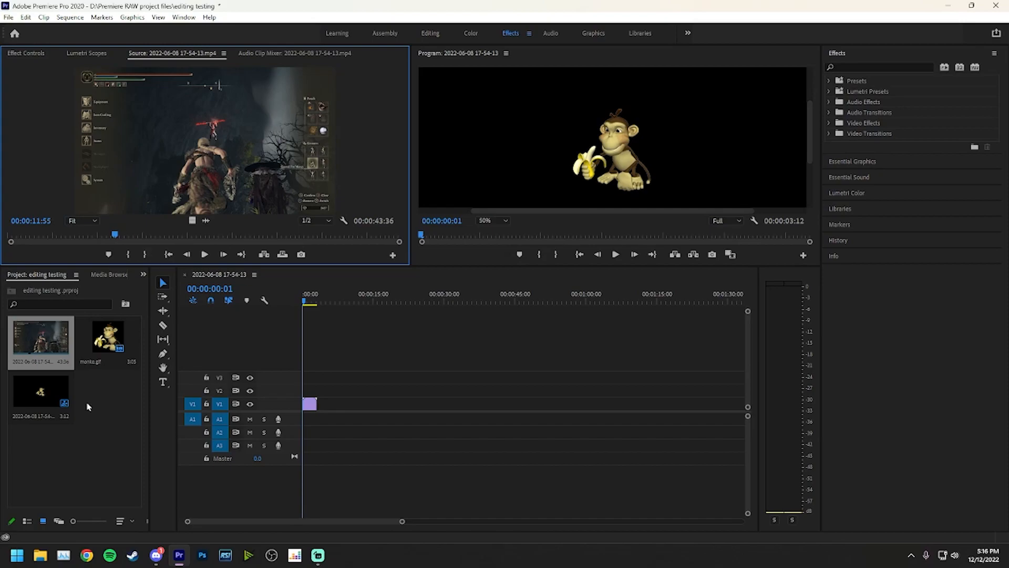
double_click(108, 339)
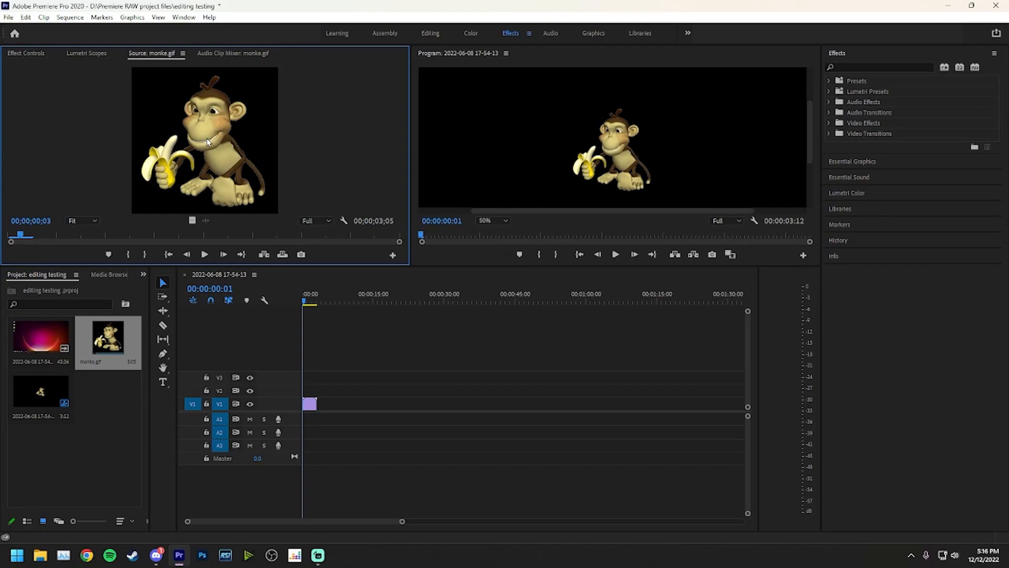
double_click(47, 347)
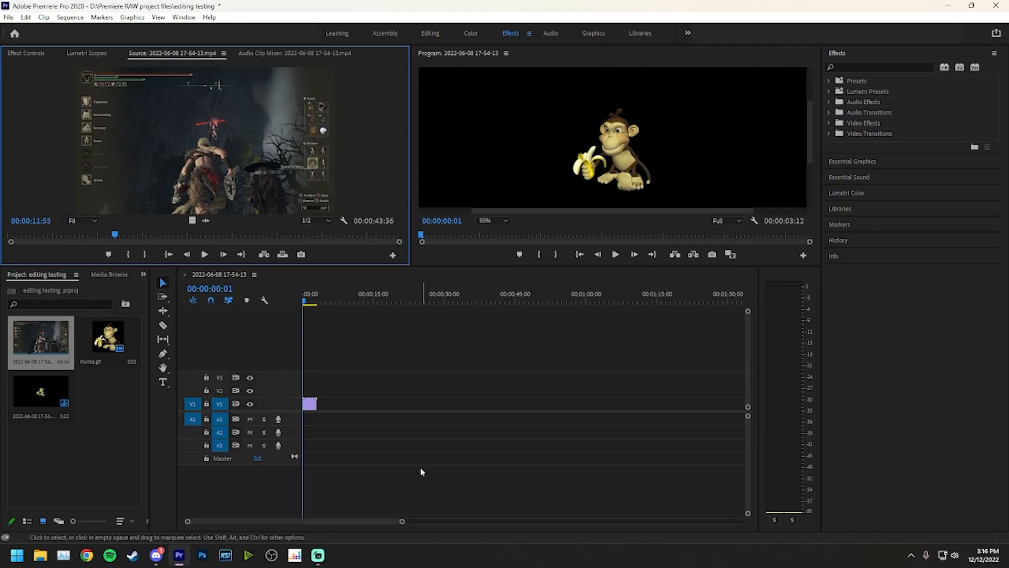
double_click(94, 344)
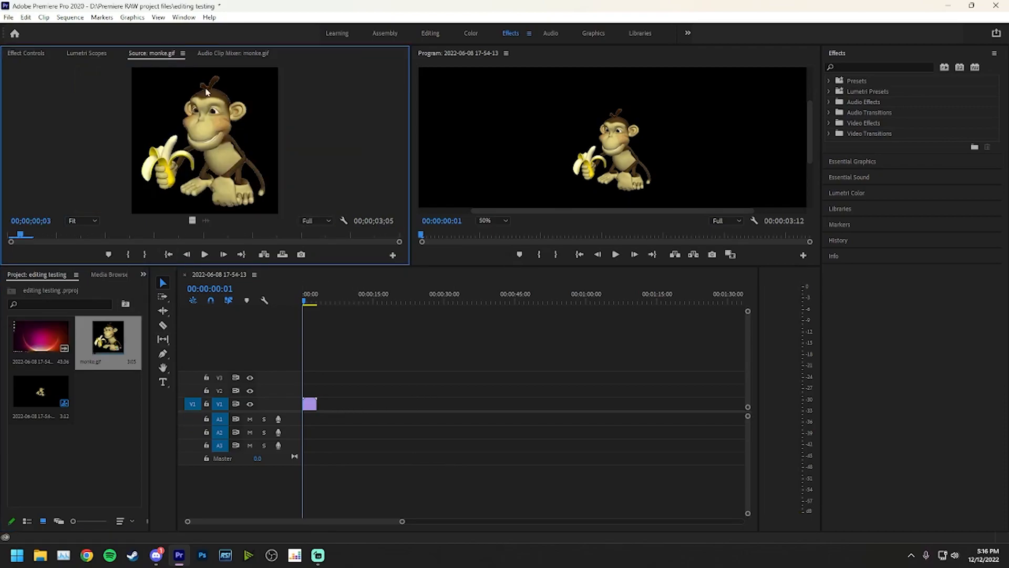
click(310, 406)
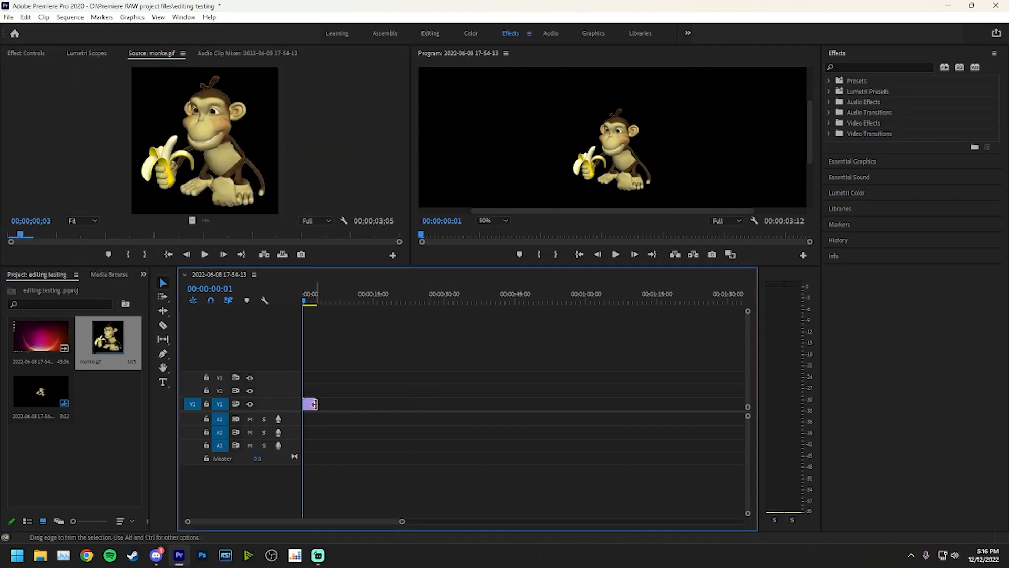
key(Delete)
double_click(28, 349)
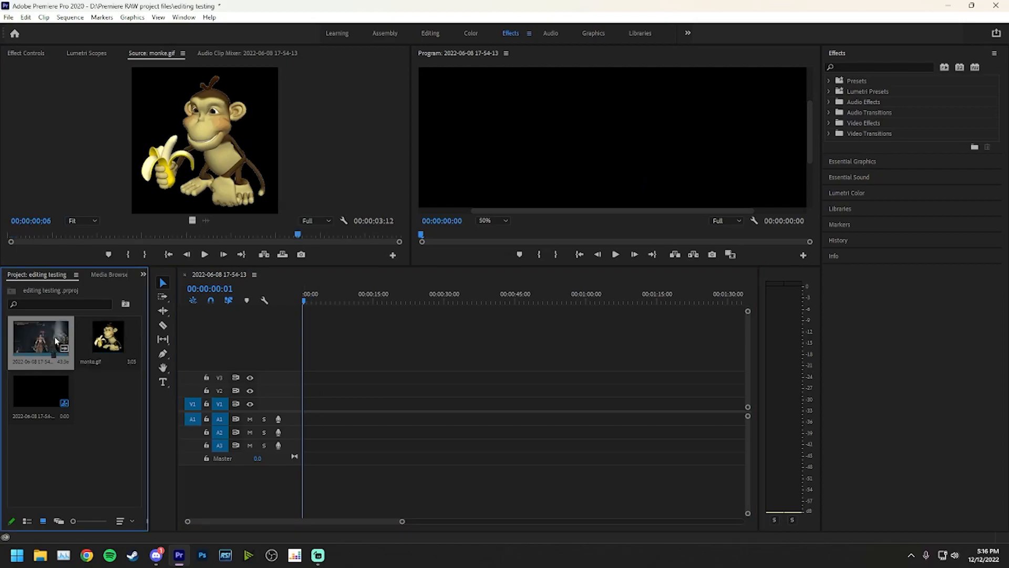
drag(27, 349, 297, 417)
click(379, 407)
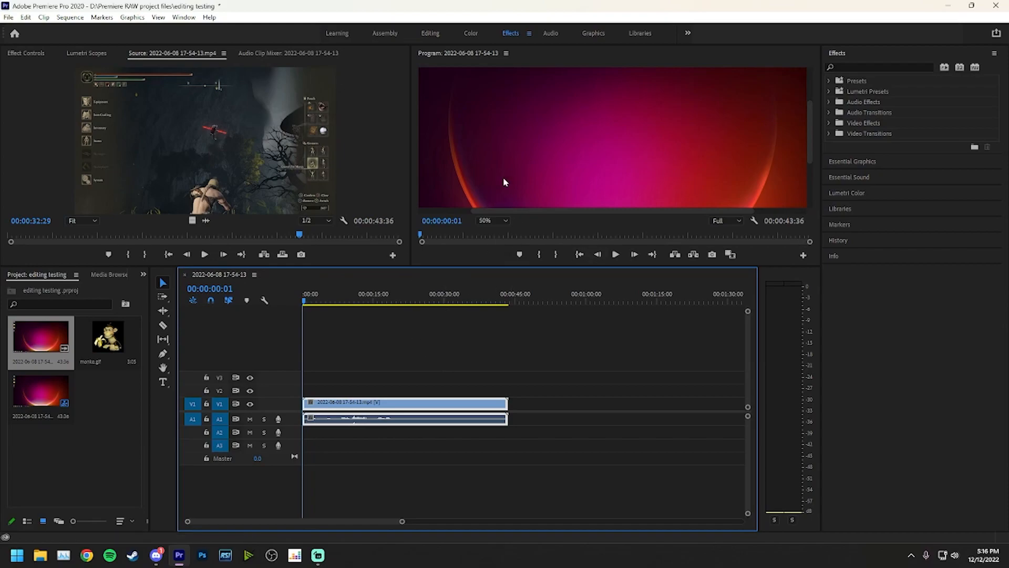
right_click(510, 34)
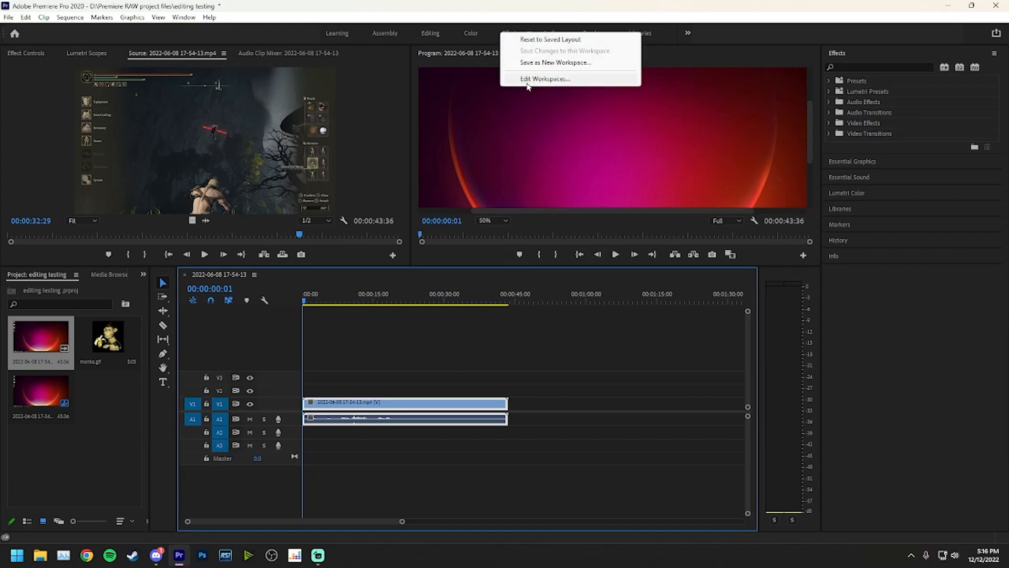
click(403, 170)
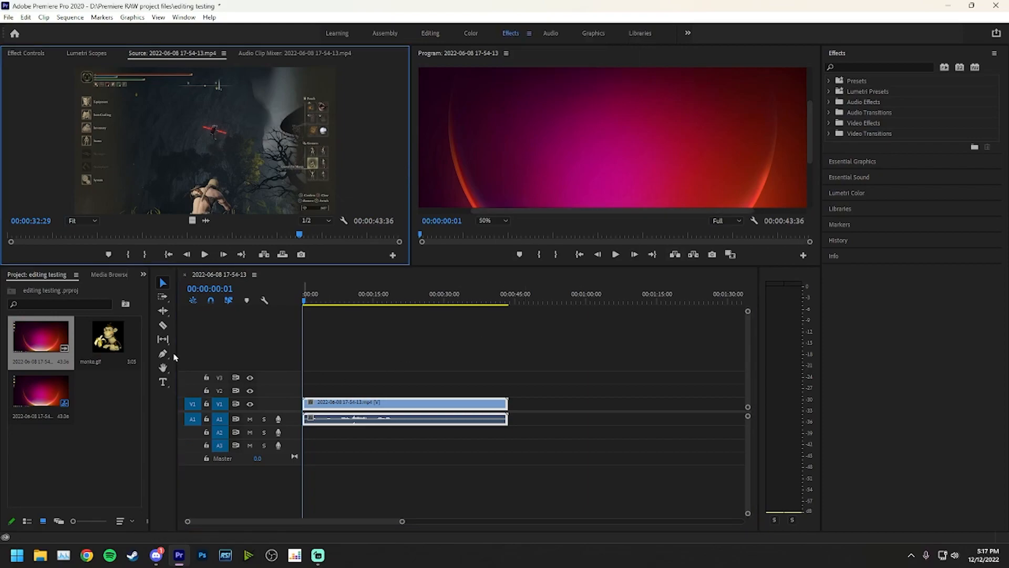
right_click(507, 186)
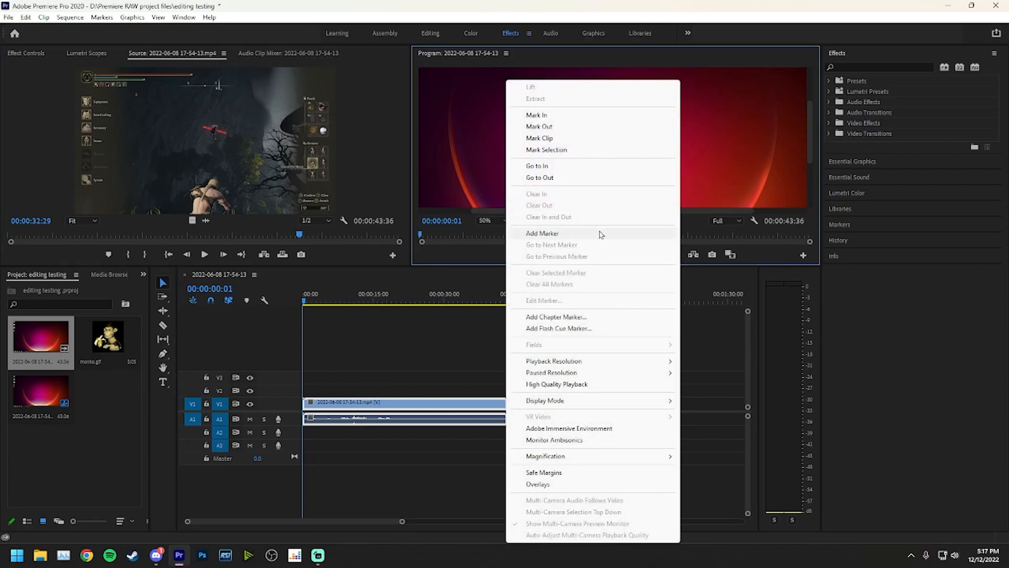
click(738, 136)
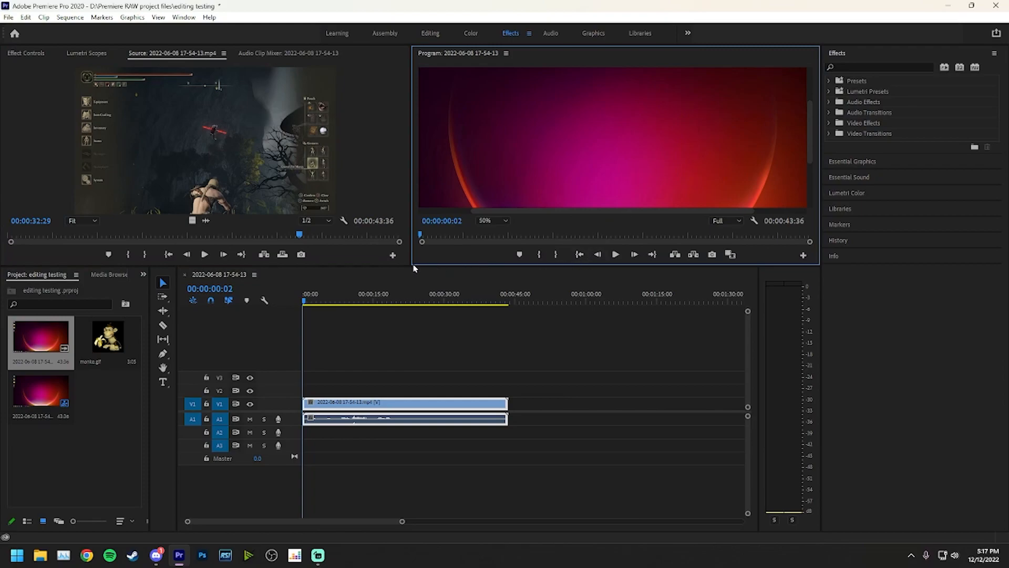
- Make the Source and Program monitors taller, and widen the Program monitor at the Source monitor's expense
drag(413, 267, 400, 345)
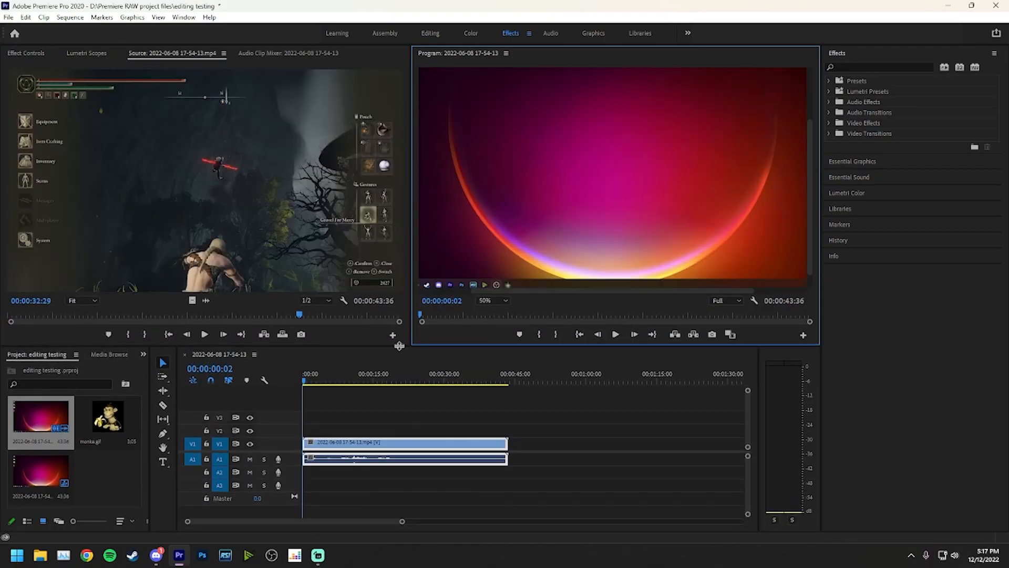
drag(408, 248, 269, 260)
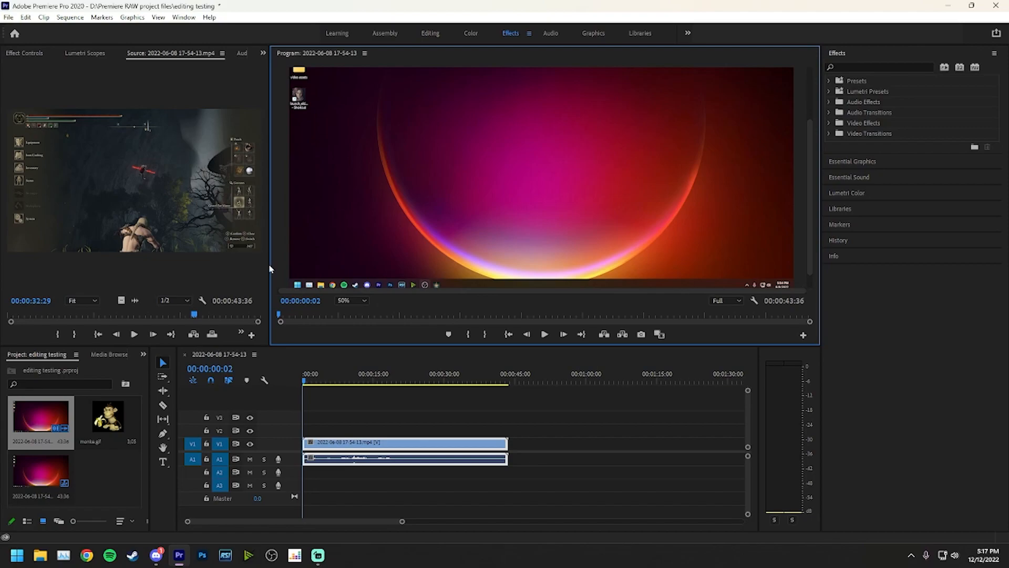
- Set the Source monitor's playback resolution to Full and return its playhead to the start of the clip
click(245, 294)
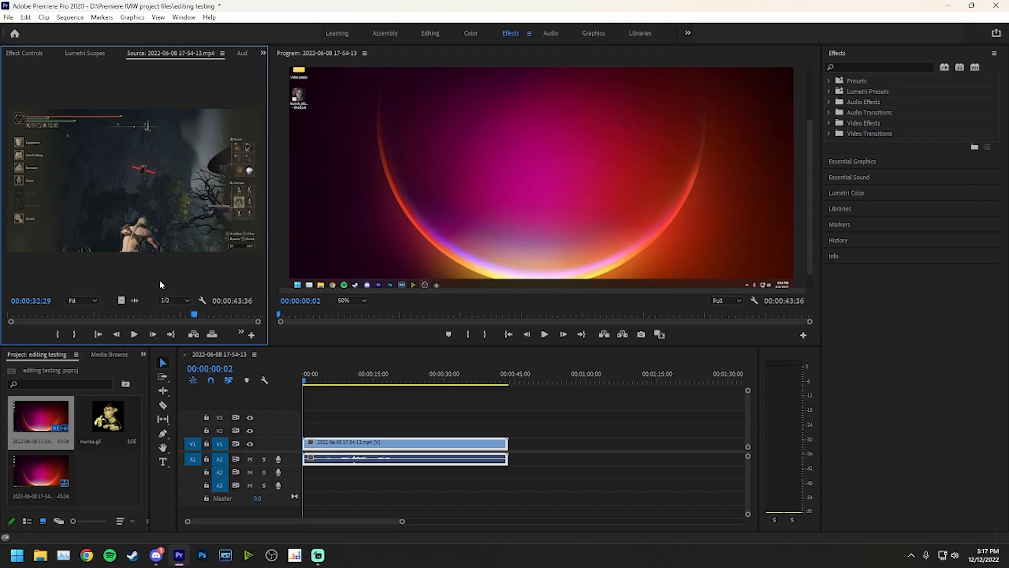
click(184, 299)
click(163, 312)
mouse_move(269, 266)
mouse_down()
mouse_move(382, 263)
mouse_move(242, 260)
mouse_move(268, 259)
mouse_up()
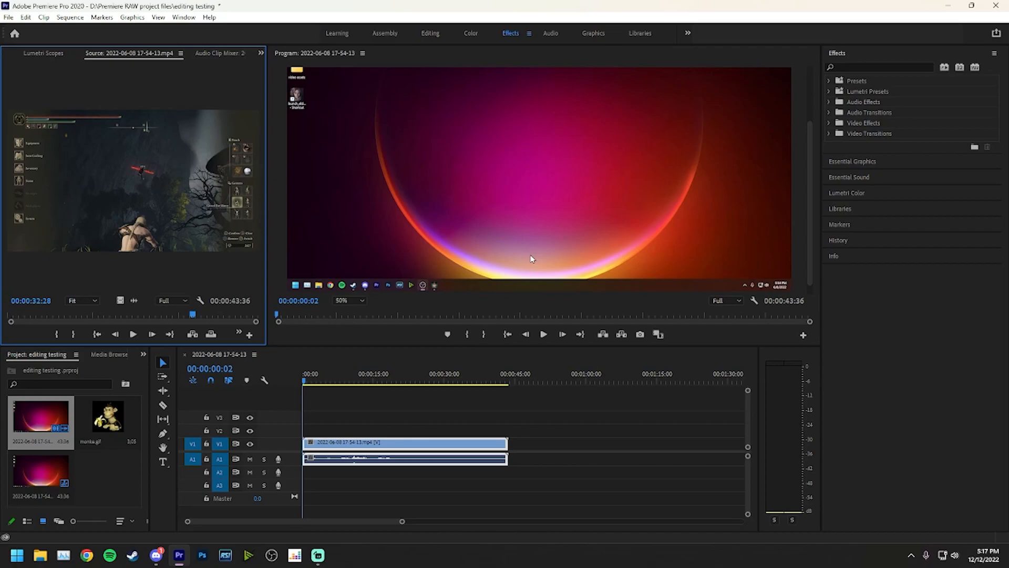
drag(193, 315, 11, 316)
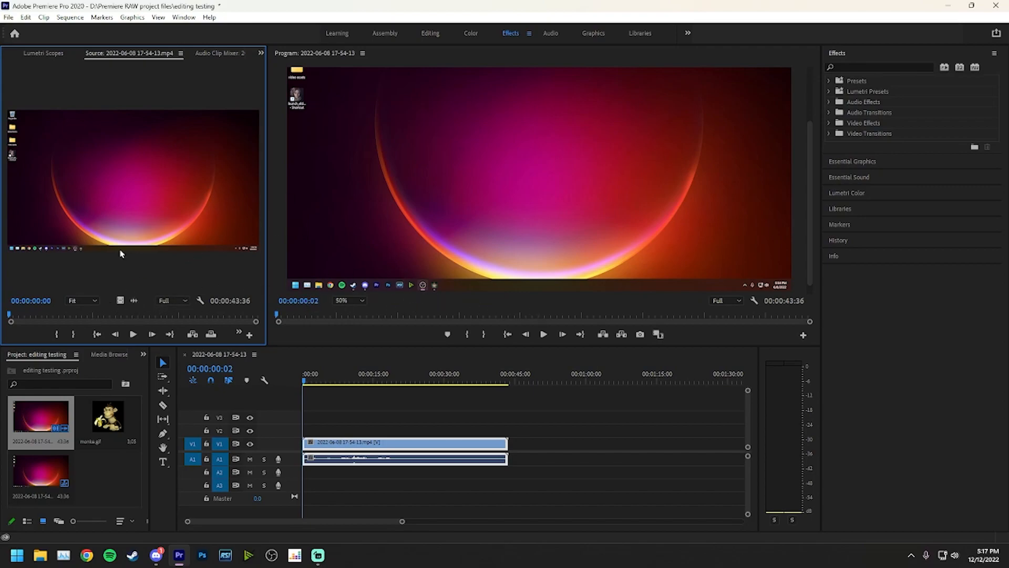
- Switch to the Editing workspace and scrub the sequence playhead to 00:00:05:02
click(430, 36)
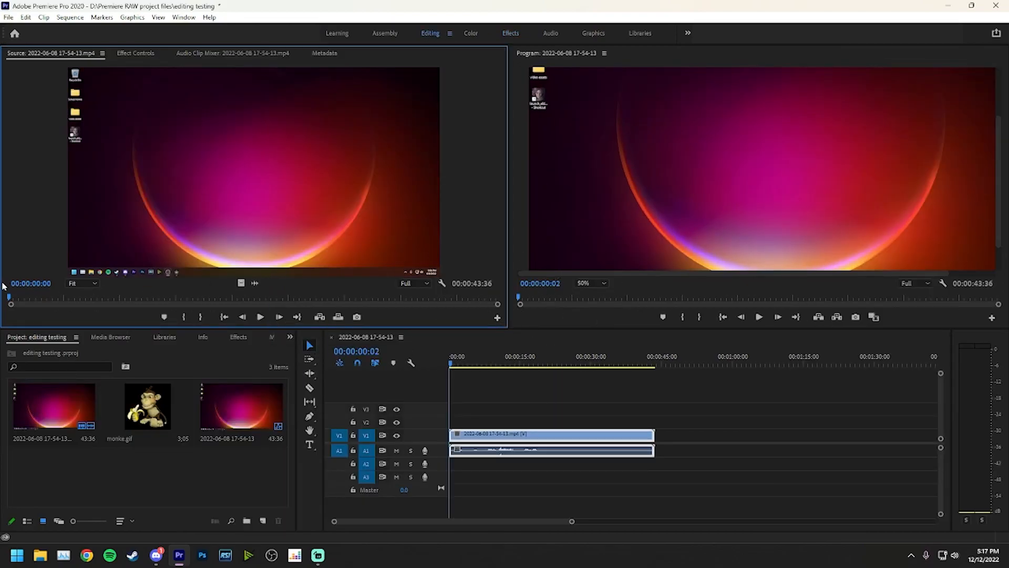
drag(771, 302, 444, 311)
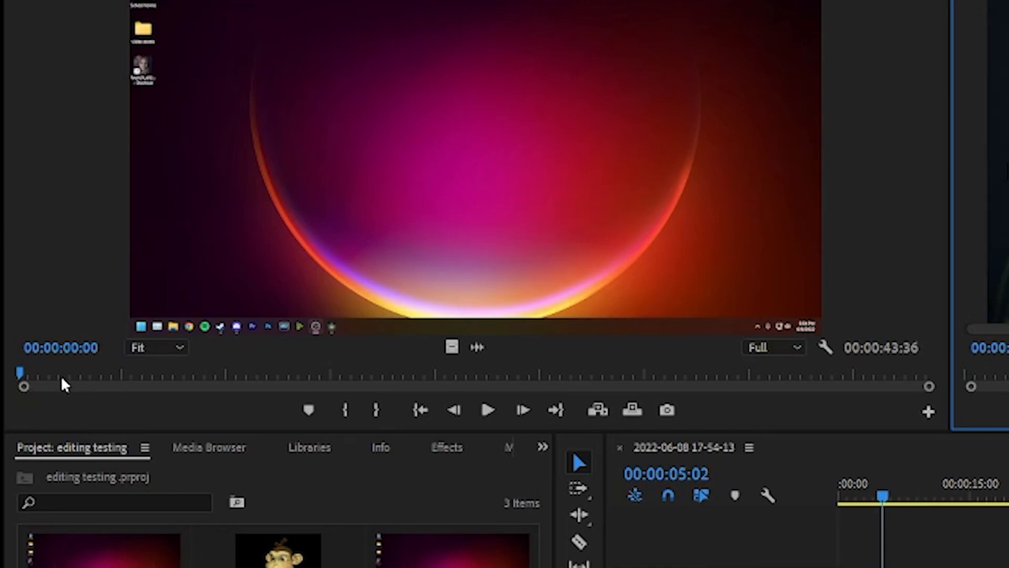
- Move the Source monitor's playhead to 00:00:05:11 by editing its timecode
click(85, 374)
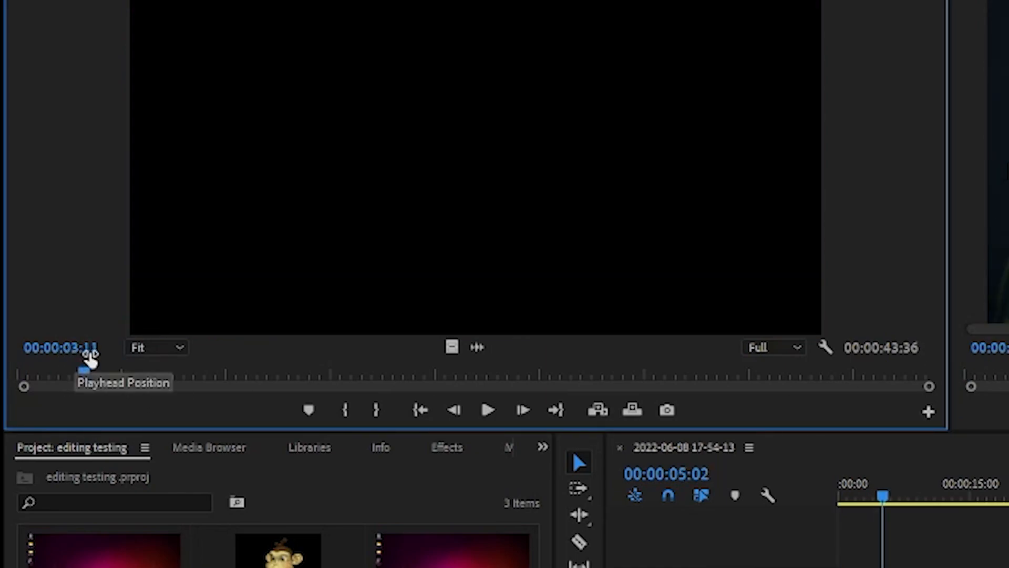
click(84, 348)
key(BackSpace)
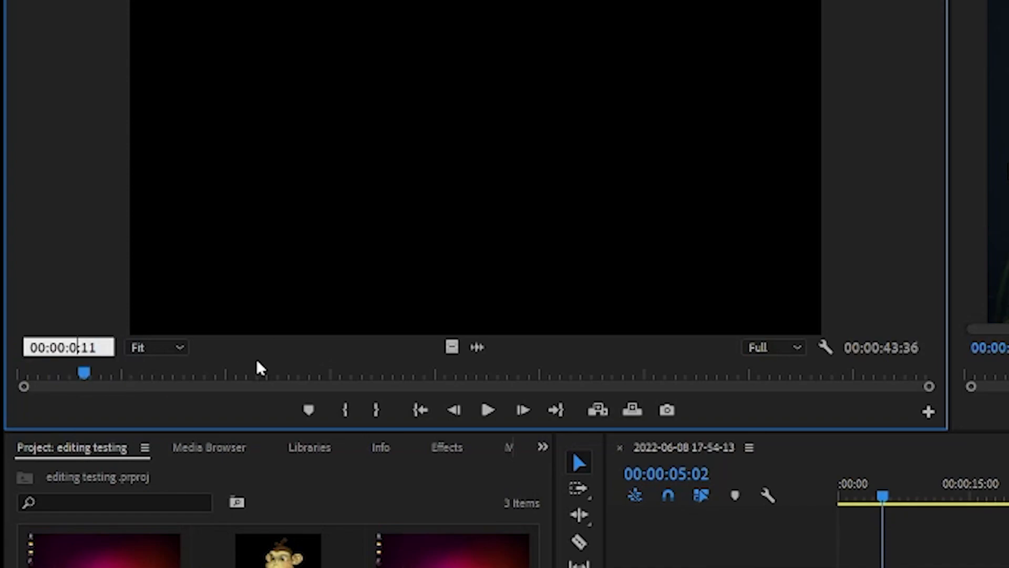
text(5)
key(Return)
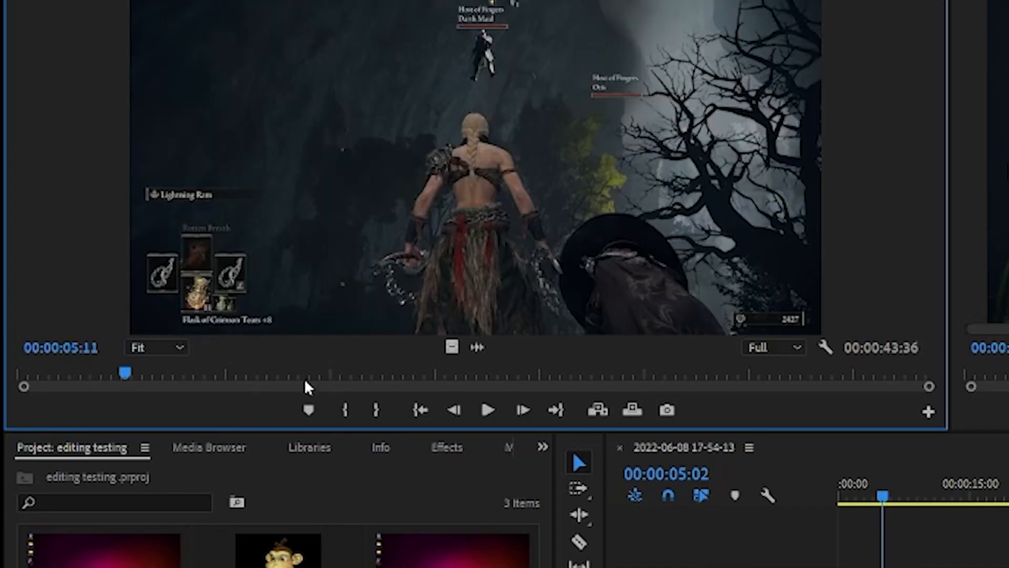
click(96, 346)
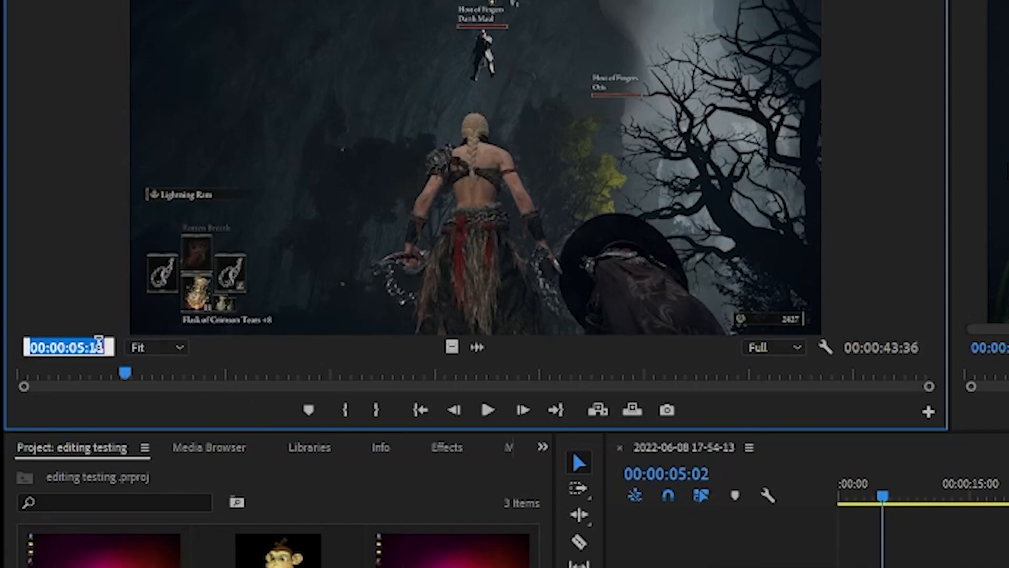
- Try the 25%, 10% and 400% zoom levels in the Source monitor and return it to Fit
click(162, 347)
click(155, 412)
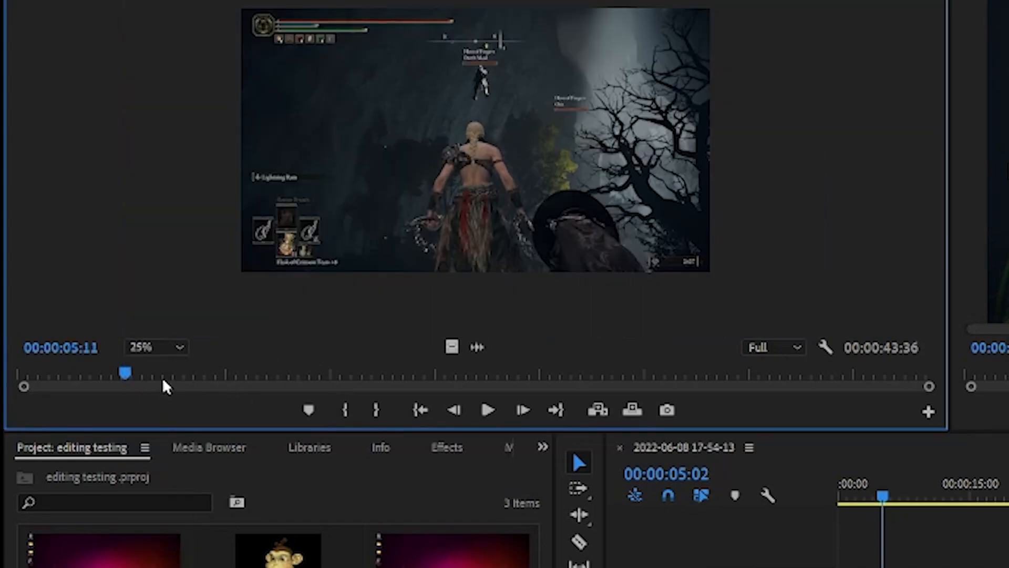
click(152, 344)
click(152, 366)
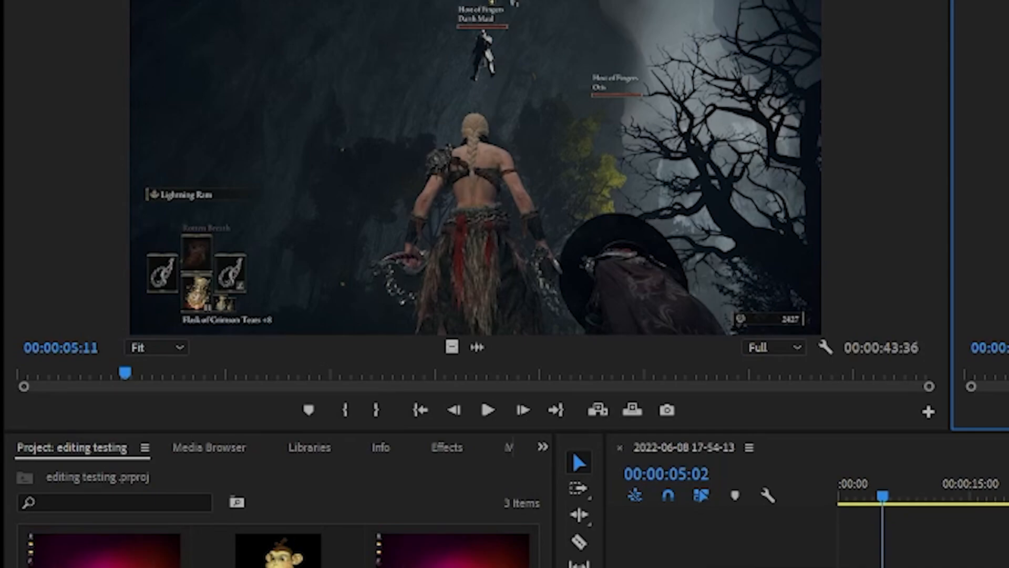
click(176, 347)
click(168, 395)
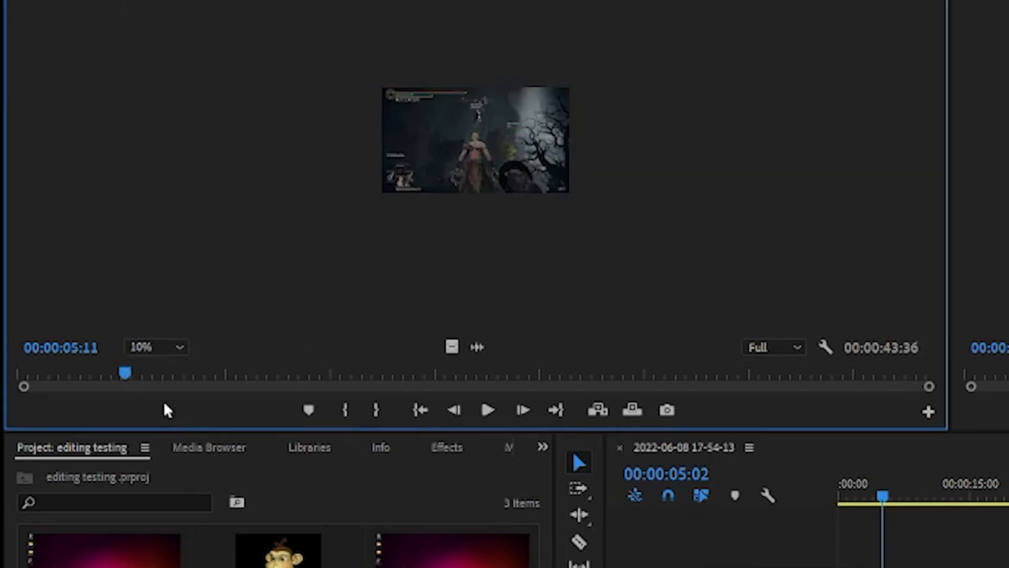
click(160, 348)
click(164, 541)
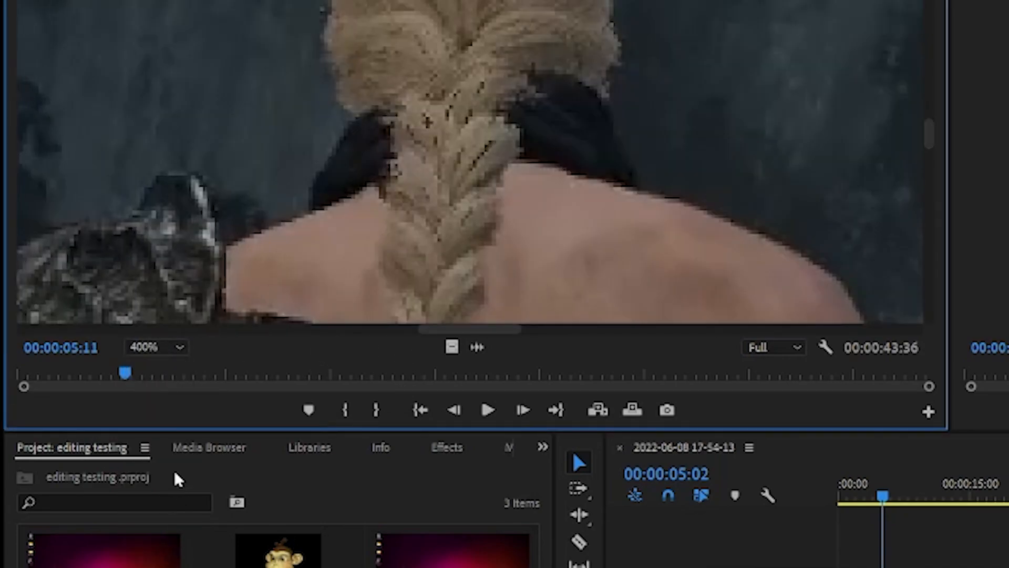
click(163, 348)
click(165, 362)
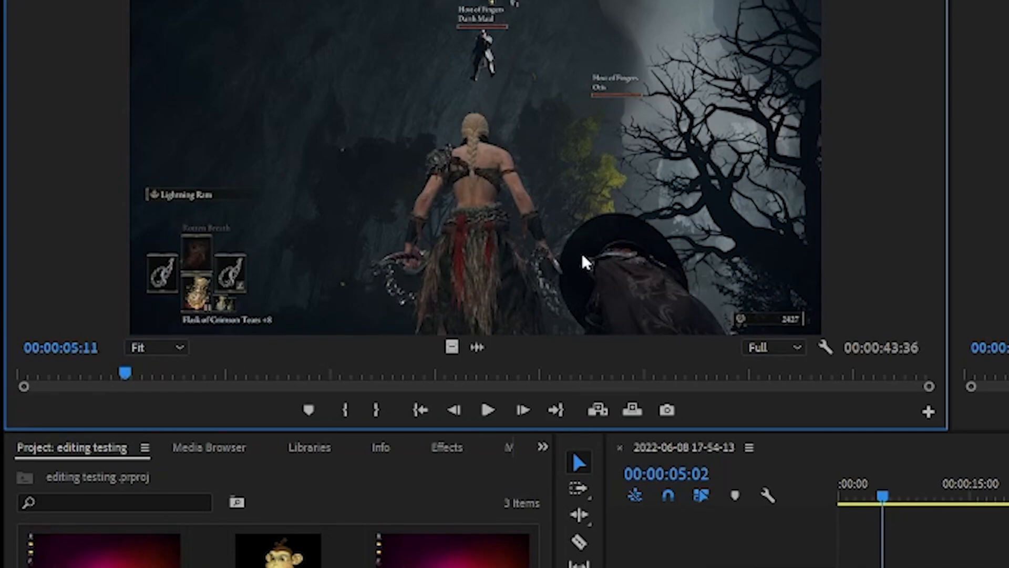
- Check the Source monitor's playback resolution options, keep Full, and move its playhead to 00:00:33:42
click(777, 349)
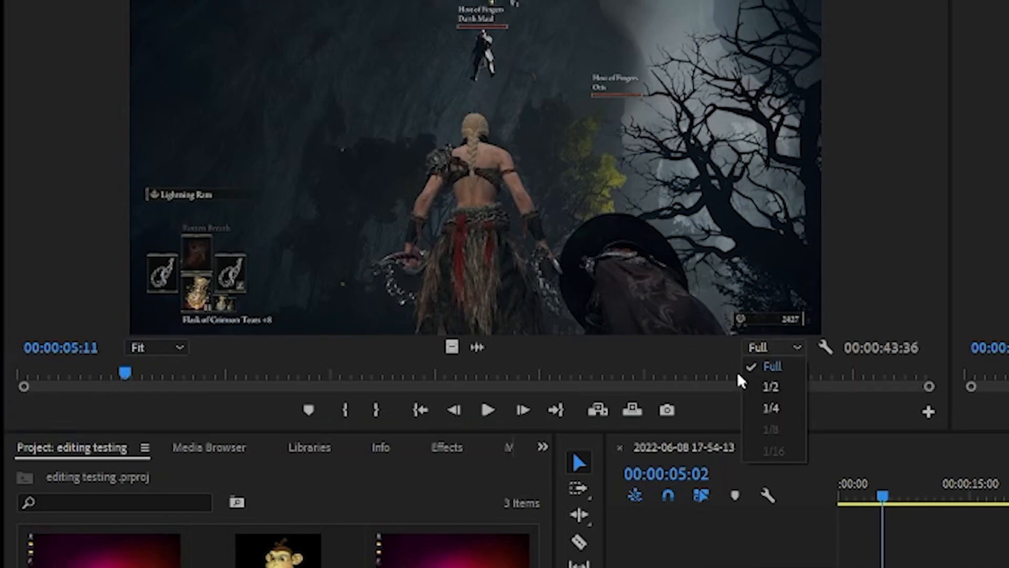
click(721, 371)
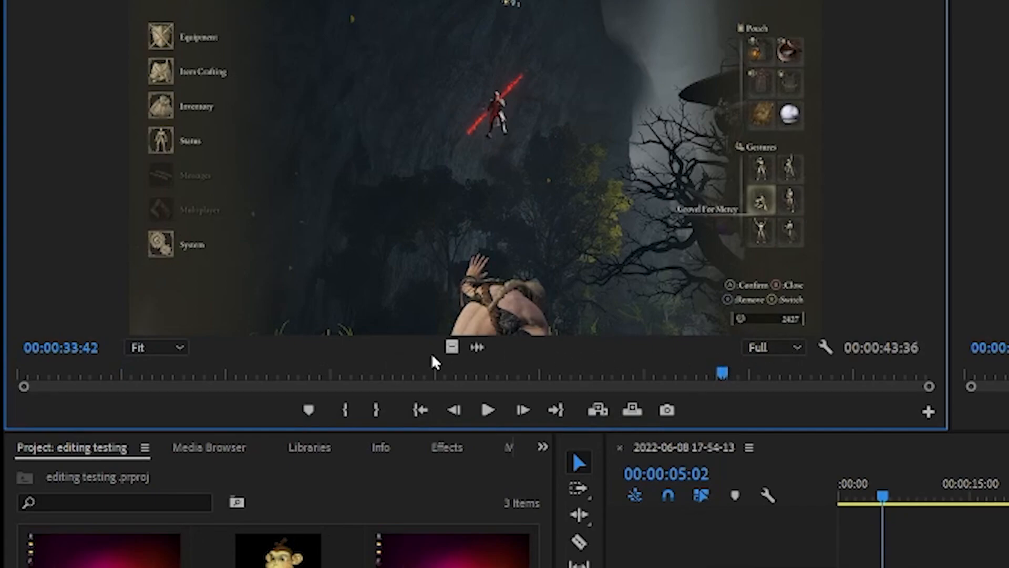
- Replace the timeline clip with only the video of the source clip, and move the sequence playhead to 00:00:00:00
click(971, 565)
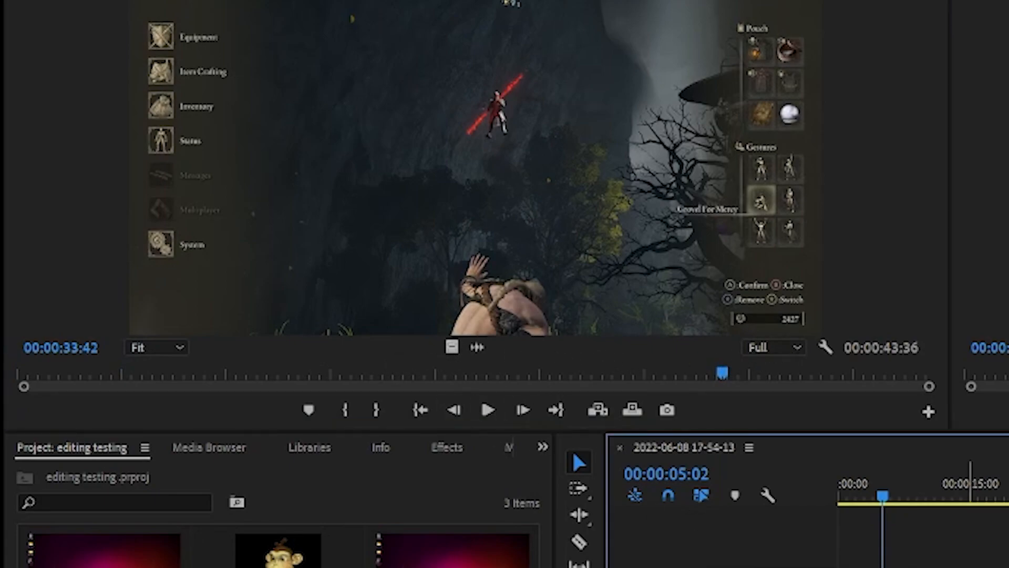
key(Delete)
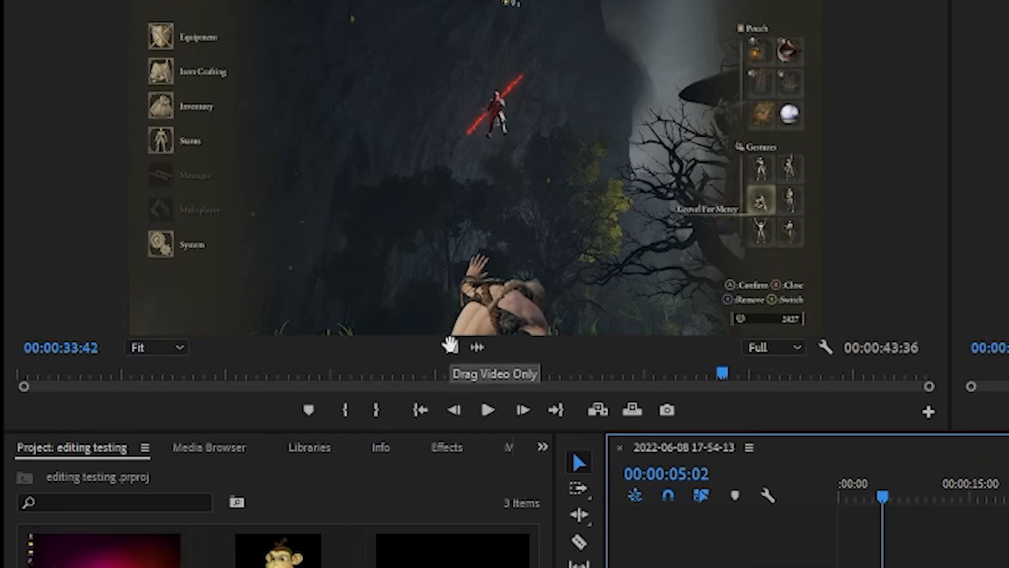
click(449, 345)
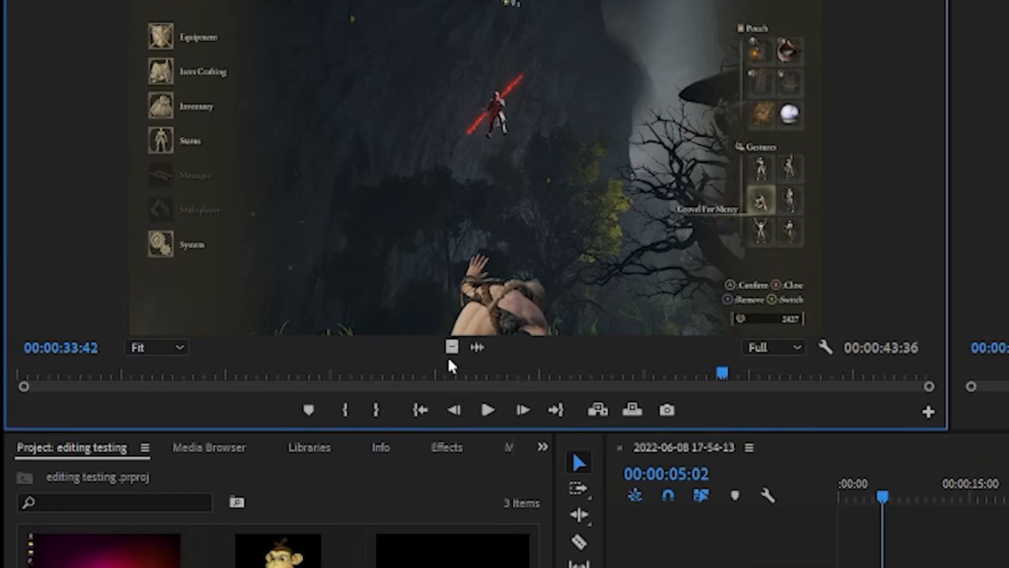
drag(454, 349, 846, 562)
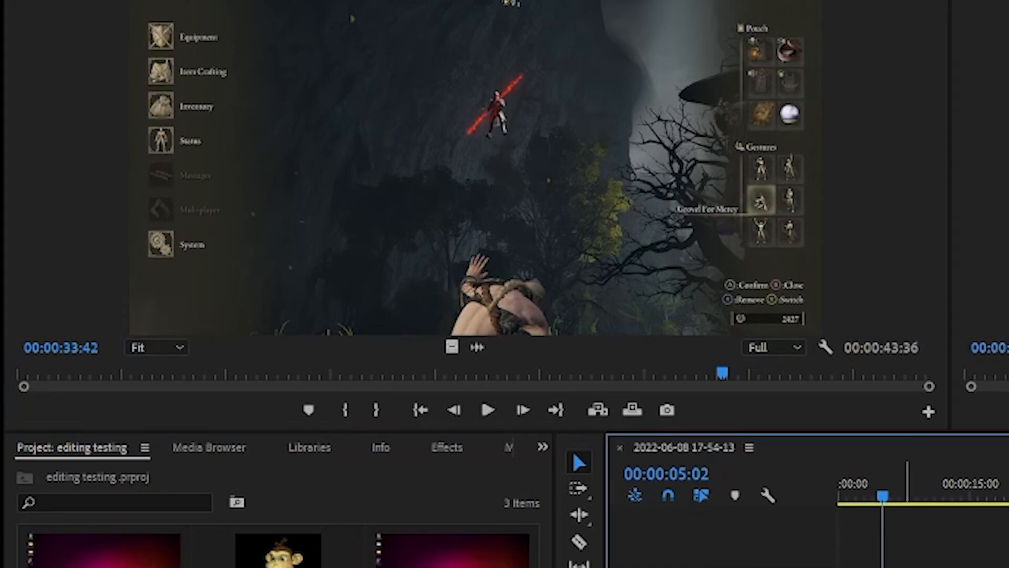
drag(919, 482, 701, 433)
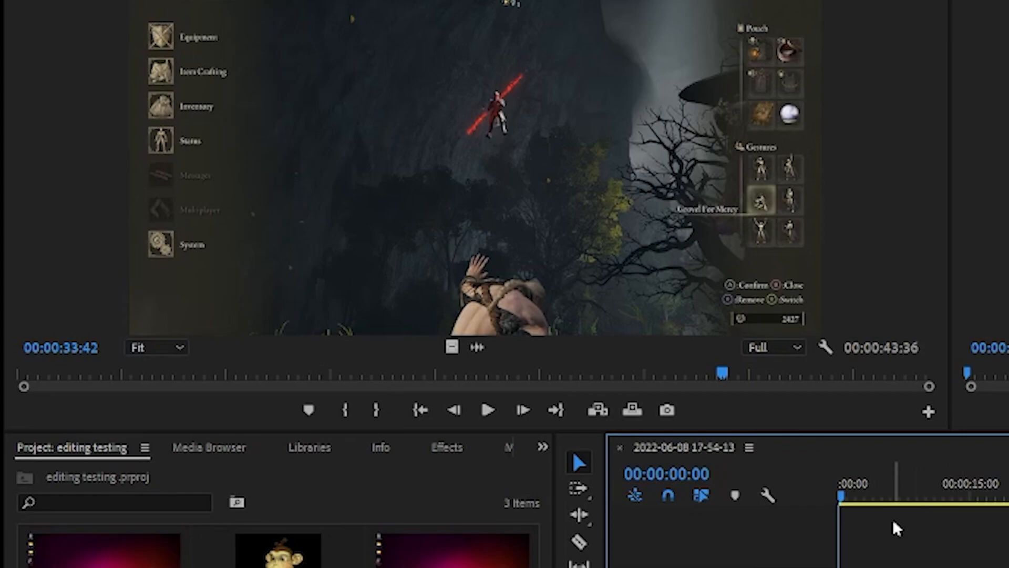
key(Delete)
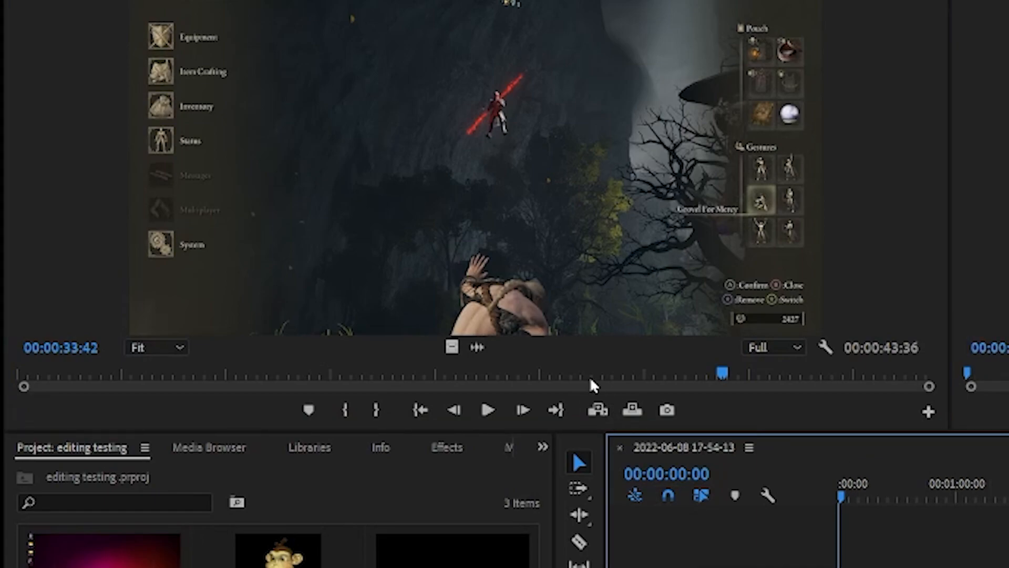
click(93, 563)
drag(94, 563, 841, 567)
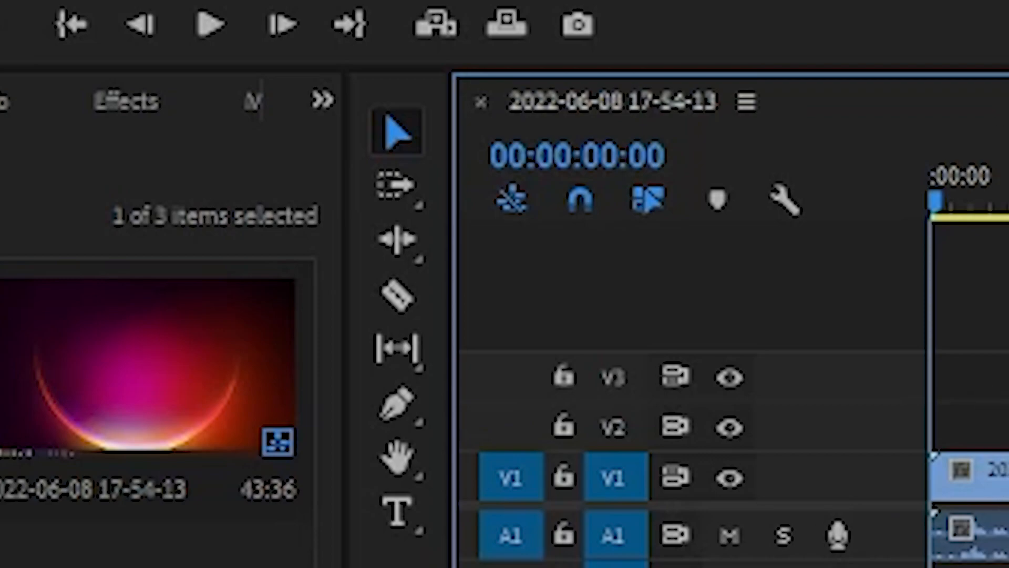
- Try moving the timeline clip with the Selection tool and undo the move
click(995, 483)
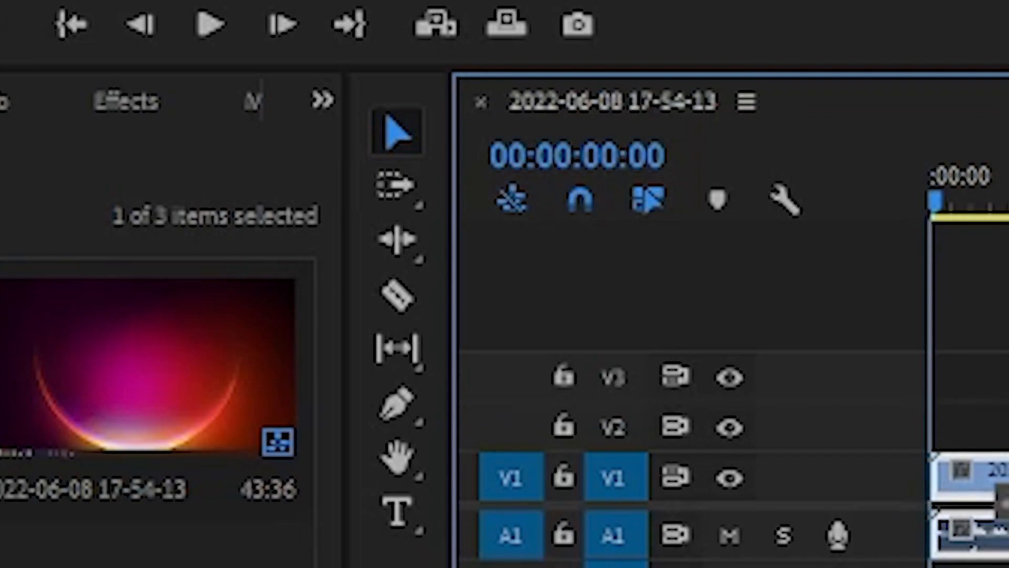
key(ctrl+z)
drag(1008, 491, 996, 492)
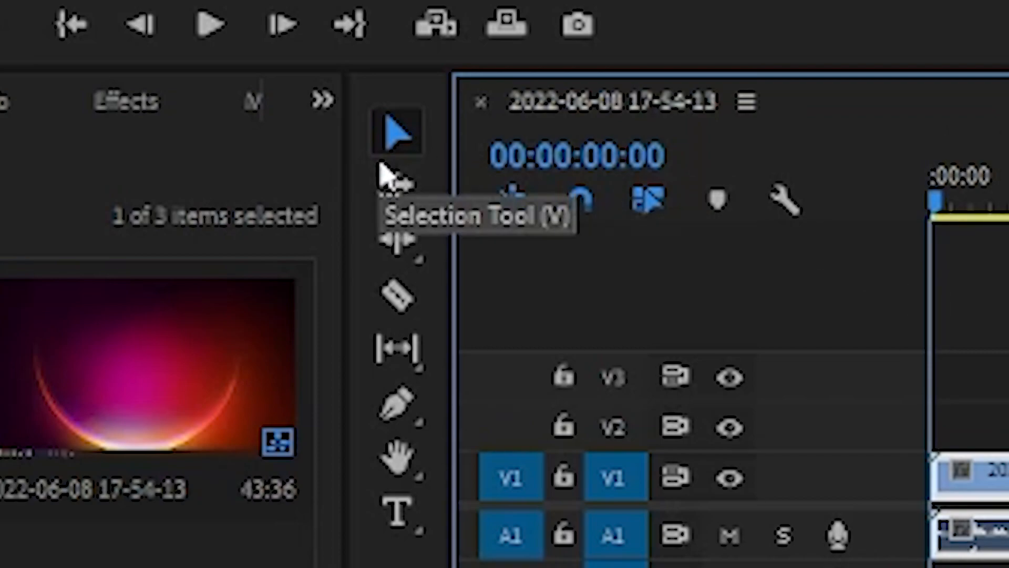
- Select the timeline clip from its start with the Track Select Forward tool, and return to the Selection tool
click(394, 188)
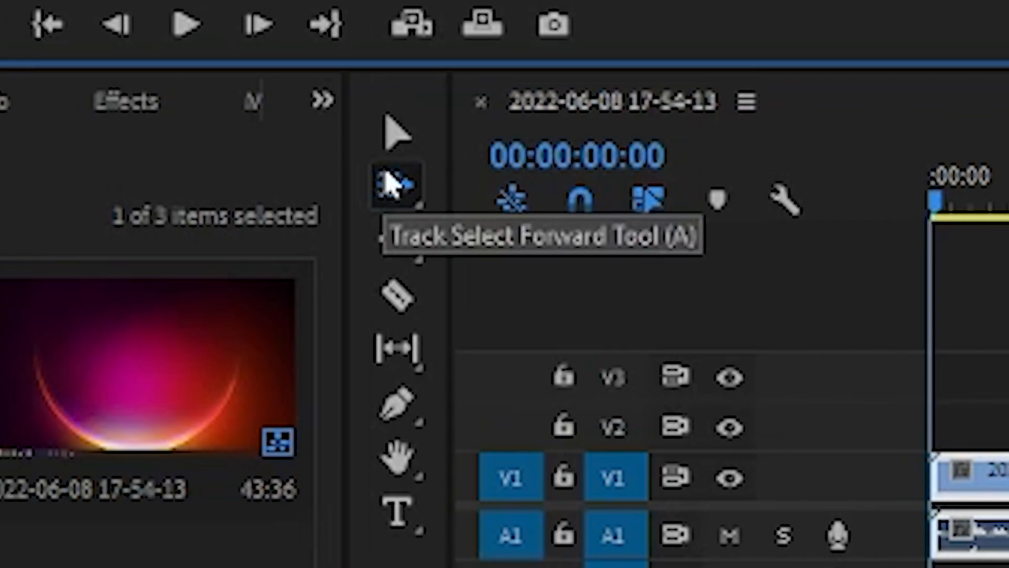
click(387, 130)
click(384, 192)
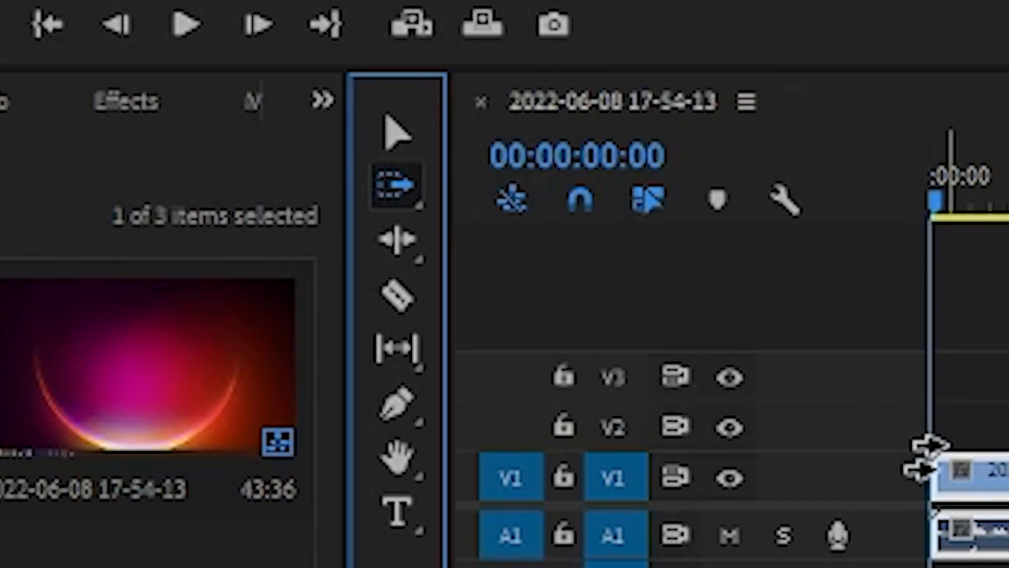
double_click(962, 471)
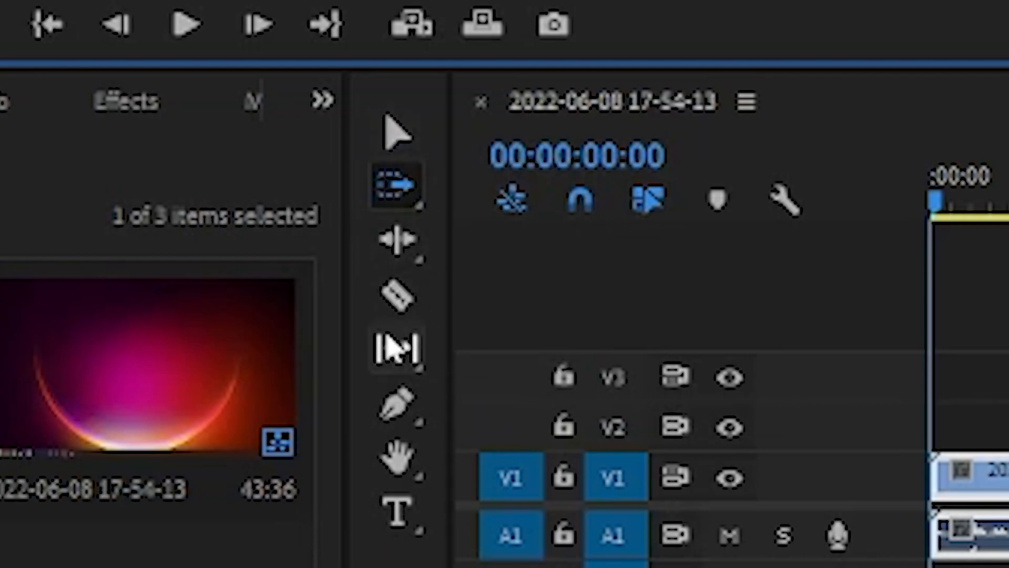
click(397, 297)
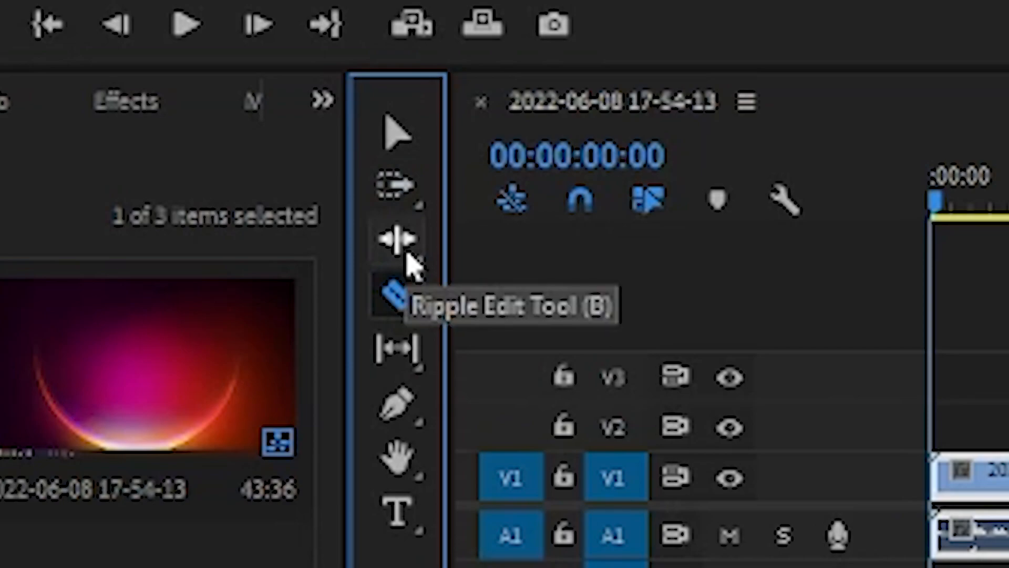
click(413, 145)
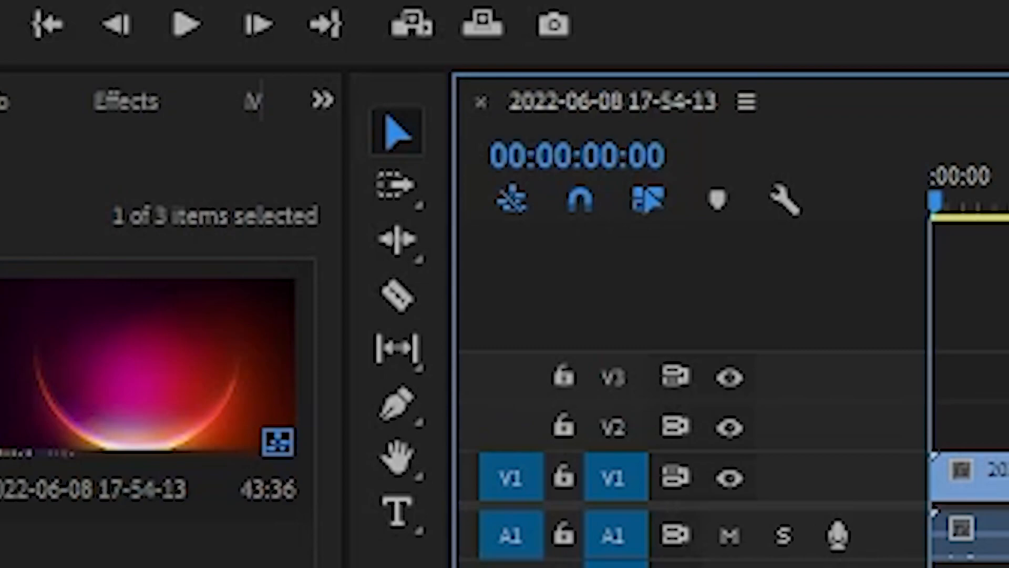
- Activate the Razor tool and move the sequence playhead to 00:00:02:08
click(398, 297)
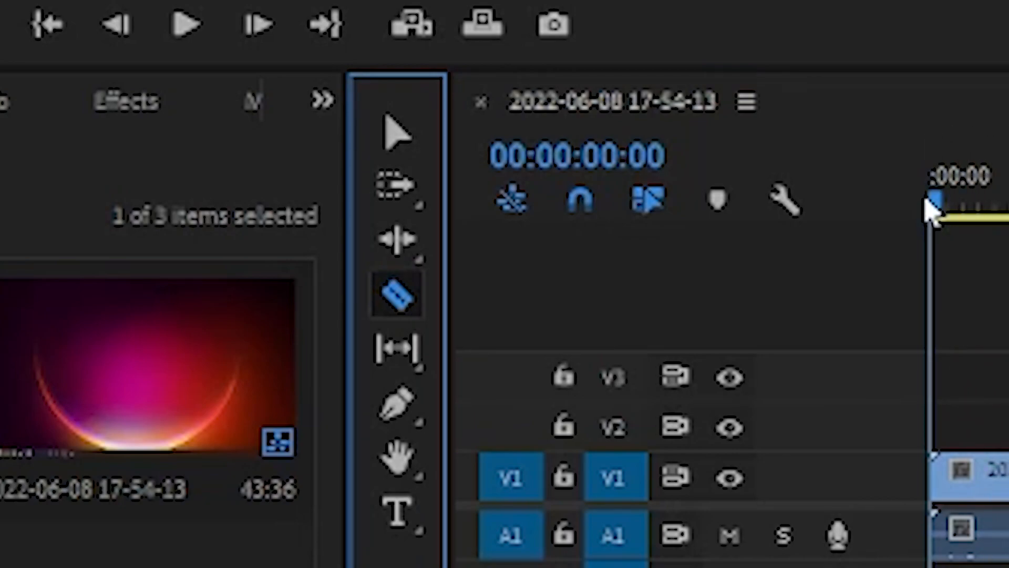
click(939, 209)
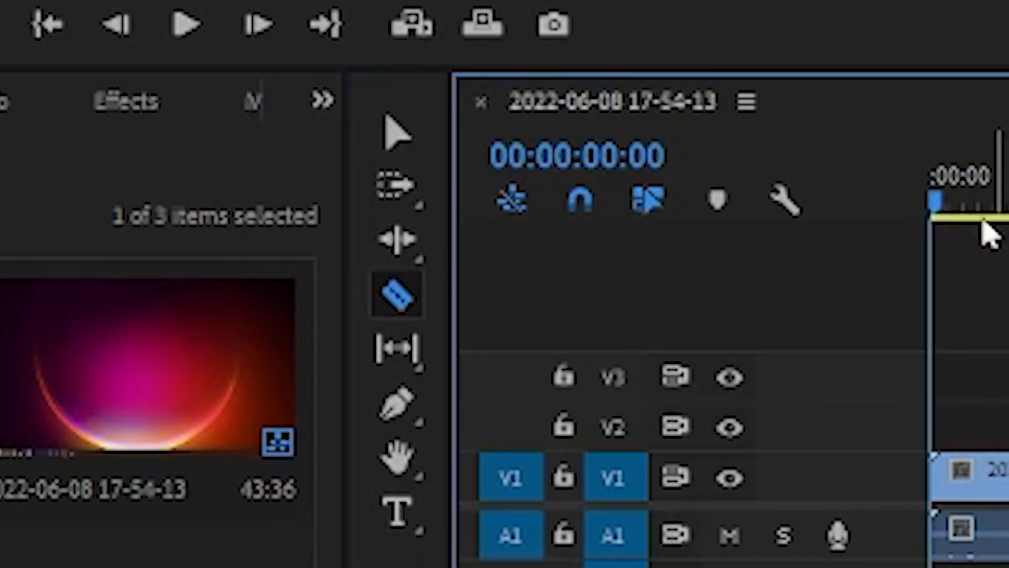
drag(941, 207, 1002, 206)
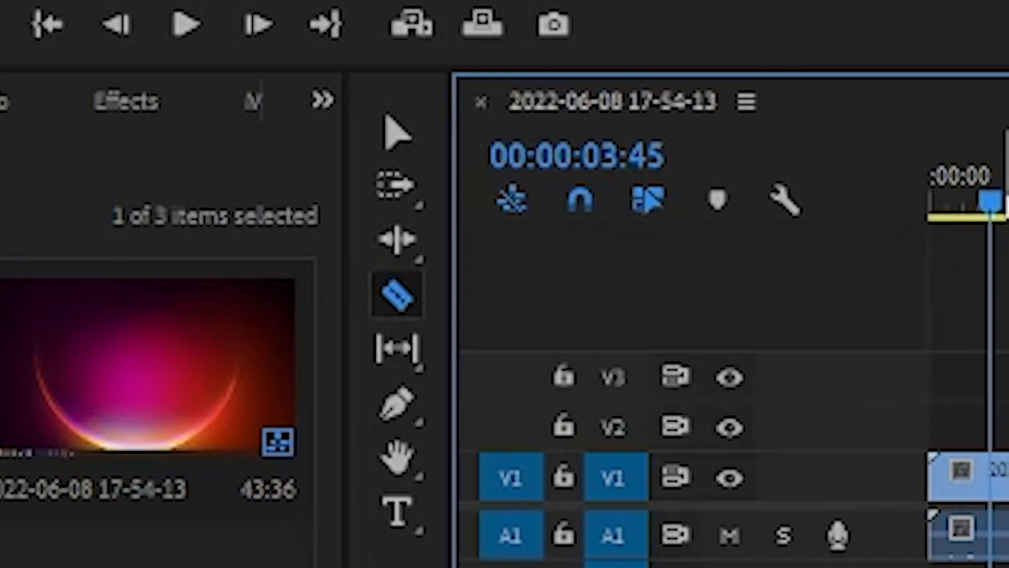
key(Home)
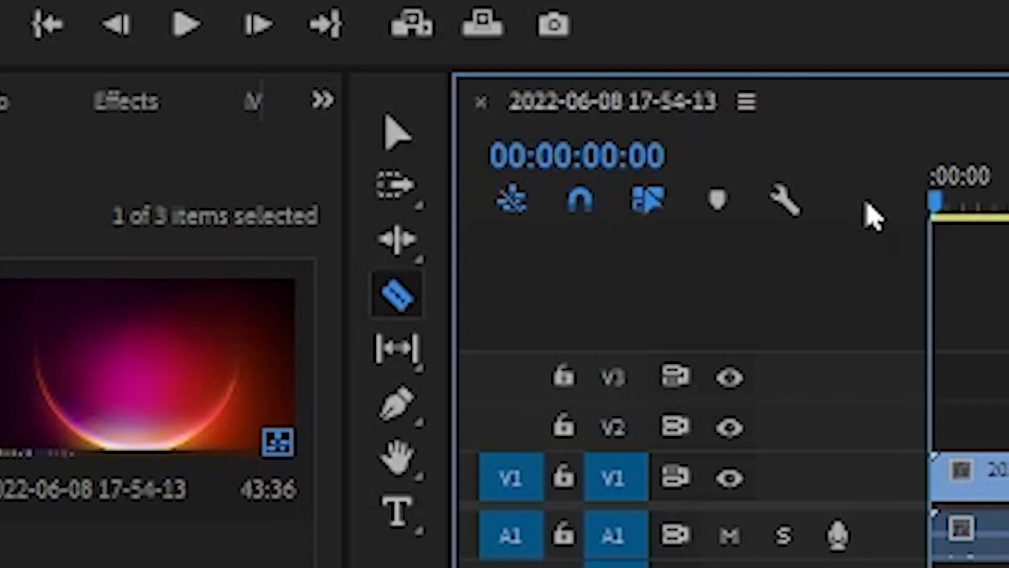
drag(945, 206, 970, 208)
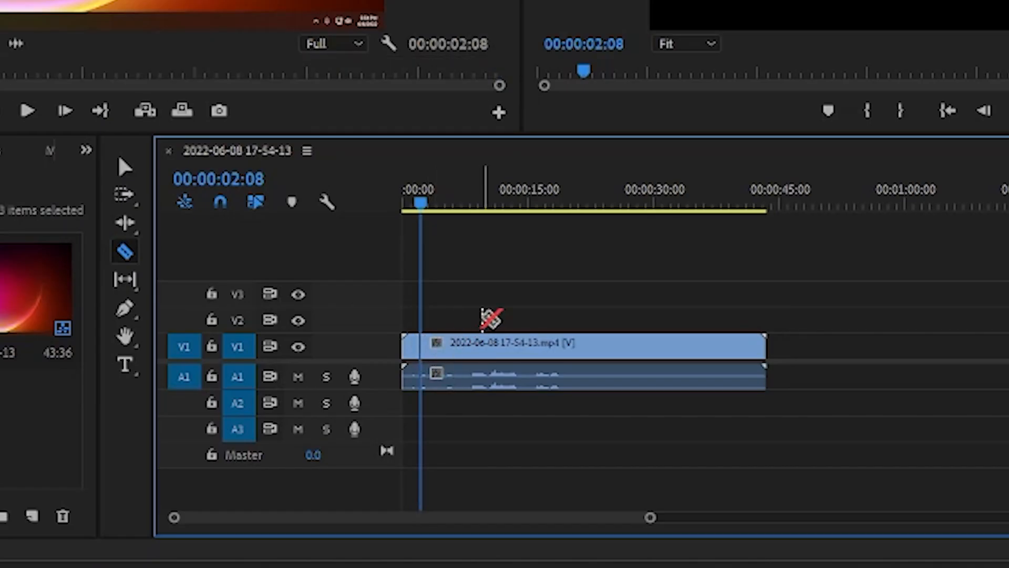
- Split the timeline clip at the playhead position 00:00:02:08 with the Razor tool and inspect the cut
key(v)
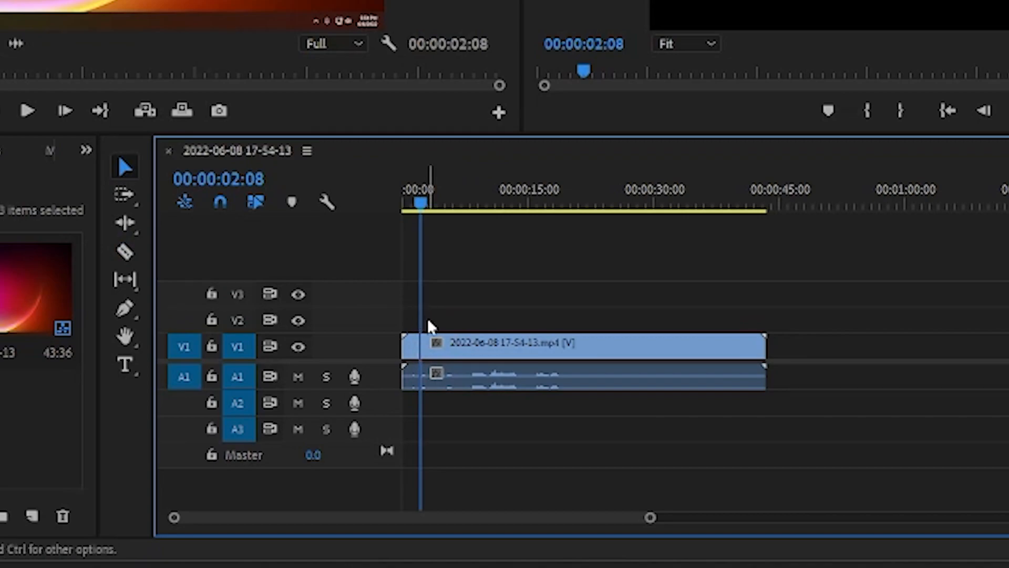
key(c)
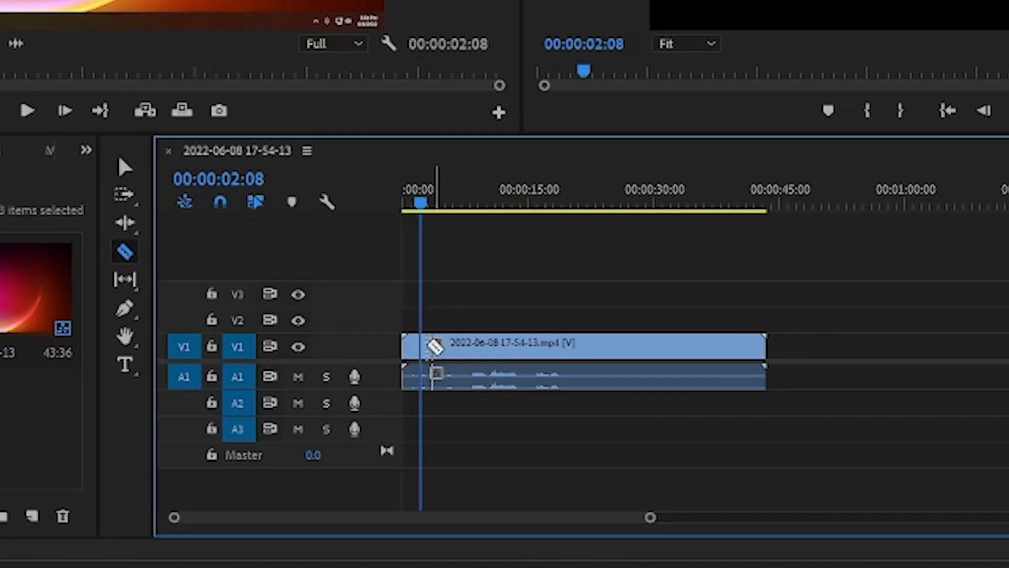
click(422, 347)
key(=)
key(=)
key(=)
key(=)
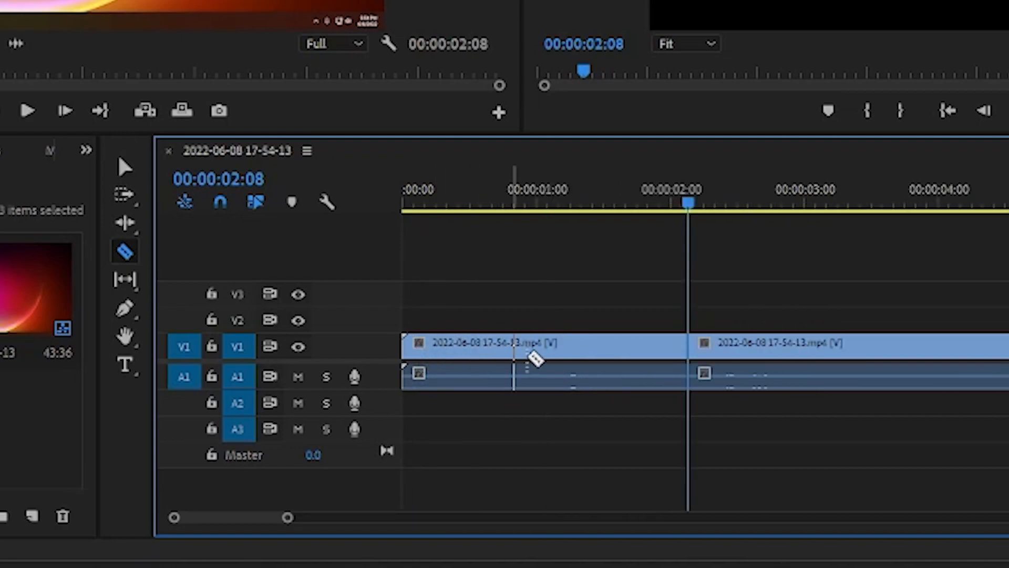
key(-)
key(-)
key(-)
key(-)
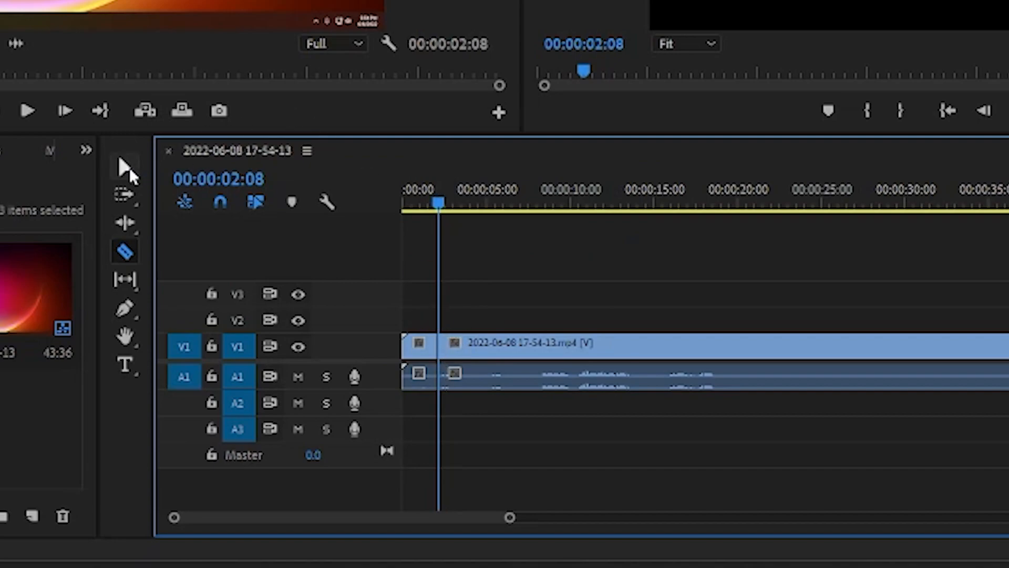
- Select the short segment before the 00:00:02:08 cut with the Selection tool and delete it, leaving a gap
click(130, 167)
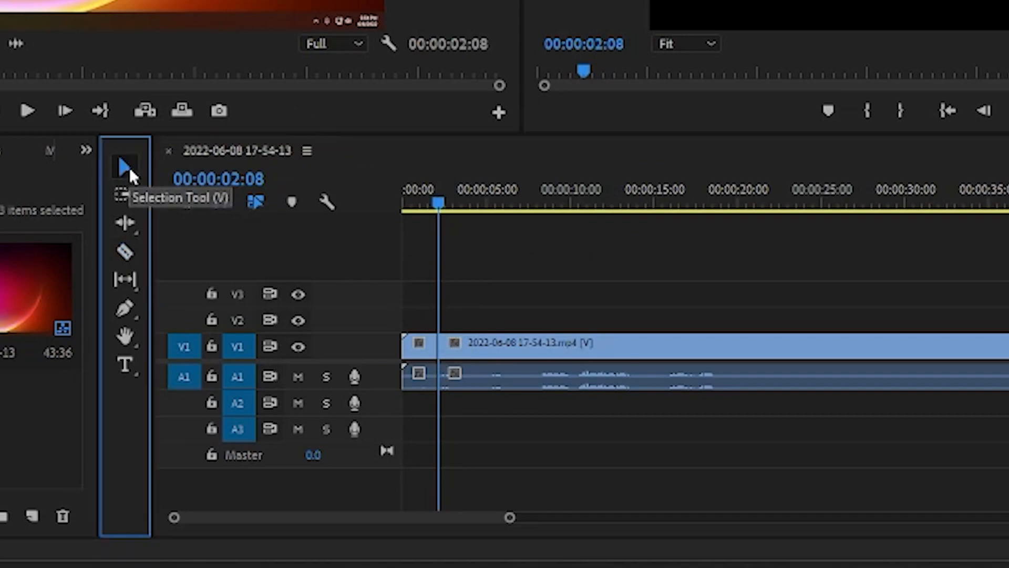
click(416, 344)
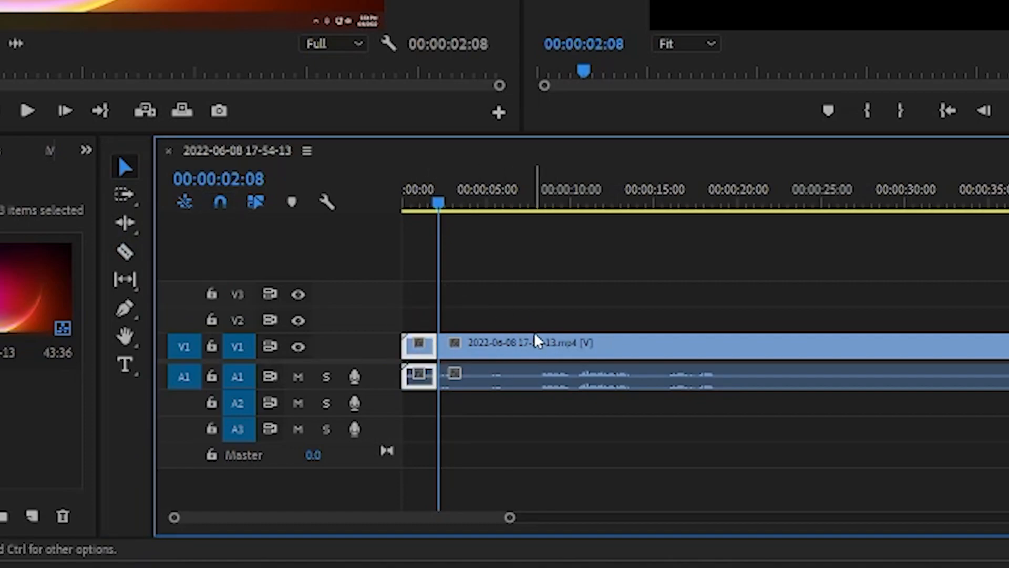
key(Delete)
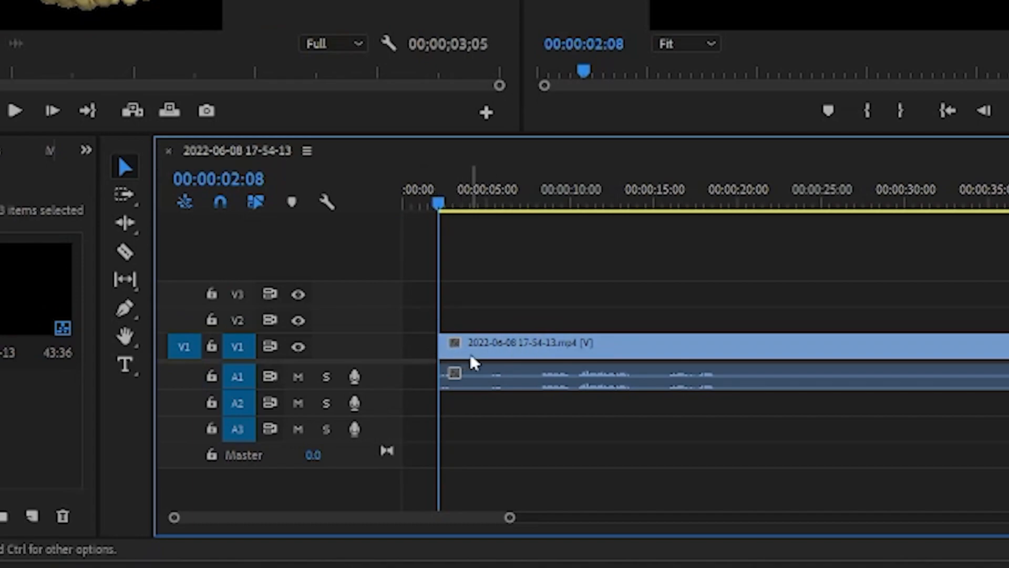
- Cut the remaining clip at 00:00:04:57 with the Razor tool and delete the segment before the cut
click(491, 358)
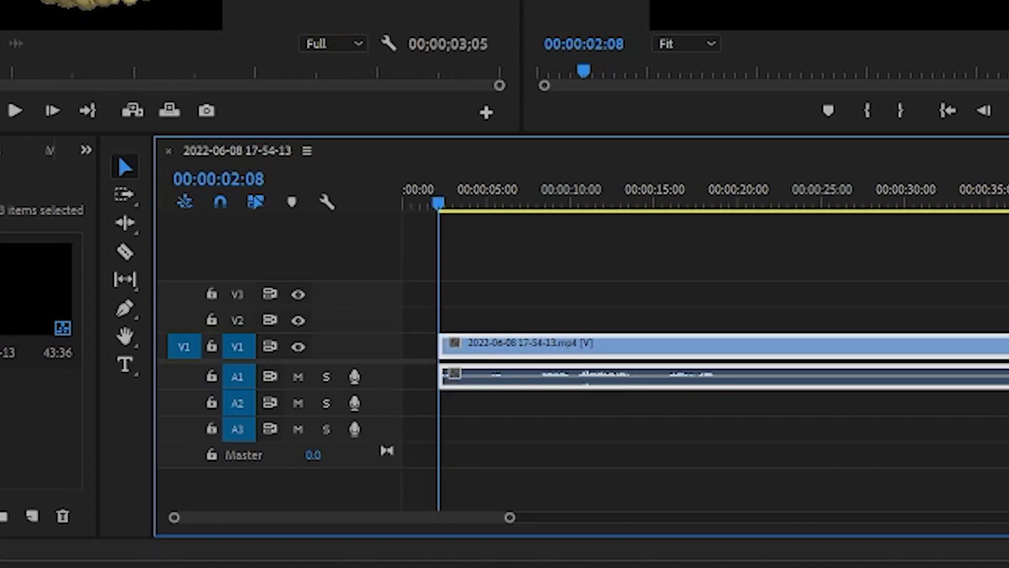
double_click(491, 357)
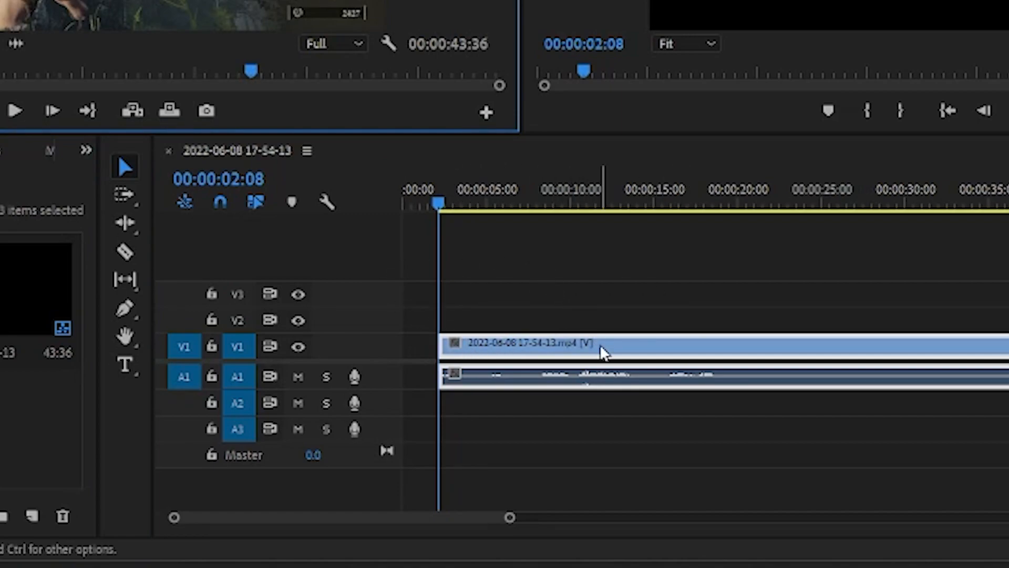
mouse_move(435, 203)
mouse_down()
mouse_move(520, 204)
mouse_move(426, 220)
mouse_up()
key(space)
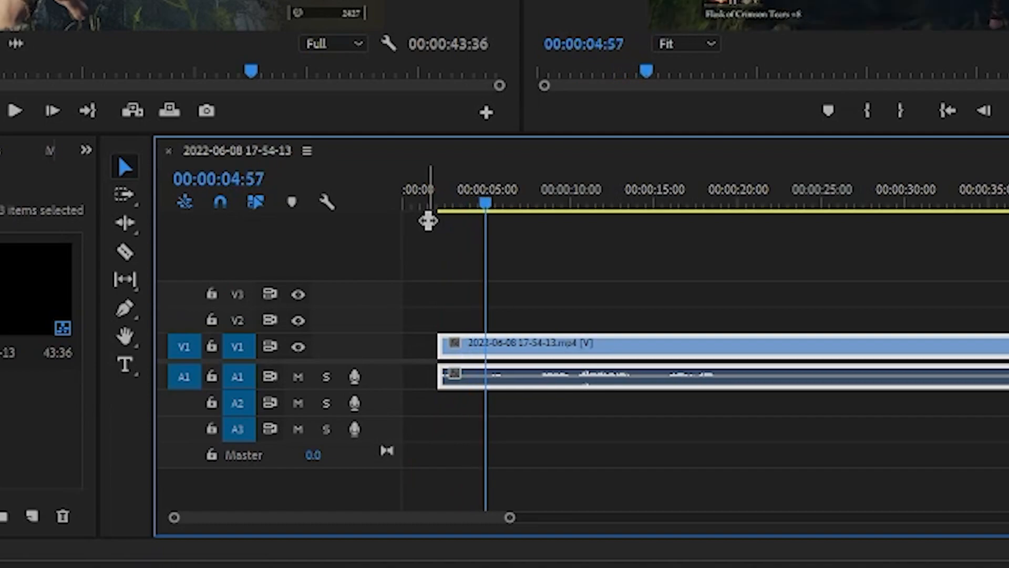
key(c)
click(486, 342)
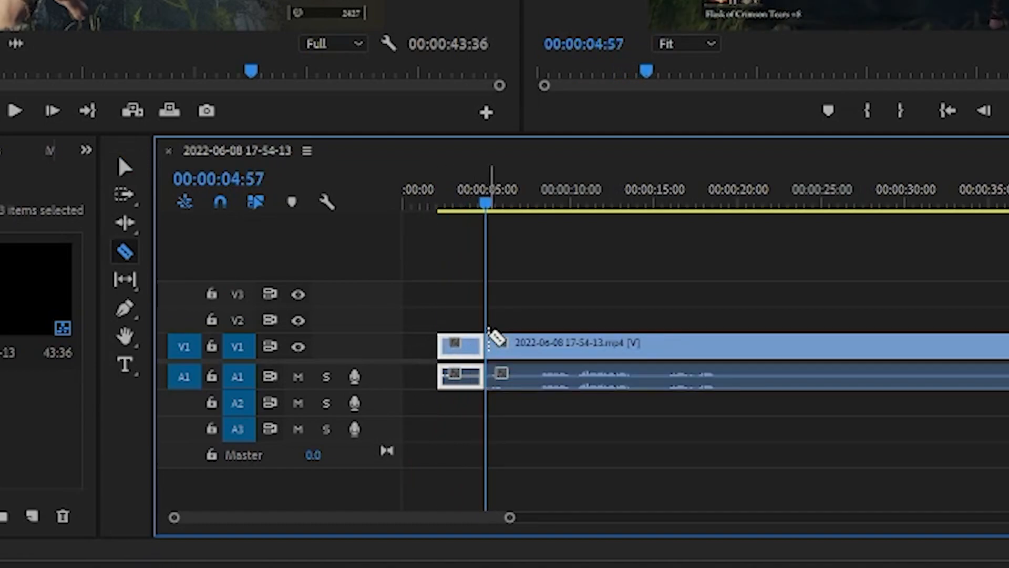
key(v)
key(Delete)
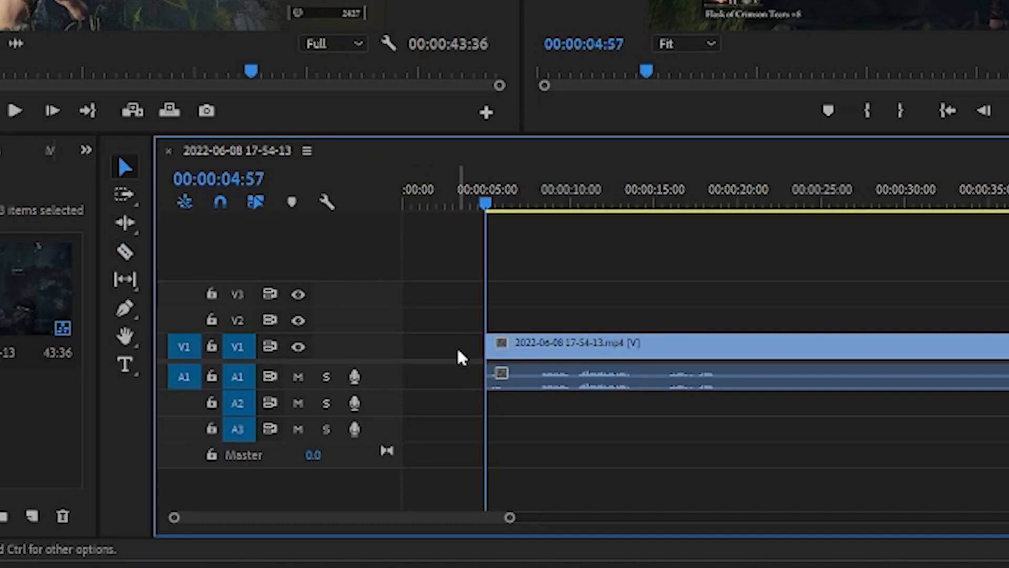
- Play back the sequence from its empty beginning and from the start of the remaining clip
key(Up)
key(space)
key(Down)
key(space)
key(space)
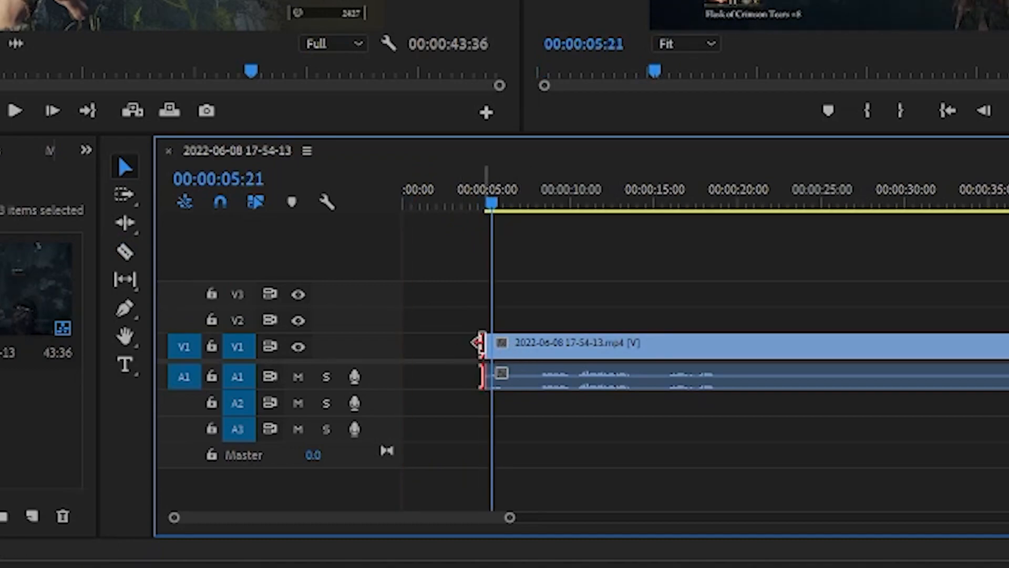
- Try moving the remaining clip to the start of the sequence, scrub the playhead to 00:00:06:00, and undo the move
drag(542, 349, 466, 355)
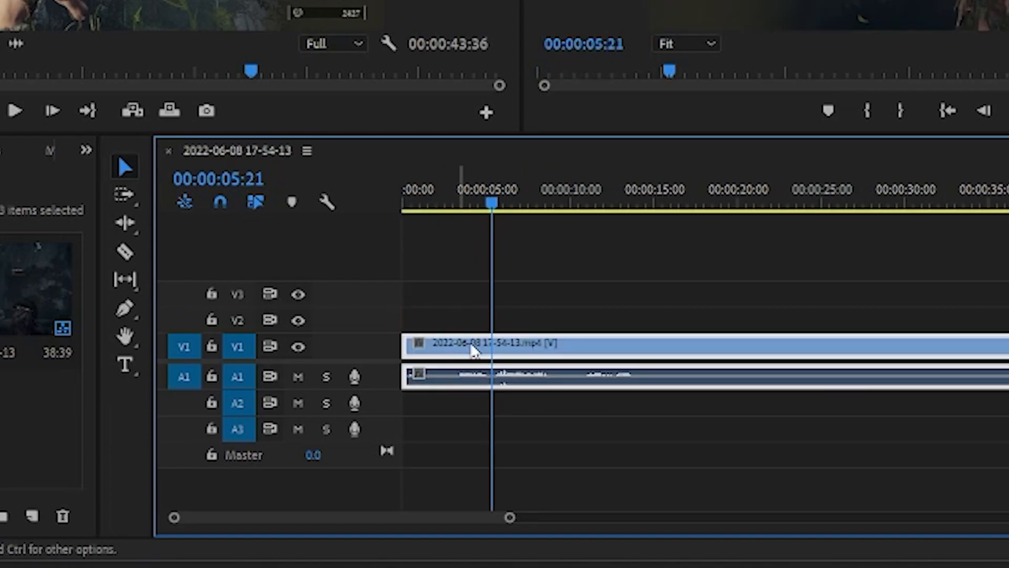
mouse_move(489, 204)
mouse_down()
mouse_move(366, 215)
mouse_move(503, 205)
mouse_up()
key(ctrl+z)
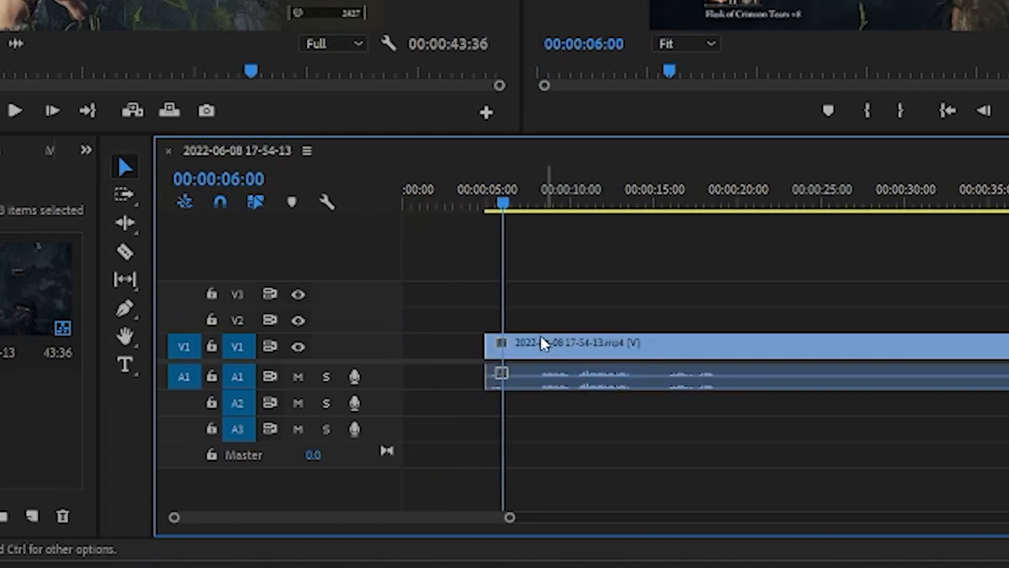
- Delete the empty gap before the clip on V1 and return the playhead to 00:00:00:00
click(472, 351)
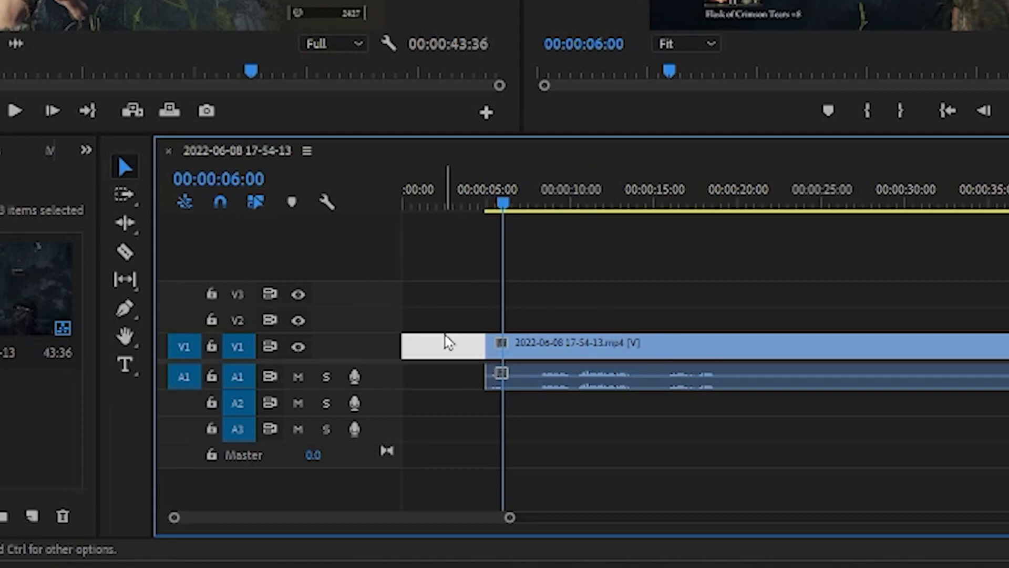
key(Delete)
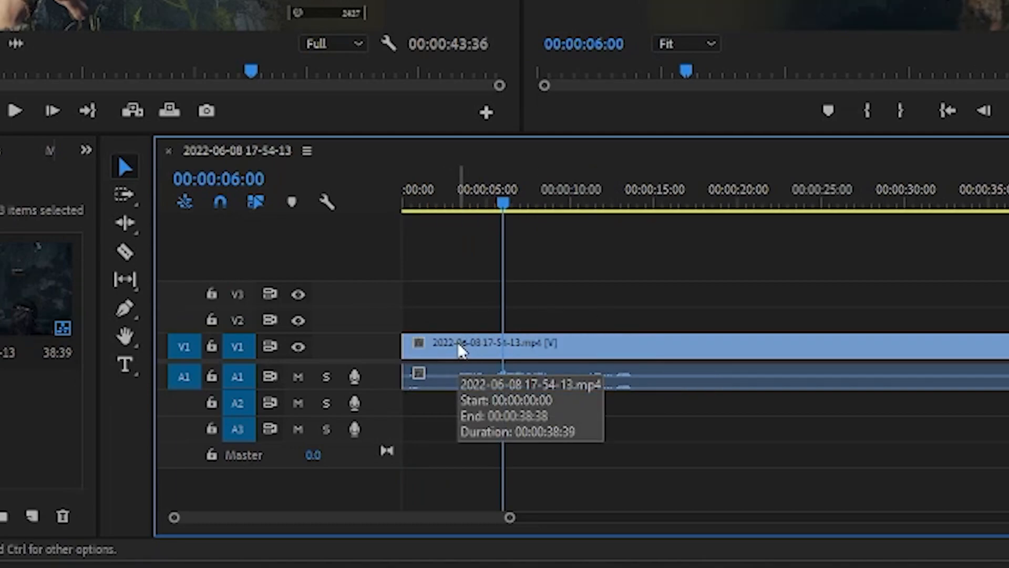
key(Home)
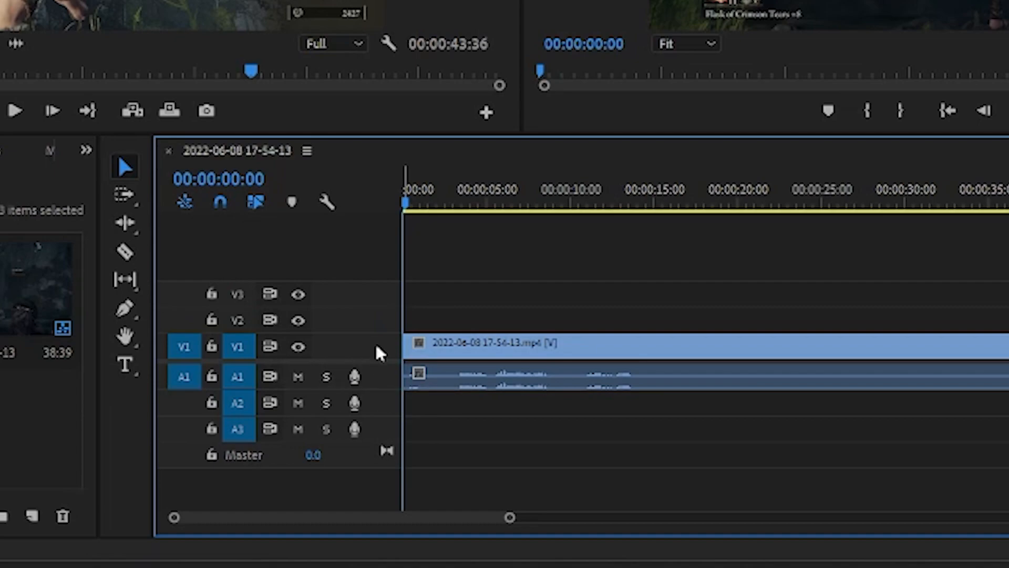
click(504, 199)
drag(510, 193, 383, 196)
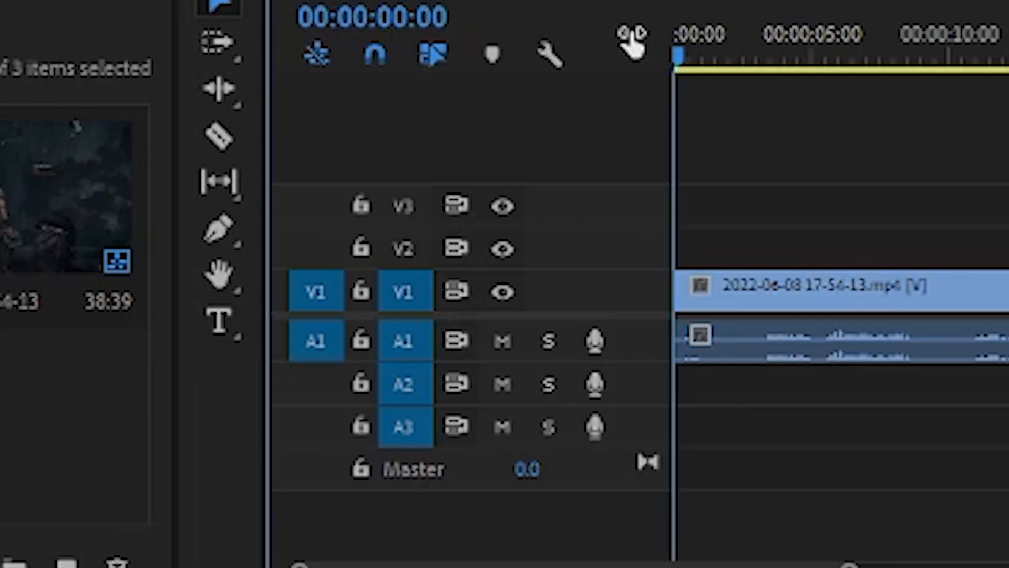
- Place monke.gif on V2 and the newly imported 8c5.jpg on V3, both at the start of the sequence
drag(3, 321, 667, 258)
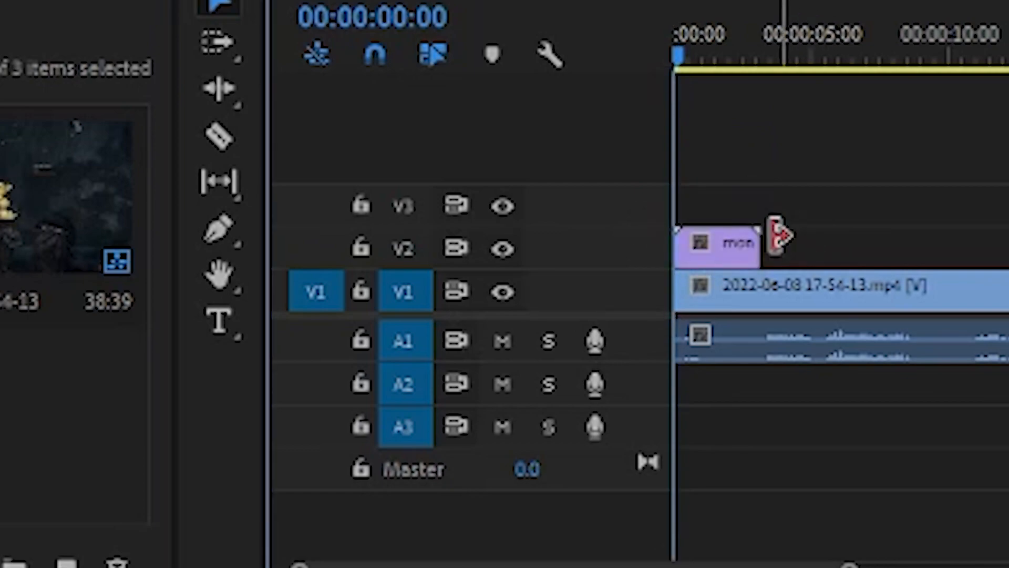
click(725, 257)
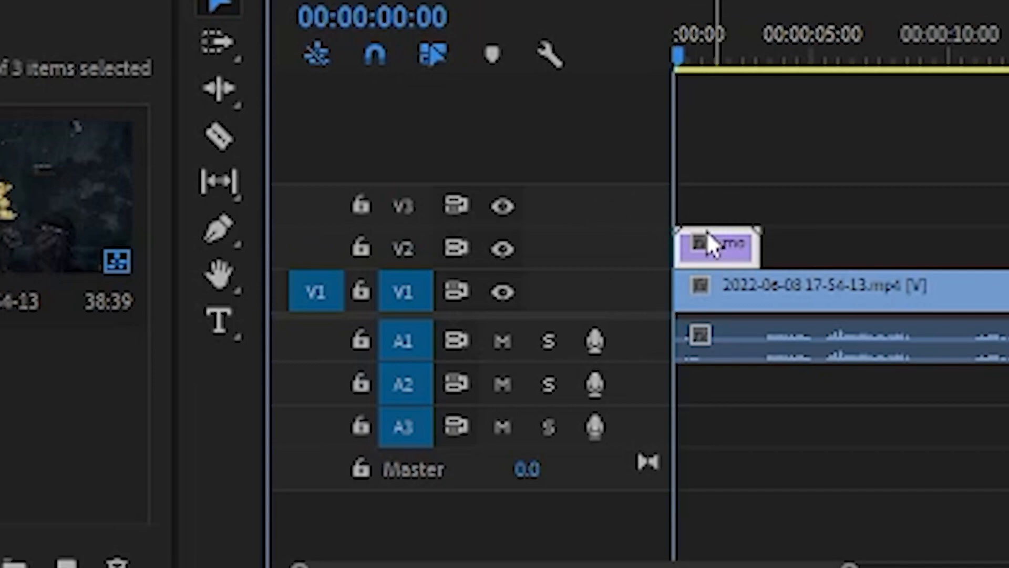
double_click(84, 399)
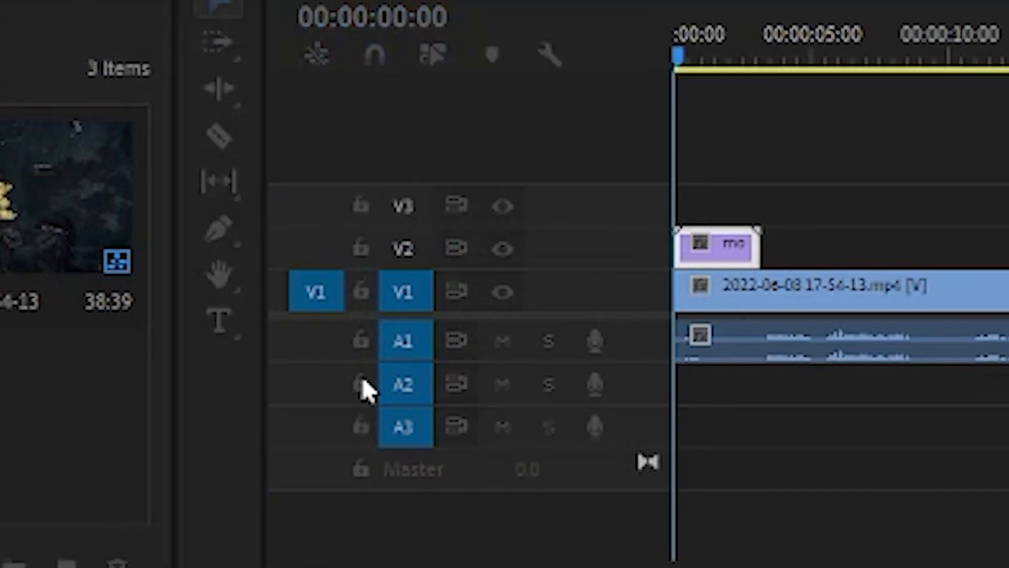
drag(63, 174, 694, 234)
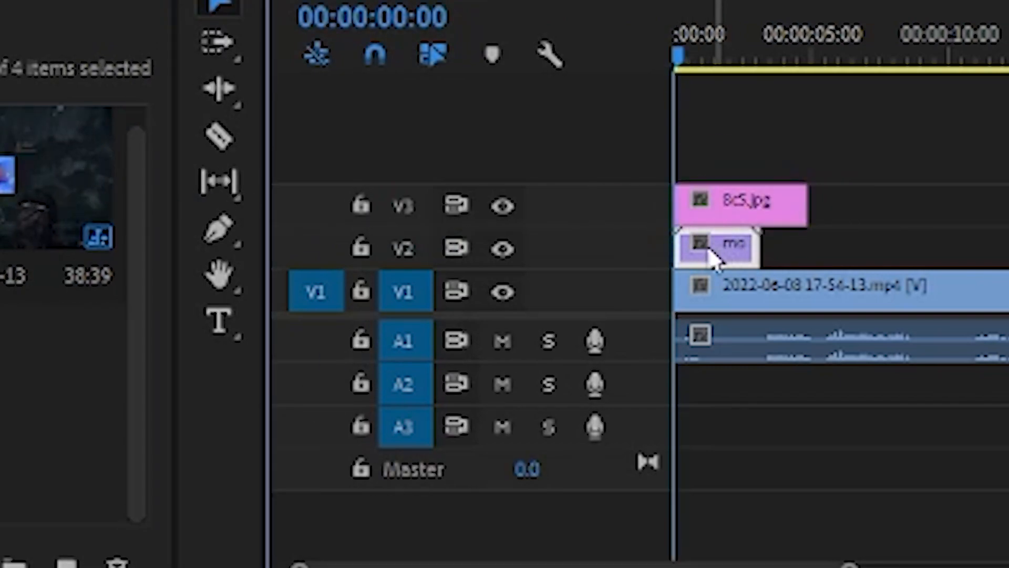
double_click(647, 216)
double_click(648, 216)
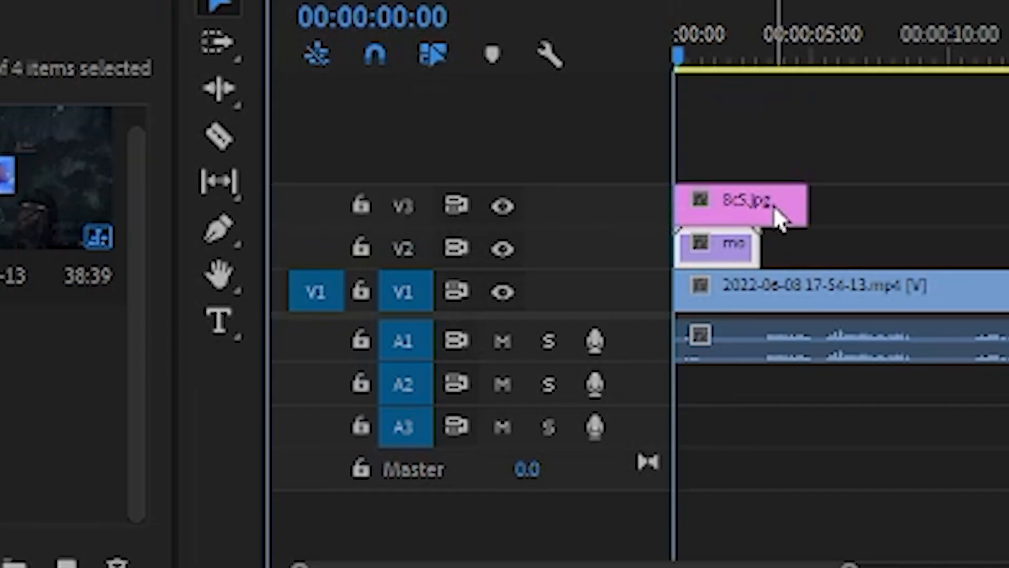
- Delete the 8c5.jpg clip from V3 and the monke.gif clip from V2
click(780, 218)
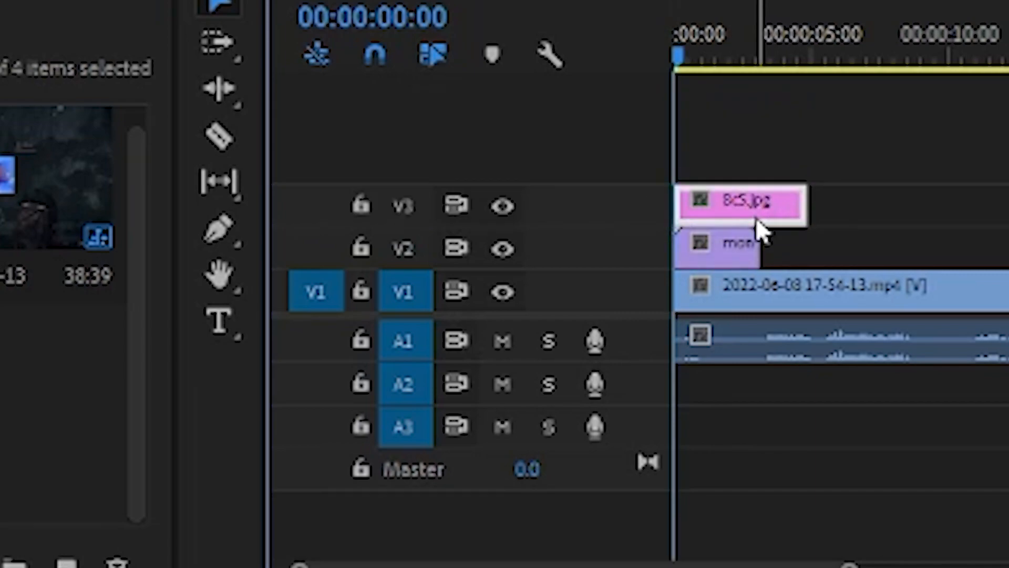
click(717, 263)
click(744, 228)
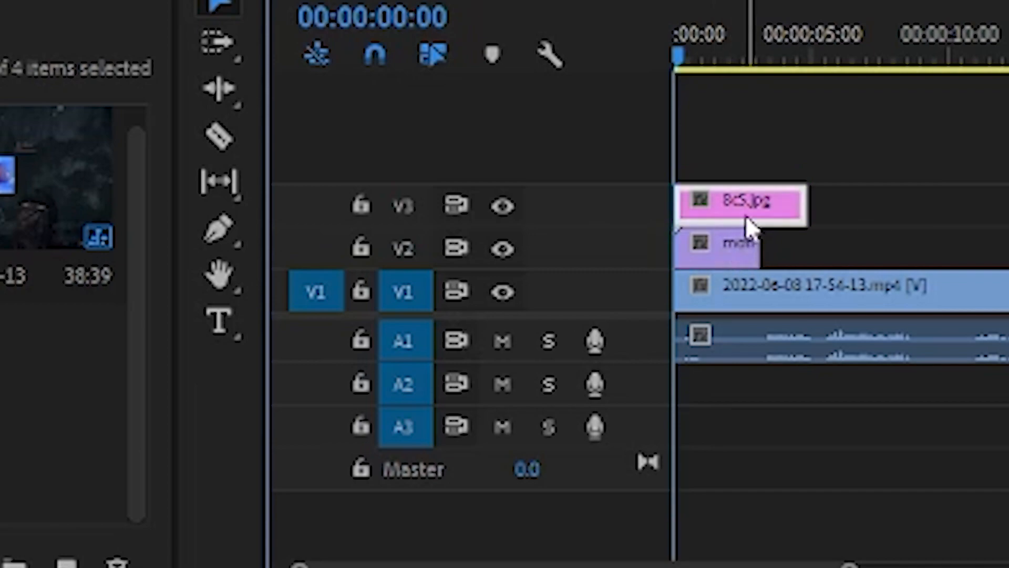
key(Delete)
click(725, 238)
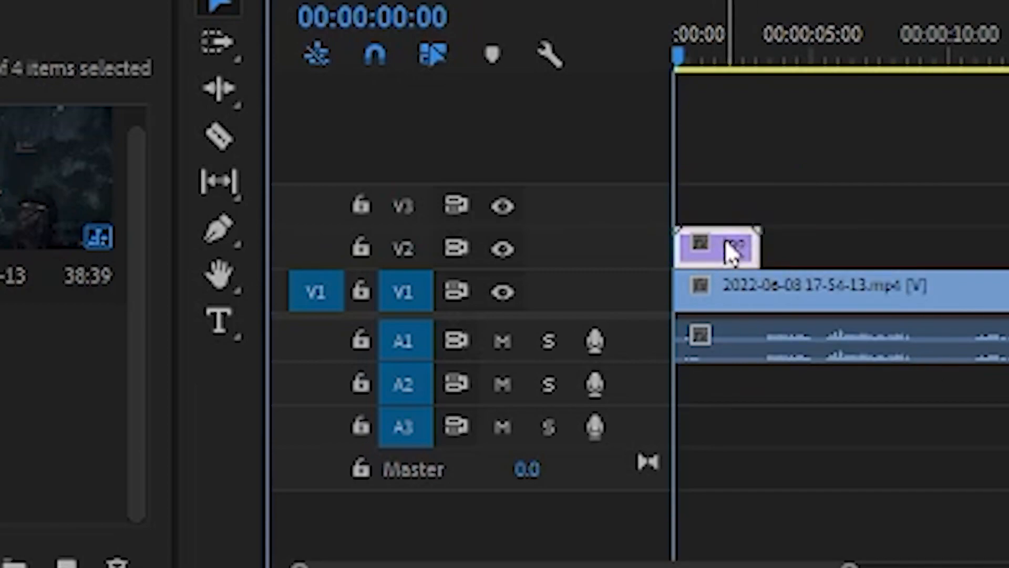
key(Delete)
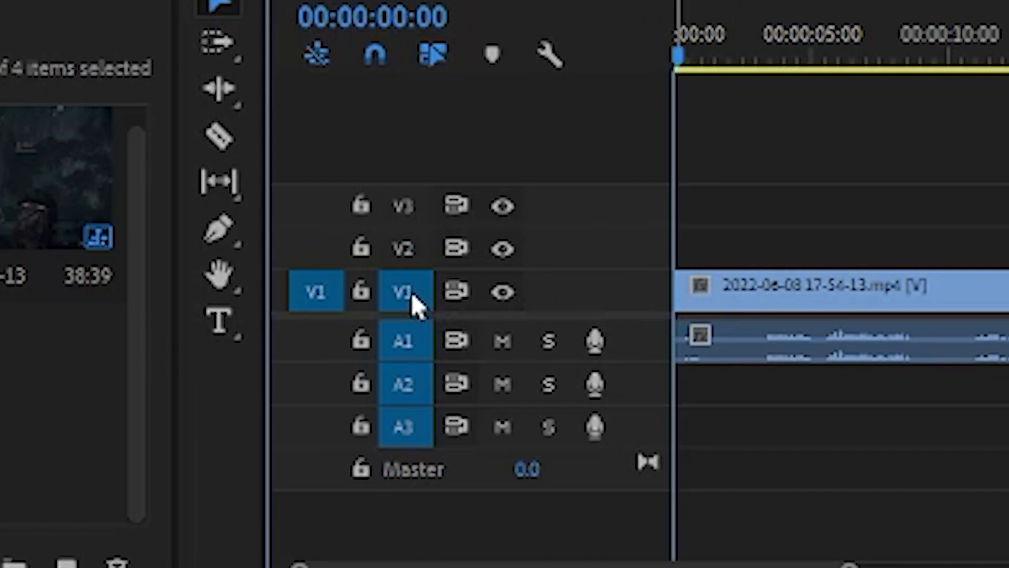
- Expand the V1 track to show the clip's thumbnail and collapse it again
double_click(597, 294)
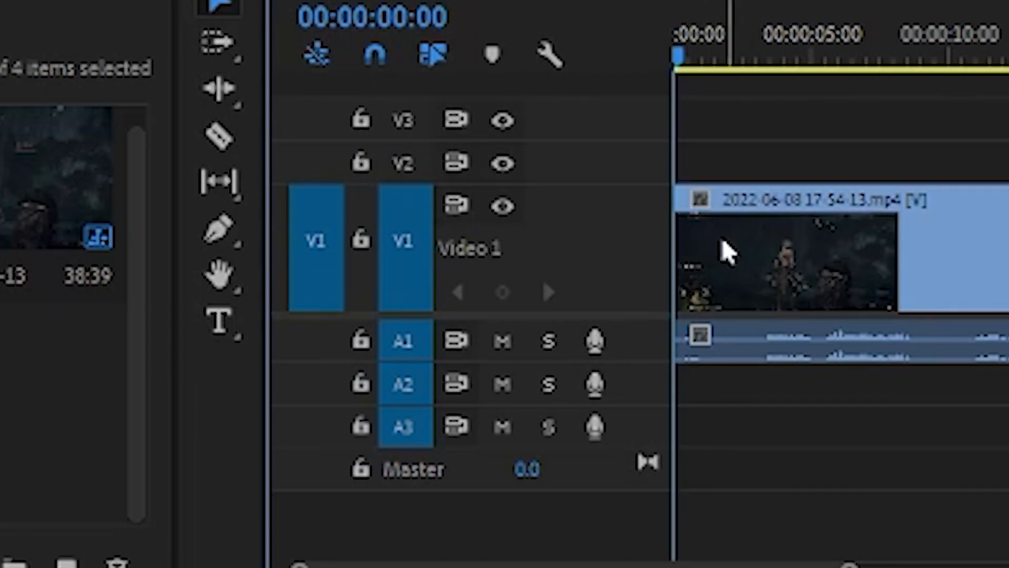
mouse_move(685, 63)
mouse_down()
mouse_move(787, 64)
mouse_move(675, 64)
mouse_up()
double_click(600, 277)
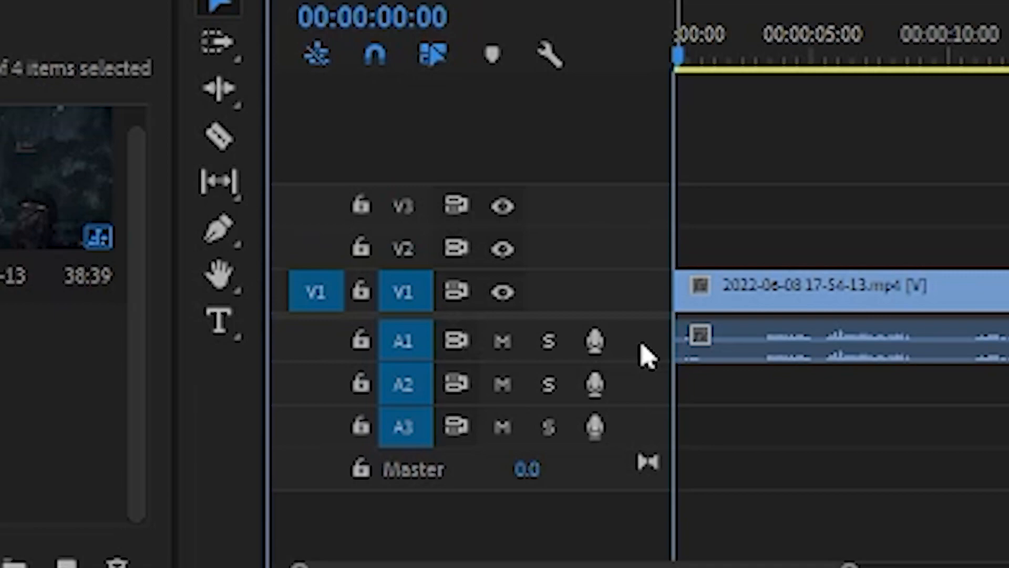
- Expand the A1 track to show the audio waveform and scrub the playhead to 00:00:05:11
double_click(647, 356)
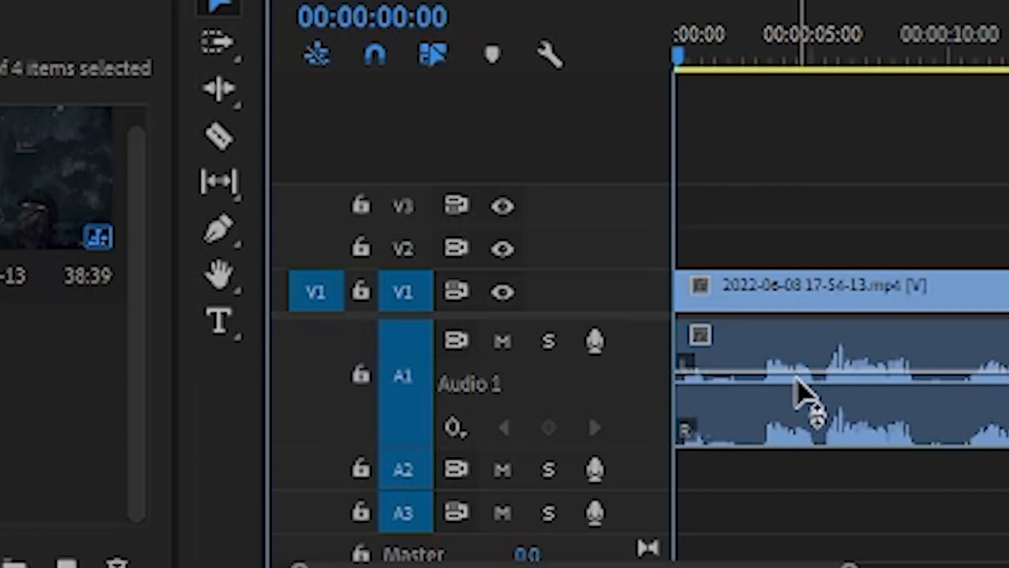
mouse_move(685, 58)
mouse_down()
mouse_move(706, 61)
mouse_move(681, 72)
mouse_up()
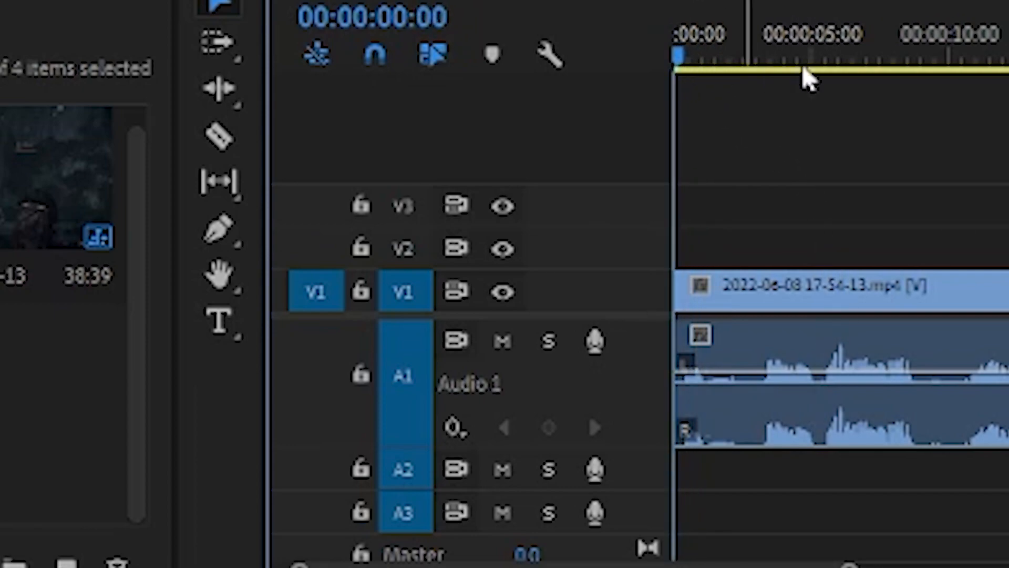
click(705, 62)
mouse_move(709, 65)
mouse_down()
mouse_move(797, 52)
mouse_move(725, 59)
mouse_up()
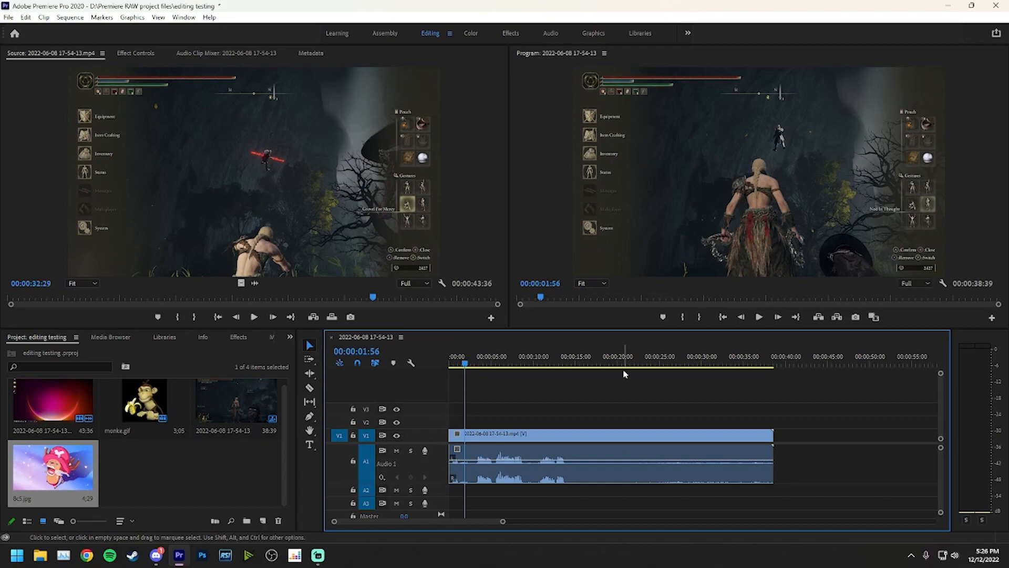
mouse_move(497, 364)
mouse_down()
mouse_move(511, 366)
mouse_move(480, 366)
mouse_move(492, 366)
mouse_up()
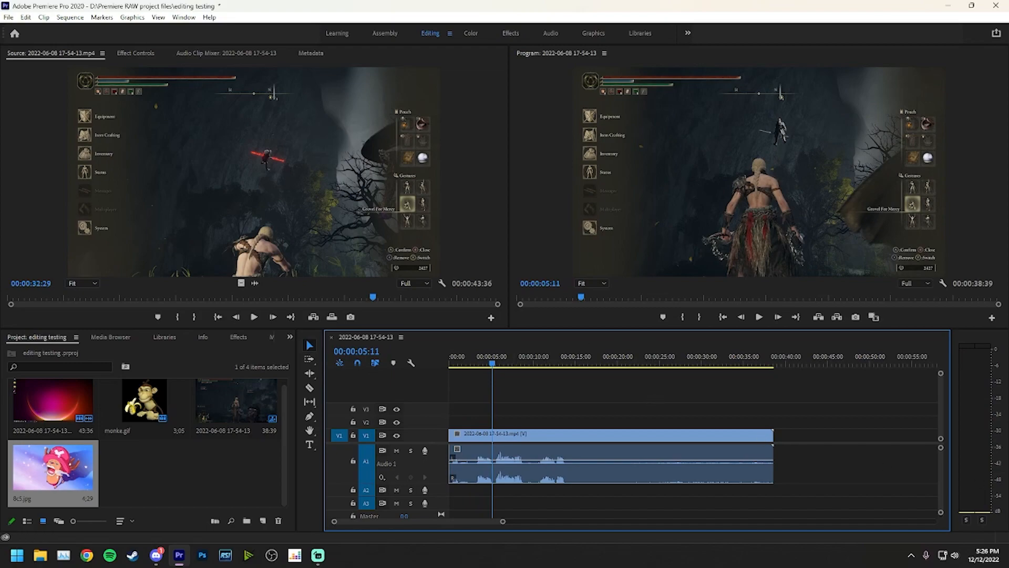
drag(812, 408, 699, 472)
right_click(699, 472)
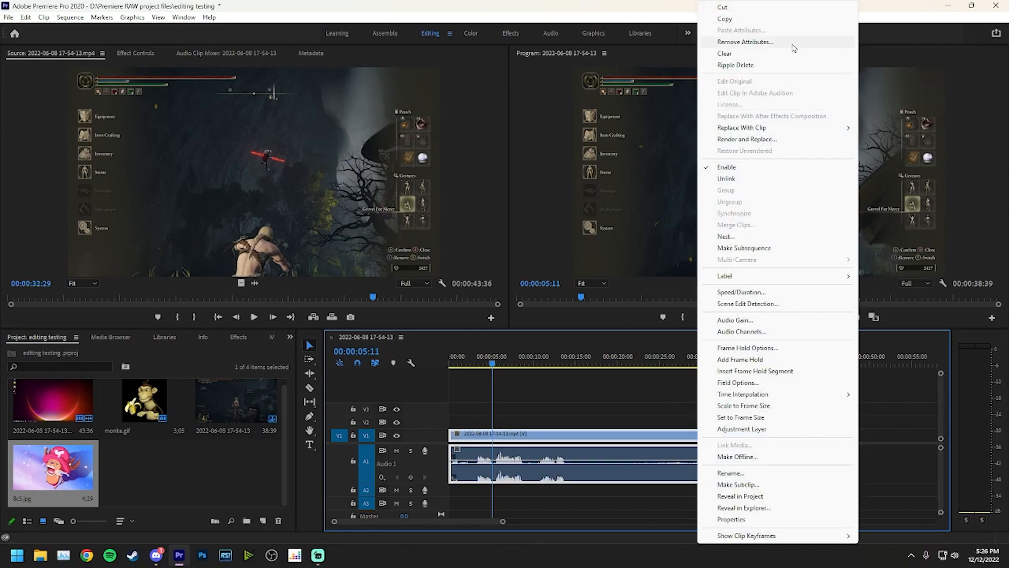
click(631, 405)
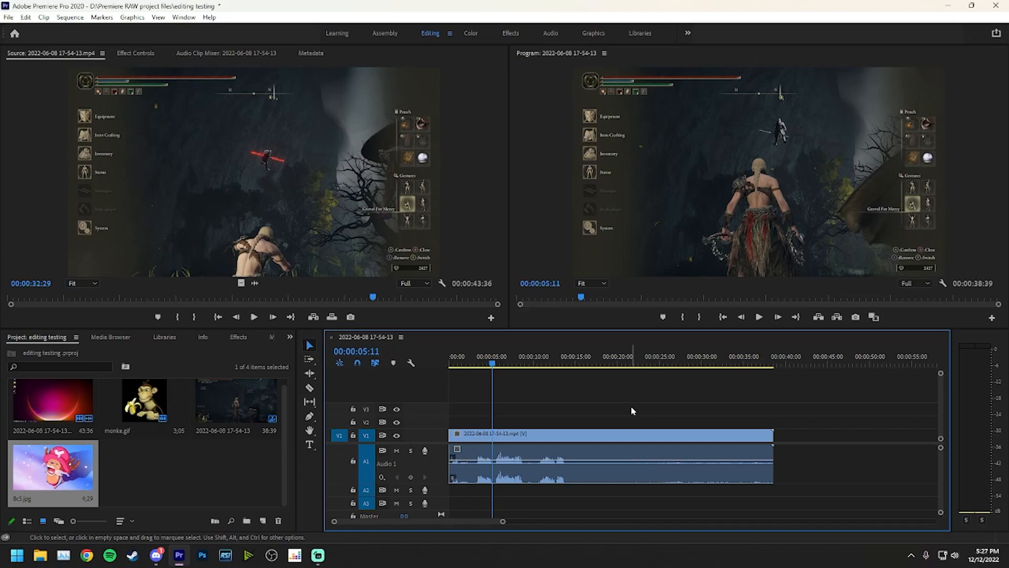
right_click(458, 435)
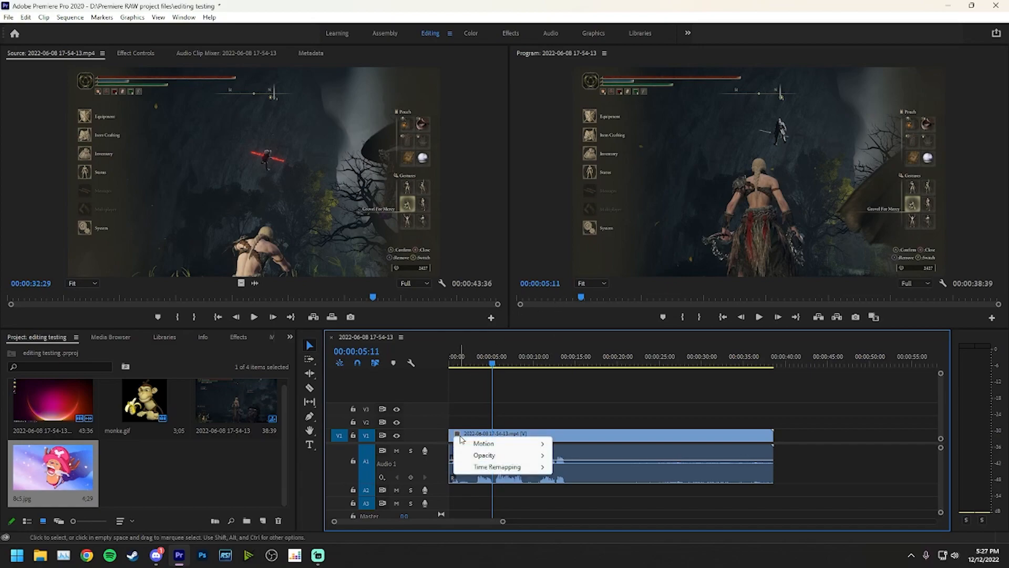
click(487, 407)
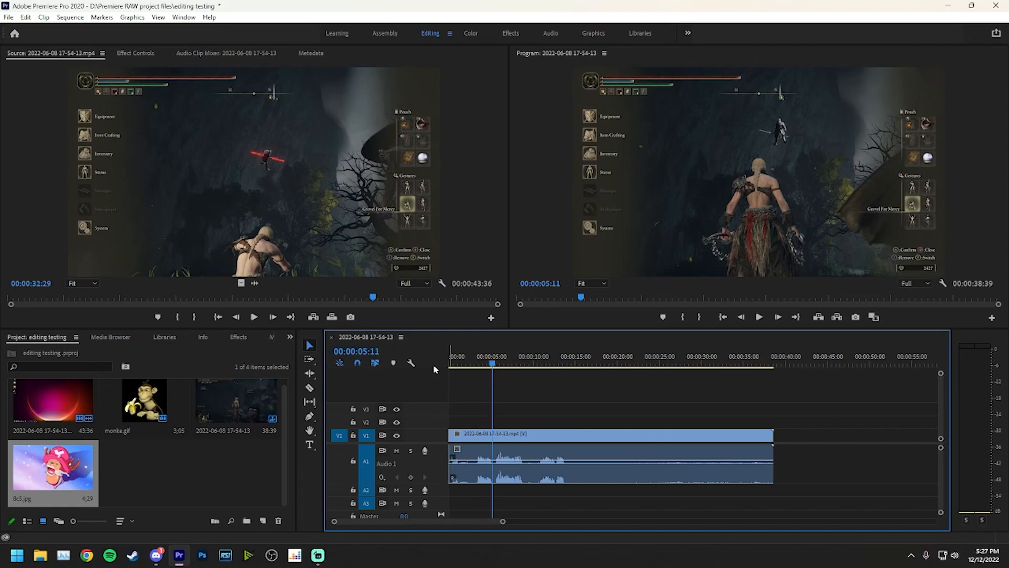
click(310, 387)
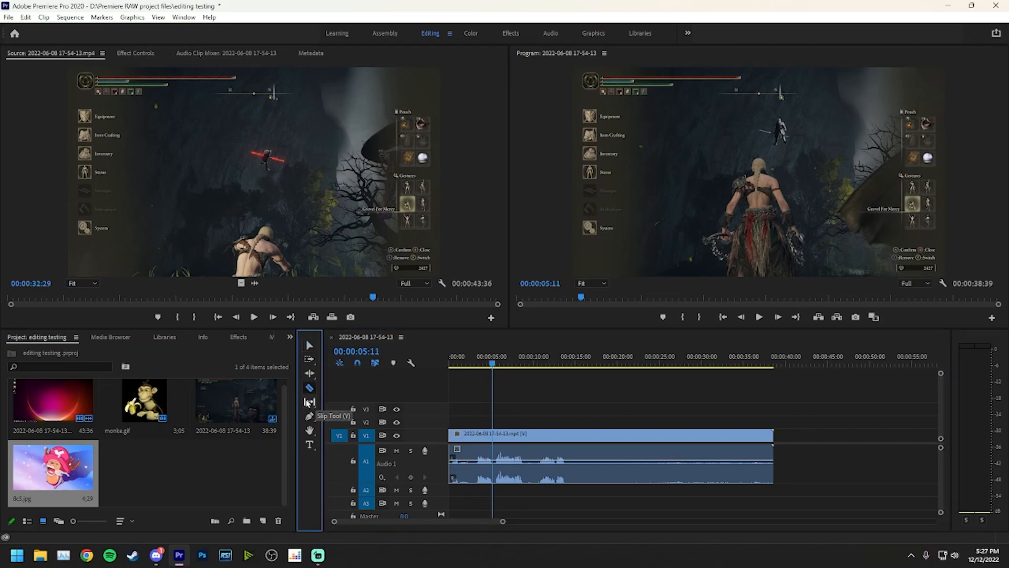
- Add two volume keyframes near the start of the A1 audio clip with the Pen tool
click(310, 417)
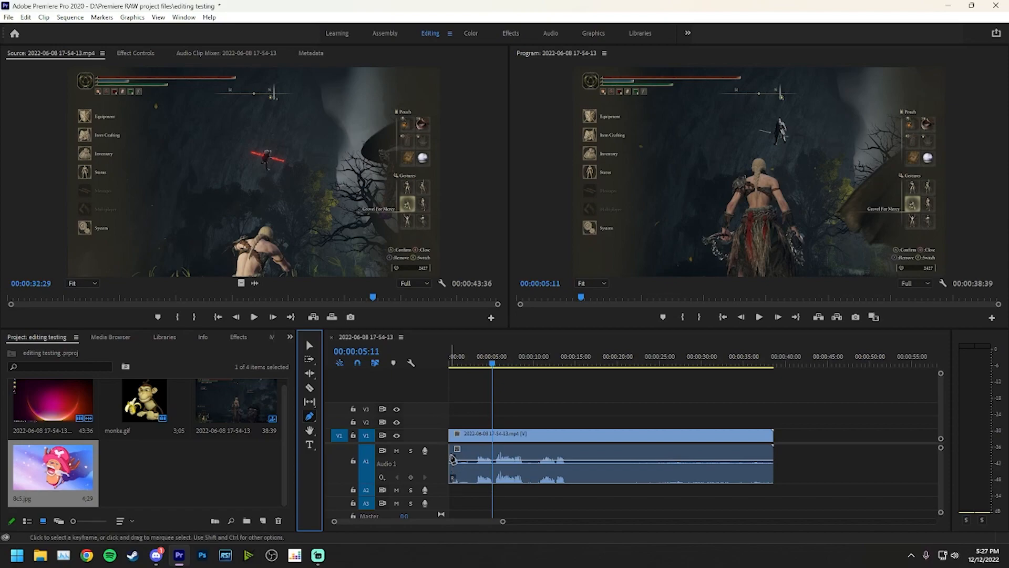
click(468, 465)
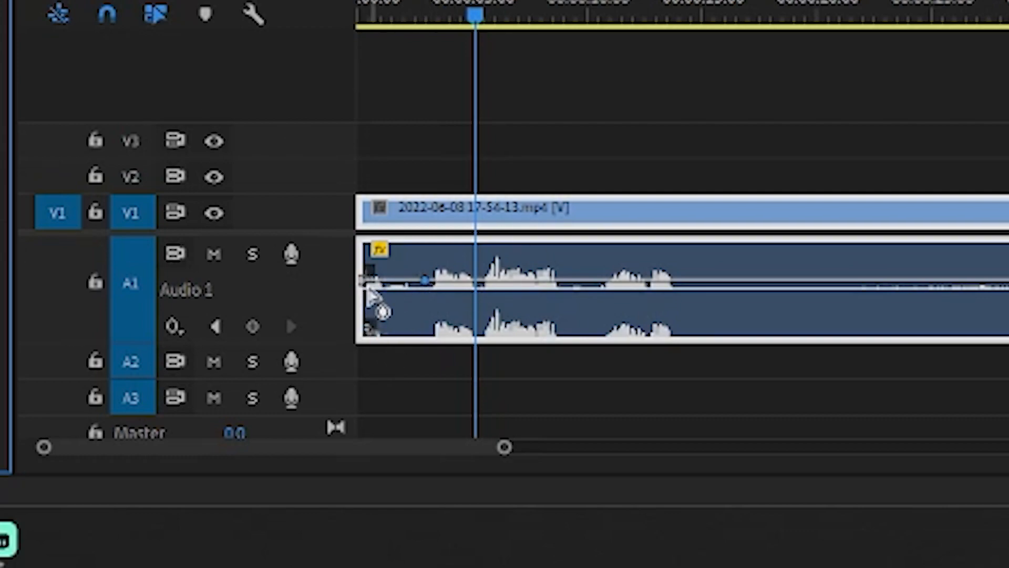
click(363, 281)
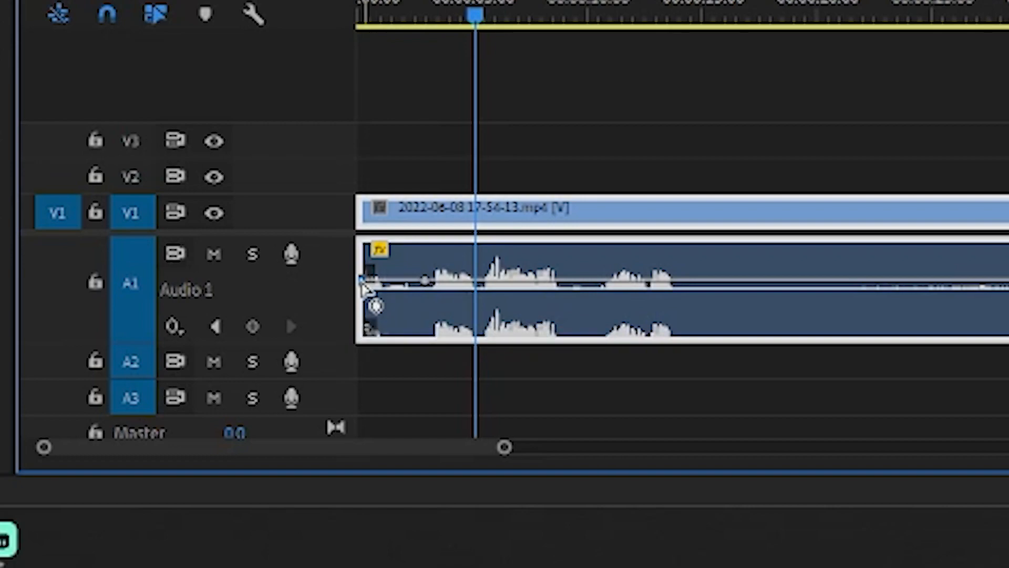
- Lower the first volume keyframe on the A1 clip so the audio fades in toward the second keyframe
drag(362, 282, 364, 285)
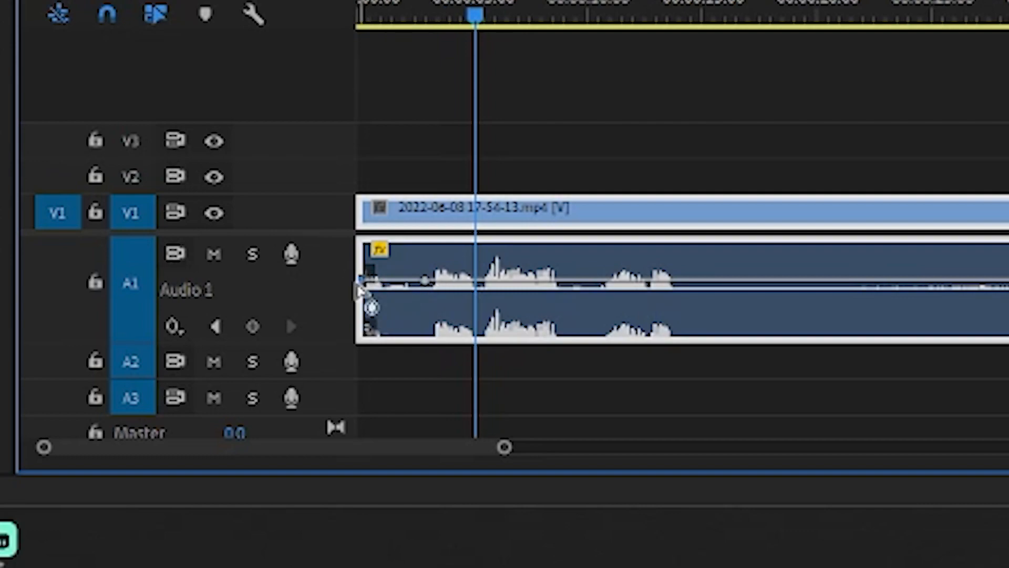
drag(369, 281, 363, 294)
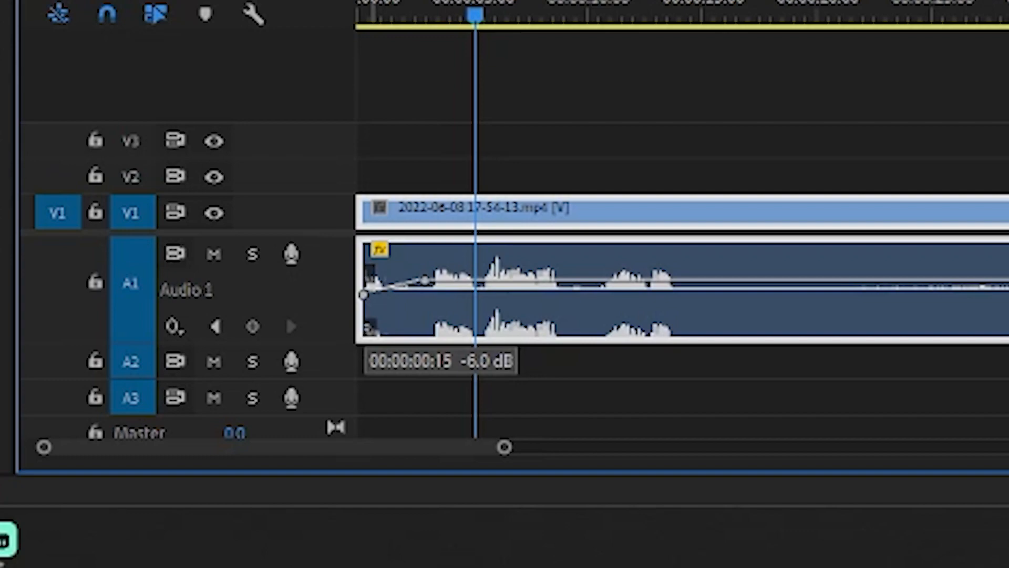
drag(363, 294, 372, 327)
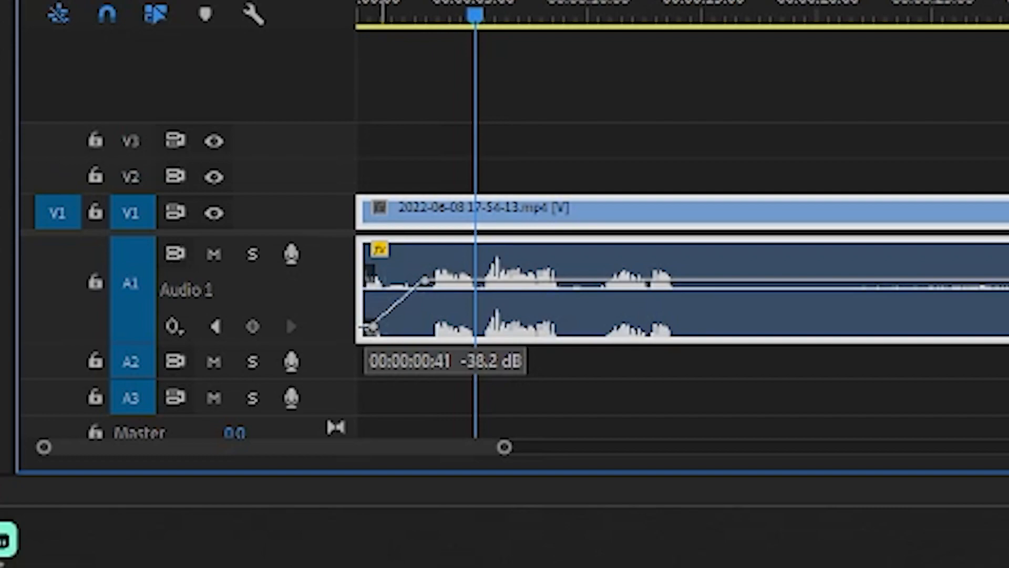
mouse_move(372, 327)
mouse_down()
mouse_move(372, 261)
mouse_move(372, 309)
mouse_up()
- Play the audio fade-in from the start of the sequence and park the playhead at 00:00:04:56
drag(473, 24, 341, 52)
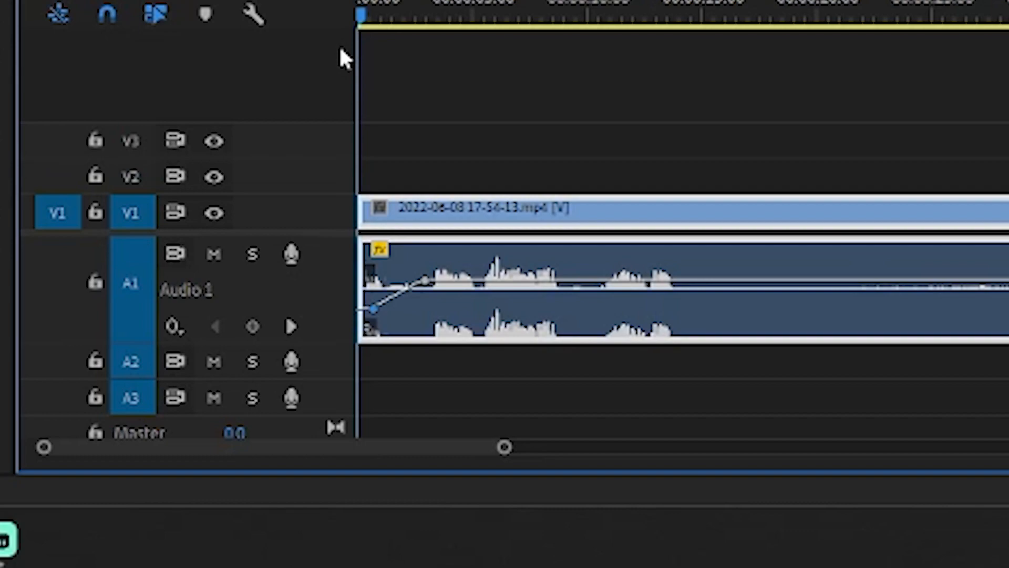
key(space)
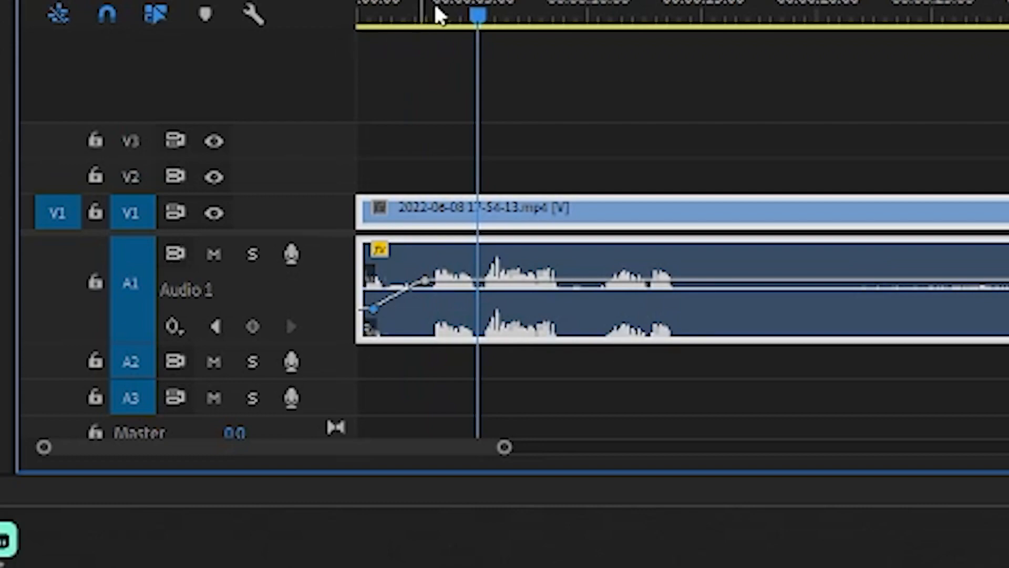
mouse_move(462, 18)
mouse_down()
mouse_move(338, 45)
mouse_move(477, 30)
mouse_up()
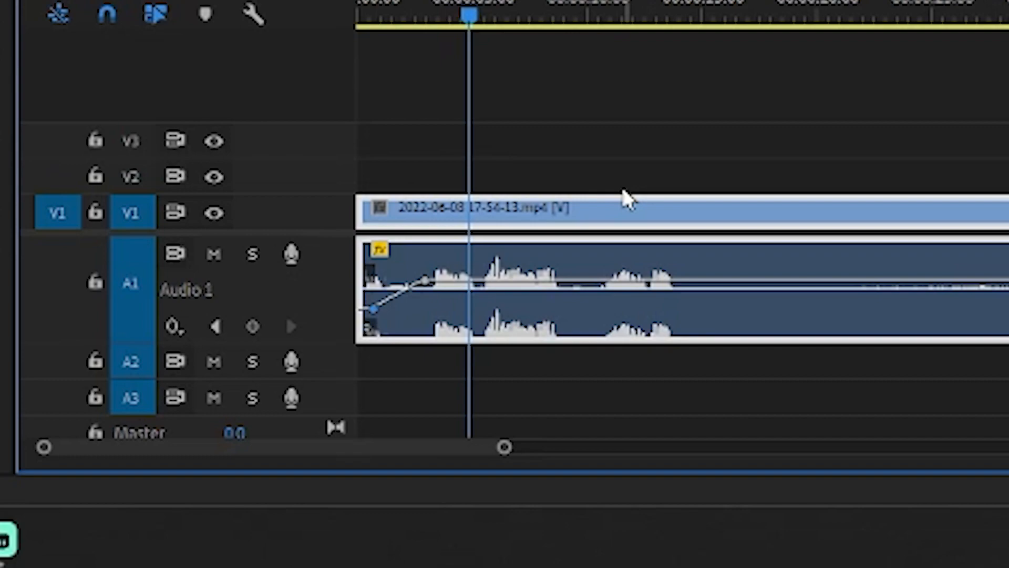
- Remove the volume fade and its keyframes from the A1 clip
key(Delete)
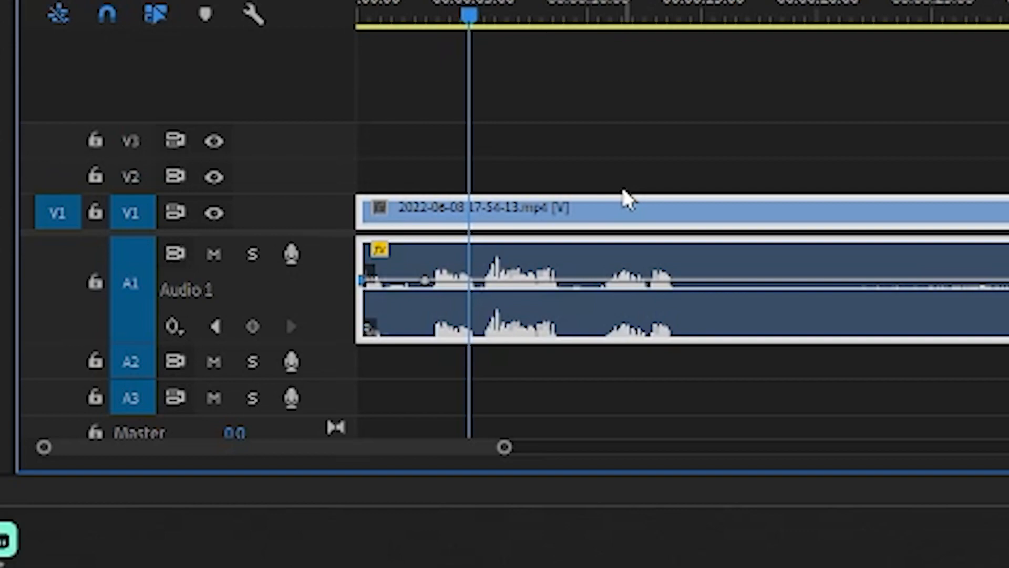
key(Delete)
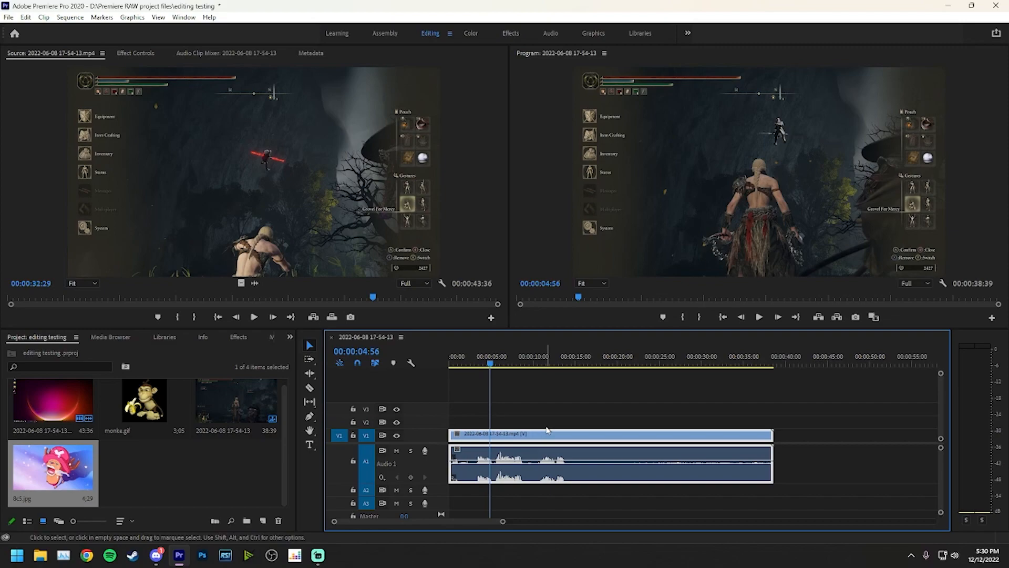
click(310, 431)
click(716, 254)
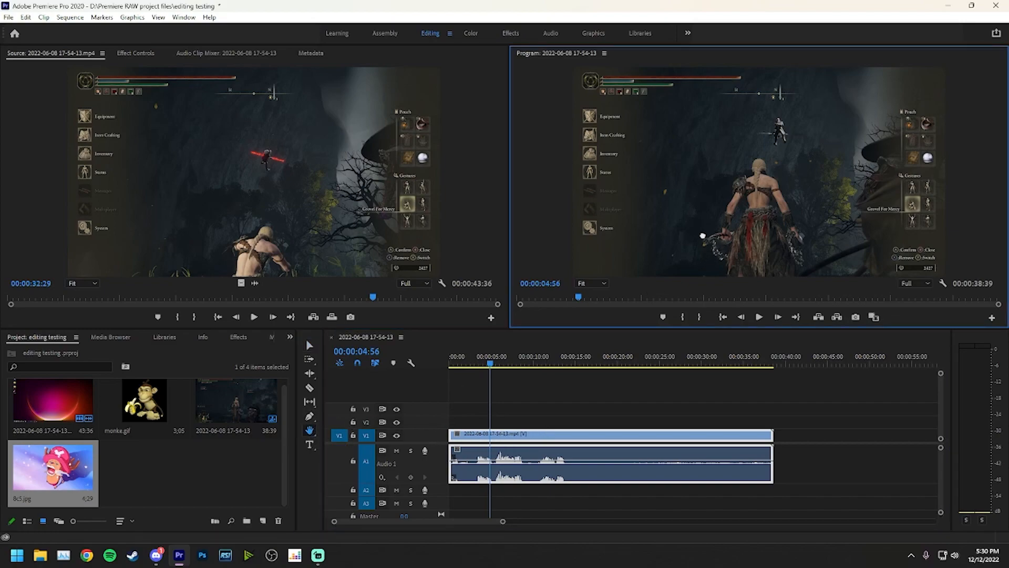
click(523, 449)
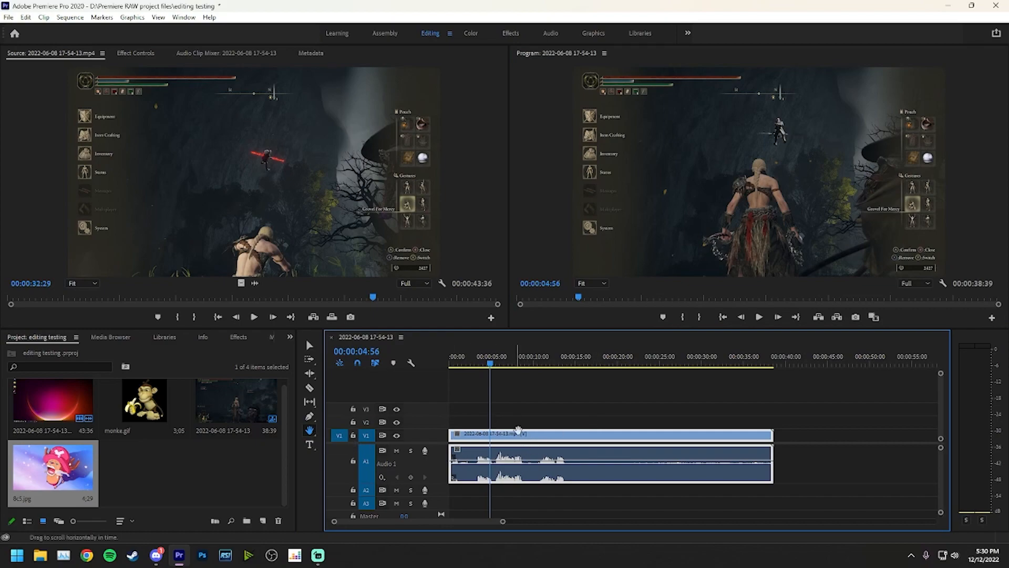
click(746, 205)
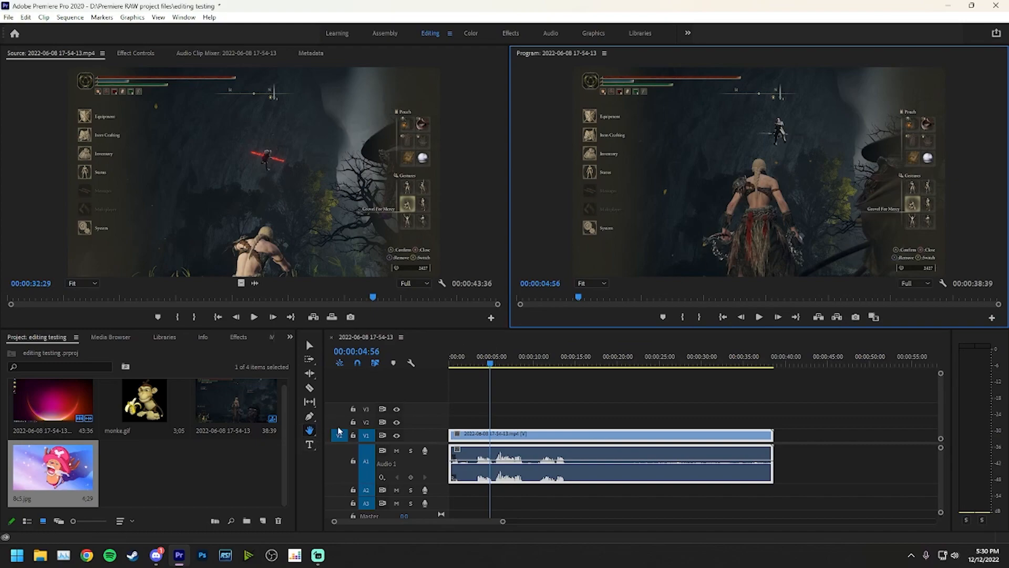
- Add the text "Test" to the video frame at 00:00:04:56 with the Type tool
click(307, 443)
click(695, 166)
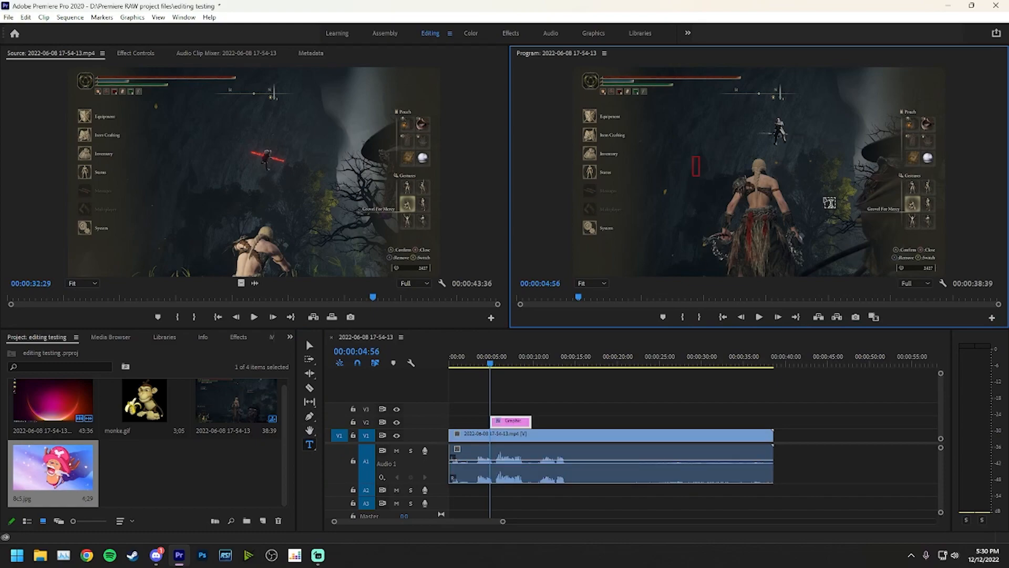
text(Test)
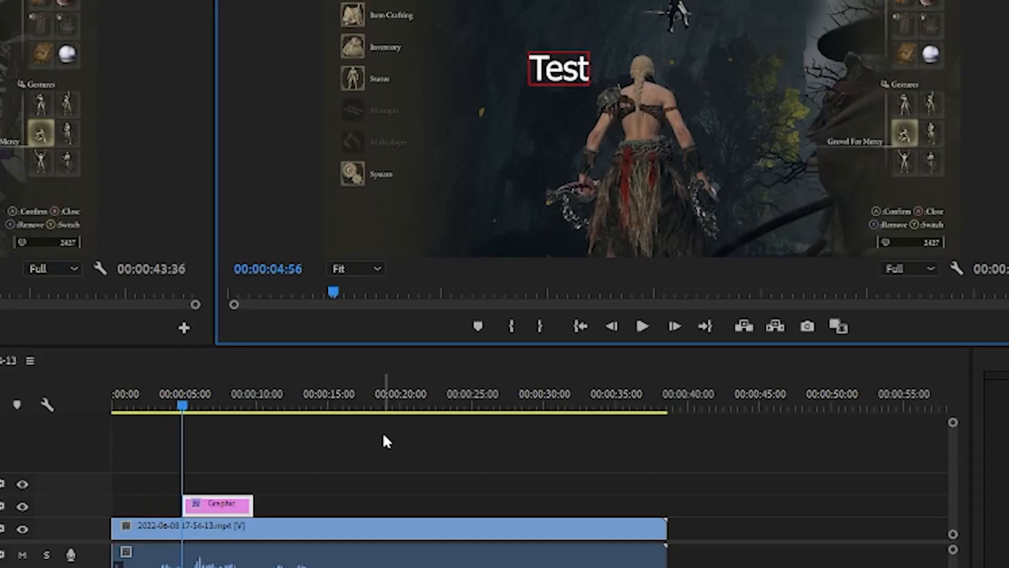
click(607, 381)
- Scrub the playhead to 00:00:02:30 and delete the "Test" graphic from V2
drag(186, 421, 99, 414)
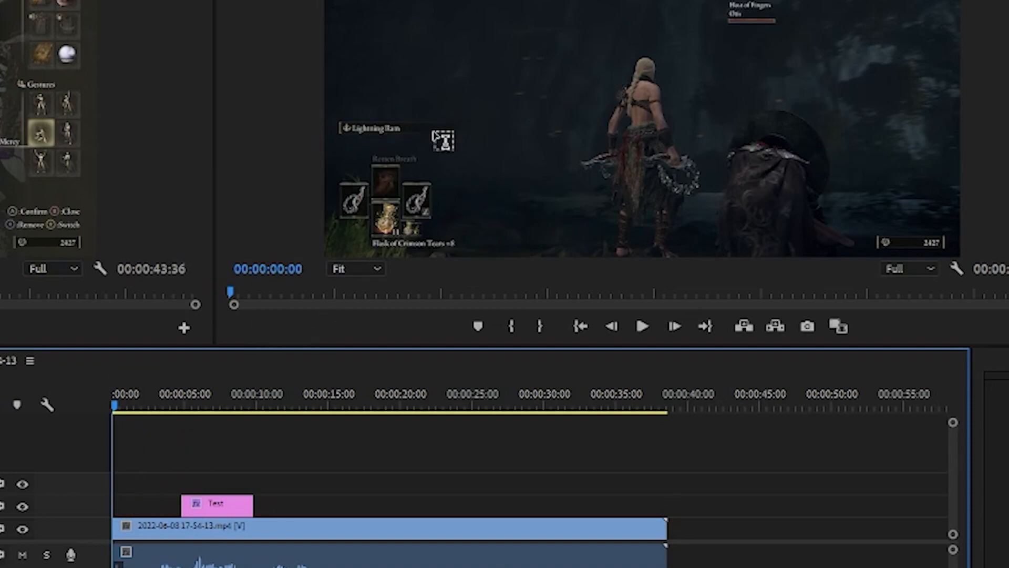
drag(125, 402, 148, 408)
click(225, 502)
key(Delete)
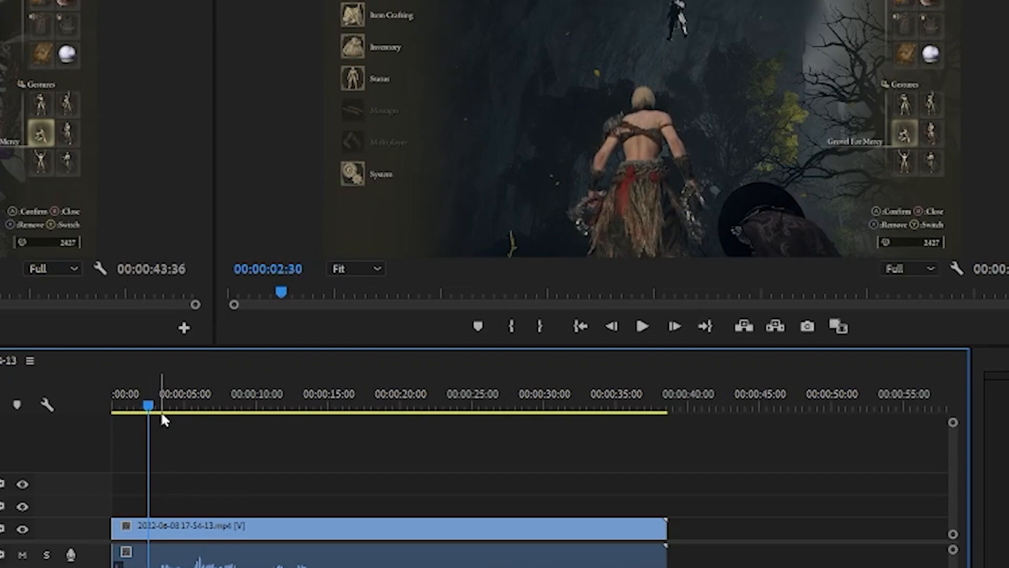
- Add the text "test" to the frame at 00:00:02:30 and scrub the playhead to 00:00:04:45 to check it
key(t)
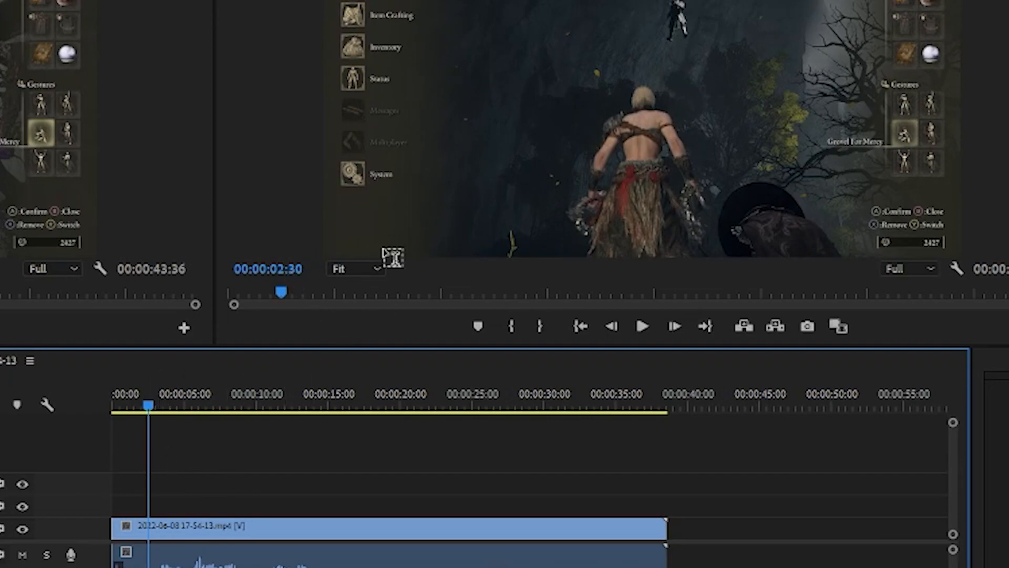
click(459, 195)
text(test)
key(Return)
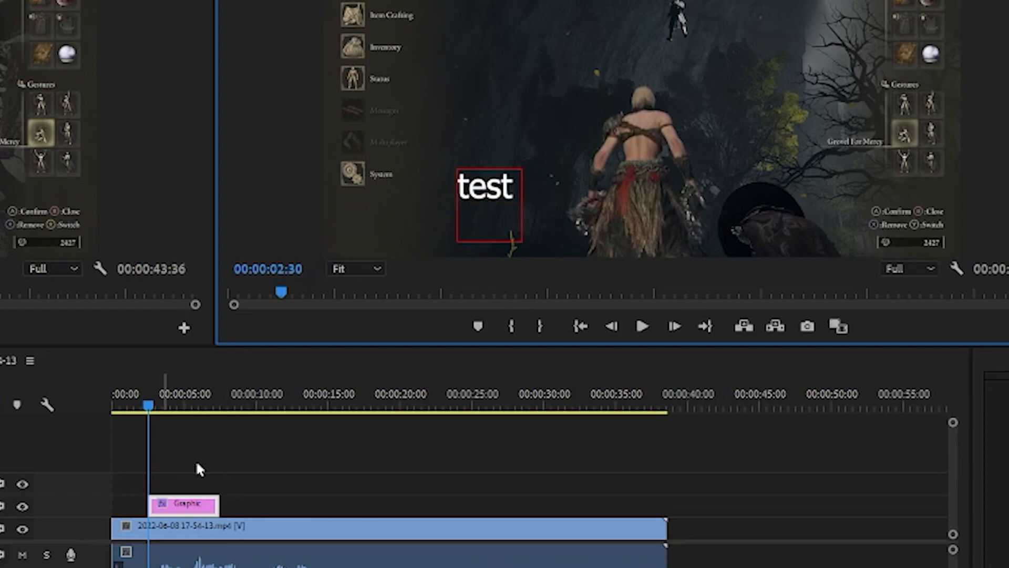
click(196, 460)
click(184, 405)
mouse_move(186, 406)
mouse_down()
mouse_move(232, 408)
mouse_move(182, 411)
mouse_up()
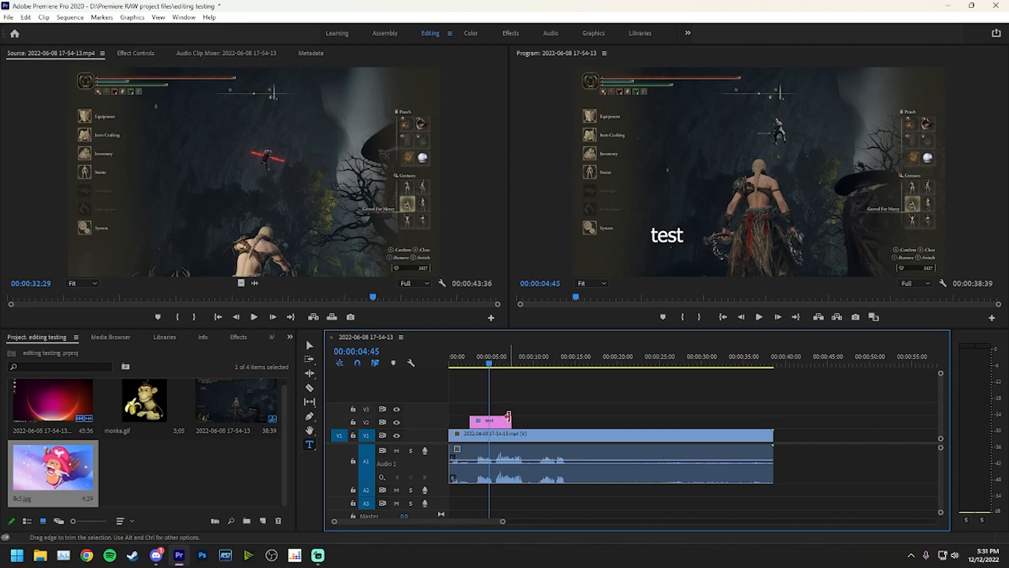
- Delete the "test" graphic from V2, return the playhead to the sequence start and switch back to the Selection tool
click(508, 416)
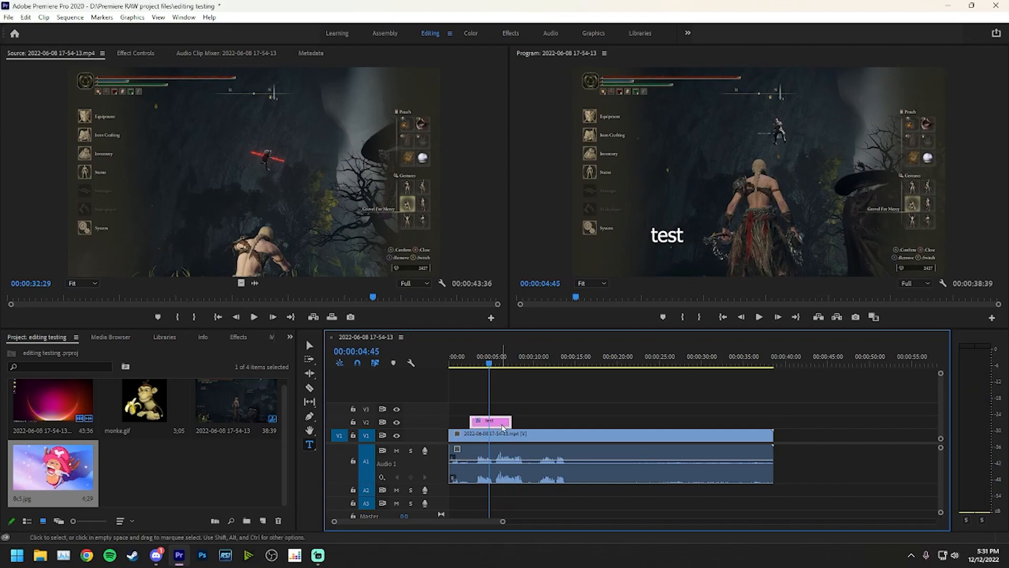
key(Delete)
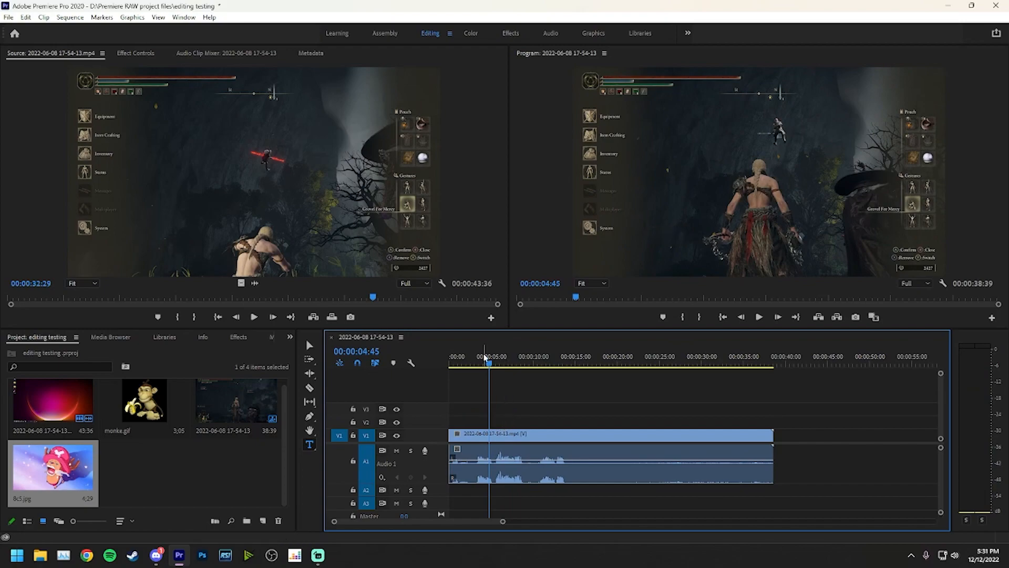
key(Home)
click(310, 345)
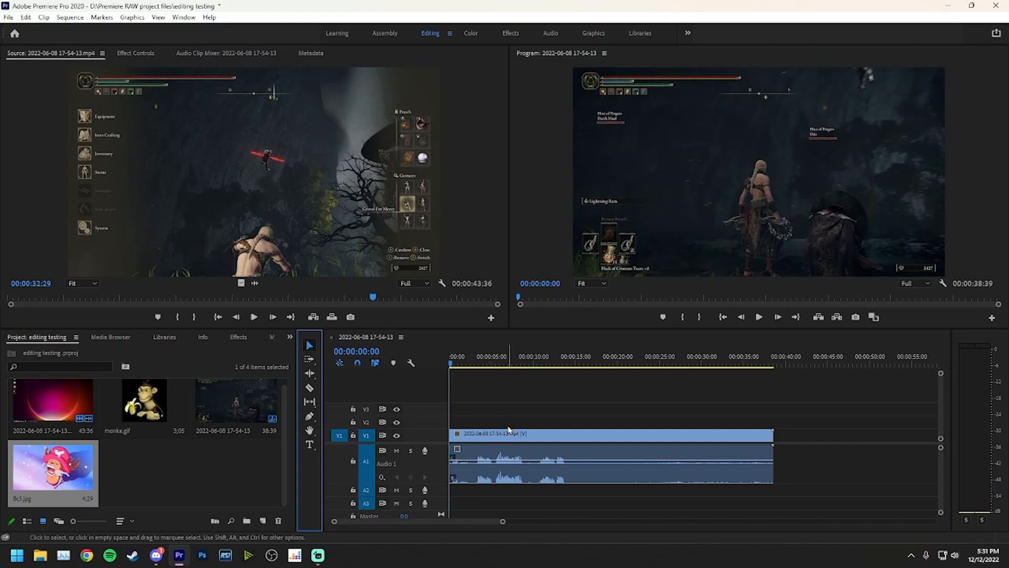
click(570, 402)
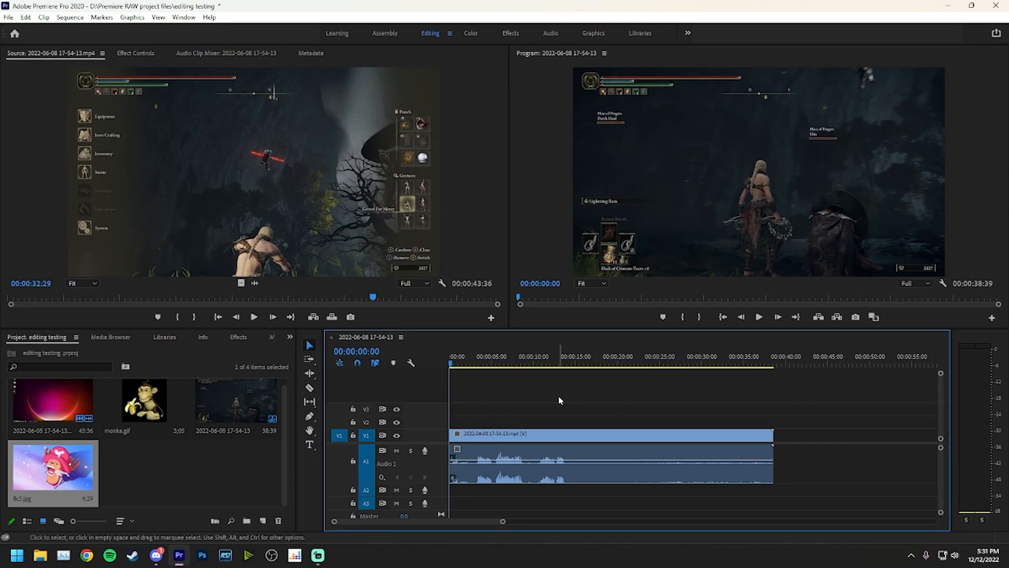
- Collapse the A1 audio track to its compact height
key(minus)
key(minus)
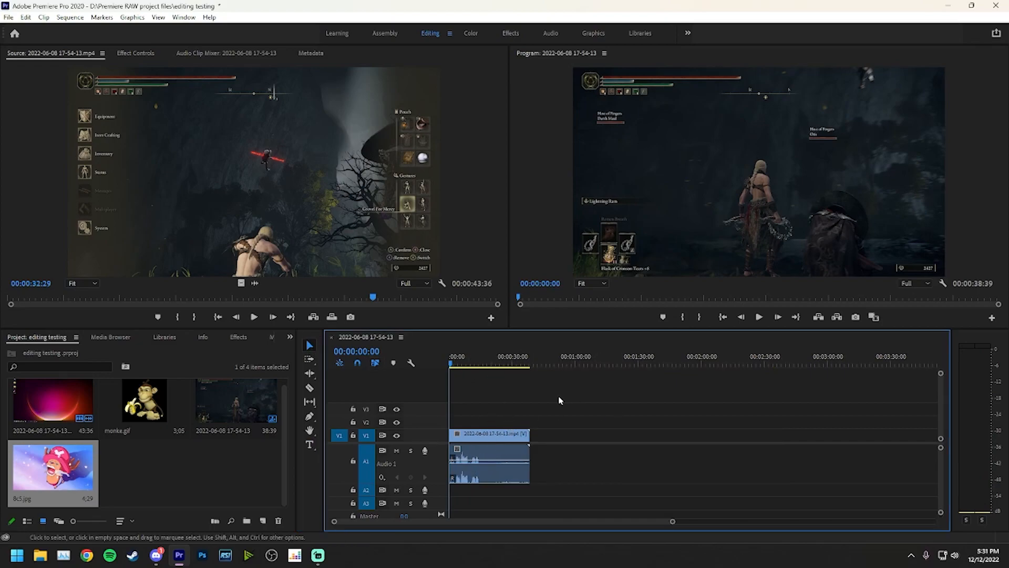
double_click(435, 452)
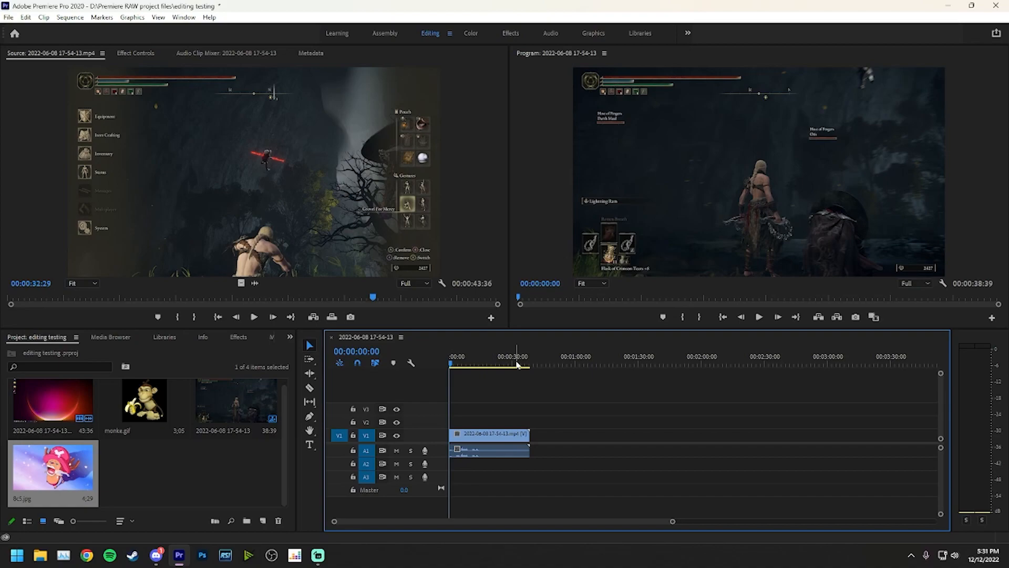
- Magnify the timeline until individual frames can be distinguished and scrub the playhead to 00:00:00:21
key(equal)
key(equal)
key(equal)
key(equal)
key(equal)
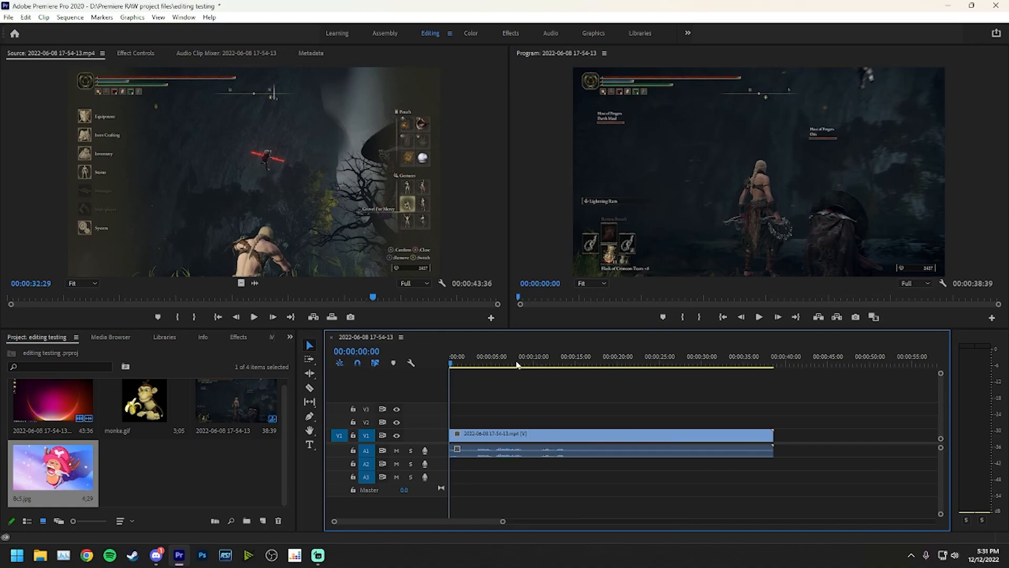
key(equal)
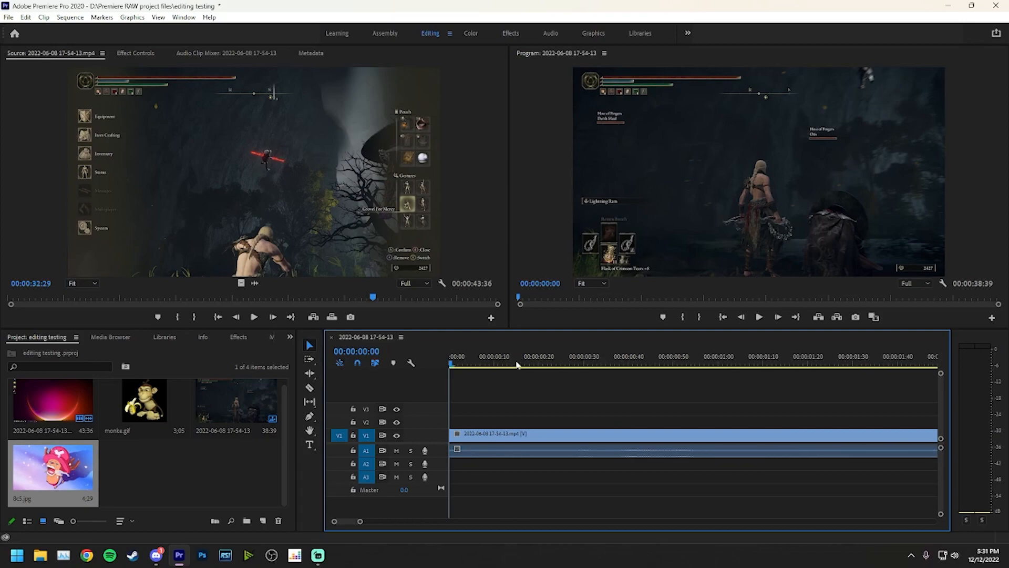
drag(517, 364, 545, 367)
key(equal)
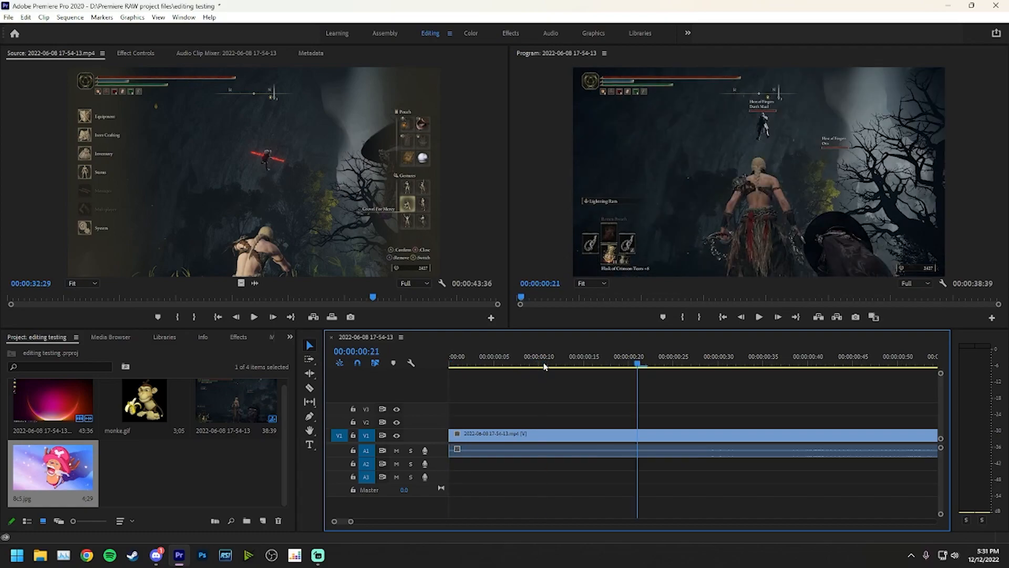
key(minus)
key(minus)
key(minus)
key(minus)
key(minus)
key(minus)
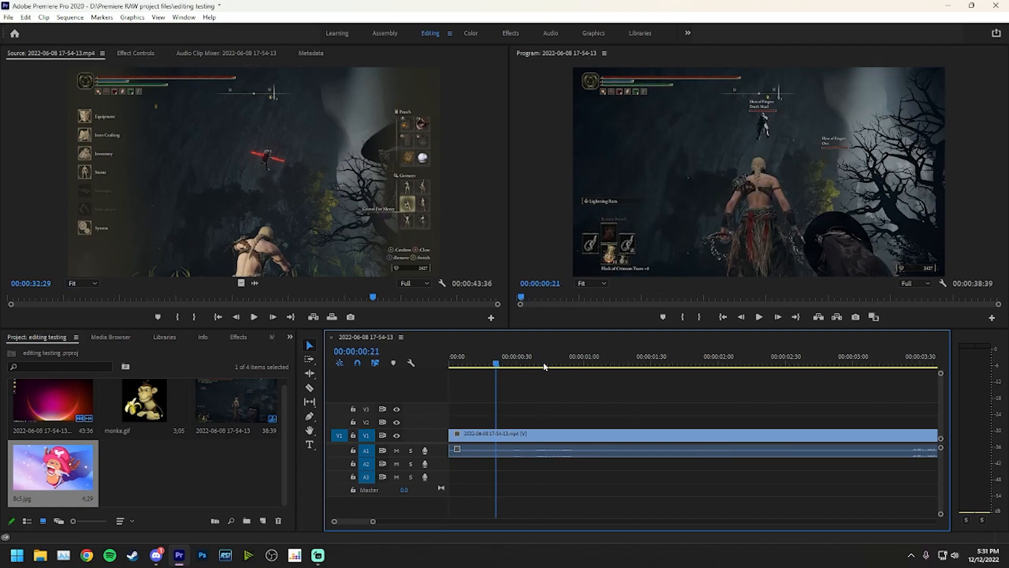
key(minus)
key(equal)
key(equal)
key(equal)
key(equal)
key(equal)
key(minus)
key(minus)
key(minus)
key(minus)
key(minus)
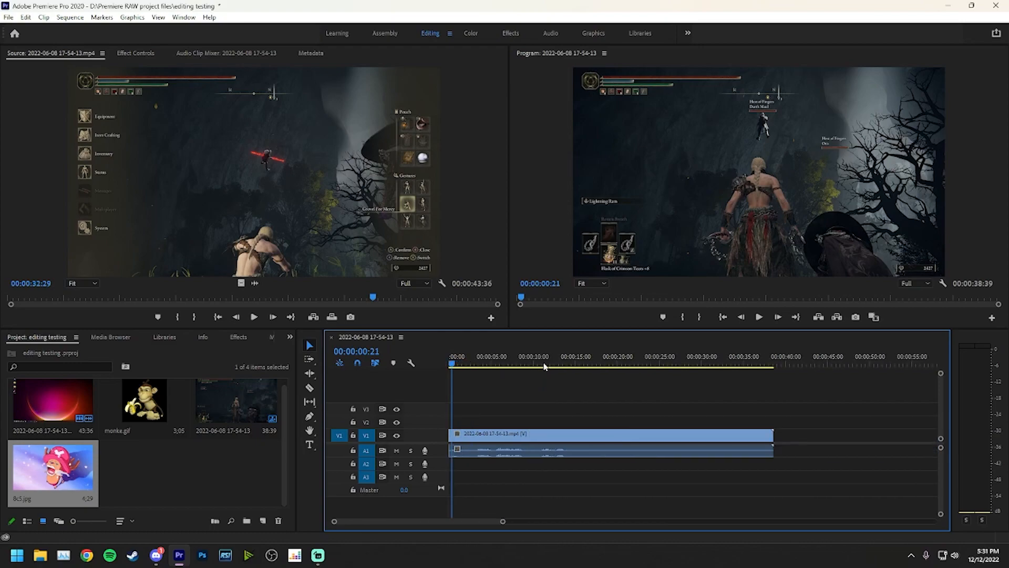
- Alternate the timeline between closer and wider magnification, finishing with the ruler marked in 15-second intervals
key(equal)
key(equal)
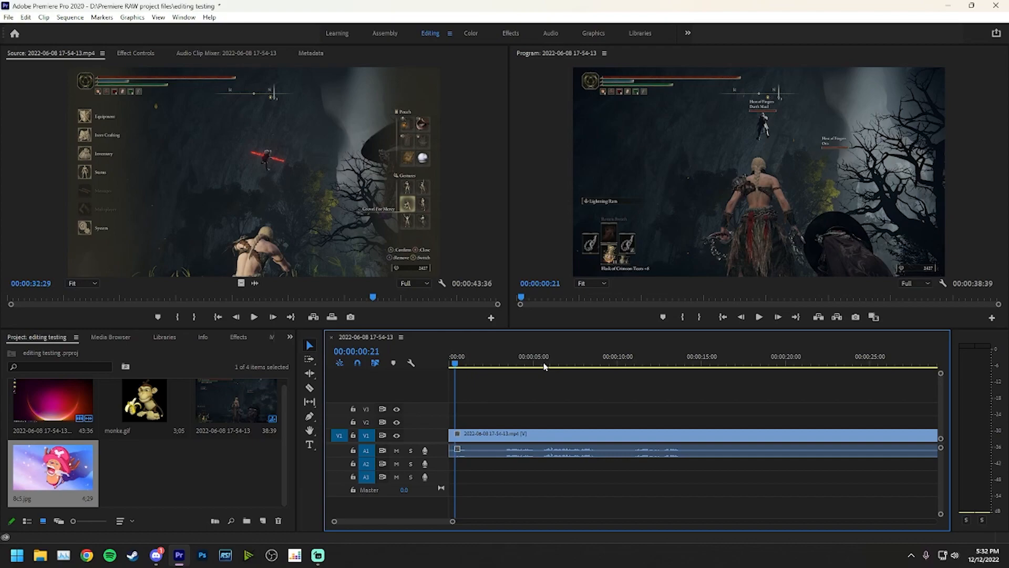
key(minus)
key(minus)
key(equal)
key(minus)
key(equal)
key(minus)
key(equal)
key(minus)
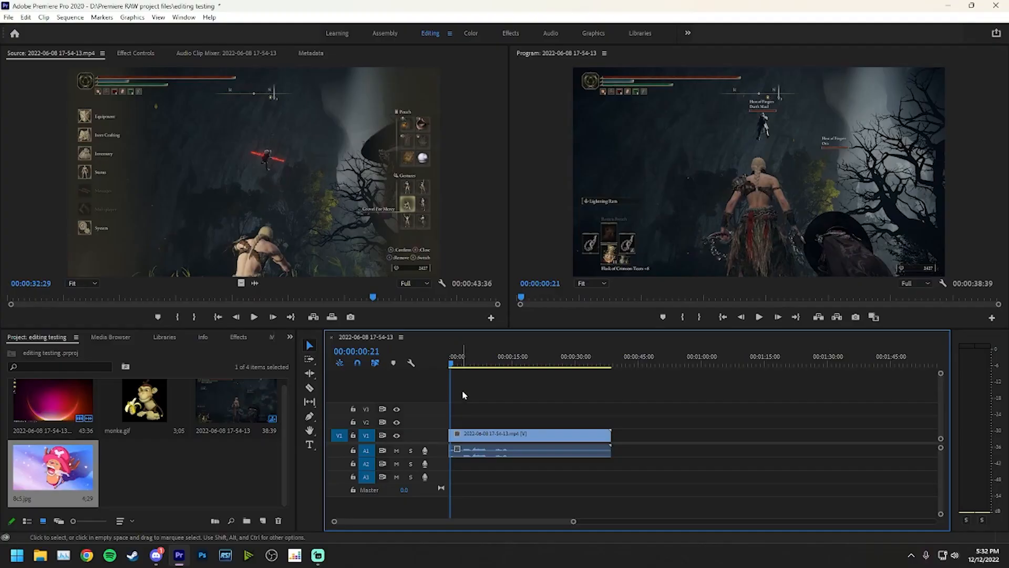
- Add a sequence marker at 00:00:04:12
mouse_move(464, 367)
mouse_down()
mouse_move(484, 364)
mouse_move(470, 364)
mouse_up()
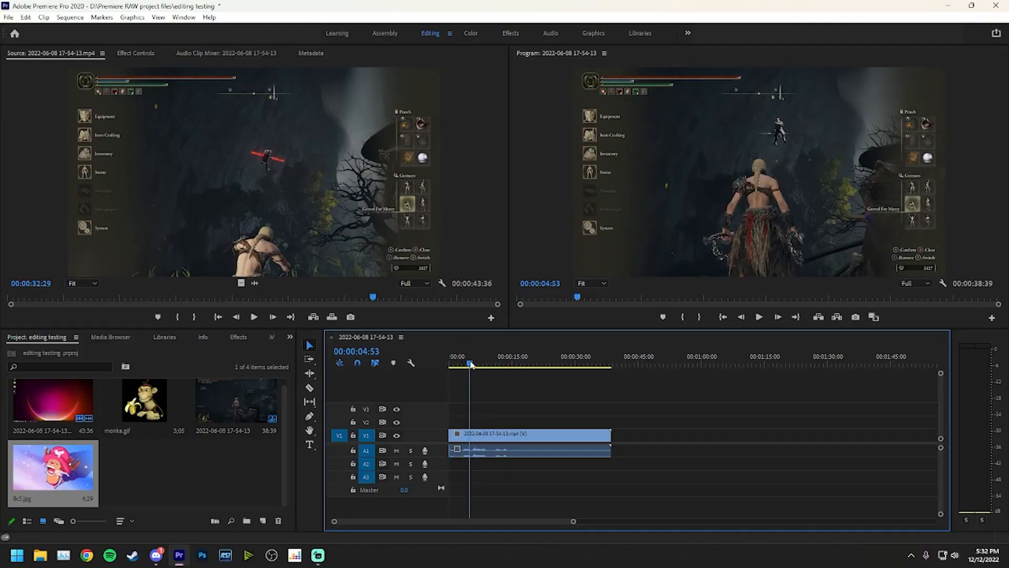
key(equal)
key(equal)
key(equal)
key(equal)
mouse_move(657, 364)
mouse_down()
mouse_move(583, 368)
mouse_move(649, 368)
mouse_up()
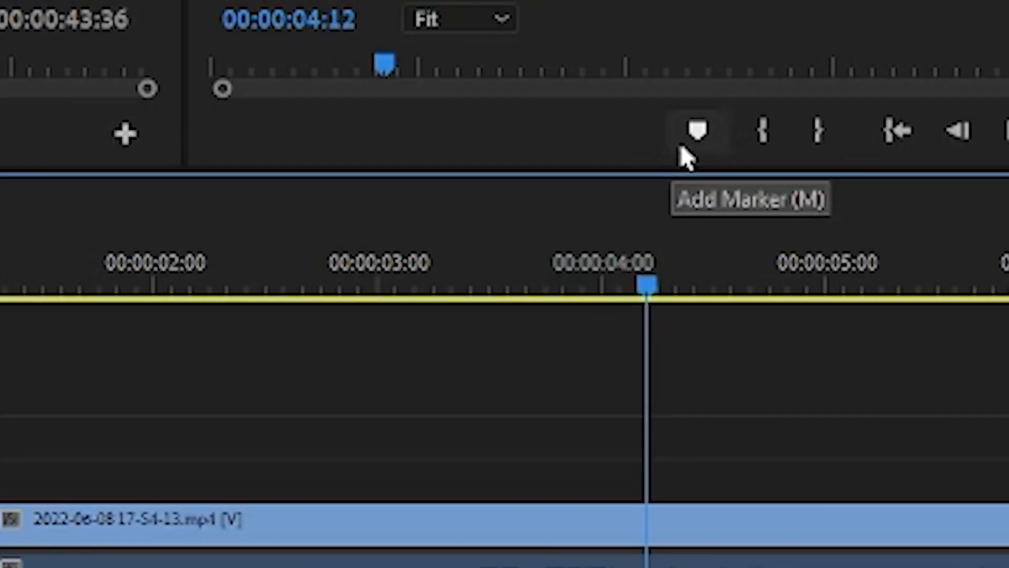
click(685, 153)
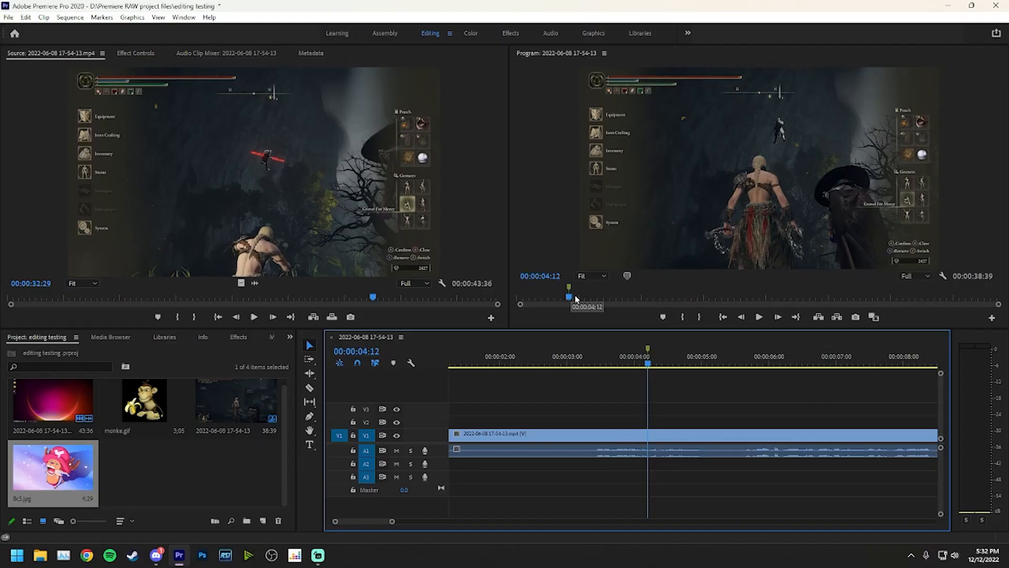
- Preview the footage around the marker and near the sequence start, finishing with the playhead at 00:00:04:13
click(651, 362)
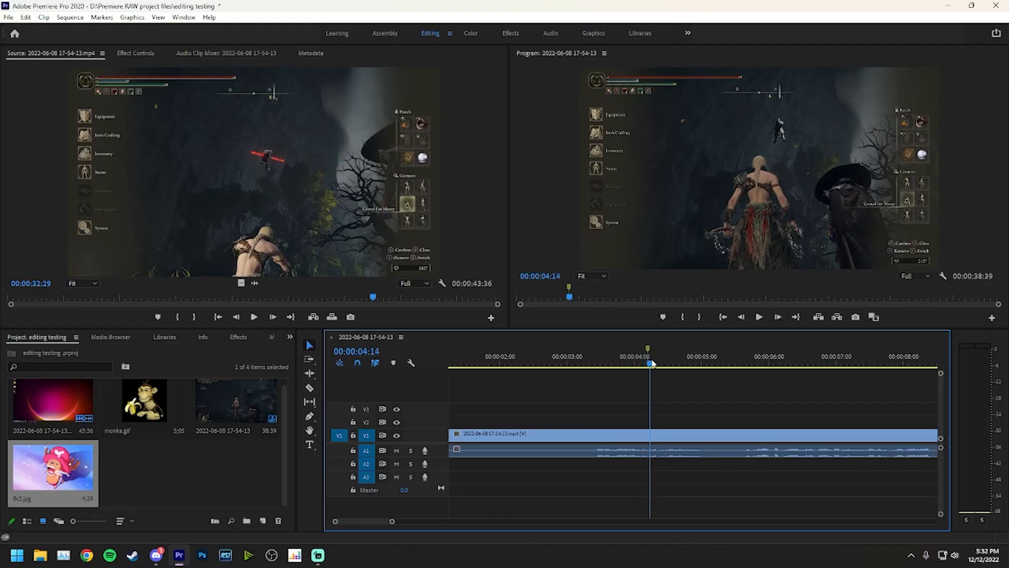
key(space)
key(space)
key(Home)
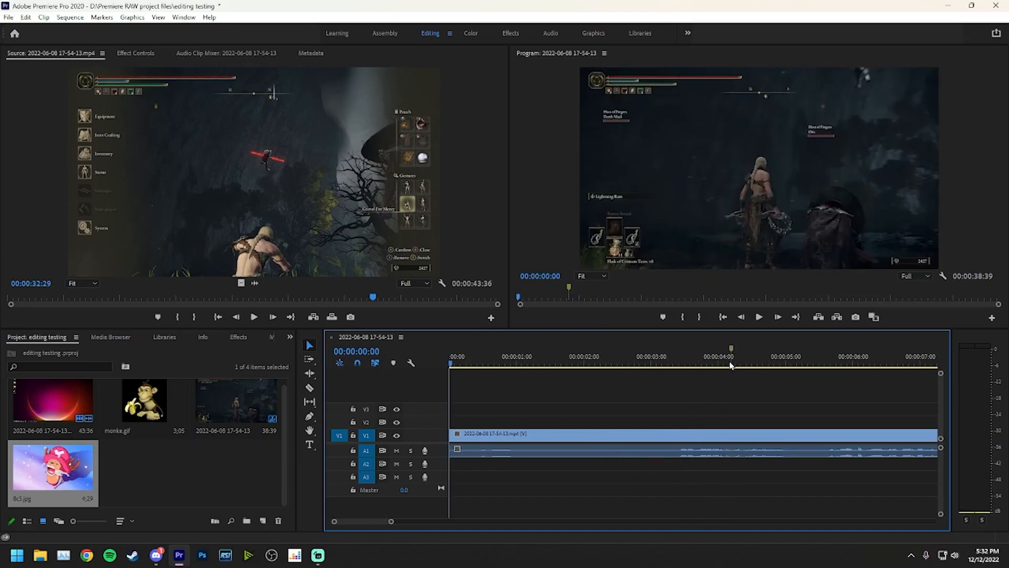
drag(730, 366, 559, 376)
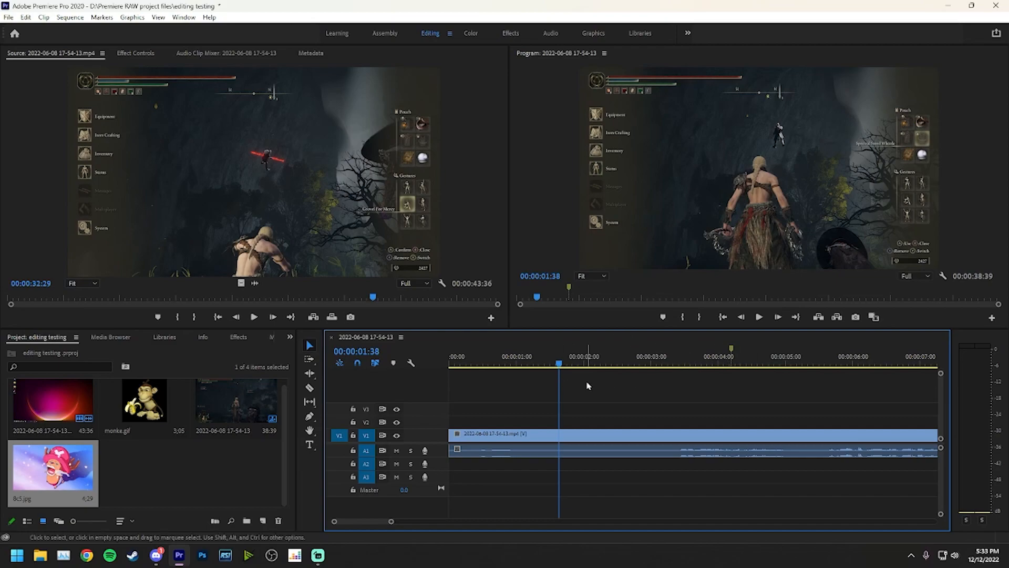
click(732, 365)
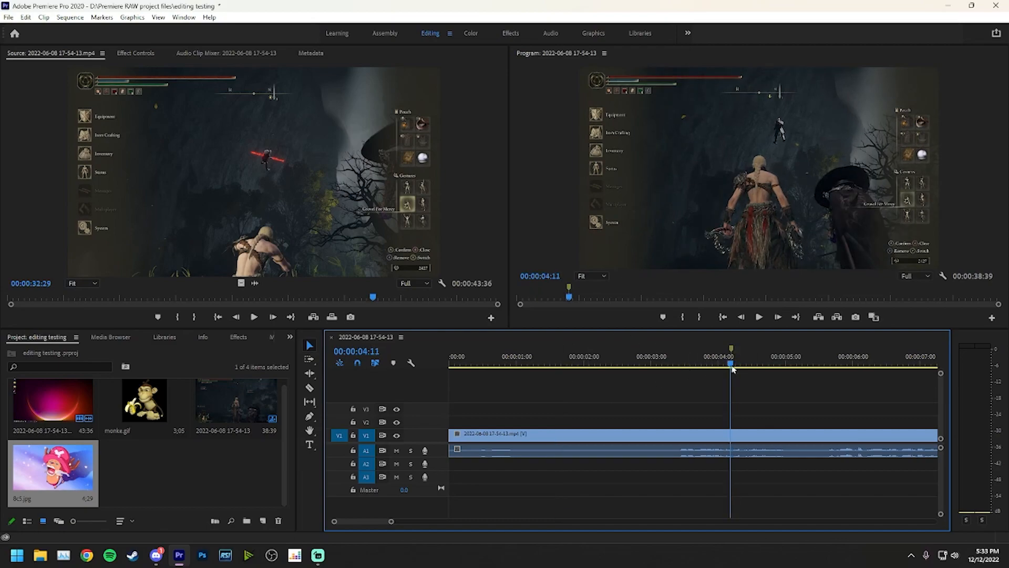
click(732, 365)
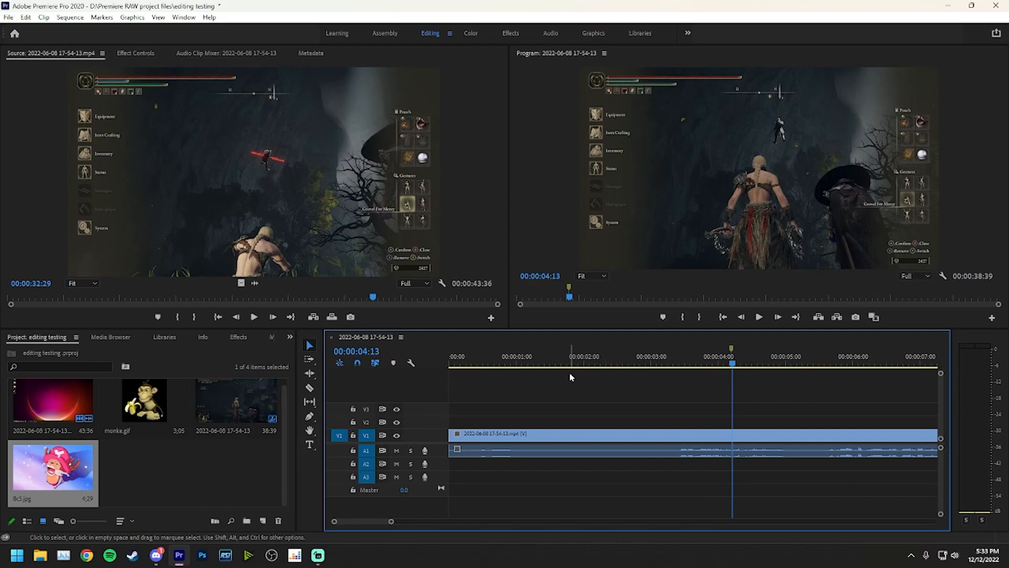
- Replace a trial placement of monke.gif on V4 with one on V1 directly after the gameplay clip
drag(145, 399, 708, 403)
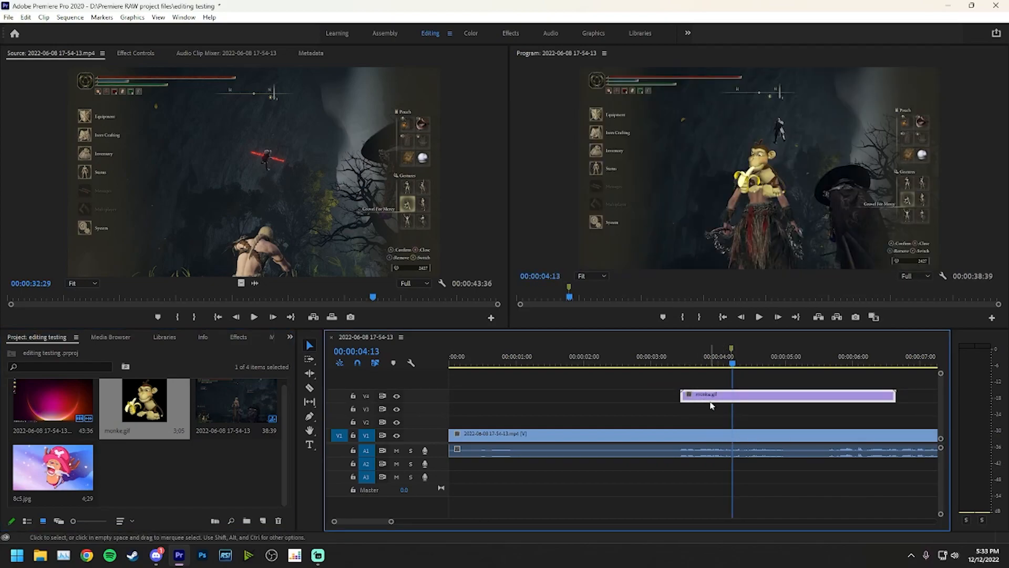
key(Delete)
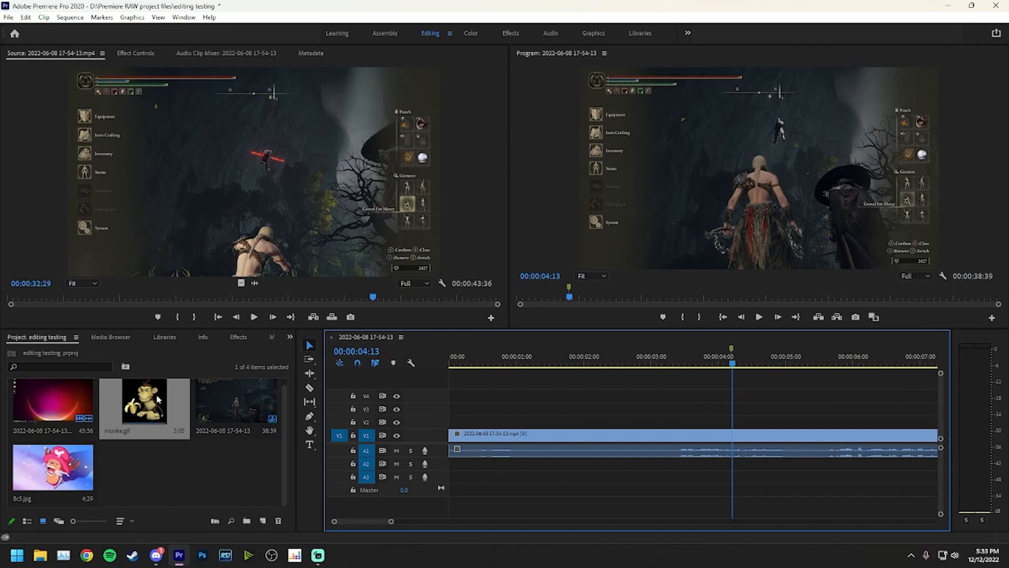
drag(145, 410, 799, 439)
key(minus)
key(minus)
key(minus)
key(minus)
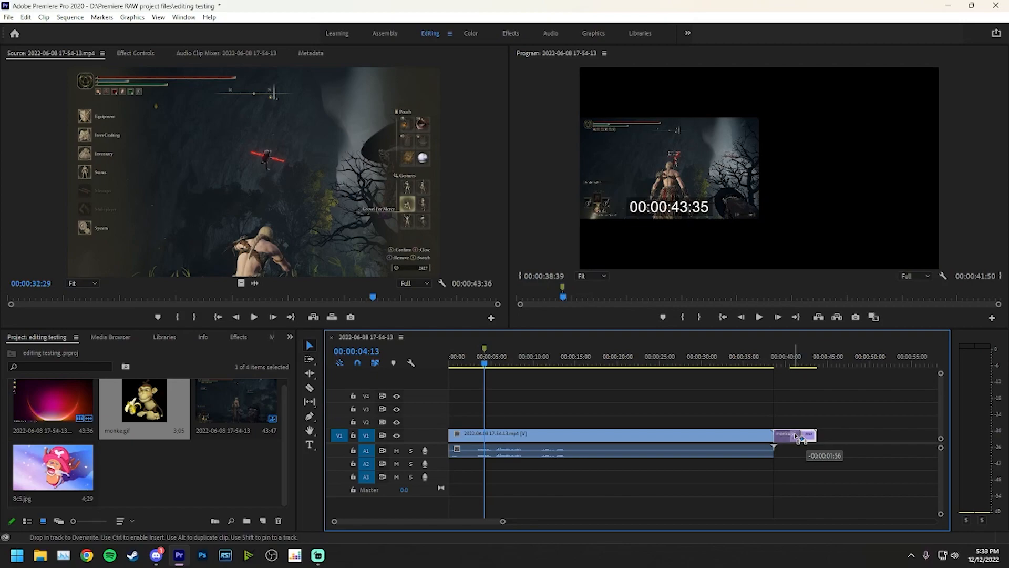
mouse_move(799, 439)
mouse_down()
mouse_move(814, 438)
mouse_move(793, 437)
mouse_up()
right_click(806, 437)
click(825, 422)
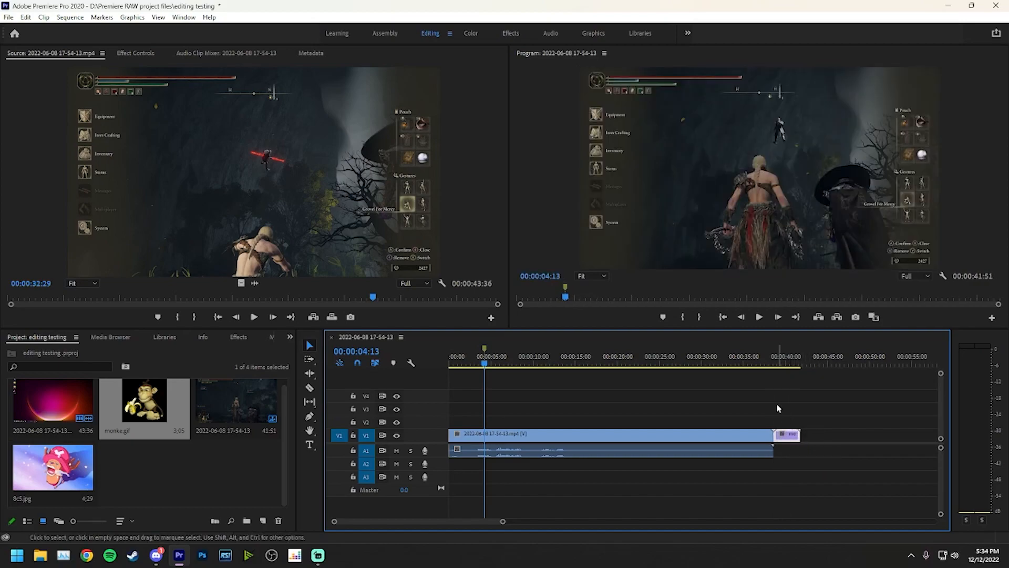
- Move monke.gif from the end of V1 onto V3 so that it starts exactly at the marker
mouse_move(763, 363)
mouse_down()
mouse_move(780, 371)
mouse_move(768, 374)
mouse_up()
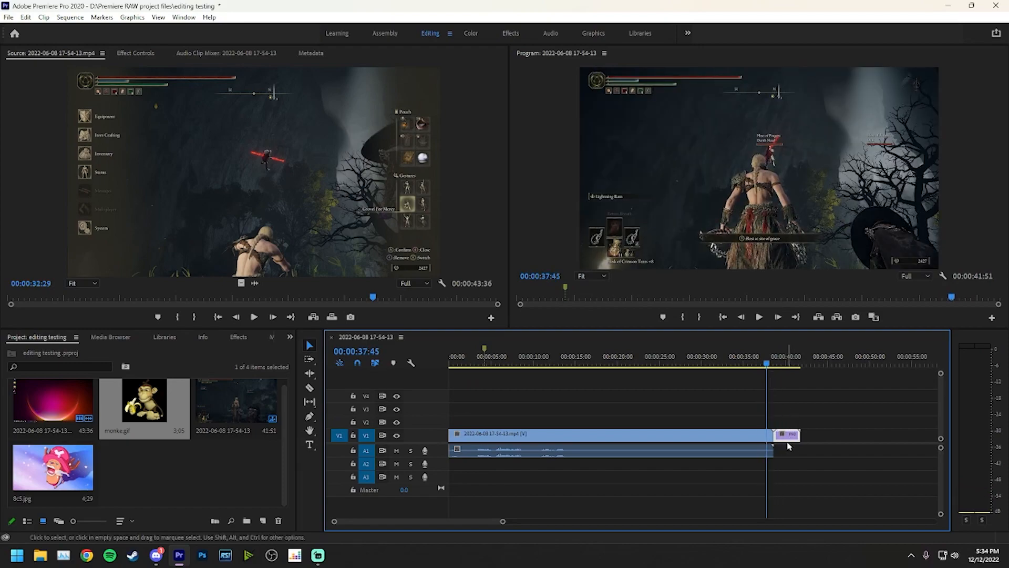
drag(789, 439, 532, 417)
drag(523, 419, 583, 418)
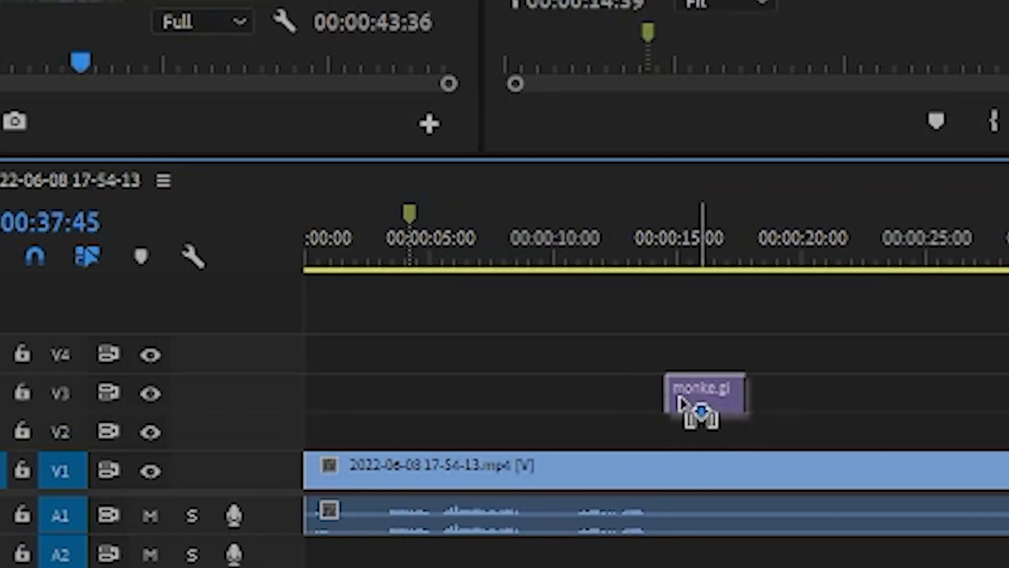
drag(678, 402, 455, 400)
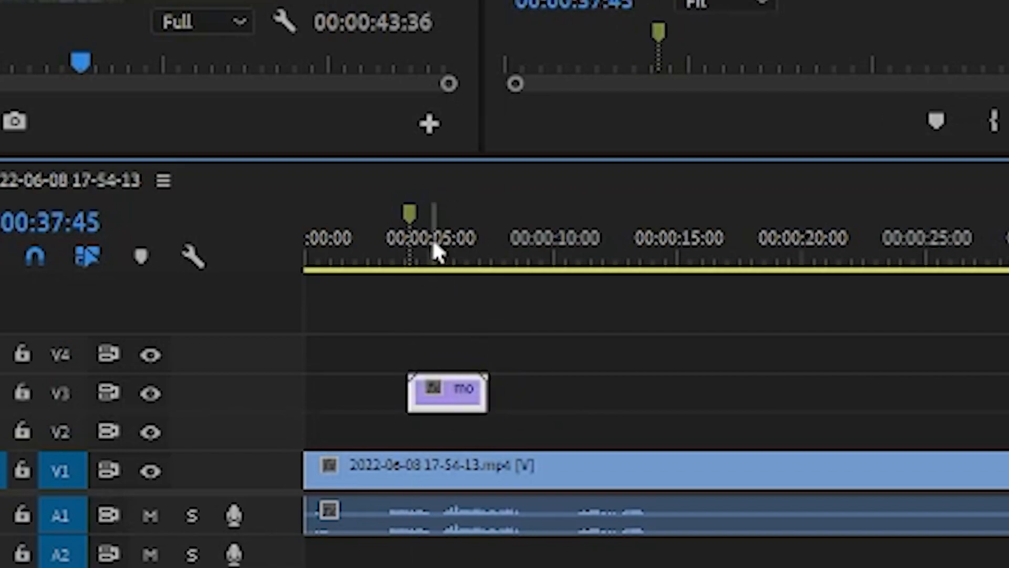
- Scrub across the marker and play from just before it to check when monke.gif appears
click(404, 257)
drag(408, 254, 418, 254)
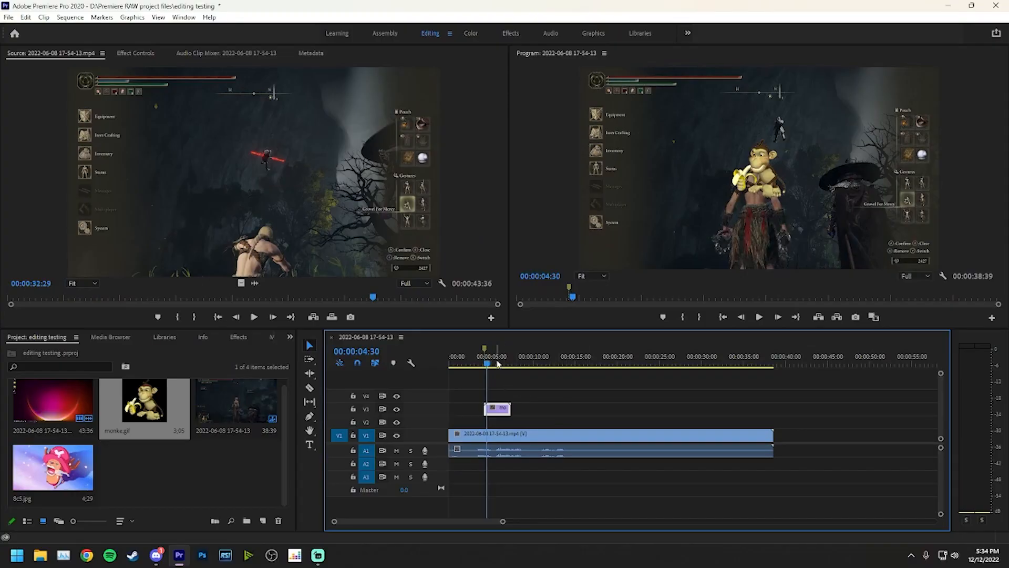
click(463, 362)
key(space)
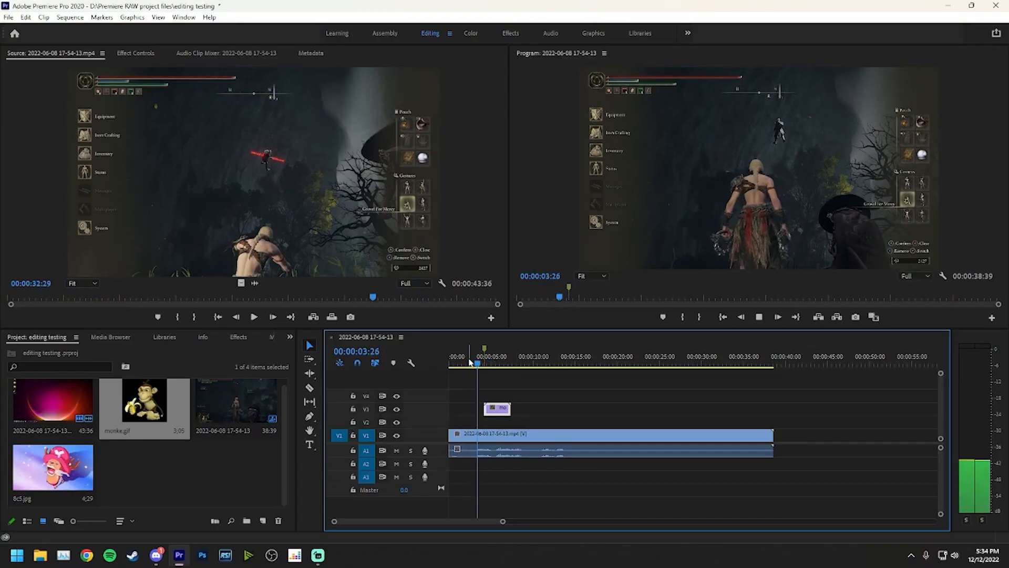
key(space)
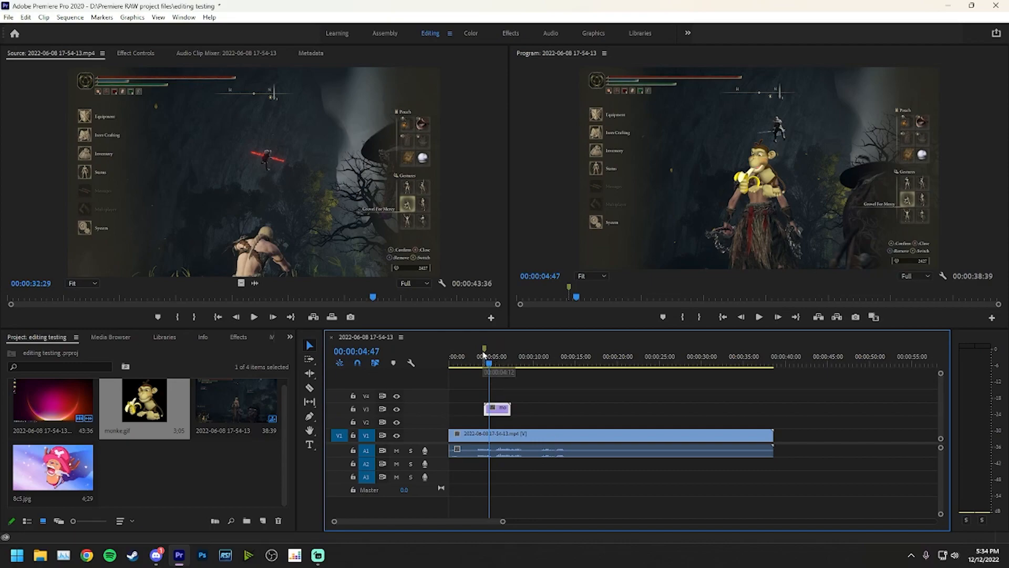
- Select the marker at 00:00:04:12 and clear it from the sequence
click(485, 355)
right_click(484, 356)
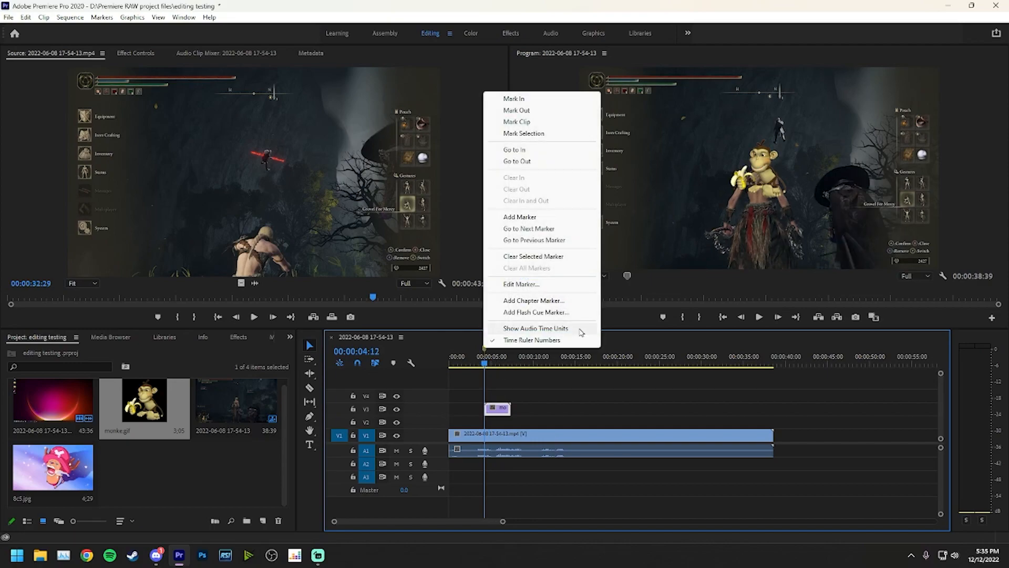
click(553, 262)
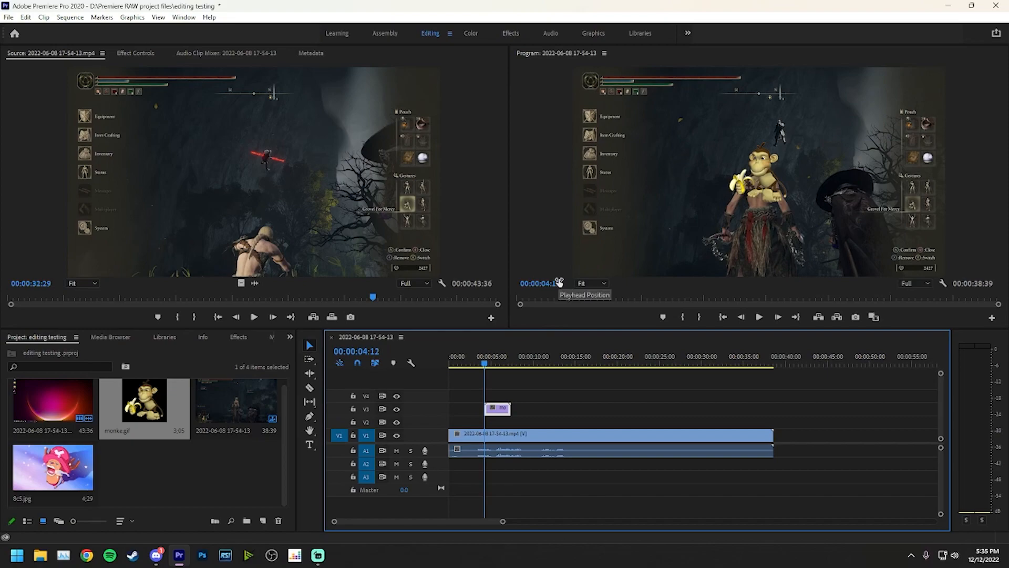
- Add a marker at 00:00:19:53 and clear all markers from the sequence
right_click(489, 358)
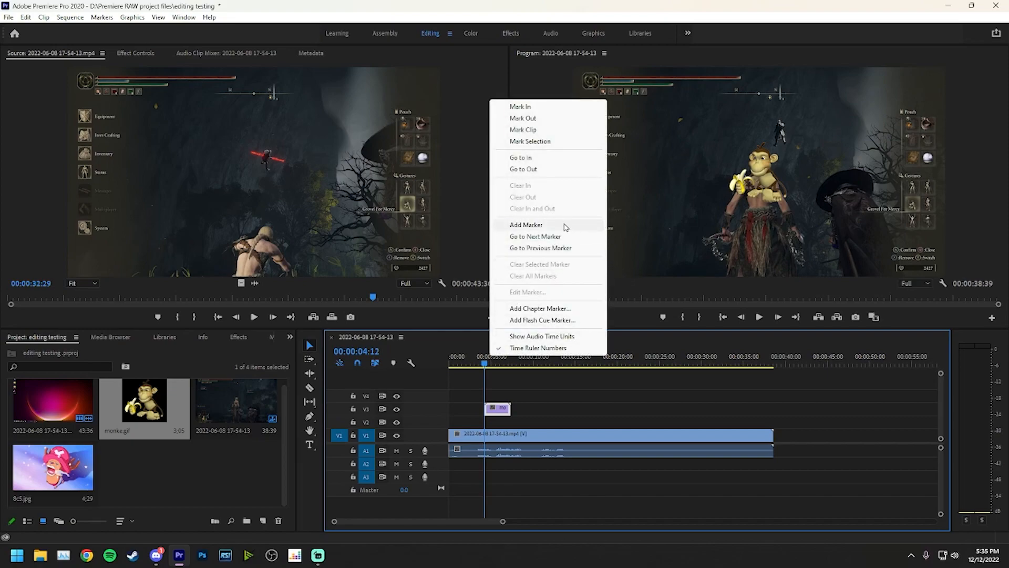
click(616, 362)
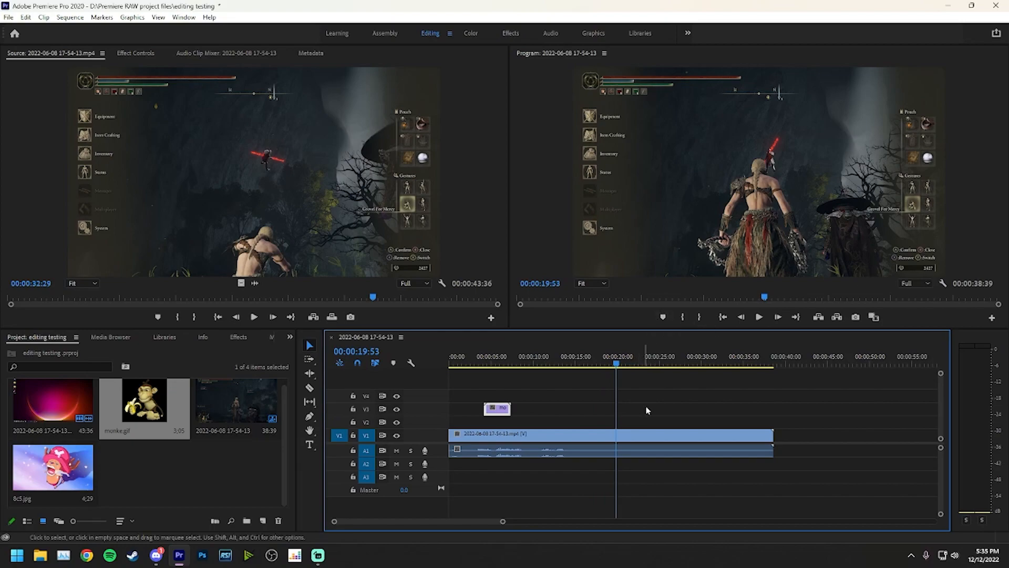
right_click(614, 360)
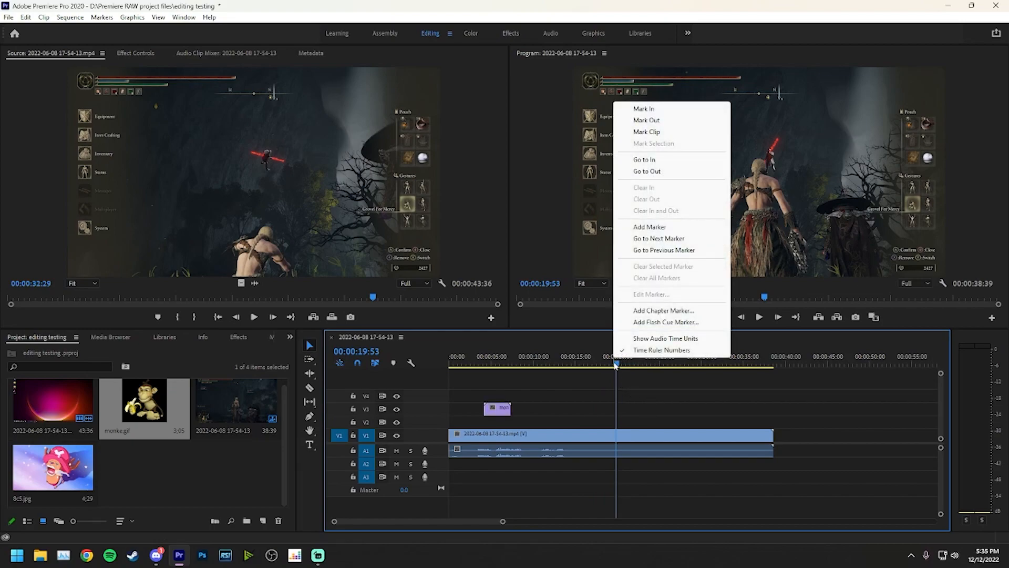
click(650, 226)
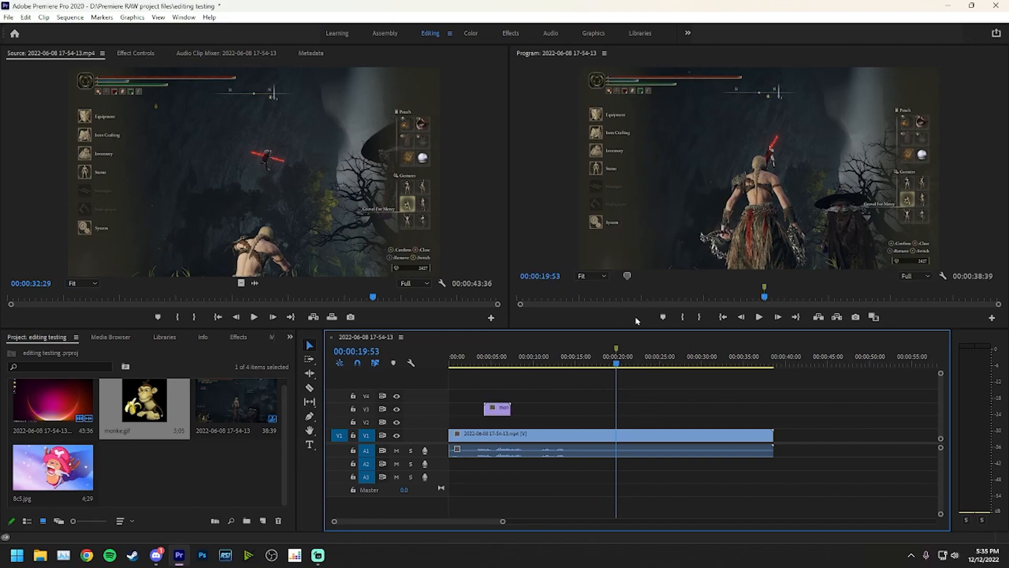
right_click(618, 351)
click(661, 268)
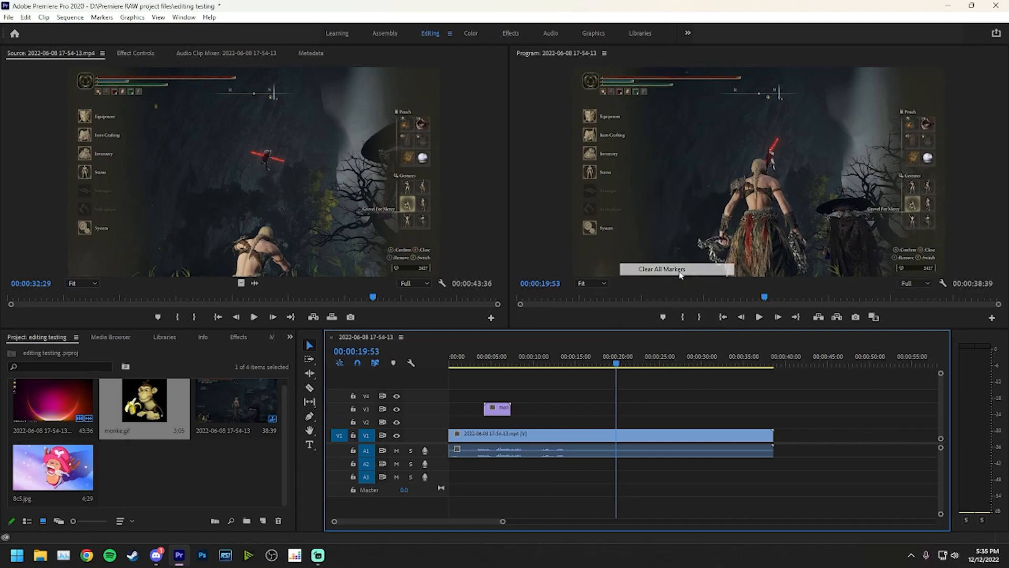
- Delete monke.gif from V3 and return the playhead to the sequence start
click(504, 410)
key(Delete)
key(Home)
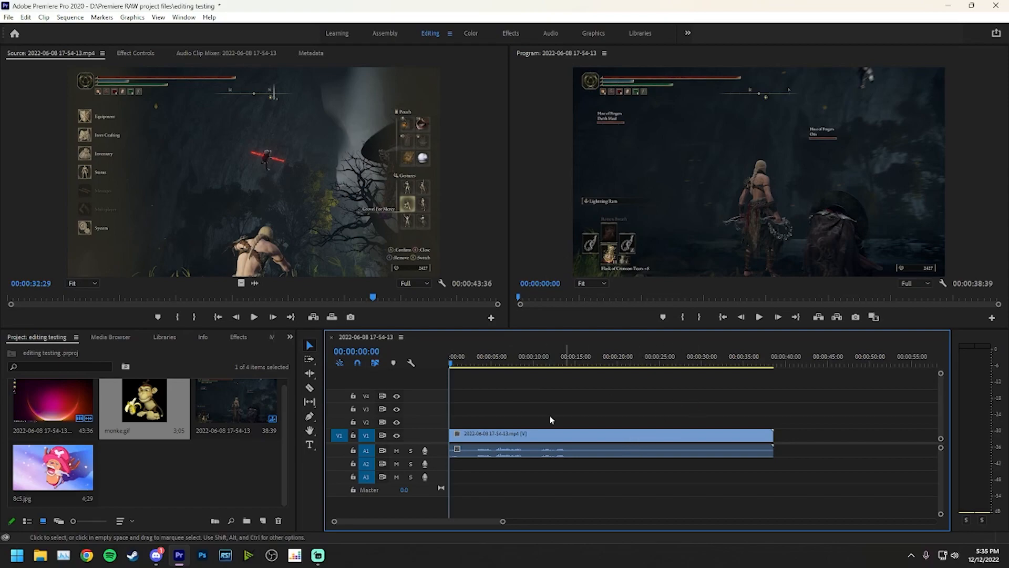
- Mute track A1 for a short playback from the sequence start, then unmute it and return the playhead to the start
click(396, 453)
key(space)
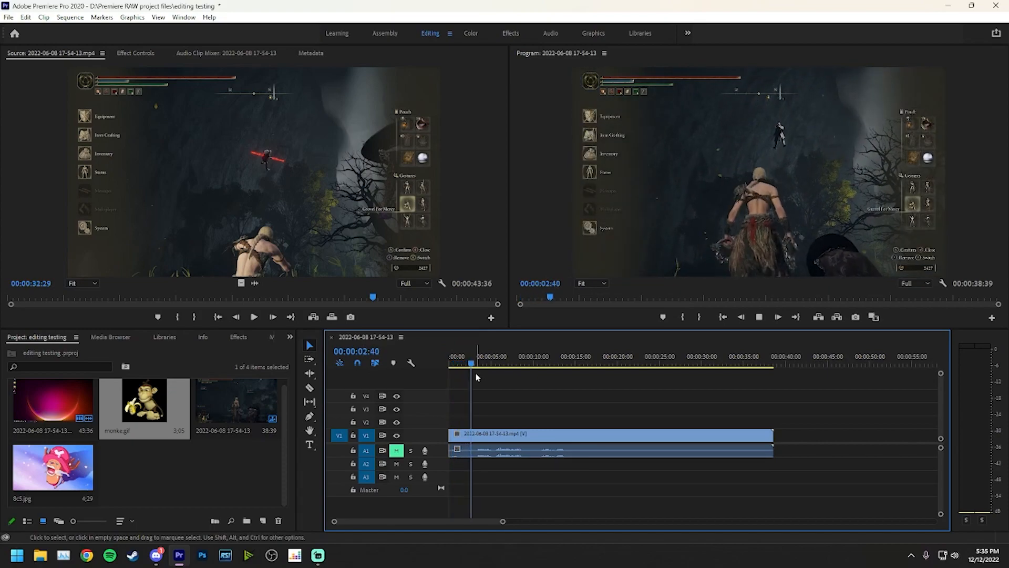
key(space)
click(396, 450)
key(Home)
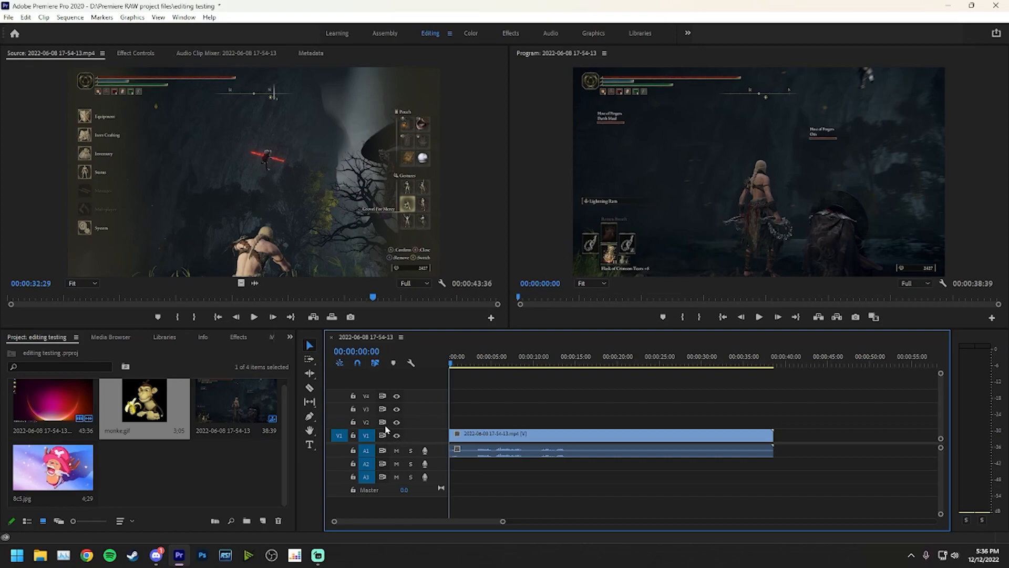
- Place monke.gif on V2 at the sequence start and switch V1's track output off and back on
drag(145, 402, 458, 421)
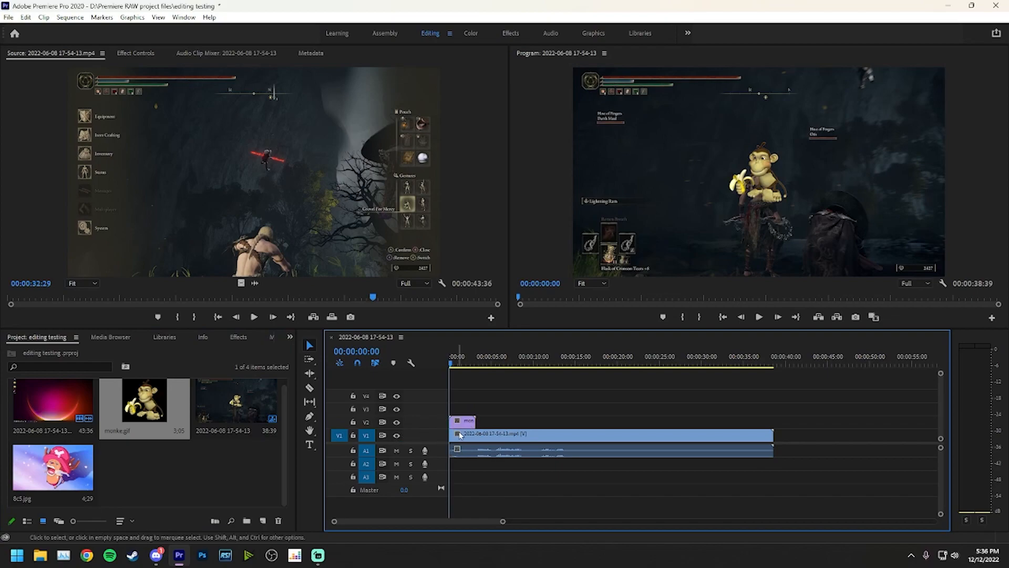
click(396, 435)
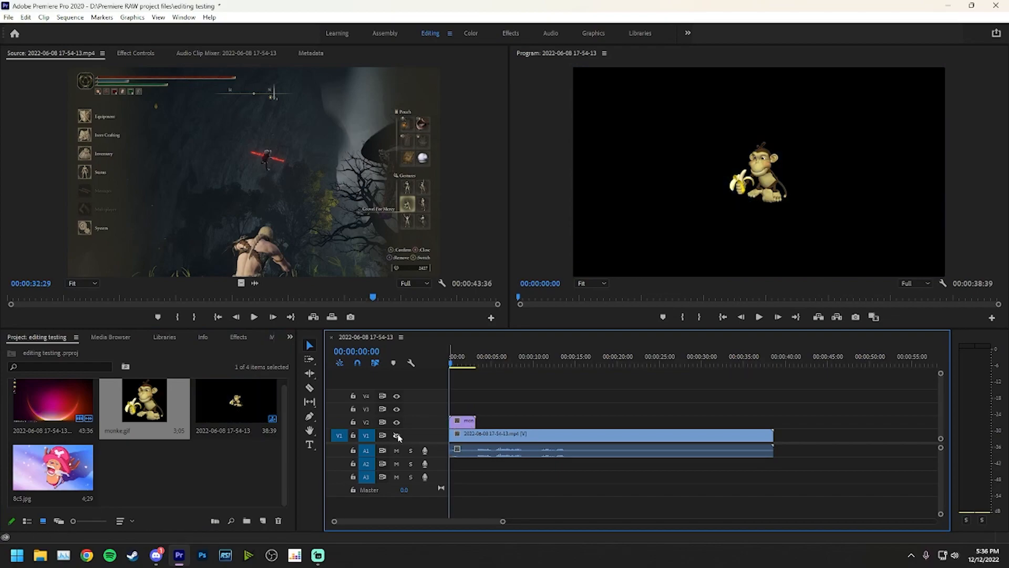
click(397, 436)
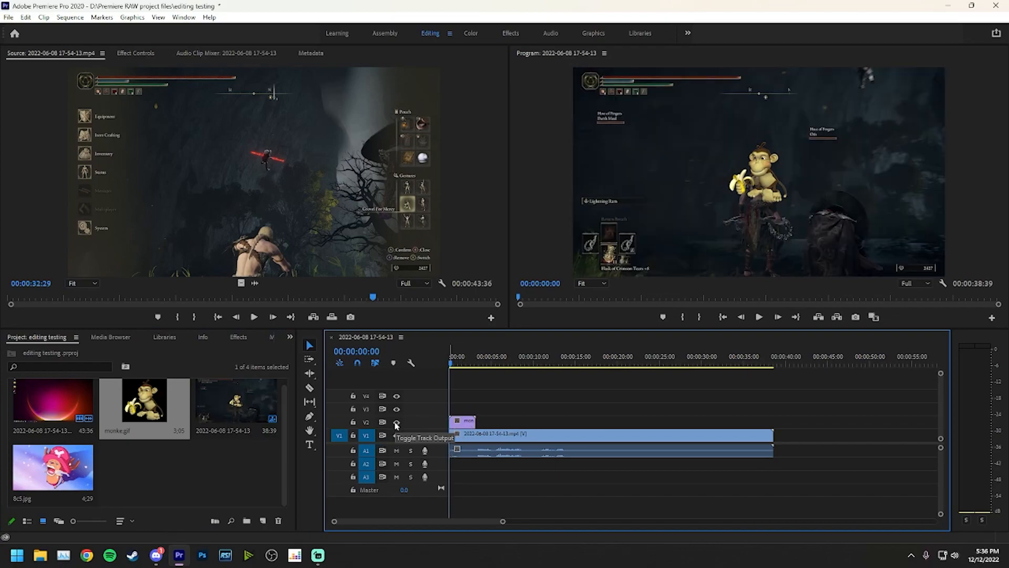
- Delete monke.gif from track V2
click(464, 422)
key(Delete)
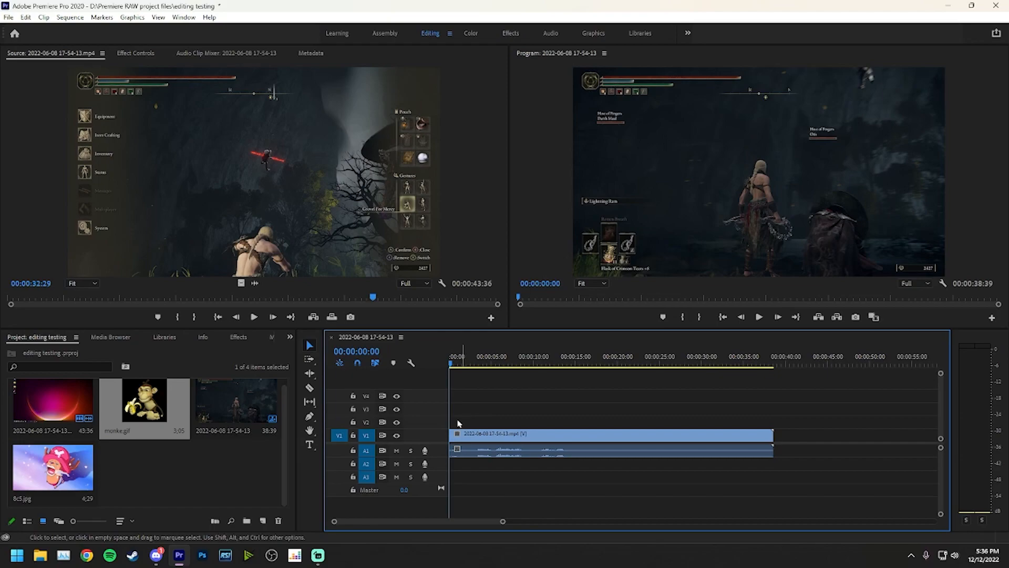
click(613, 431)
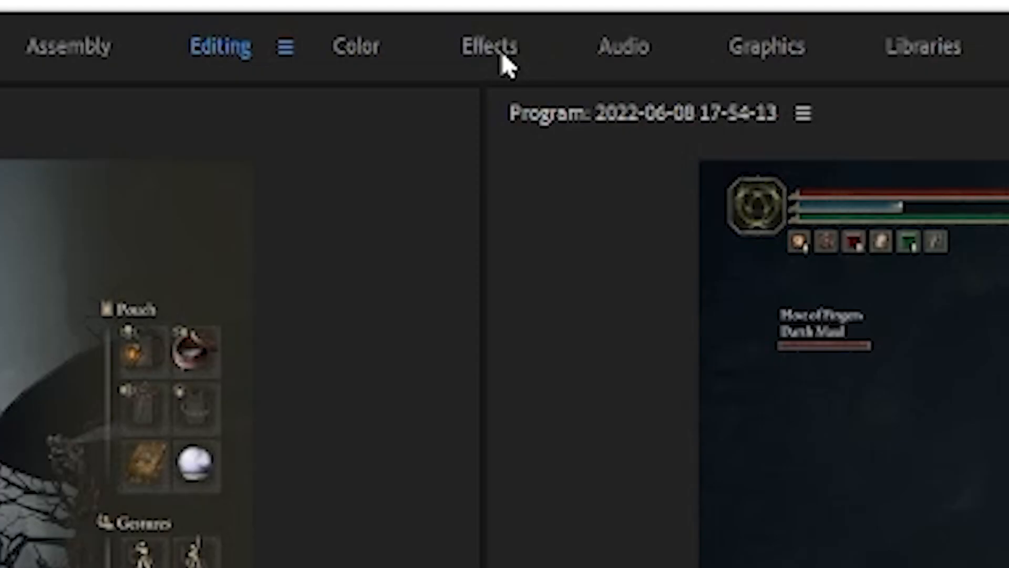
- Switch to the Effects workspace and expand the Video Transitions category
click(513, 34)
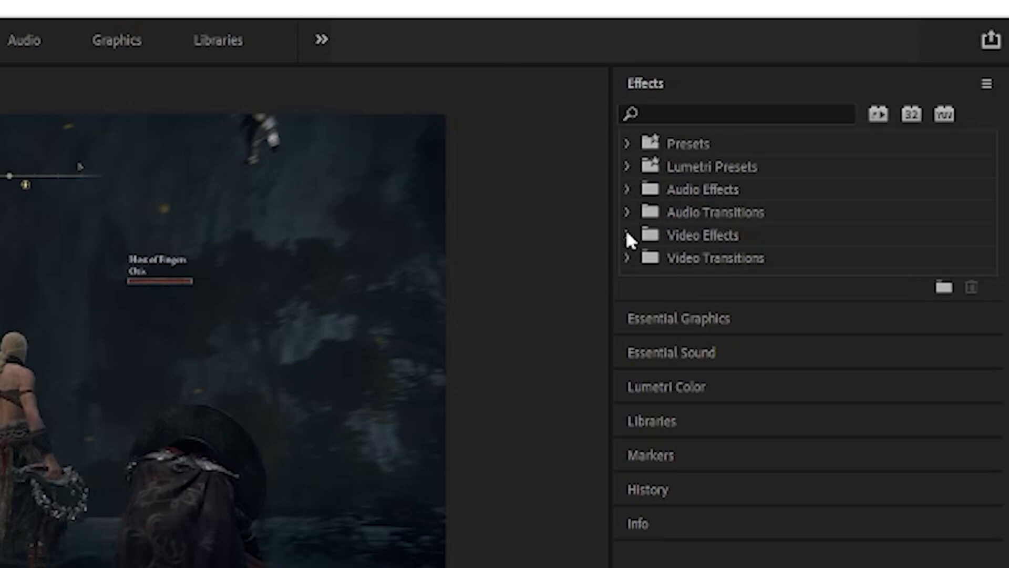
click(628, 258)
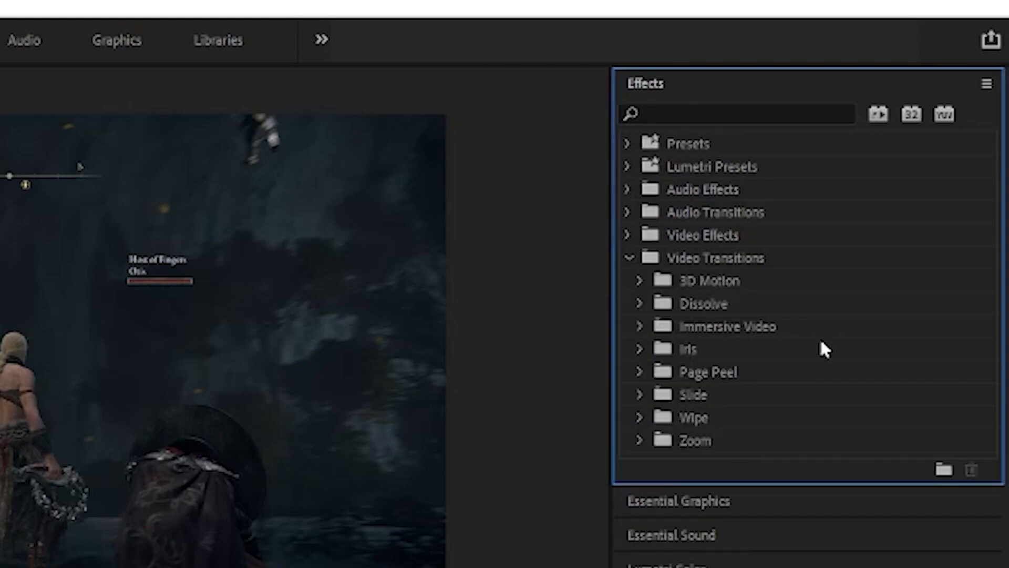
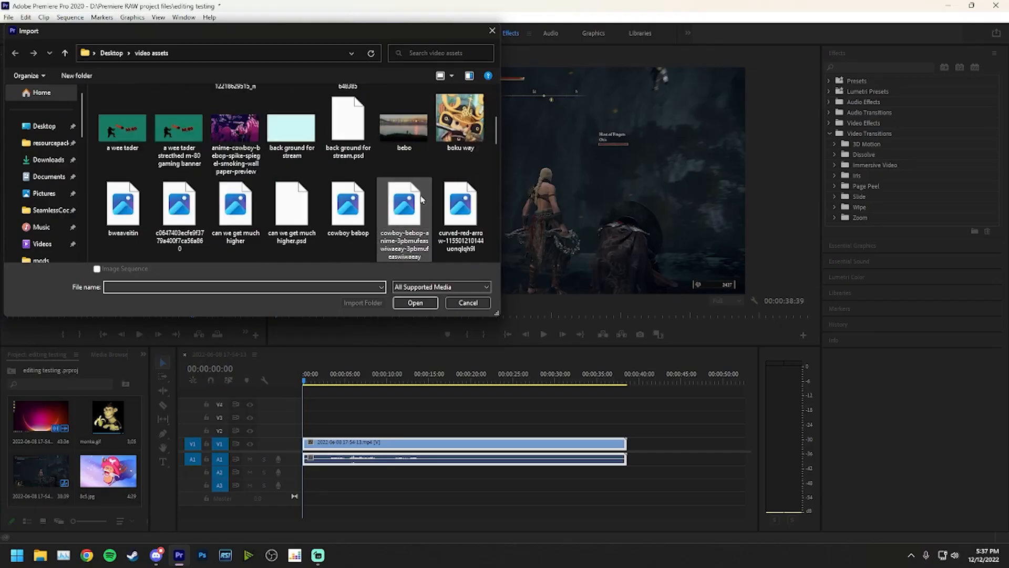
scroll(172, 184, down, 5)
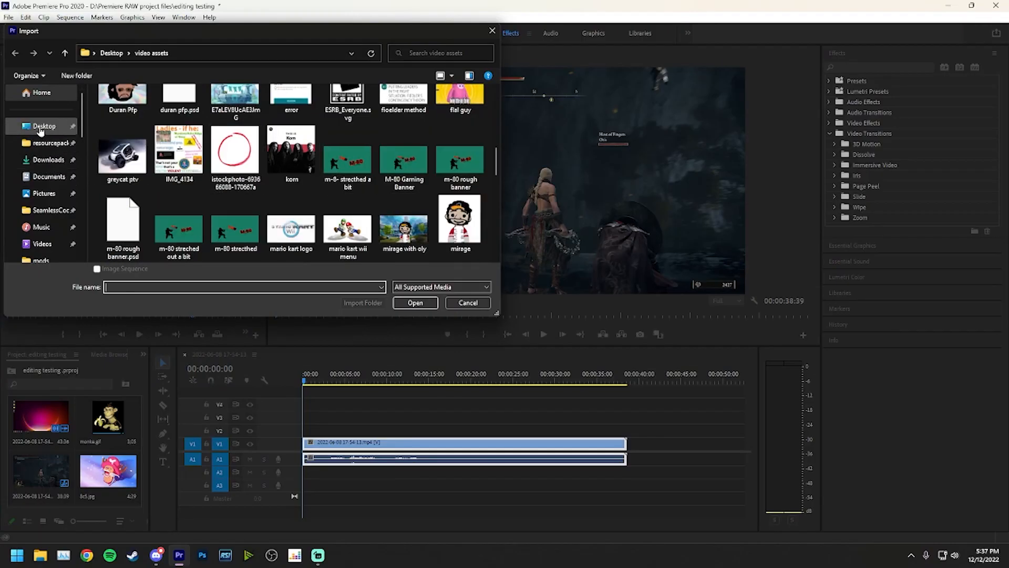
click(42, 127)
scroll(43, 211, down, 3)
scroll(42, 211, down, 2)
click(52, 176)
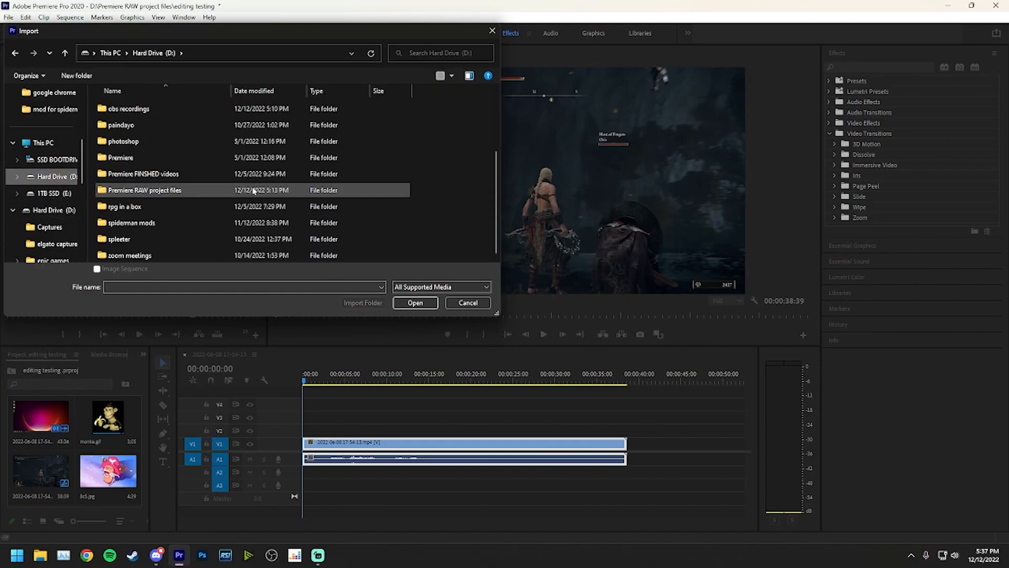
scroll(253, 190, up, 2)
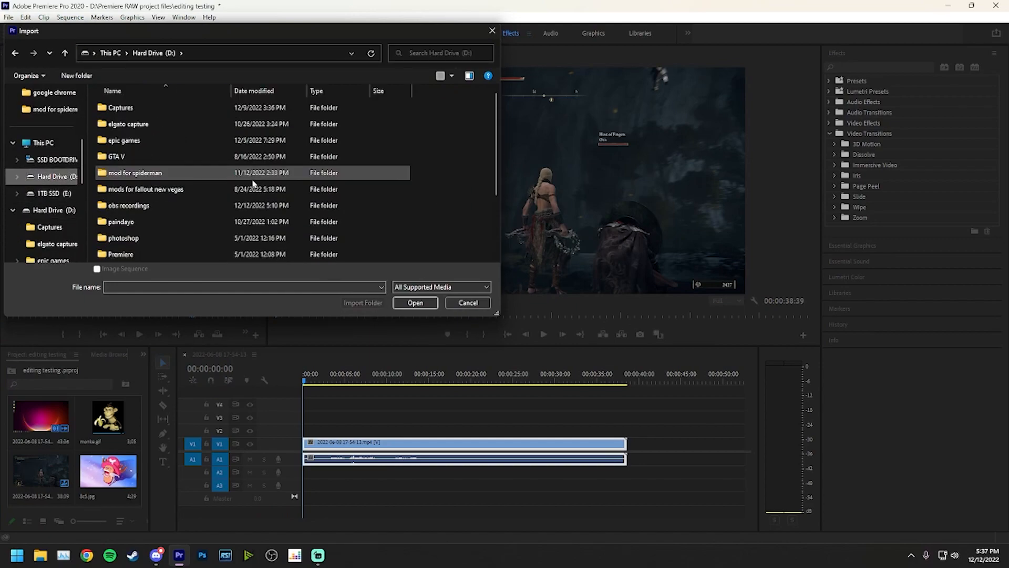
scroll(223, 171, down, 2)
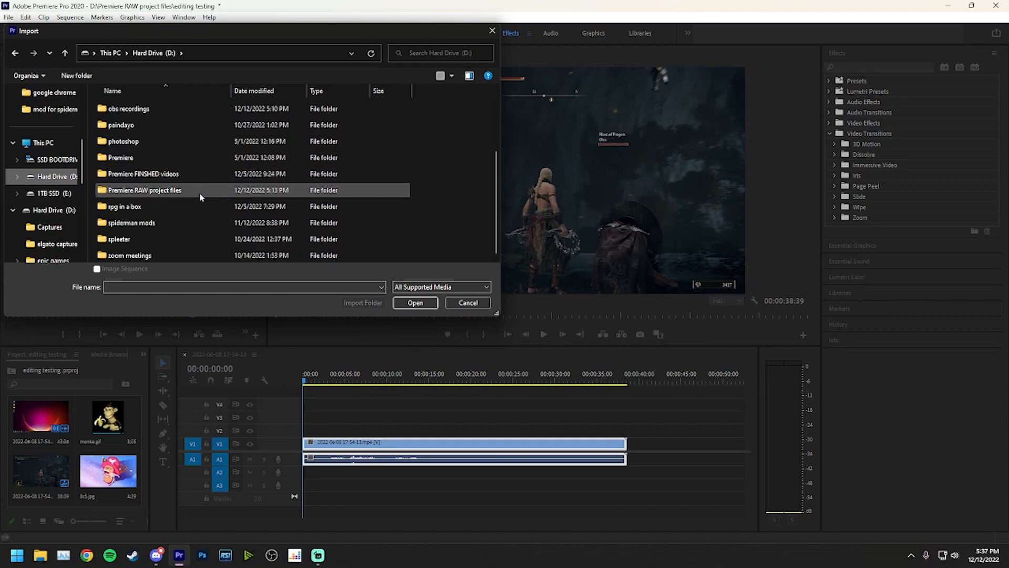
scroll(47, 183, up, 5)
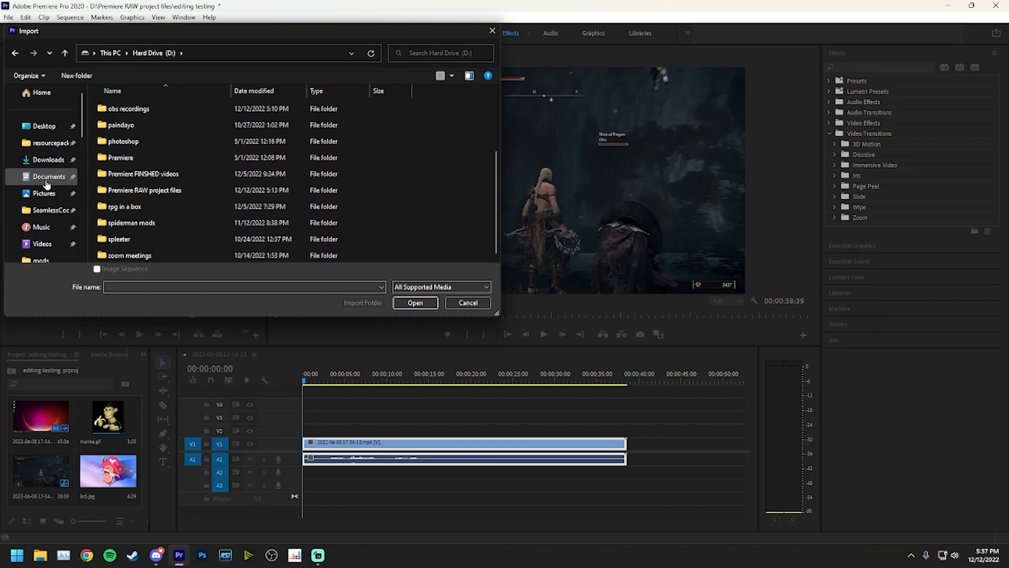
scroll(48, 168, down, 1)
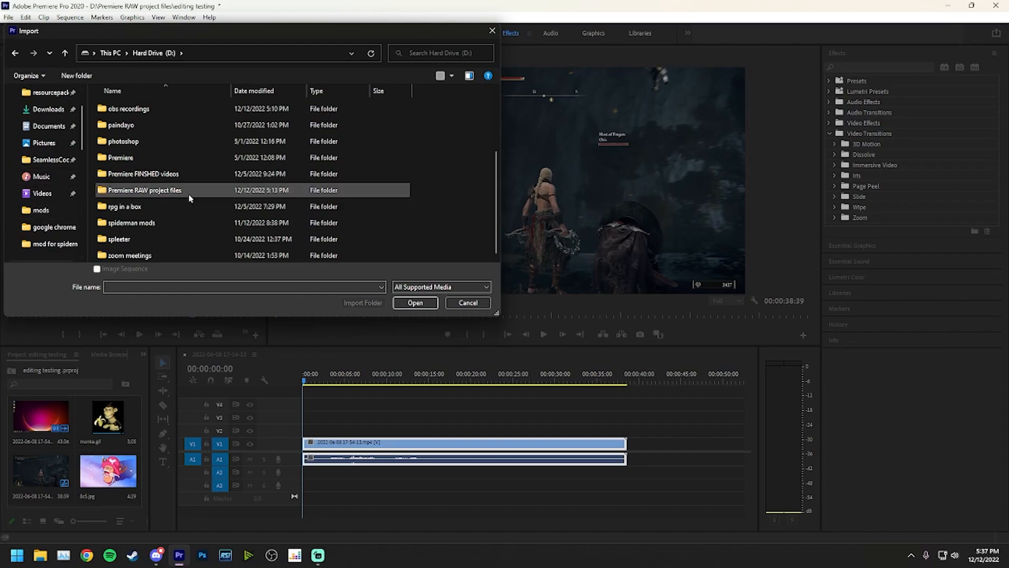
double_click(199, 109)
scroll(340, 179, down, 1)
scroll(334, 169, up, 1)
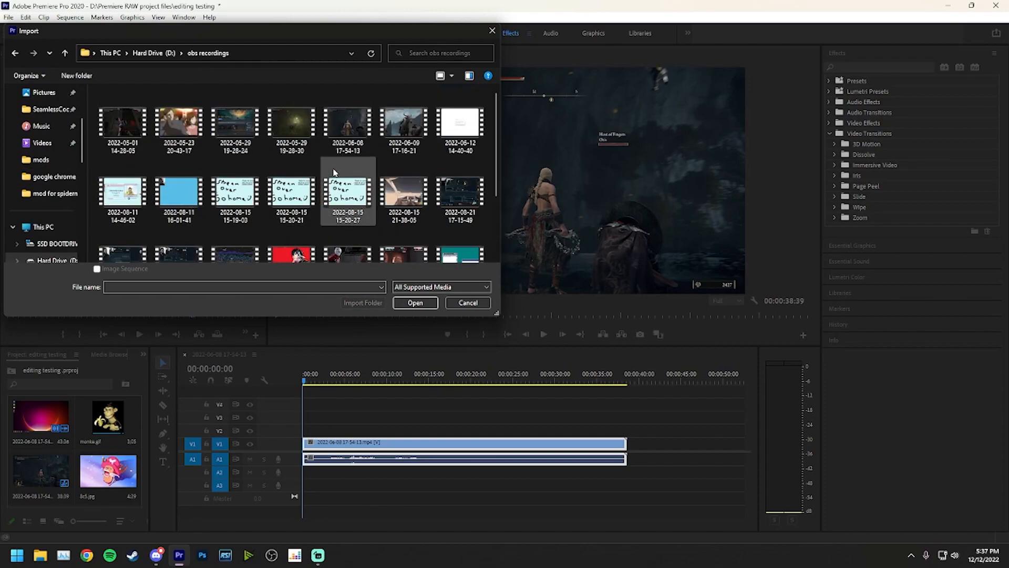
double_click(308, 127)
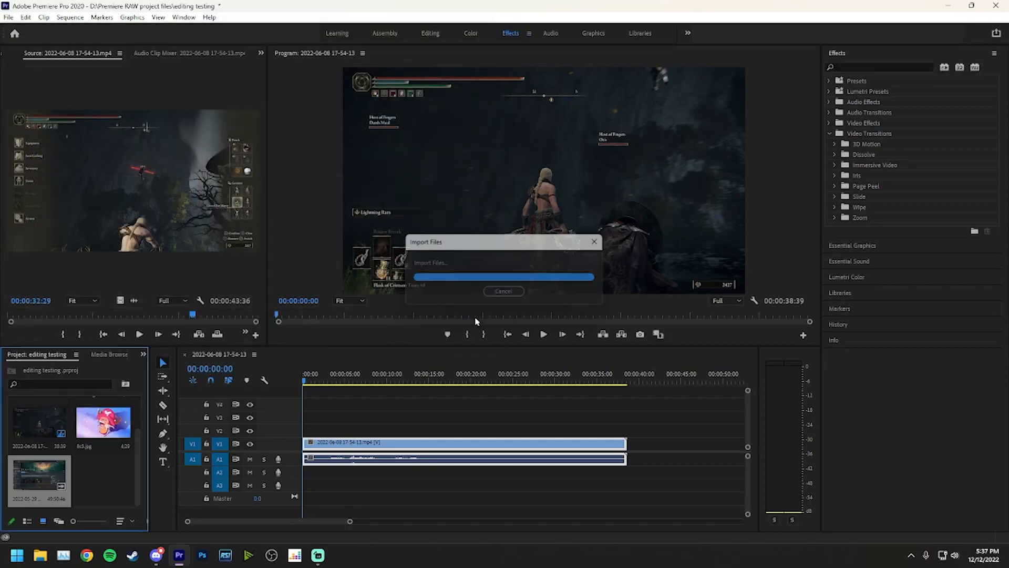
drag(21, 480, 635, 463)
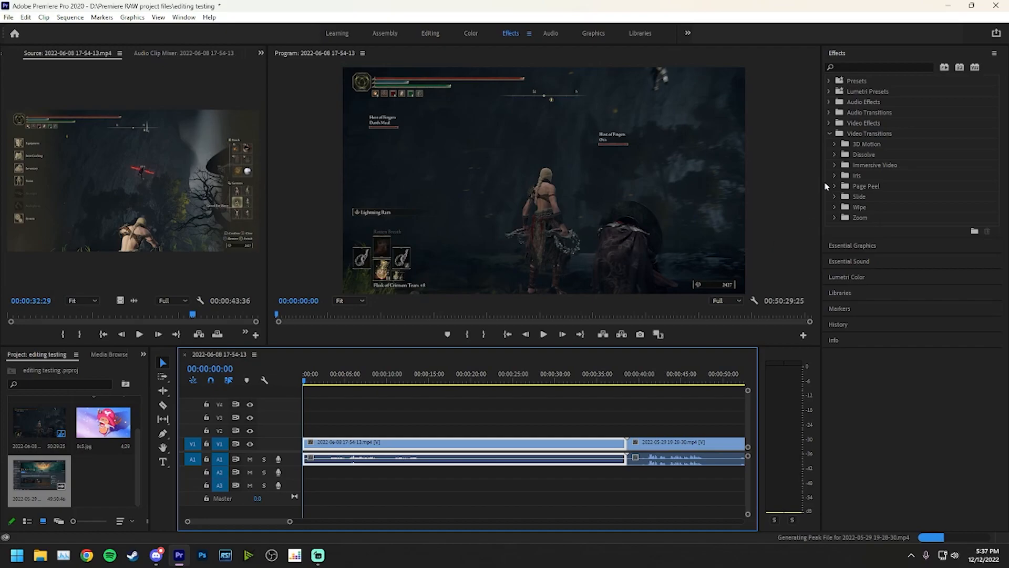
- Apply the Cube Spin transition from 3D Motion to the start of the first clip on V1
click(861, 67)
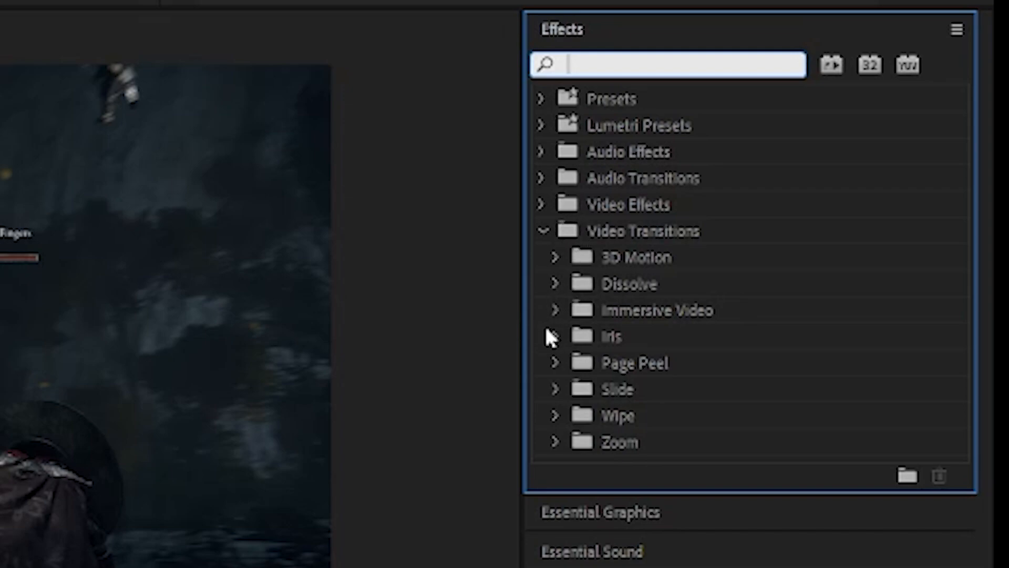
click(553, 285)
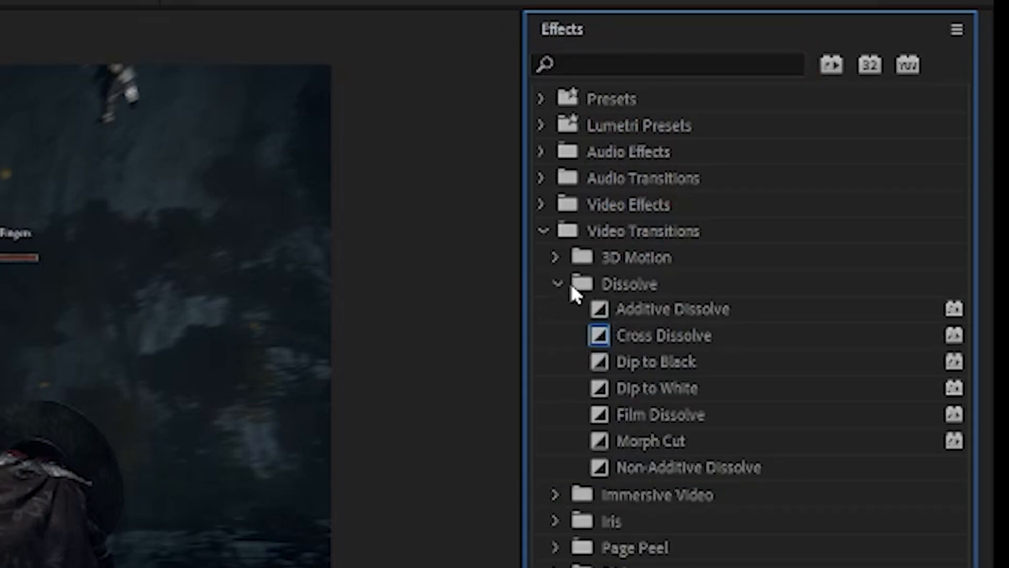
click(556, 284)
click(556, 257)
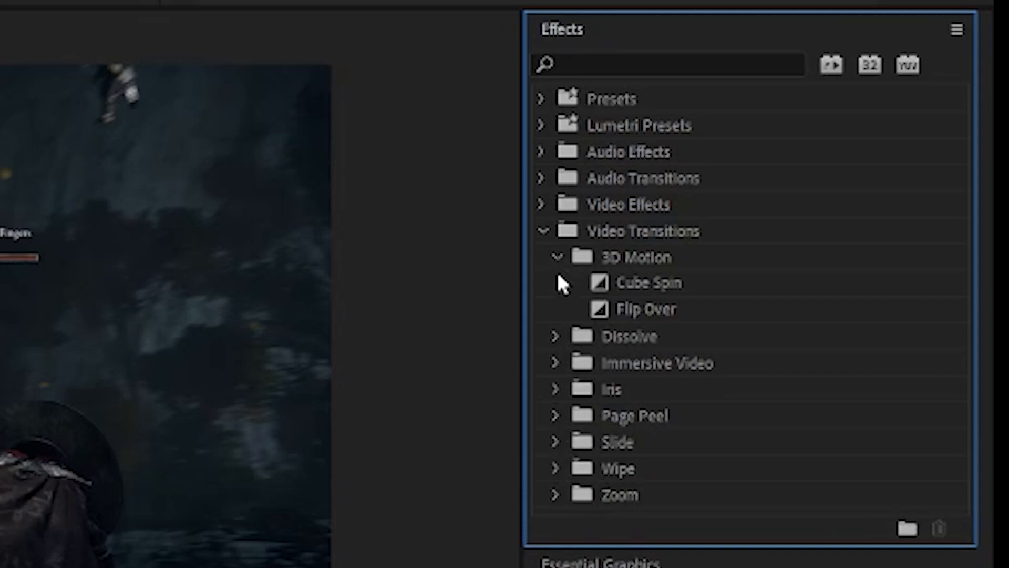
click(642, 284)
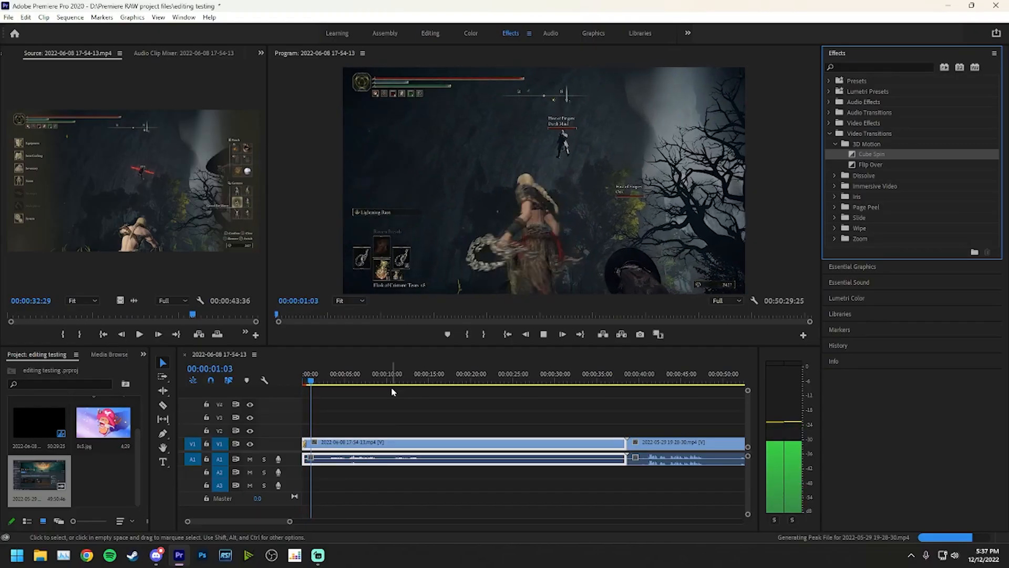
- Examine the Cube Spin transition up close by scrubbing the playhead through the start of the first clip
mouse_move(336, 382)
mouse_down()
mouse_move(302, 386)
mouse_move(320, 384)
mouse_up()
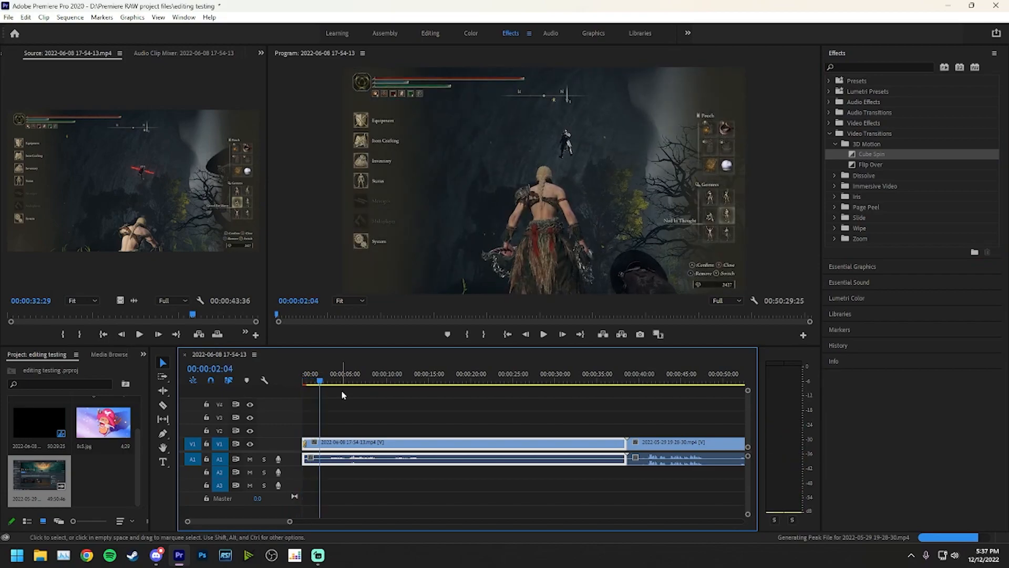
key(=)
key(=)
key(=)
key(=)
key(=)
key(=)
scroll(477, 402, up, 6)
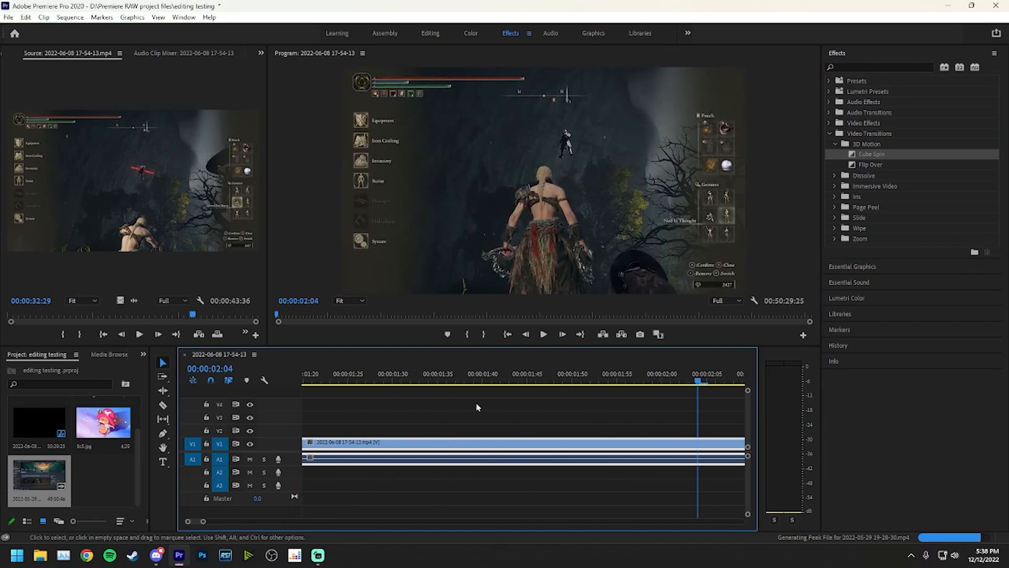
scroll(476, 401, up, 5)
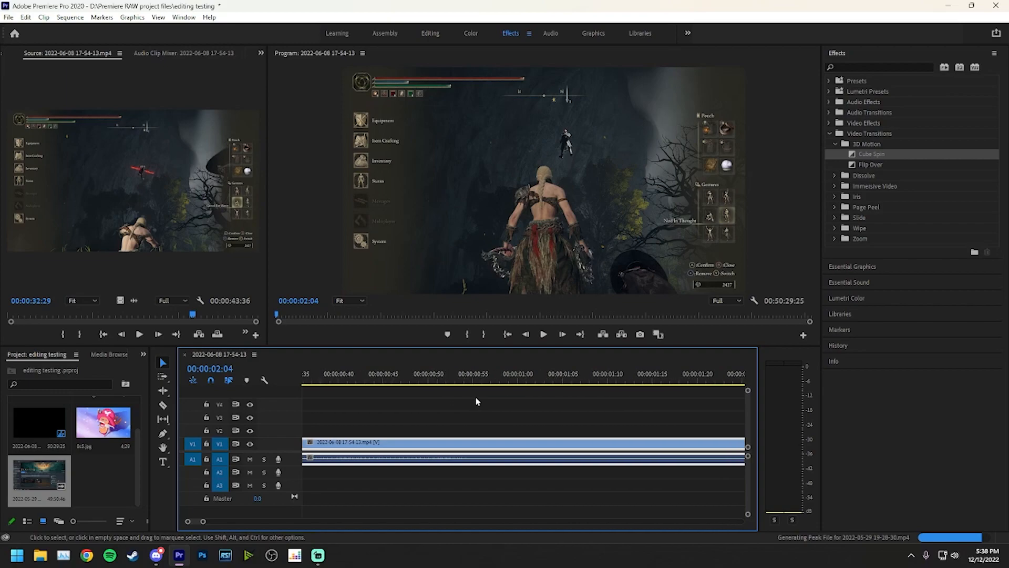
click(462, 446)
mouse_move(504, 378)
mouse_down()
mouse_move(405, 378)
mouse_move(496, 379)
mouse_up()
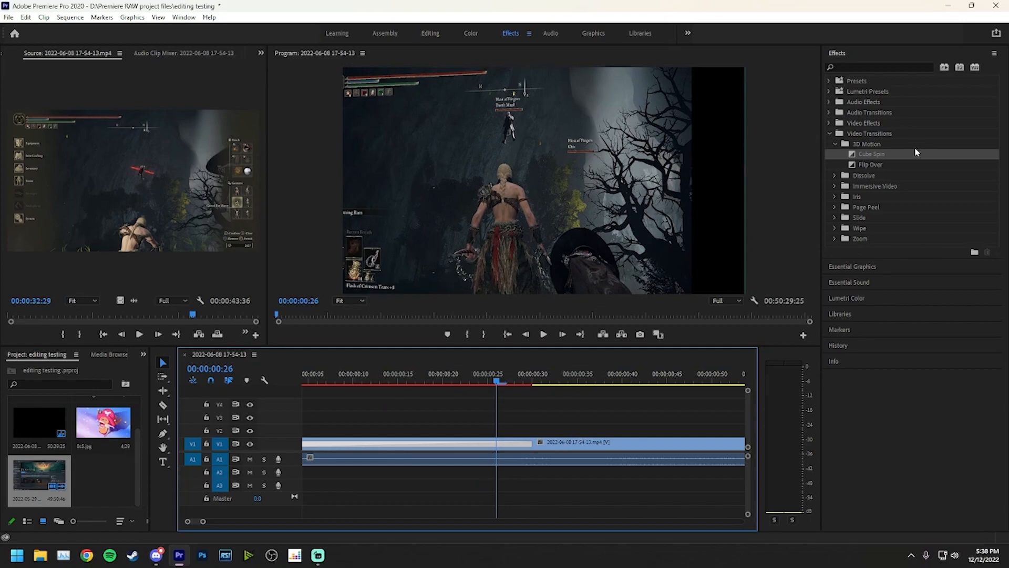
drag(496, 378, 559, 375)
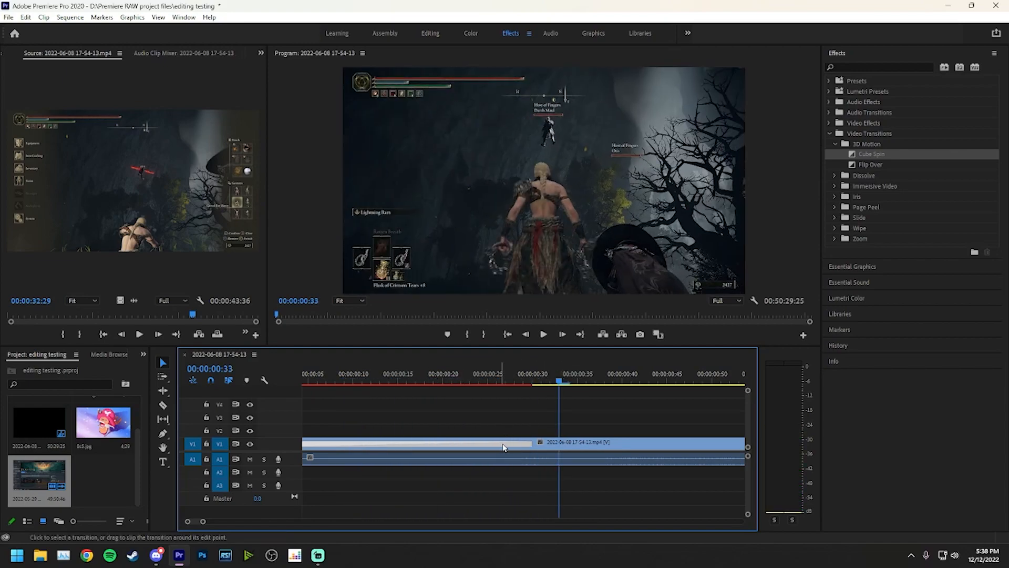
- Delete the Cube Spin transition from the start of the first clip
click(502, 447)
key(Delete)
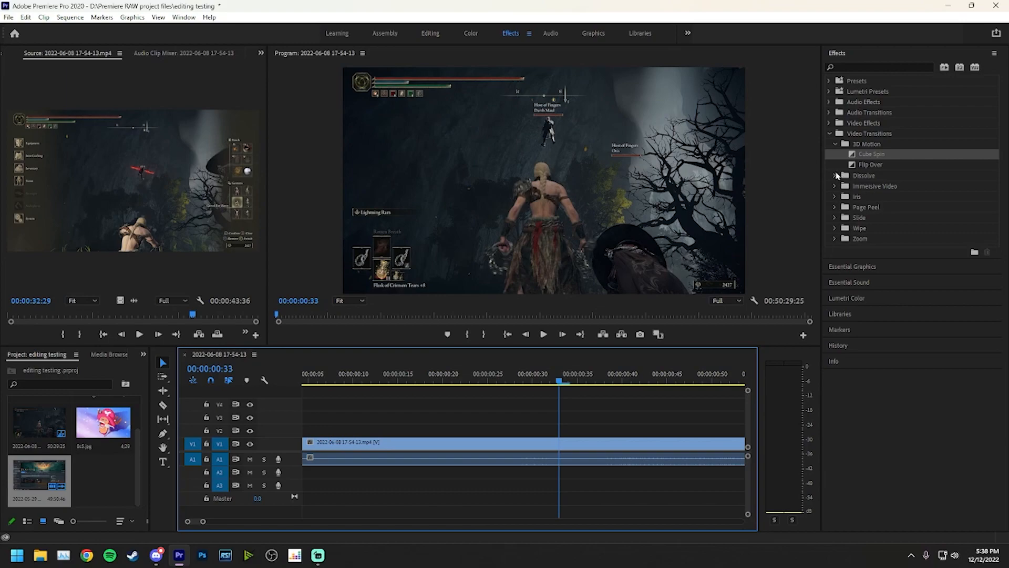
- Apply the Dip to Black transition from the Dissolve group to the start of the first clip on V1
click(835, 175)
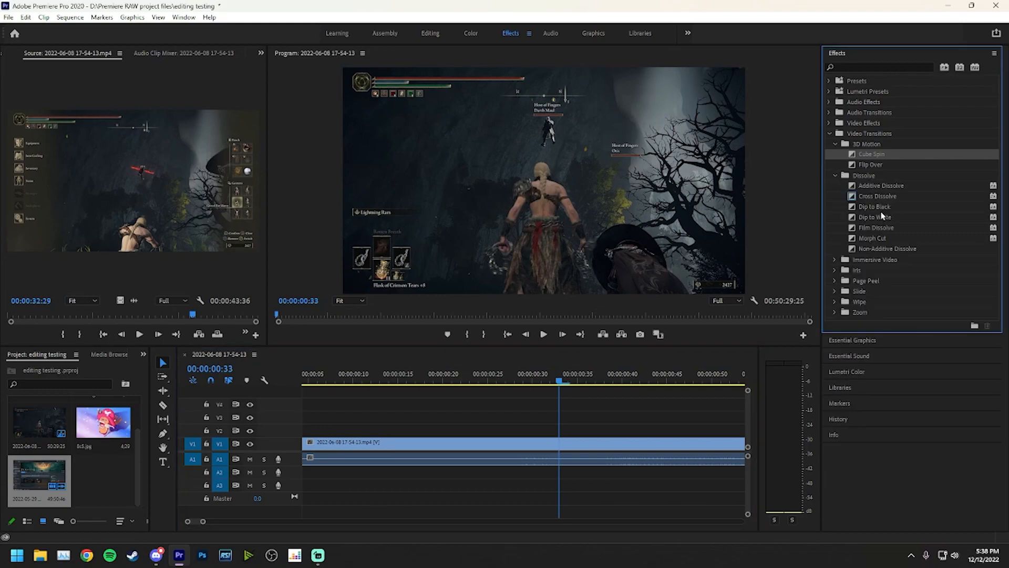
drag(878, 207, 304, 455)
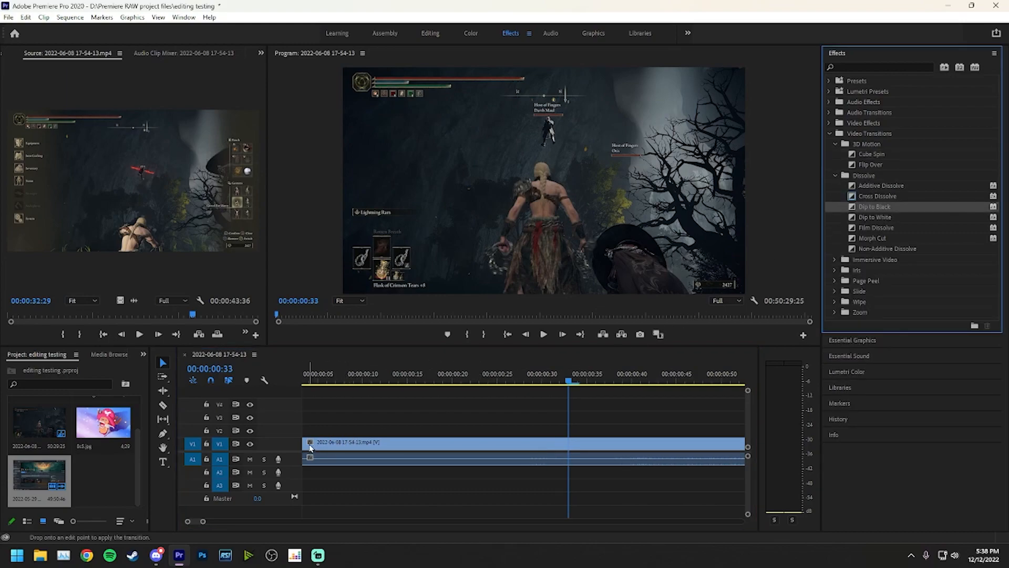
click(547, 405)
key(minus)
key(minus)
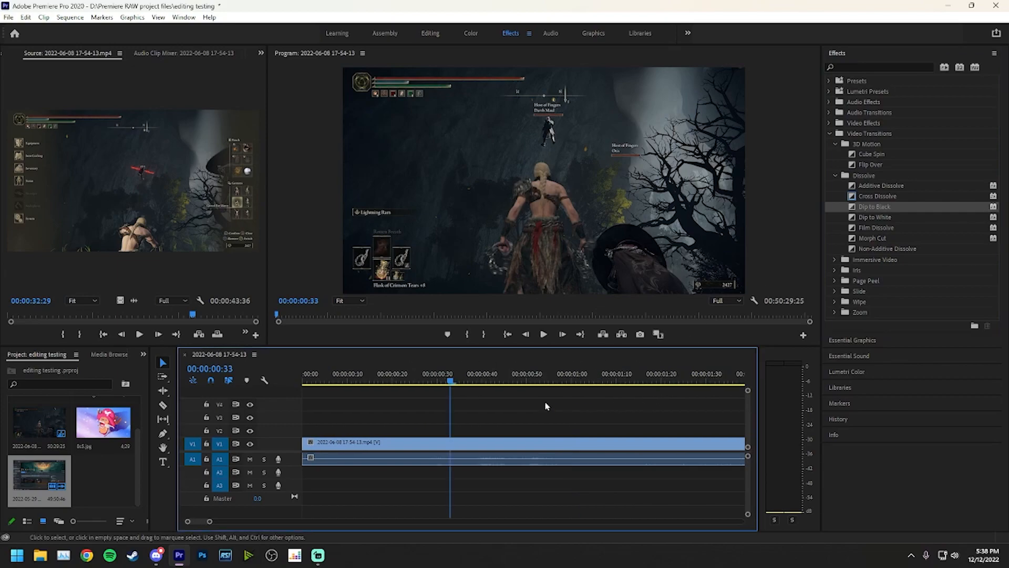
click(877, 209)
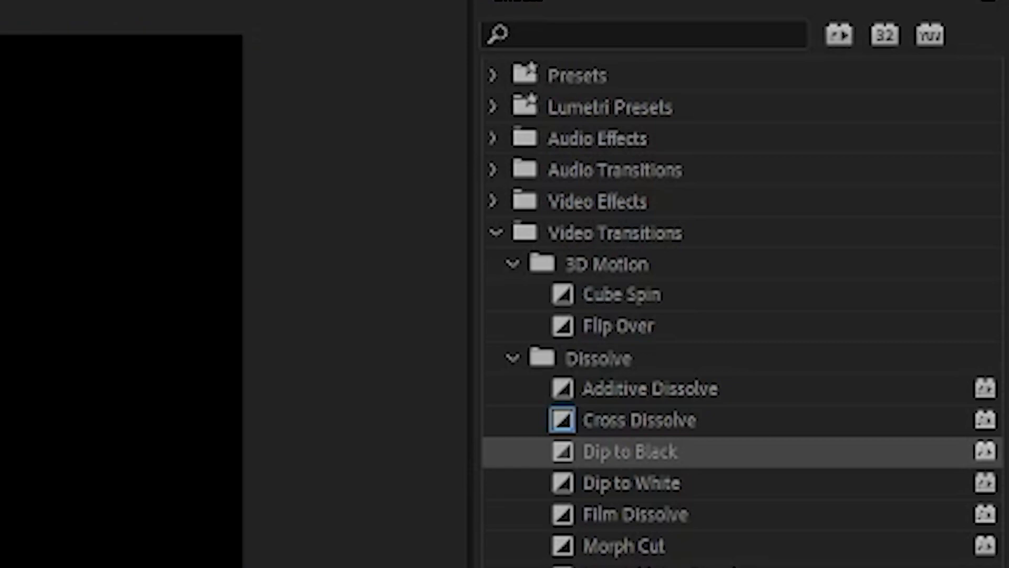
drag(652, 453, 473, 567)
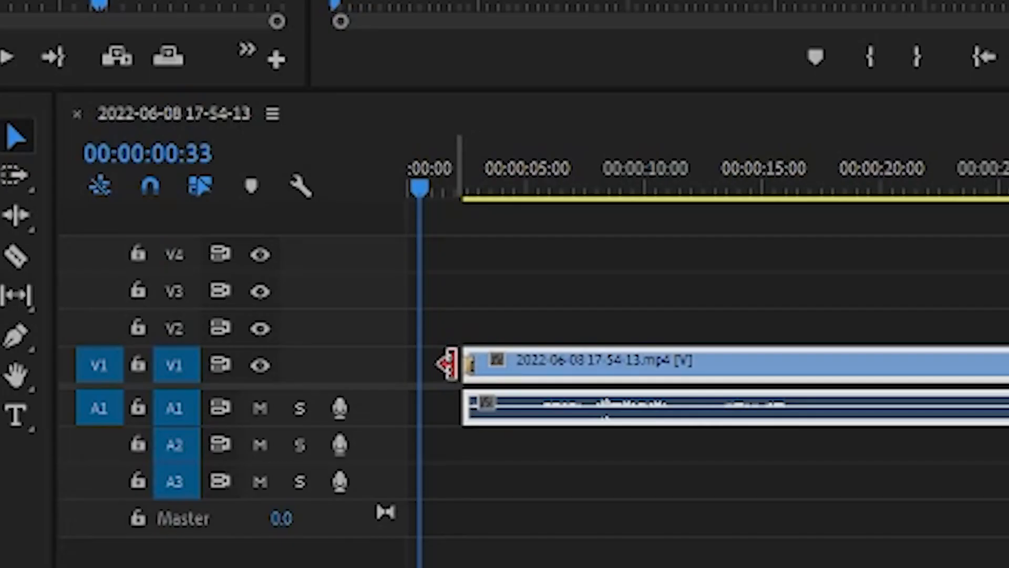
- Close the gap before the first clip so that it starts at 00:00:00:00
click(453, 363)
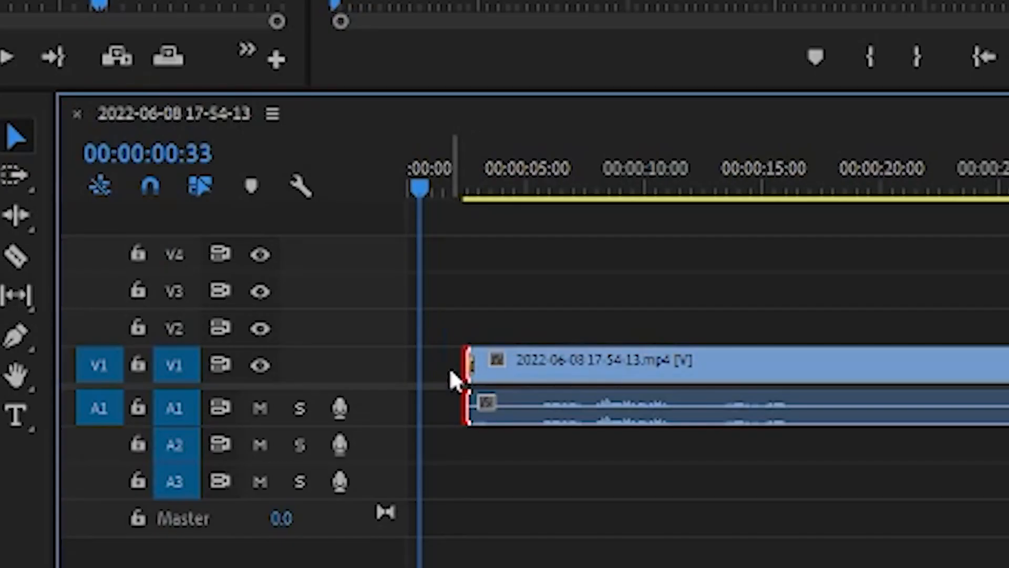
click(451, 370)
key(Delete)
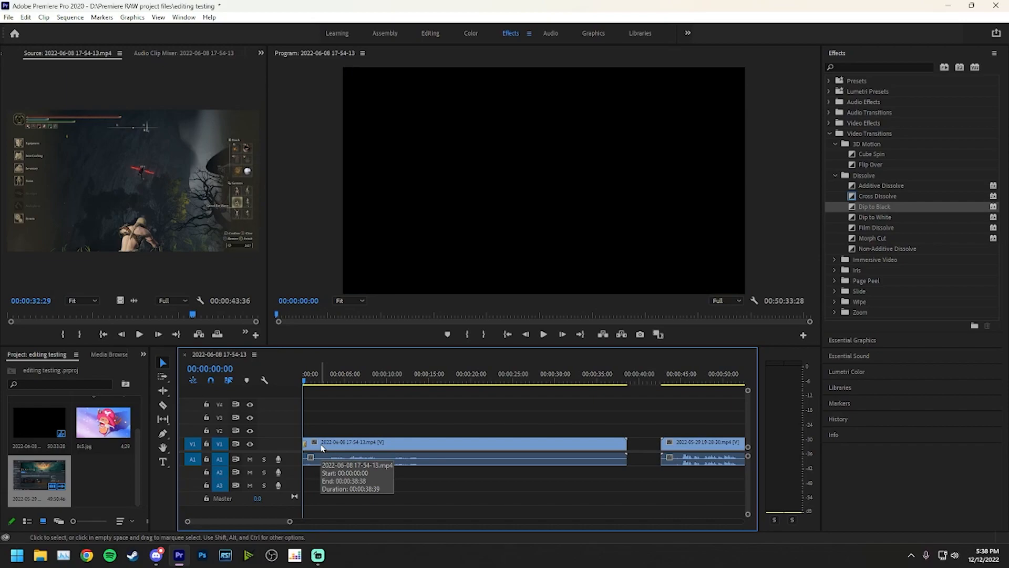
- Preview the Dip to Black transition twice by playing from the sequence start
key(space)
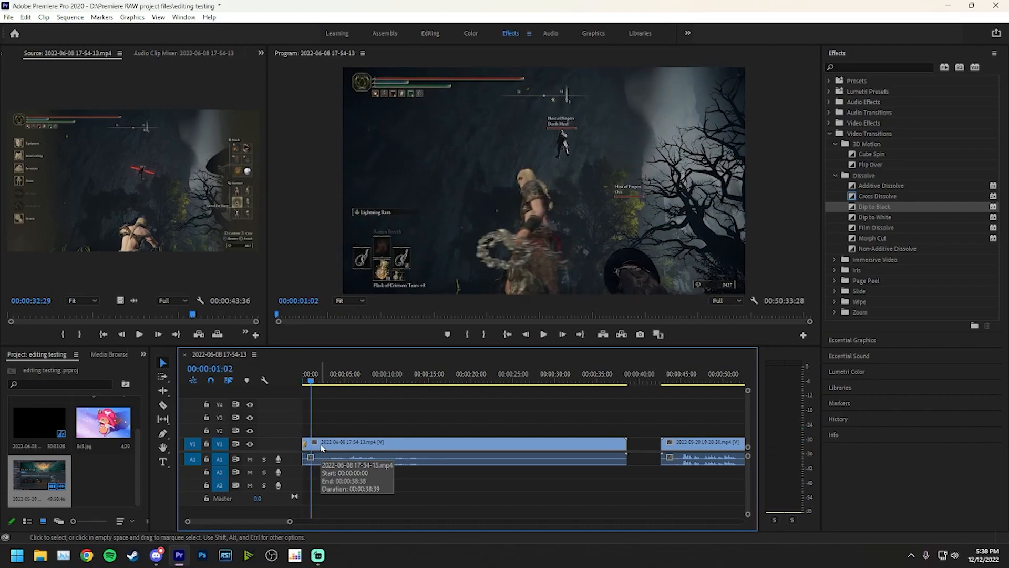
key(Home)
key(space)
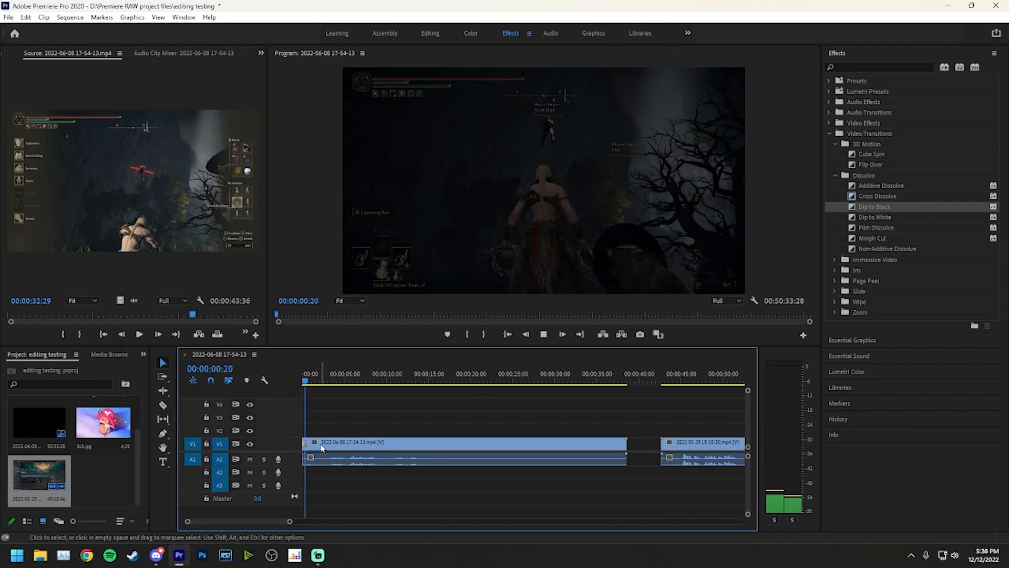
key(space)
- Select the Dip to Black transition and place the playhead at its end, at 00:00:00:30
key(equal)
key(equal)
key(equal)
key(equal)
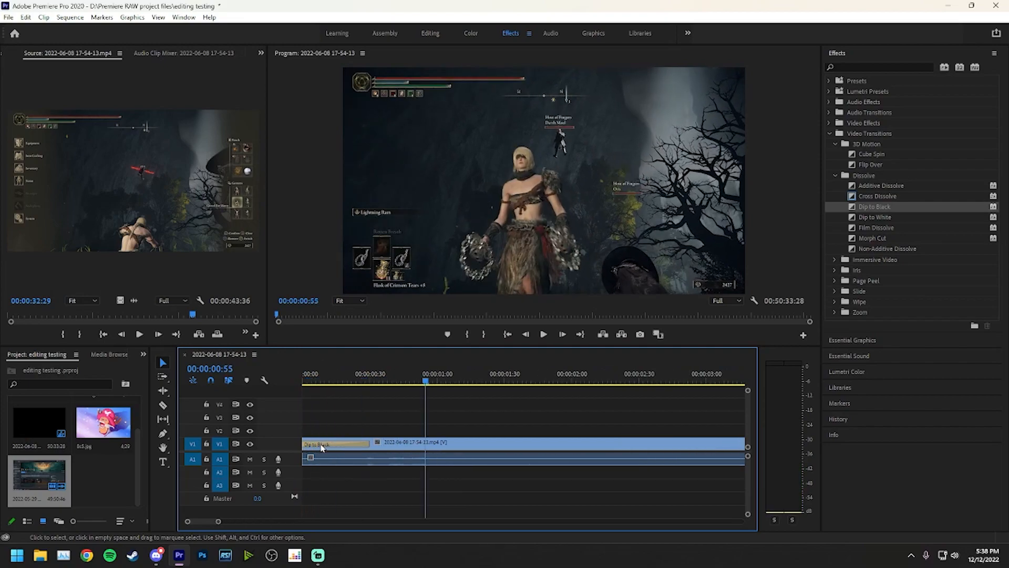
click(321, 445)
click(371, 381)
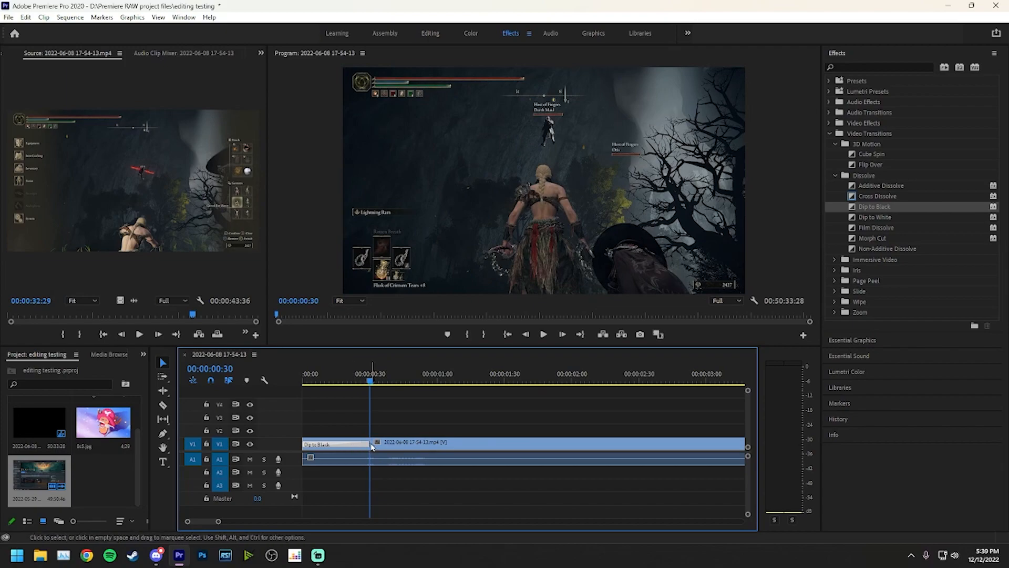
- Extend the Dip to Black transition at the sequence start to just under three seconds and preview it from the beginning
drag(367, 442, 686, 435)
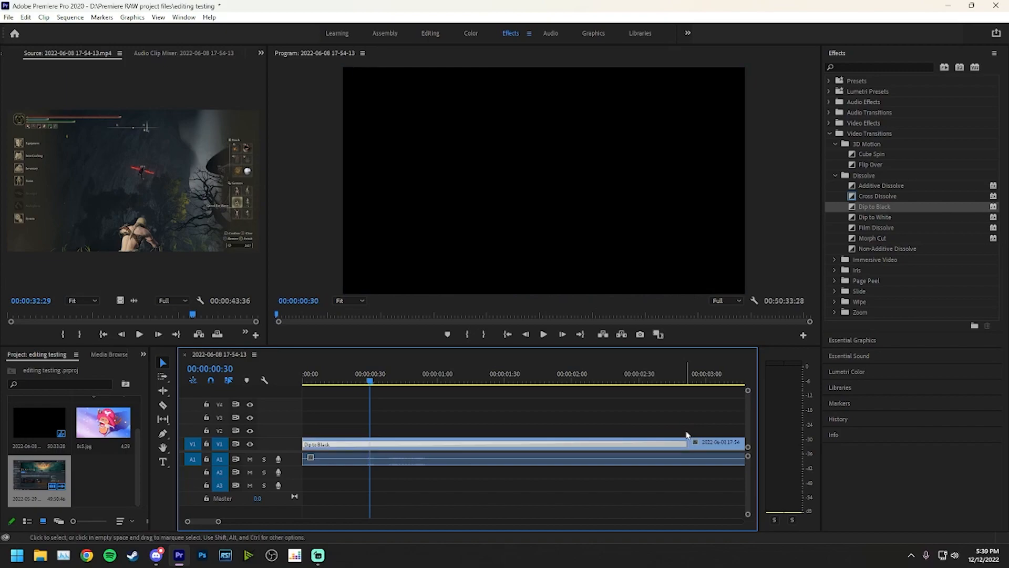
drag(370, 381, 249, 392)
key(space)
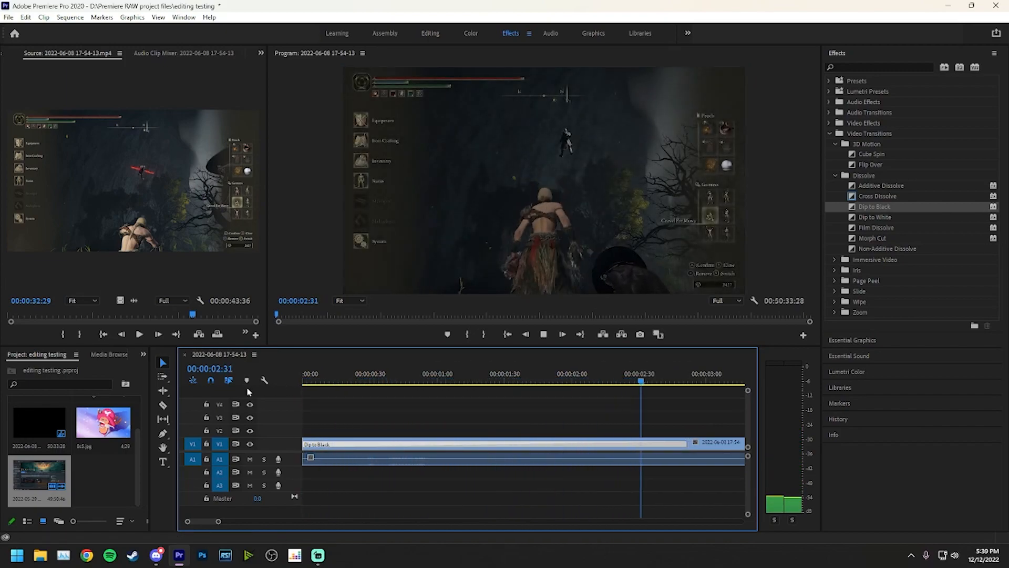
key(space)
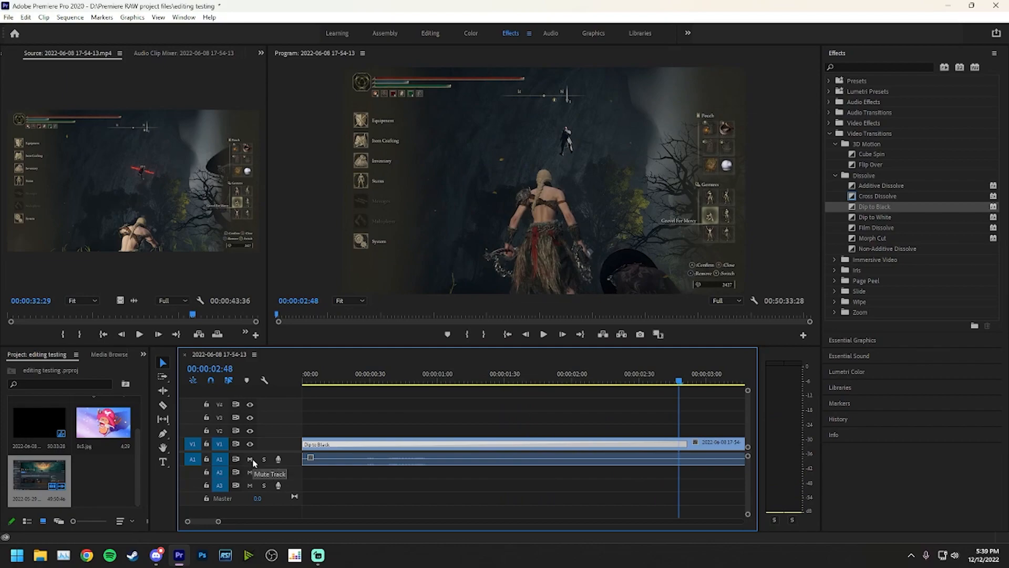
- Mute audio track A1 and shorten the Dip to Black transition at the sequence start to a few frames
click(251, 459)
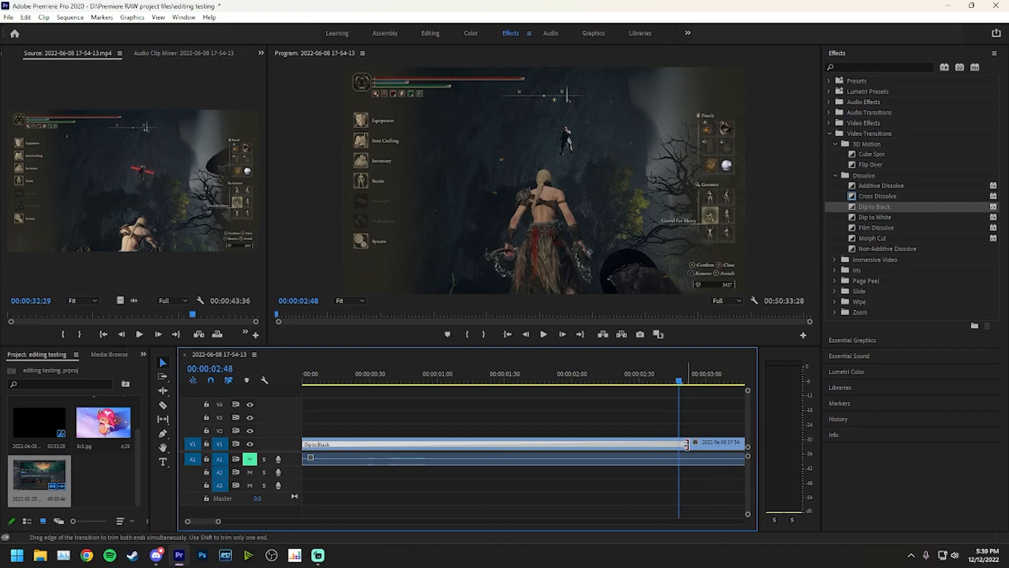
drag(682, 445, 316, 440)
drag(311, 381, 291, 382)
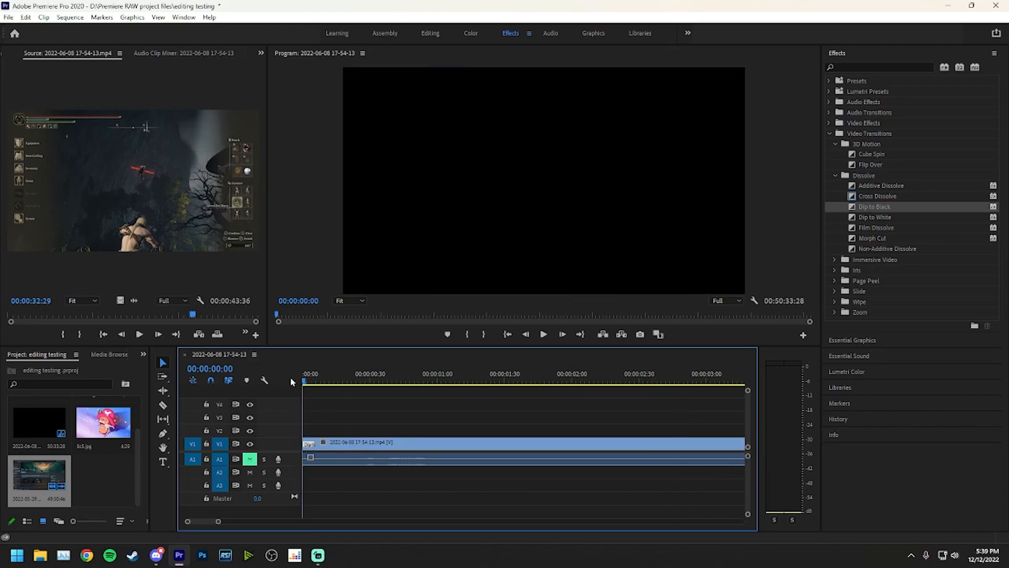
key(space)
click(308, 382)
click(309, 382)
- Delete the Dip to Black transition from the start of the first clip on V1
click(310, 445)
click(310, 444)
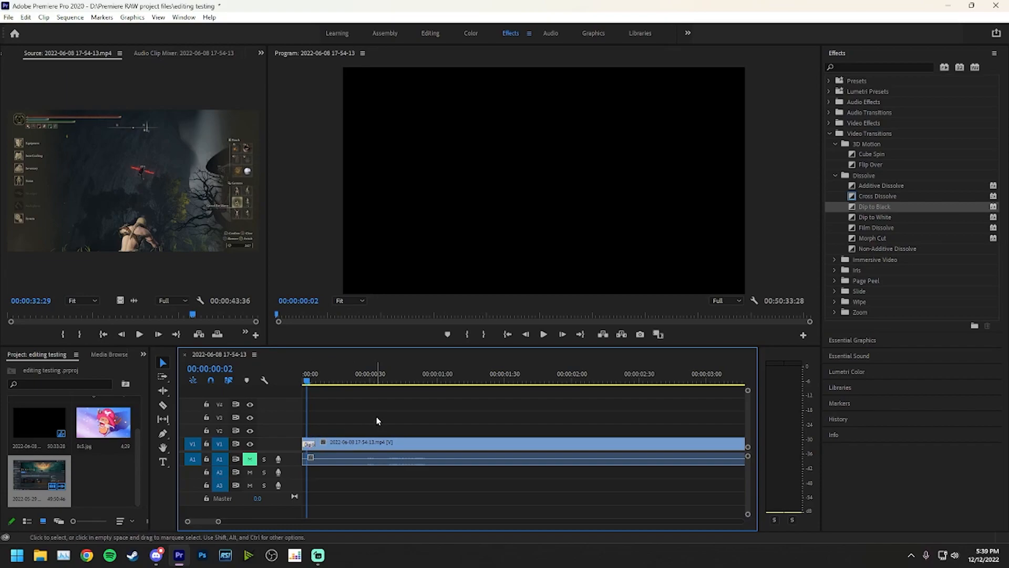
key(Delete)
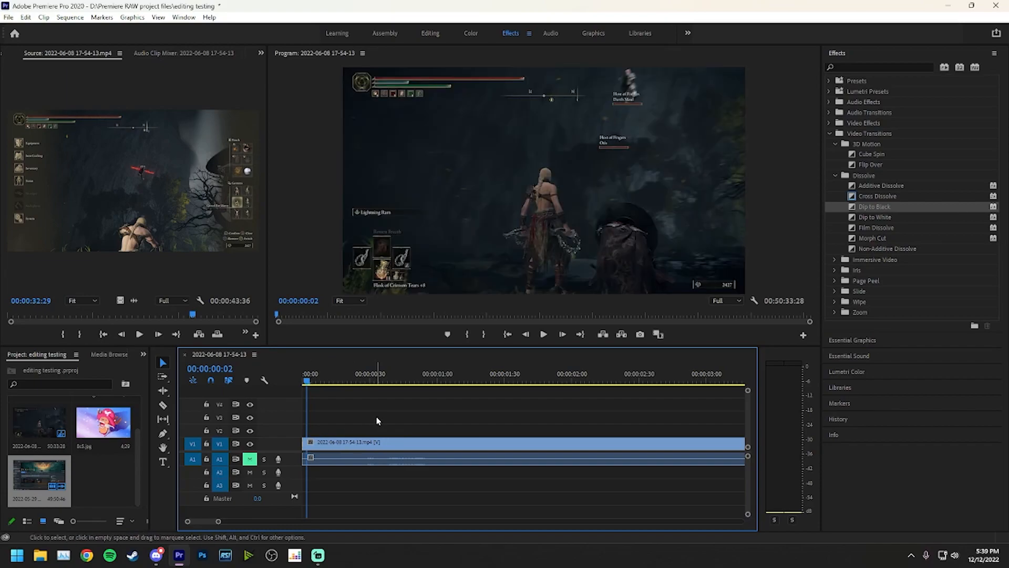
- Close the gap between the two clips on V1 by moving the second clip against the end of the first
key(backslash)
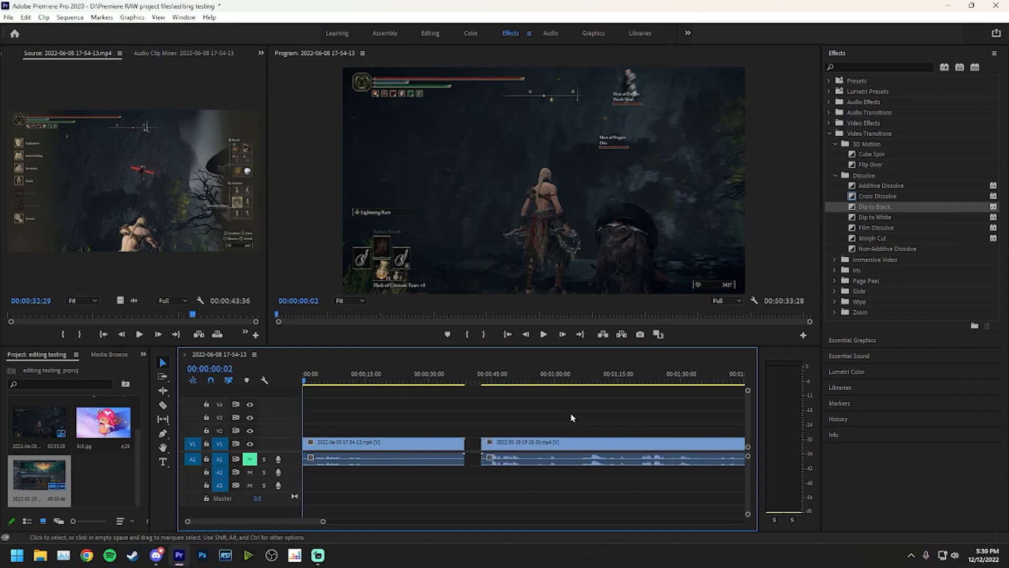
drag(518, 446, 501, 445)
drag(476, 389, 433, 382)
- Apply the Dip to Black transition to the cut between the two V1 clips, accepting repeated frames
click(868, 206)
drag(869, 207, 473, 453)
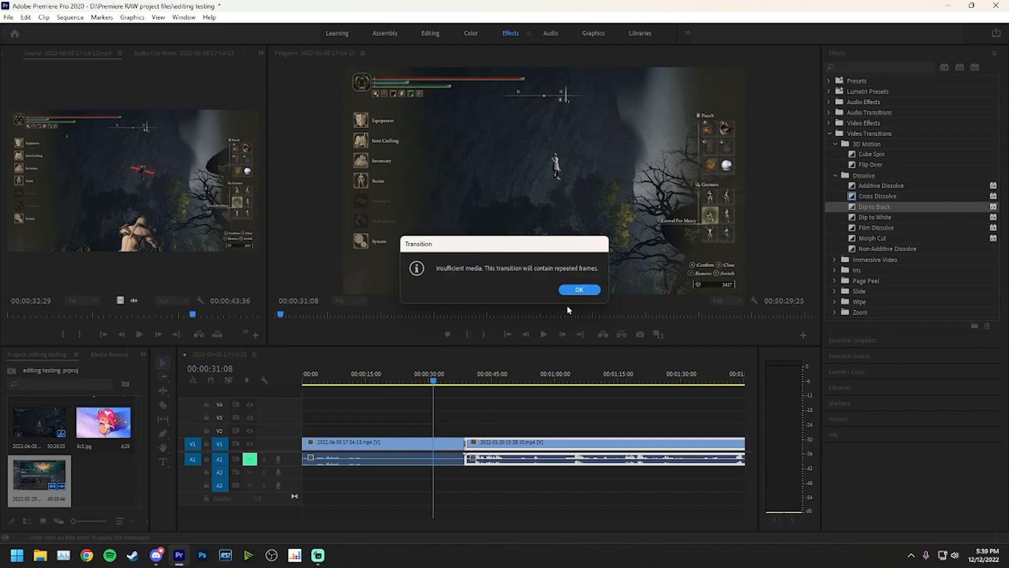
click(580, 289)
click(543, 406)
key(equal)
key(equal)
key(equal)
key(equal)
scroll(579, 399, down, 6)
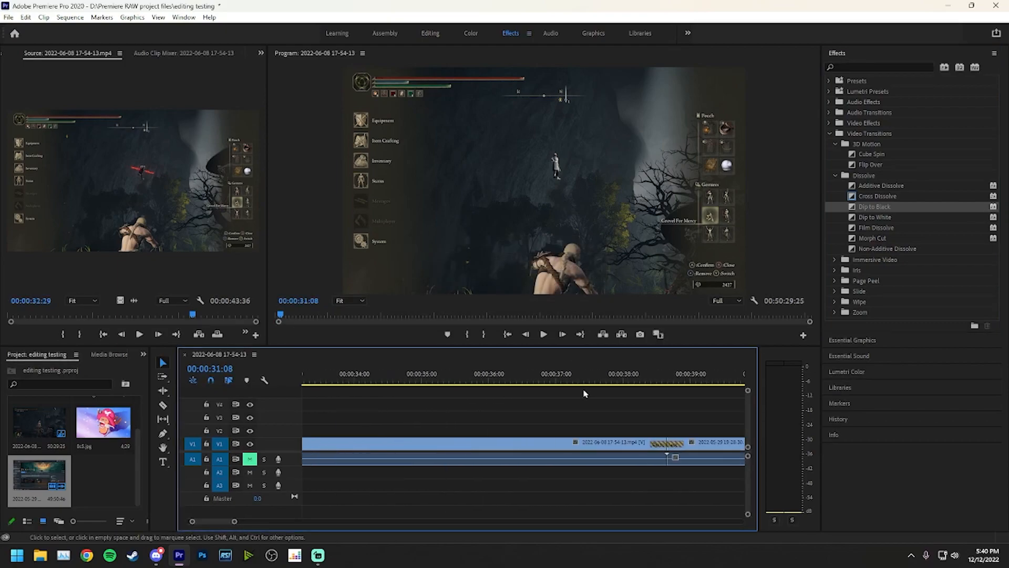
- Place the playhead at 00:00:38:07, just before the cut, and delete the Dip to Black transition there
click(599, 382)
mouse_move(599, 382)
mouse_down()
mouse_move(640, 382)
mouse_move(535, 383)
mouse_move(613, 382)
mouse_move(584, 382)
mouse_up()
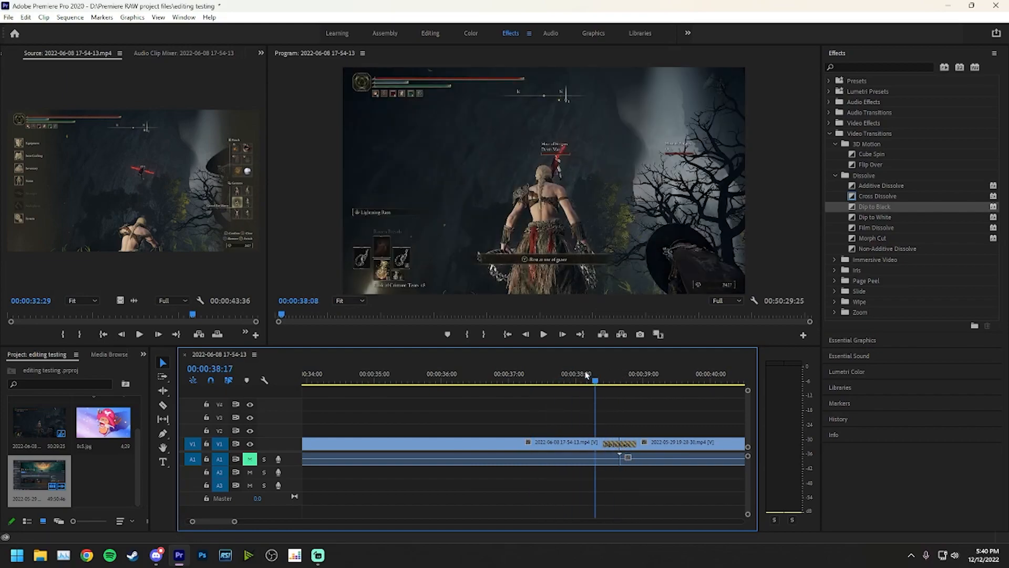
click(626, 448)
key(Delete)
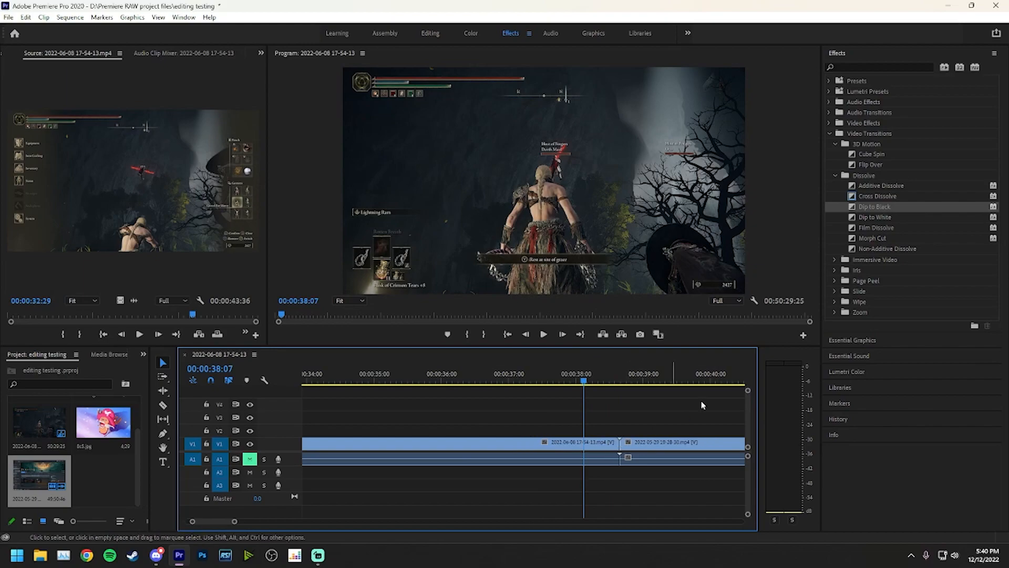
- Apply the Dip to White transition to the cut between the two V1 clips, accepting repeated frames, and preview it
drag(883, 218, 628, 455)
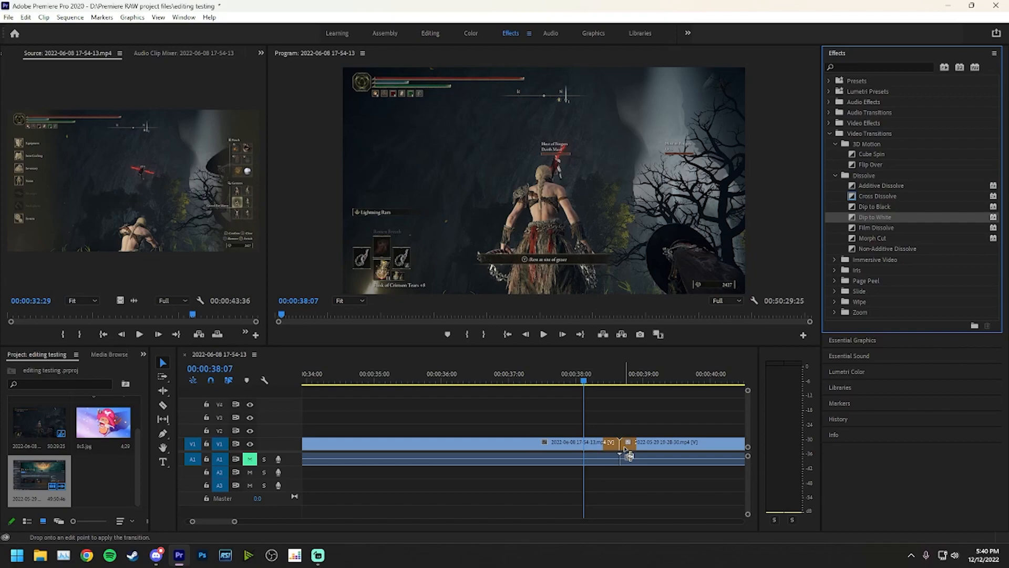
drag(628, 453, 628, 454)
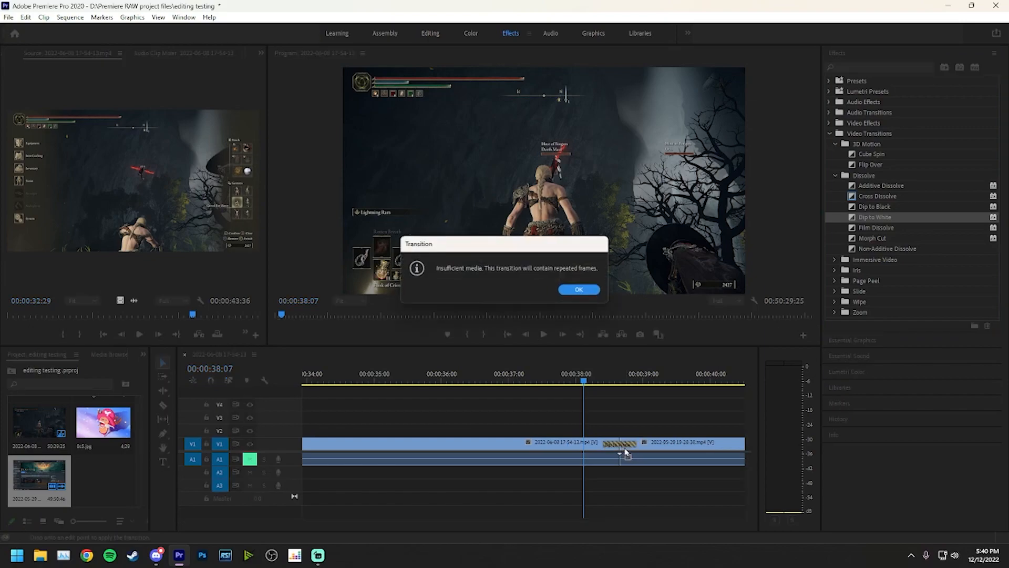
click(583, 291)
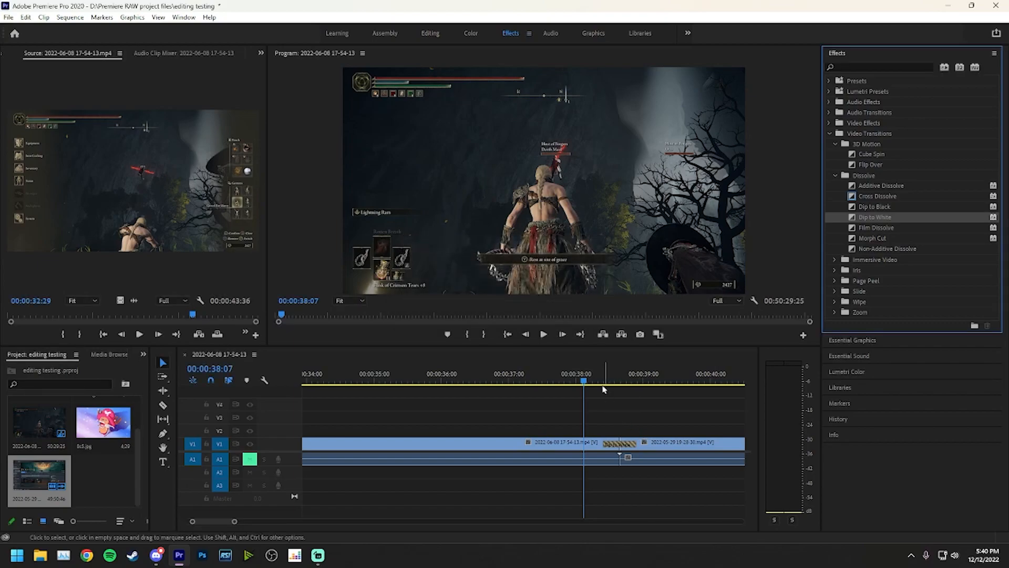
click(543, 377)
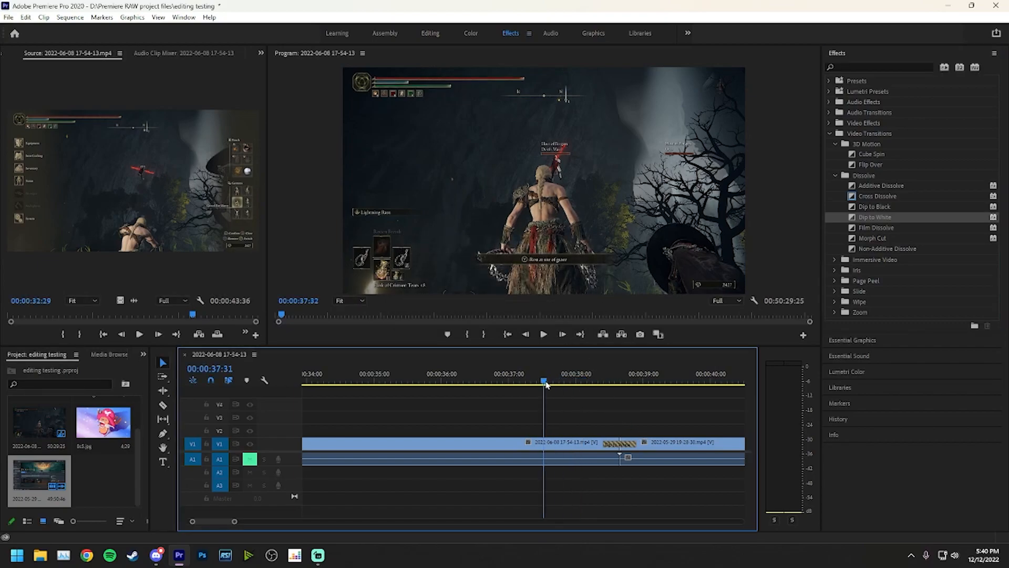
click(544, 335)
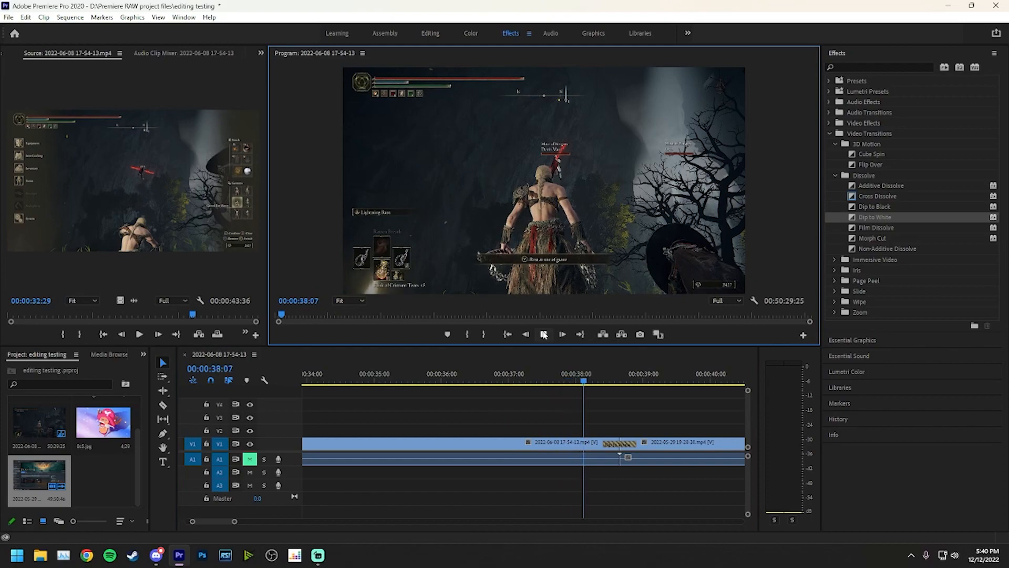
click(543, 334)
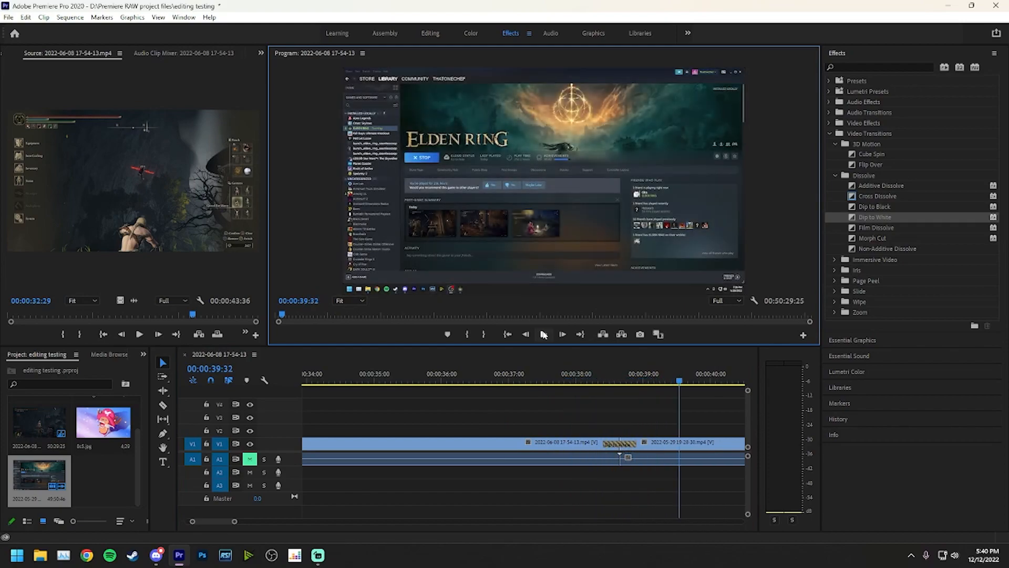
- Lengthen the Dip to White transition to start just before 00:00:38:00 and preview it from 00:00:36:34
click(634, 441)
drag(634, 441, 572, 442)
drag(584, 380, 481, 379)
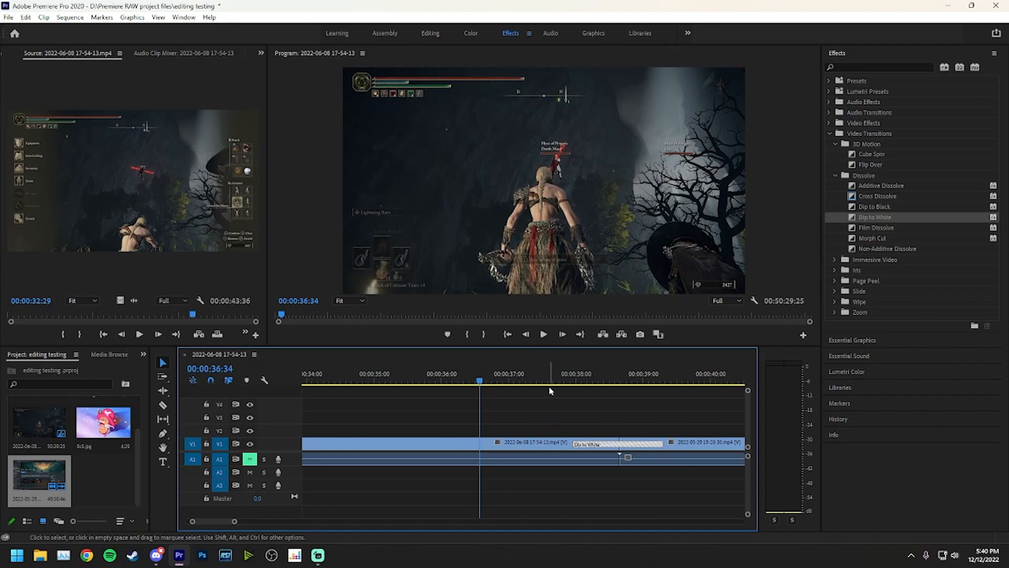
key(space)
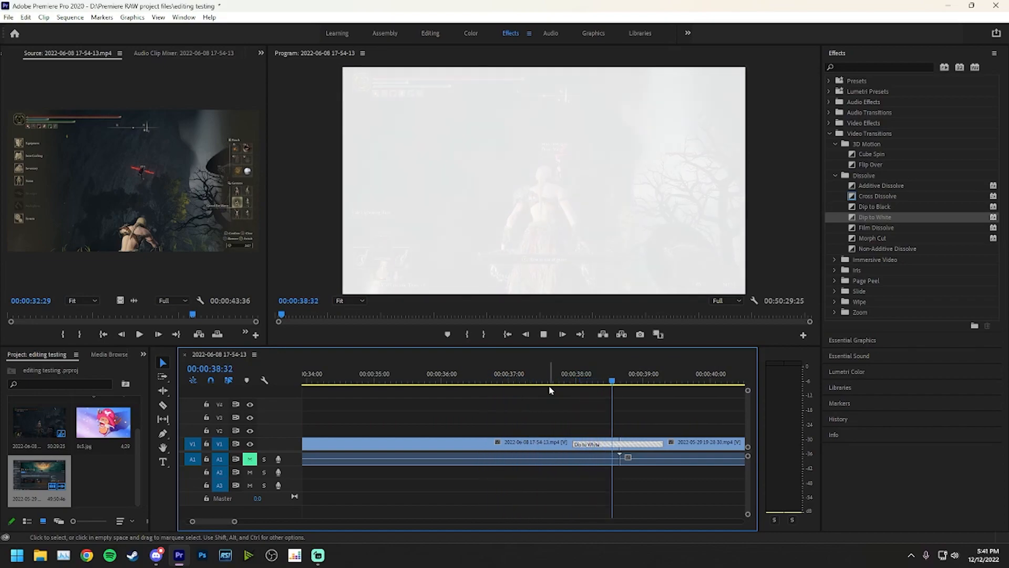
key(space)
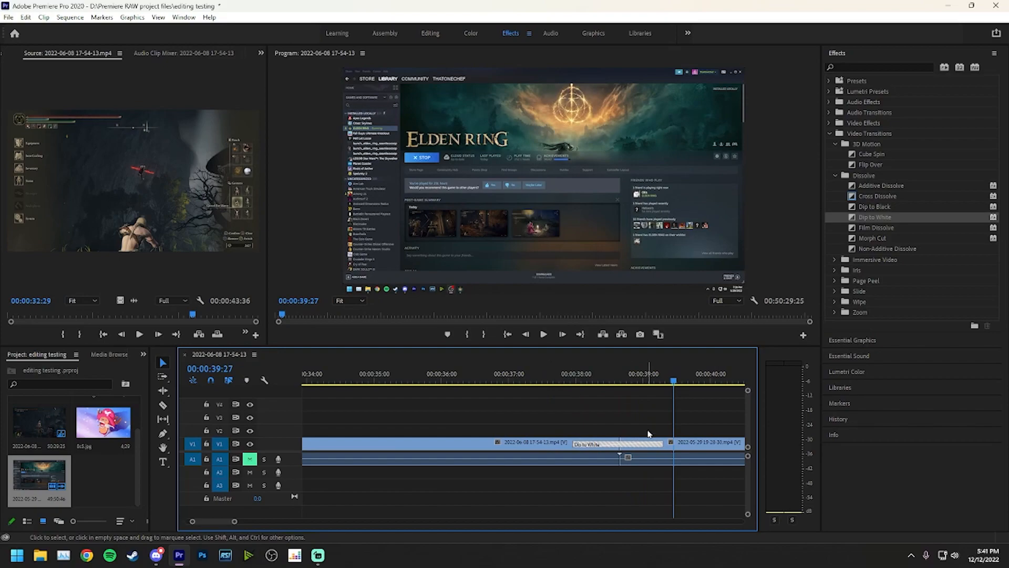
- Delete the Dip to White transition from the cut and look through the Immersive Video transitions
click(655, 446)
key(Delete)
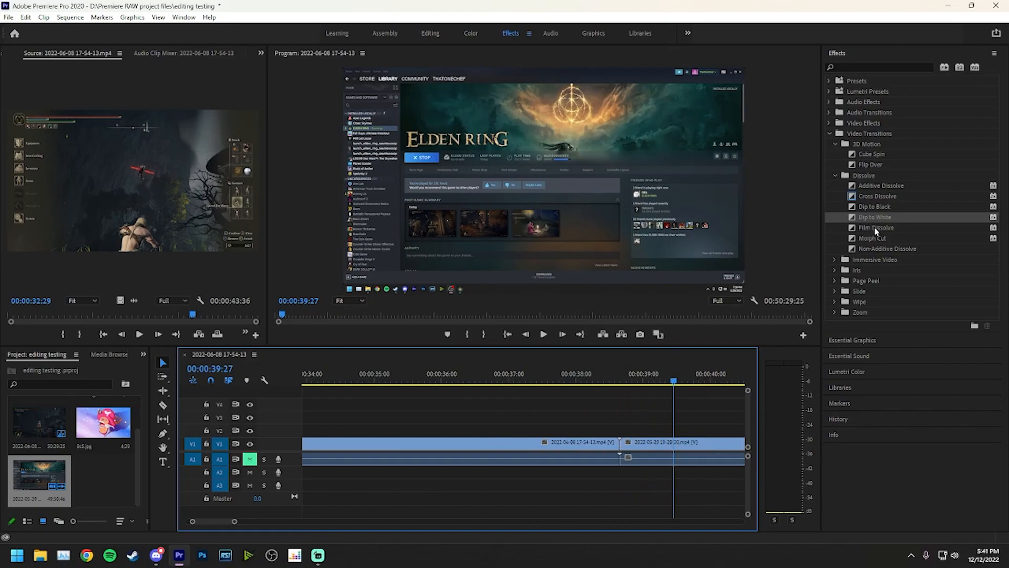
click(836, 260)
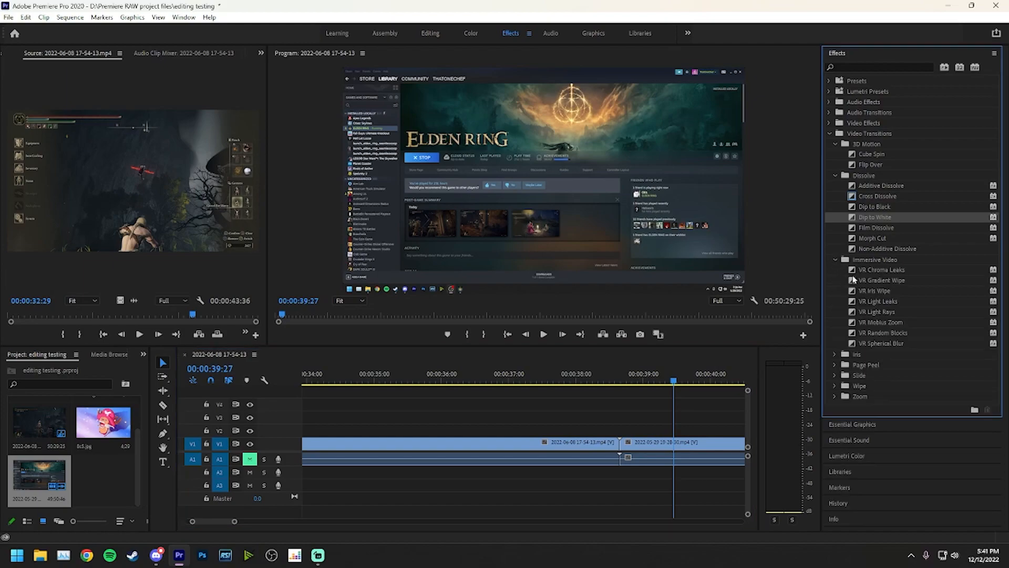
click(839, 259)
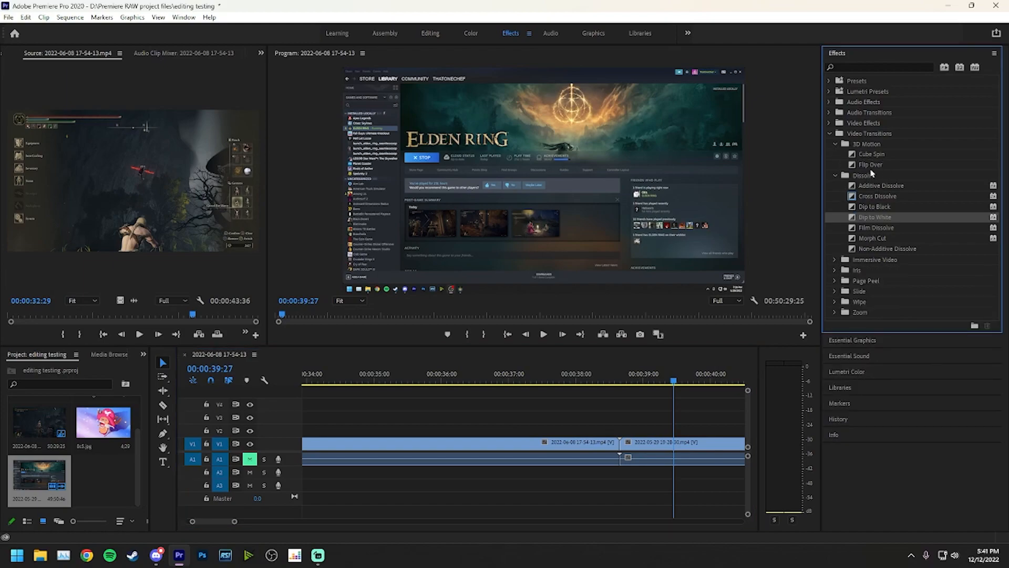
- Try the Morph Cut transition on the cut between the two V1 clips, scrub into it, and delete it
drag(868, 239, 622, 428)
click(579, 289)
mouse_move(597, 381)
mouse_down()
mouse_move(608, 380)
mouse_move(582, 380)
mouse_up()
mouse_move(607, 383)
mouse_down()
mouse_move(653, 383)
mouse_move(599, 386)
mouse_move(612, 383)
mouse_up()
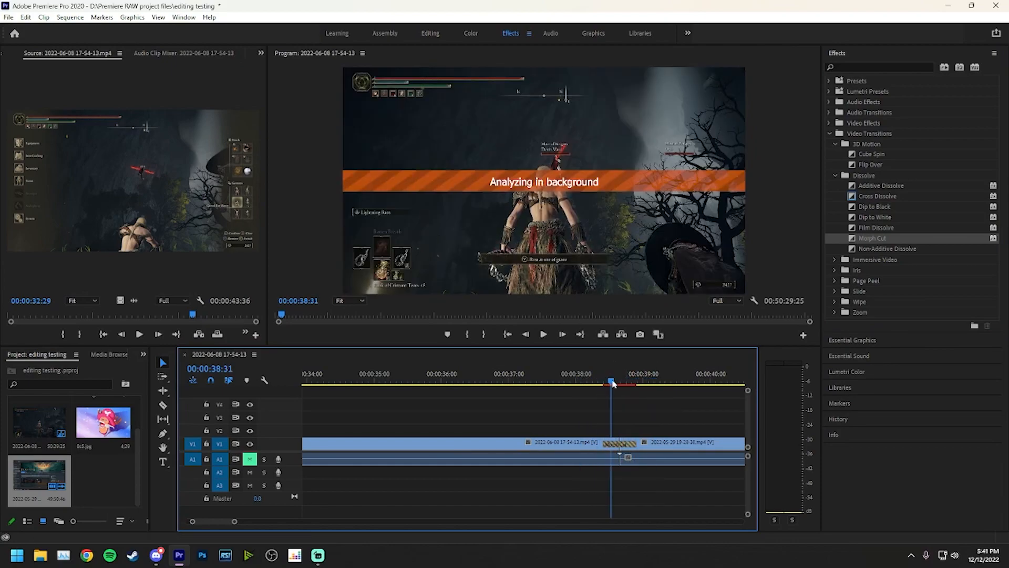
click(622, 447)
key(Delete)
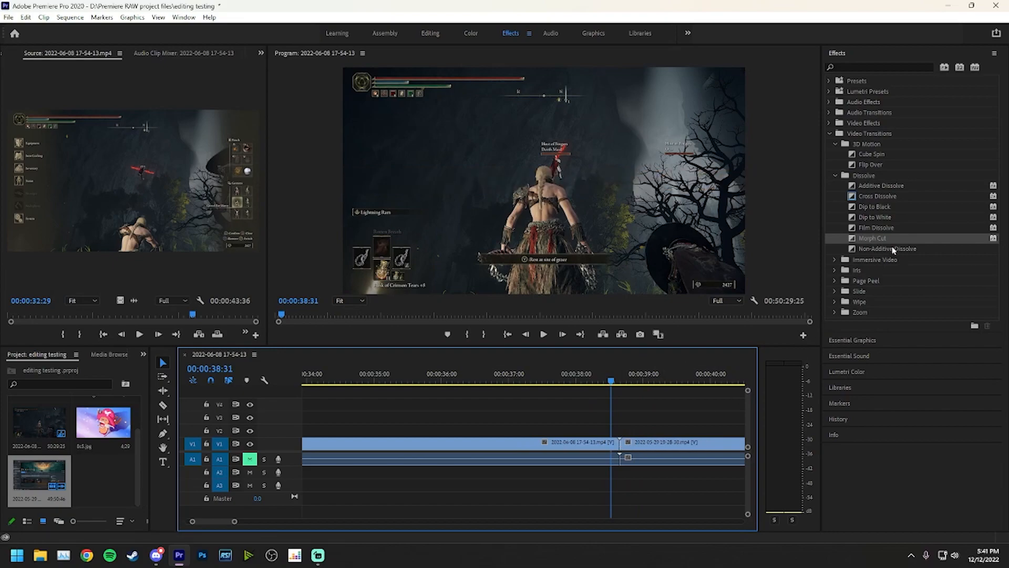
- Try the Film Dissolve transition on the cut between the two V1 clips, check it at 00:00:38:38, and delete it
click(899, 228)
drag(702, 389, 619, 444)
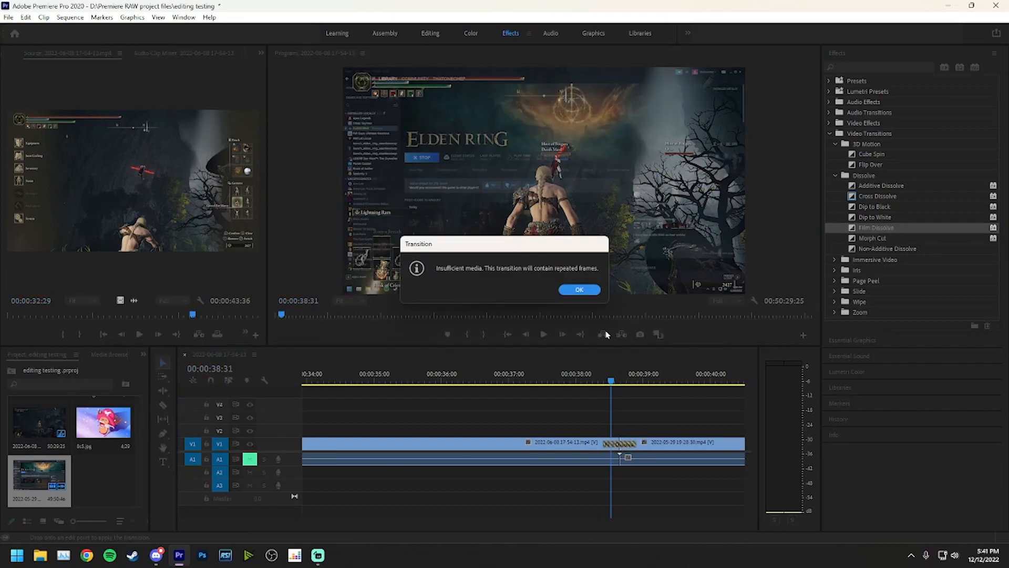
click(580, 289)
mouse_move(612, 383)
mouse_down()
mouse_move(640, 383)
mouse_move(567, 383)
mouse_move(673, 383)
mouse_move(619, 383)
mouse_up()
key(space)
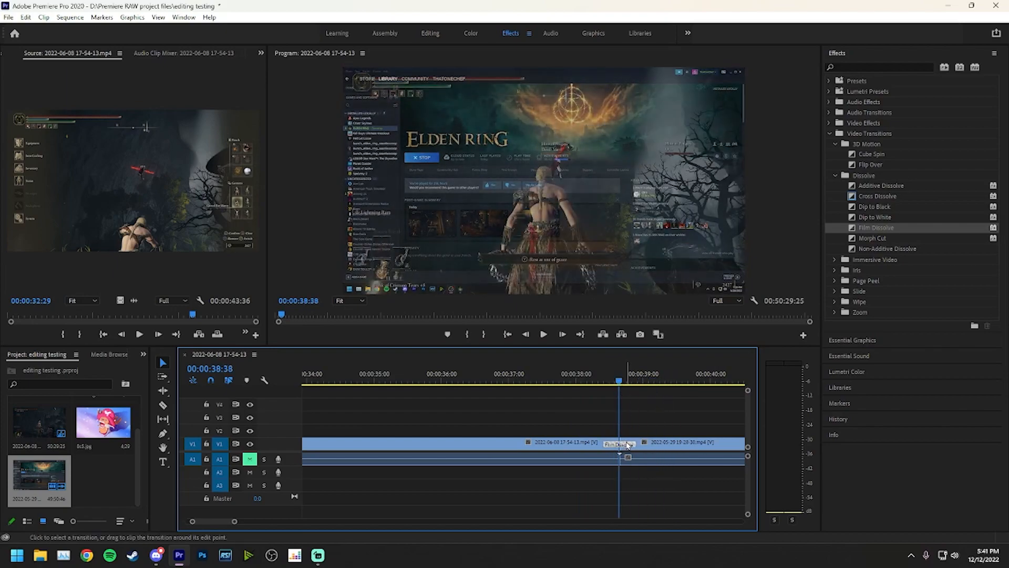
click(628, 445)
key(Delete)
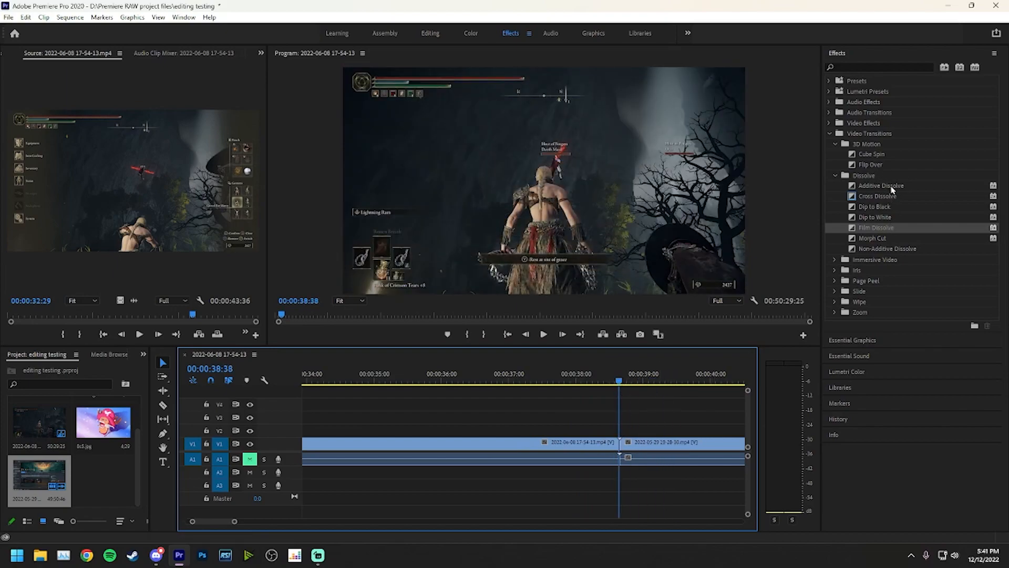
- Try the Additive Dissolve transition on the cut between the two V1 clips, check it at 00:00:38:44, and delete it
drag(892, 190, 620, 443)
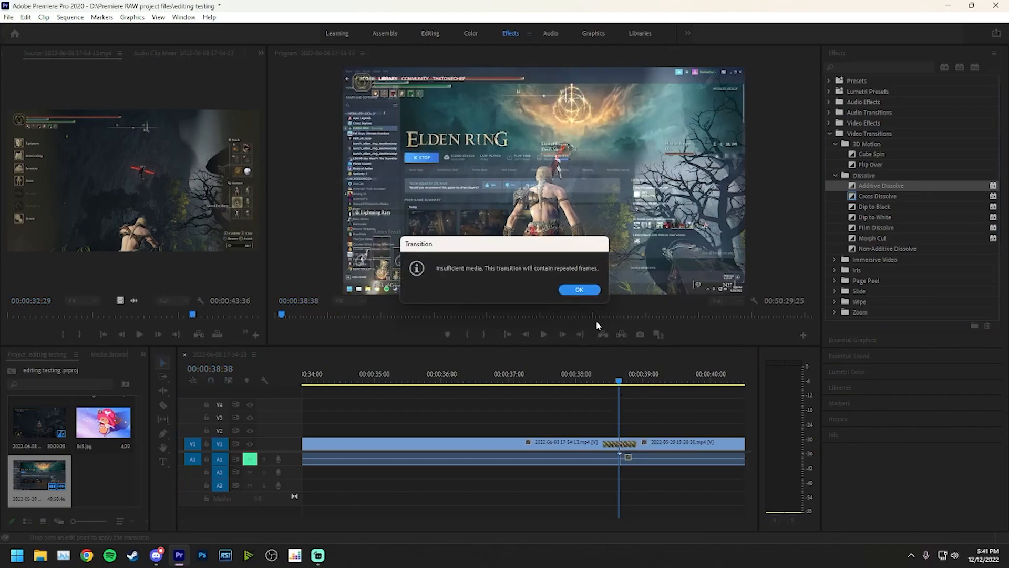
click(579, 289)
mouse_move(619, 383)
mouse_down()
mouse_move(596, 383)
mouse_move(626, 382)
mouse_up()
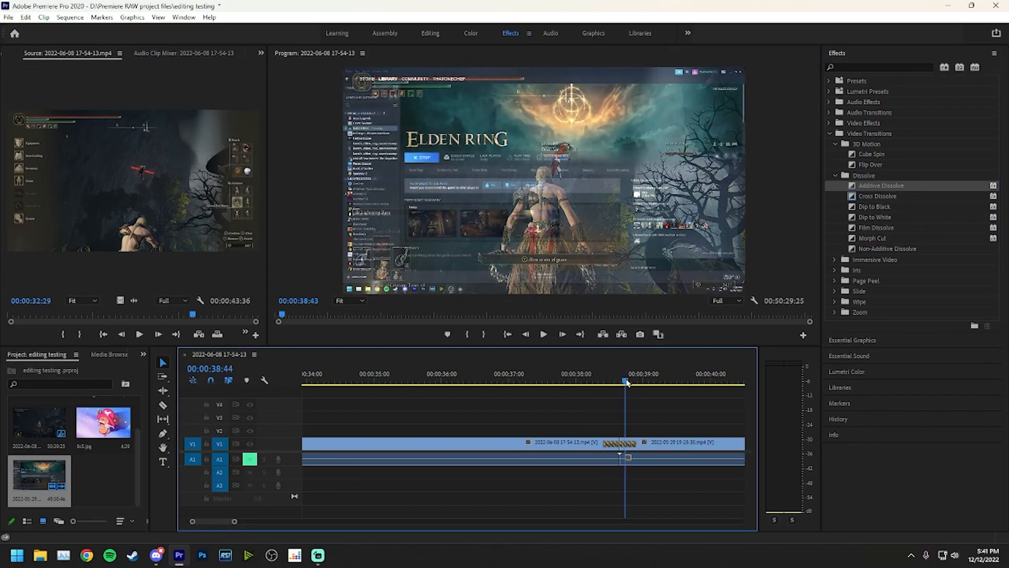
click(620, 443)
key(Delete)
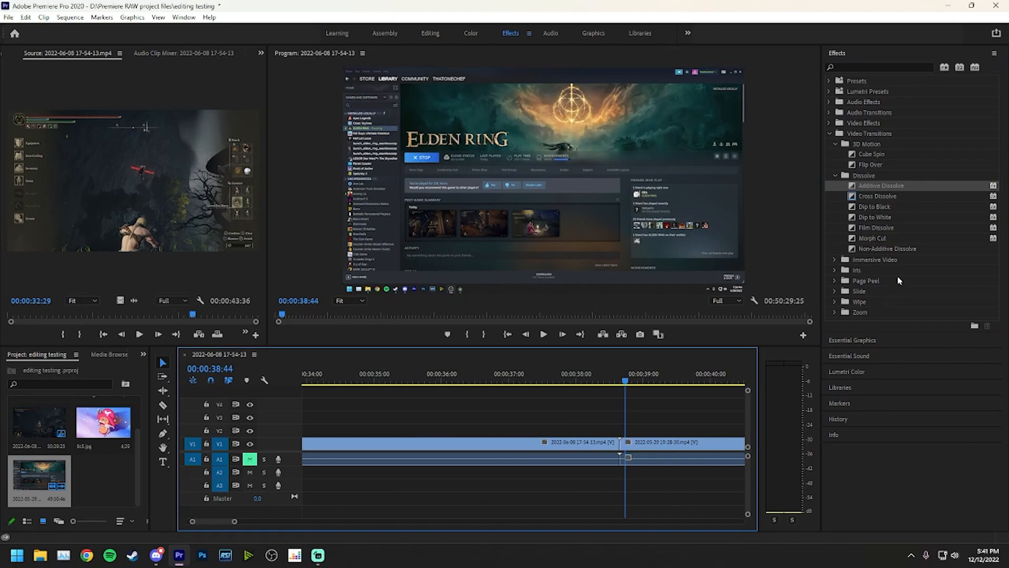
- Try the Page Peel transition on the cut between the two V1 clips, scrub through it, and delete it
click(835, 281)
drag(859, 291, 620, 443)
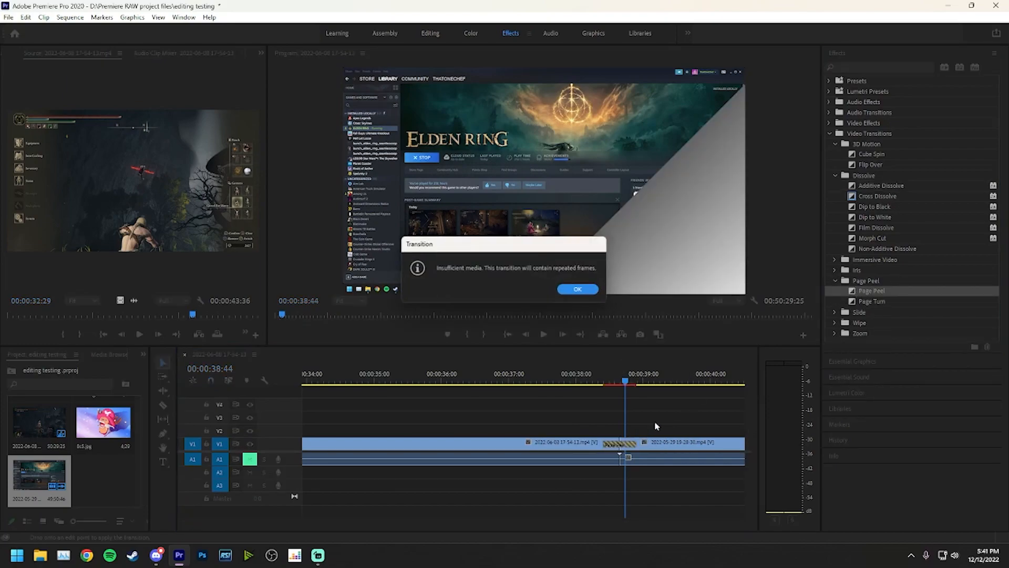
click(592, 291)
mouse_move(631, 375)
mouse_down()
mouse_move(590, 380)
mouse_move(638, 380)
mouse_up()
click(624, 447)
key(Delete)
- Show the whole sequence in the timeline, through to the end of the last clip
scroll(646, 403, down, 5)
key(minus)
key(minus)
key(minus)
key(minus)
key(minus)
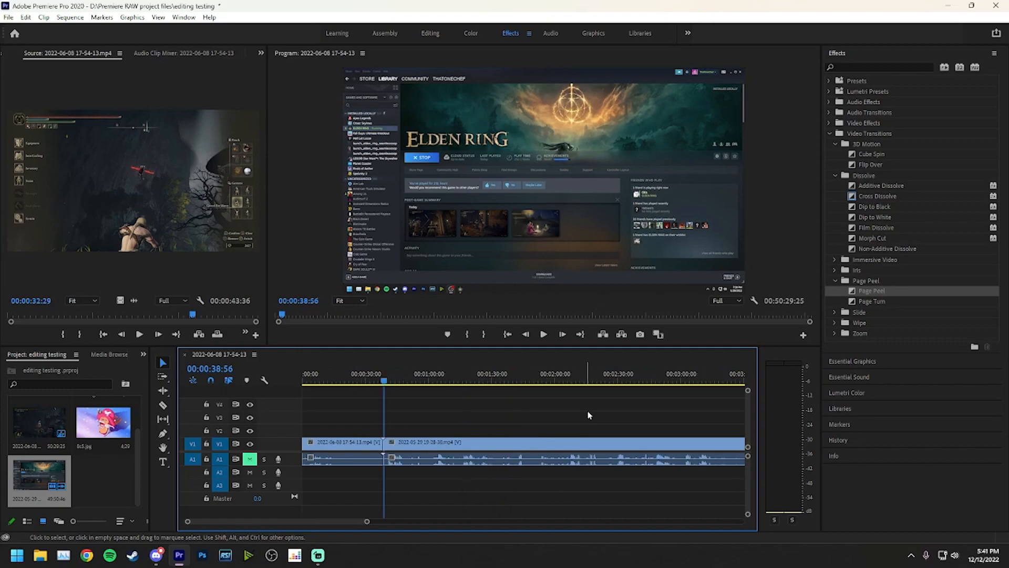
key(minus)
key(minus)
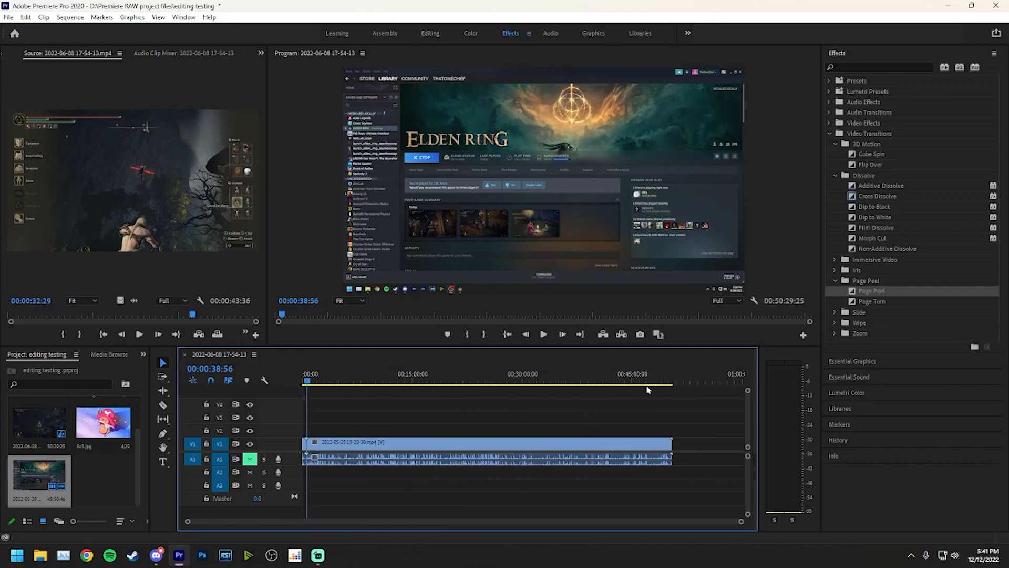
- Apply the Gradient Wipe transition to the end of the last V1 clip, accepting a softness of 10
click(835, 323)
scroll(875, 339, down, 2)
drag(887, 340, 673, 451)
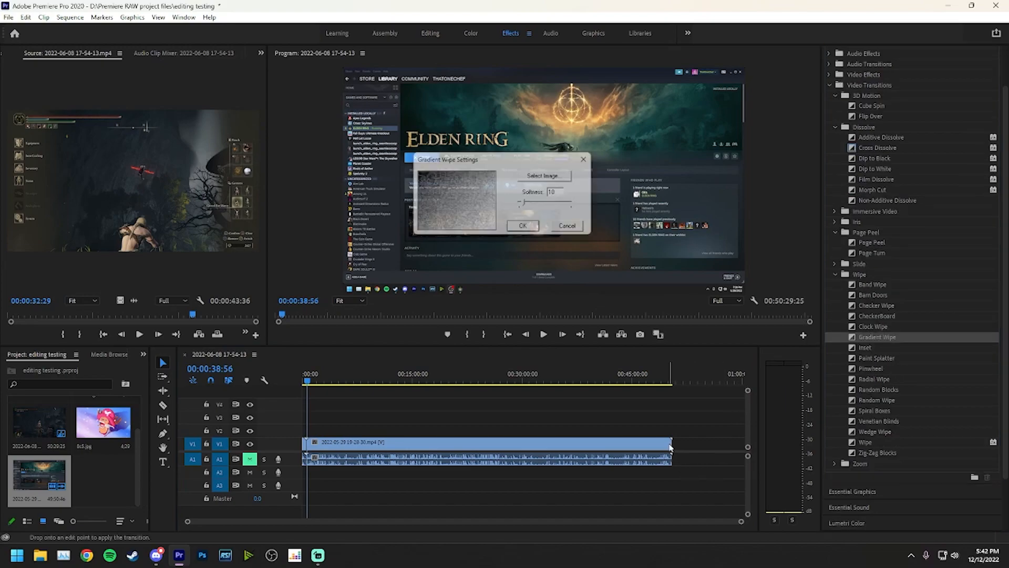
click(527, 229)
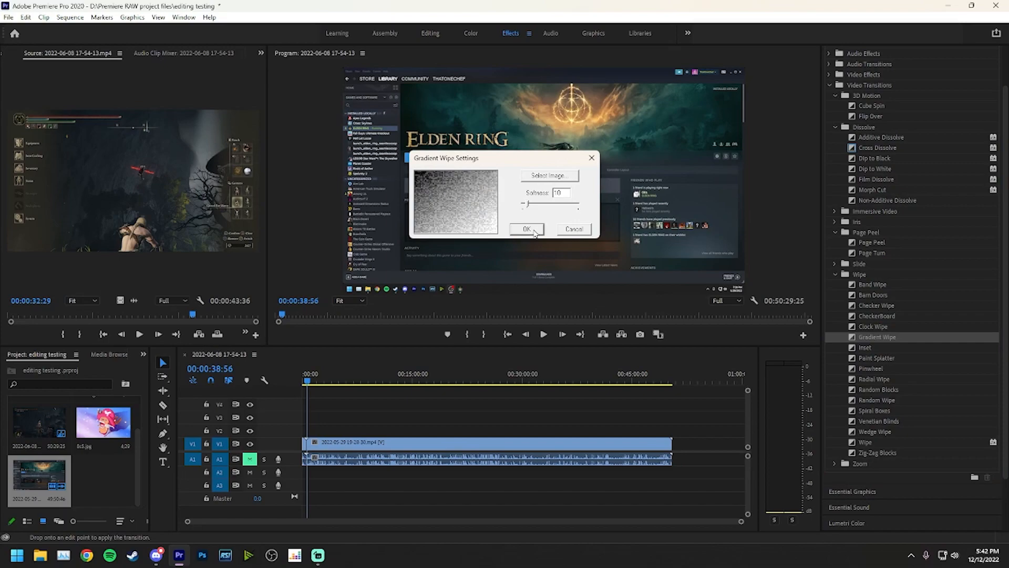
- Play the end of the last V1 clip to preview its Gradient Wipe transition
drag(648, 381, 666, 381)
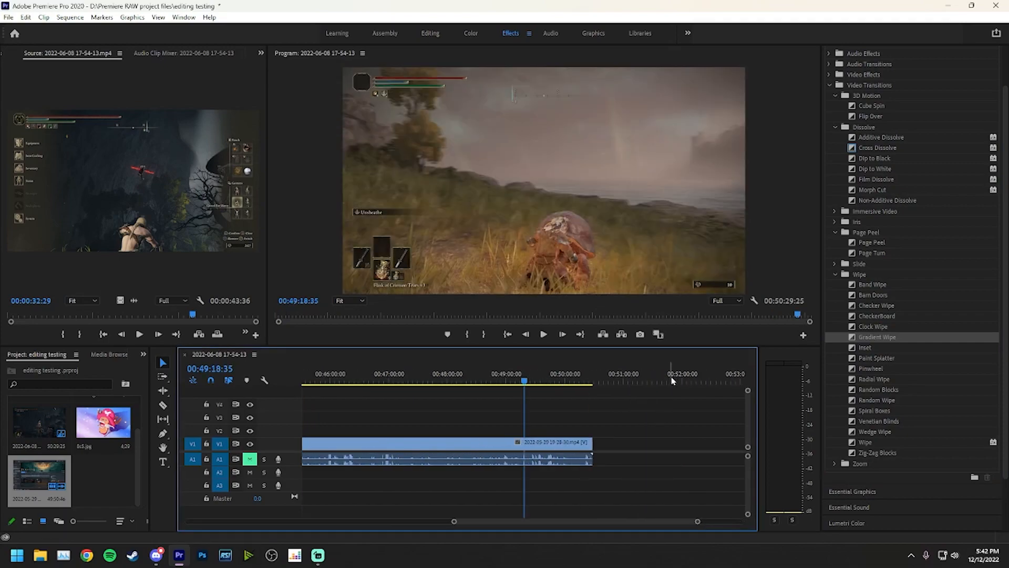
alt+scroll(668, 381, up, 10)
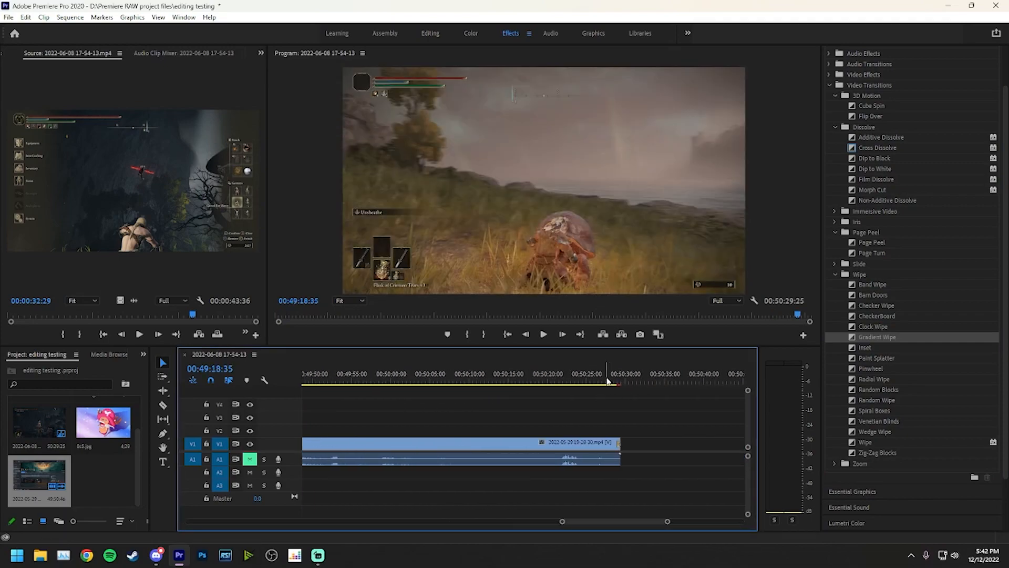
click(611, 381)
key(space)
key(space)
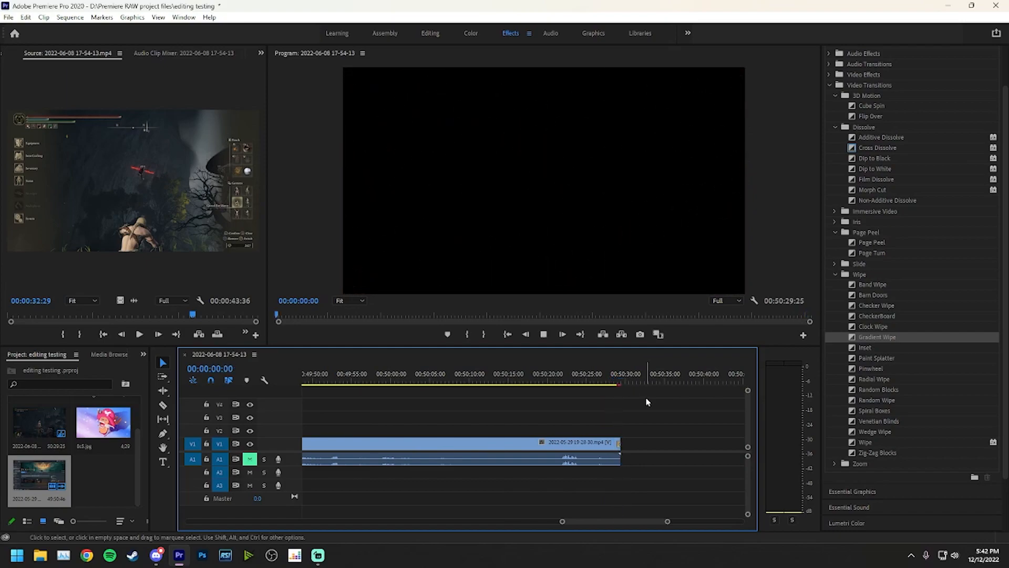
key(space)
- Zoom the timeline out from the start of the sequence to bring more of the clips into view
key(minus)
key(minus)
key(minus)
key(minus)
key(minus)
key(minus)
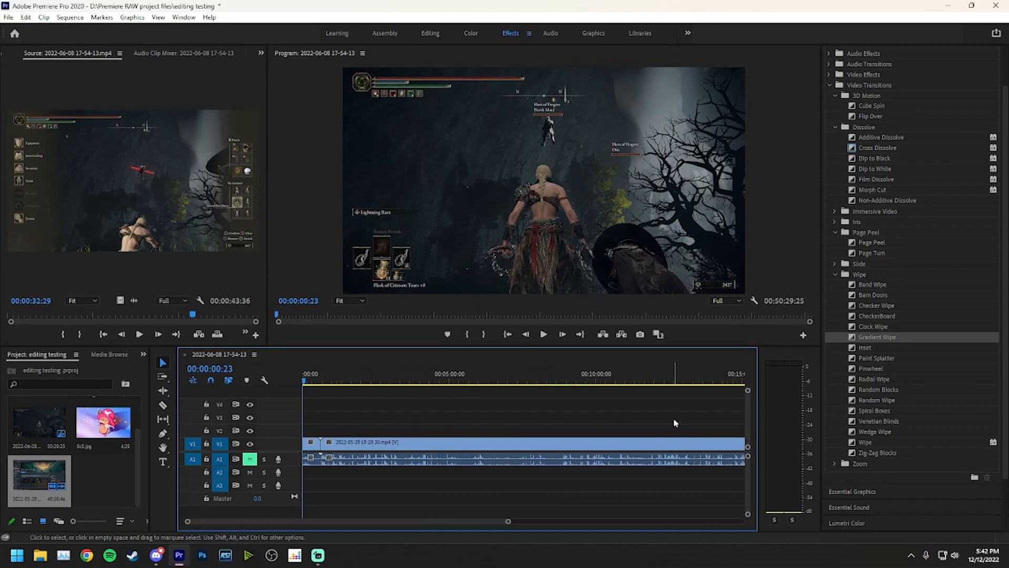
- Examine the end of the sequence on the timeline, including the Gradient Wipe closing the last clip
key(equal)
scroll(575, 462, down, 10)
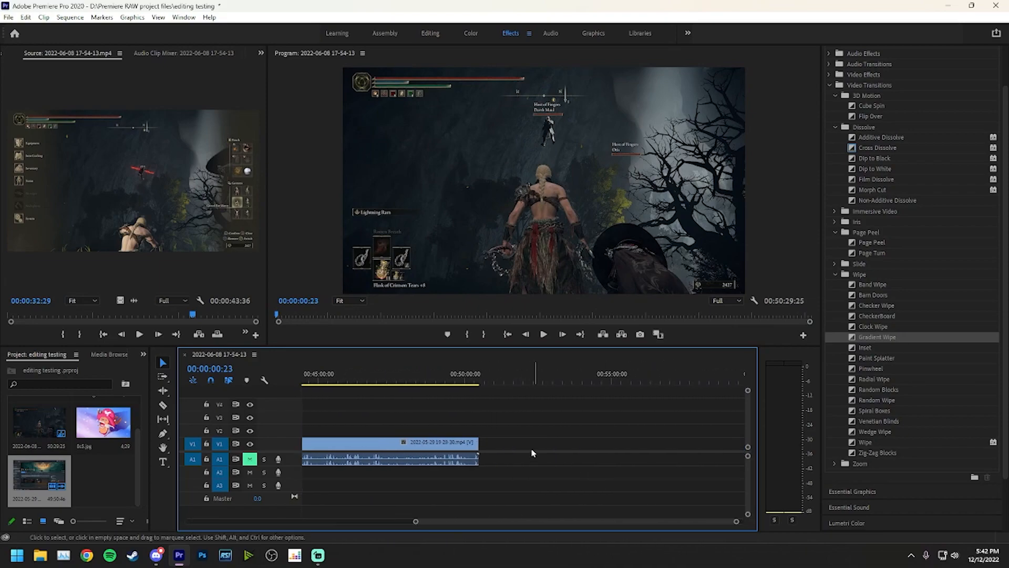
scroll(530, 454, up, 6)
scroll(506, 438, up, 5)
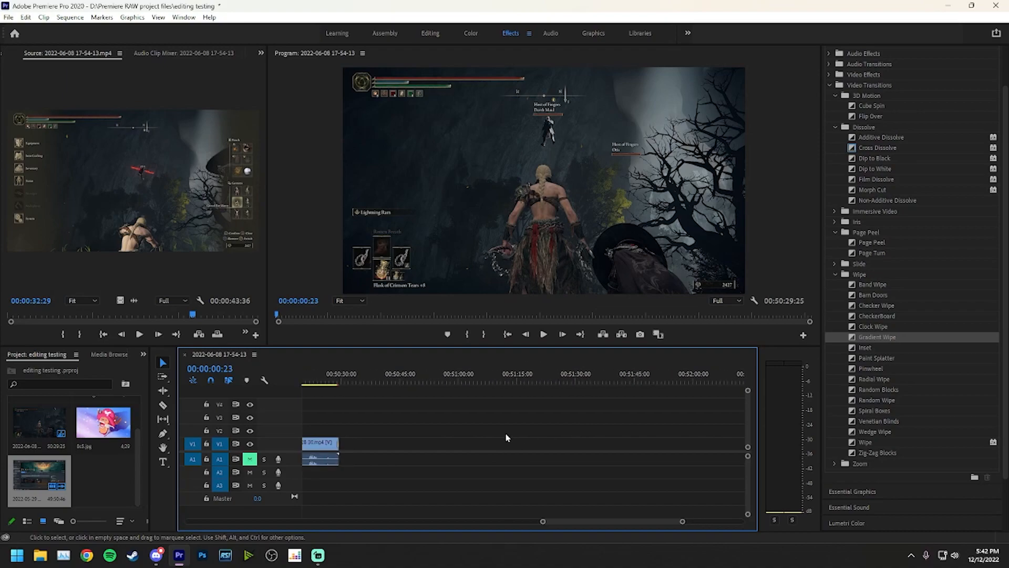
scroll(575, 437, up, 3)
scroll(574, 438, up, 3)
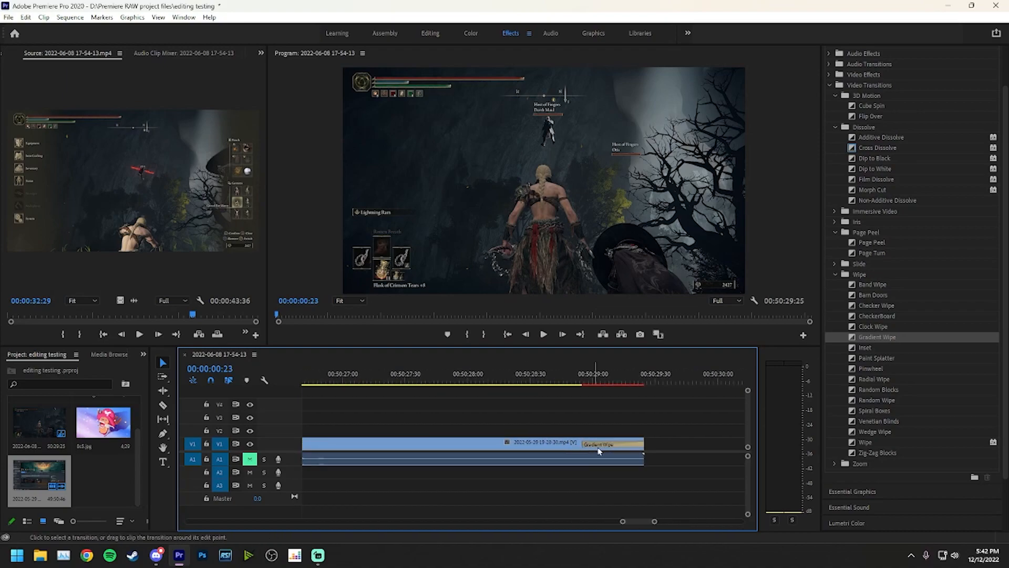
scroll(584, 396, down, 10)
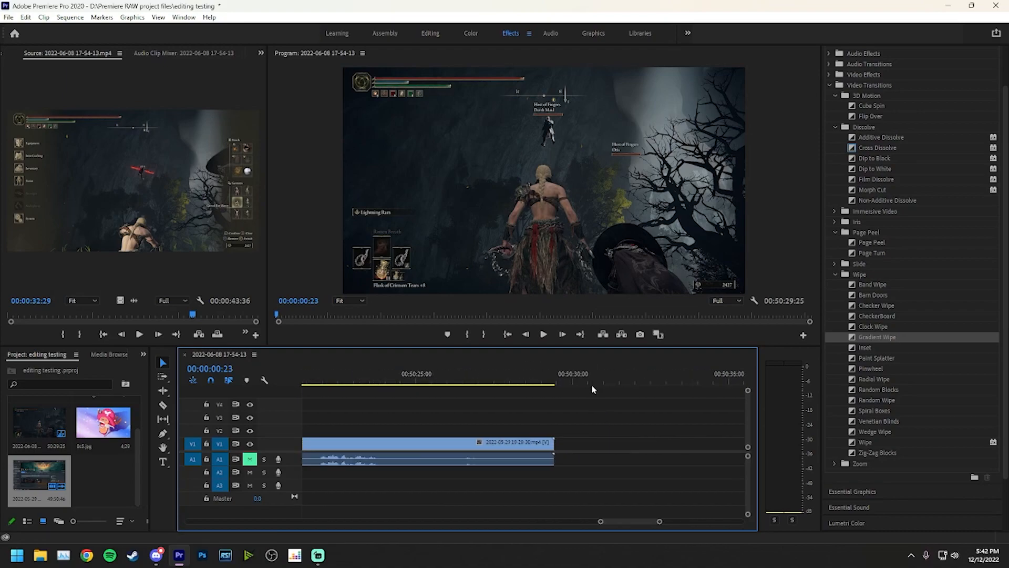
scroll(577, 404, up, 6)
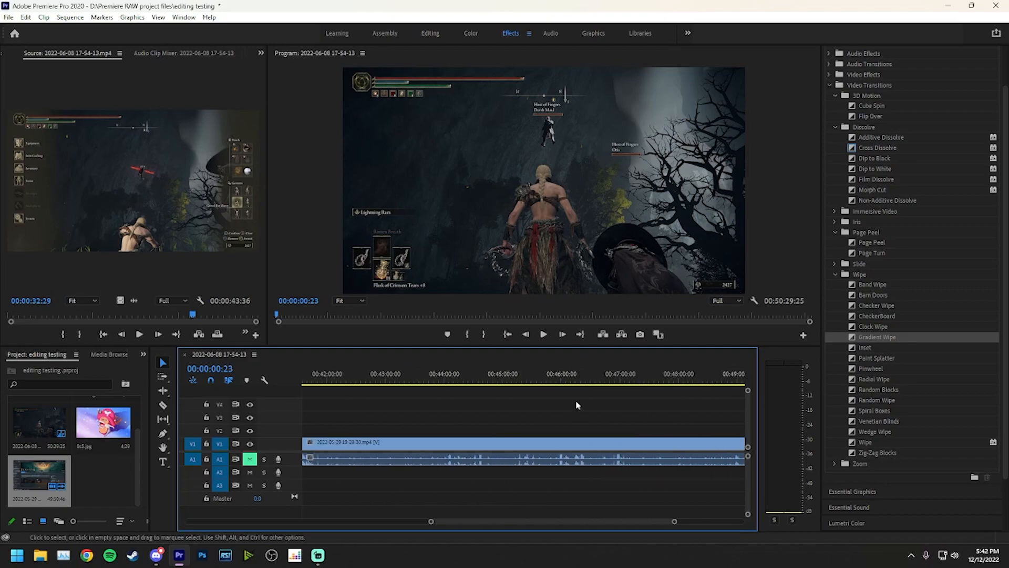
scroll(421, 494, up, 20)
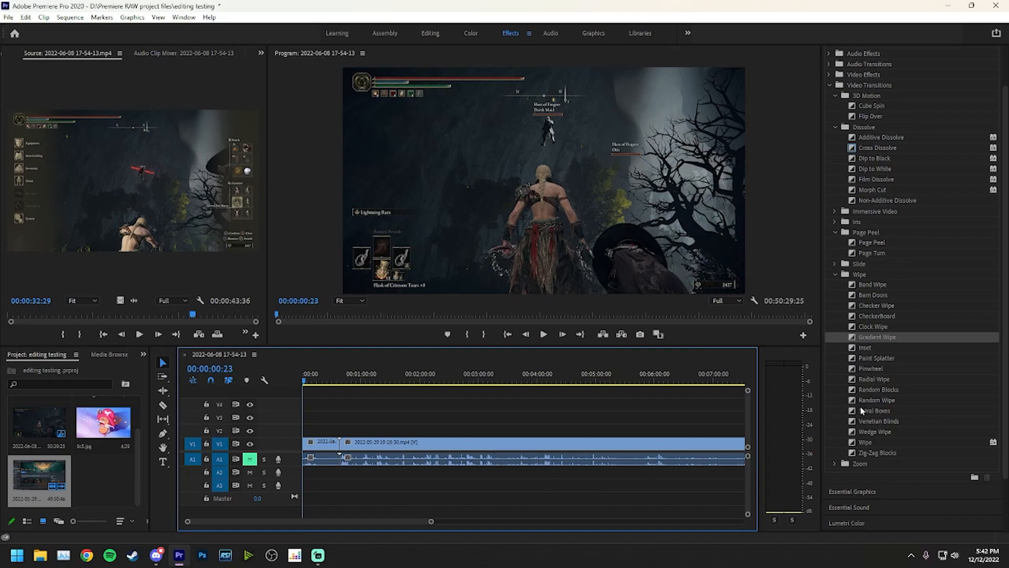
- Expand the Zoom folder of the video transitions and unmute audio track A1
click(836, 464)
scroll(927, 418, up, 2)
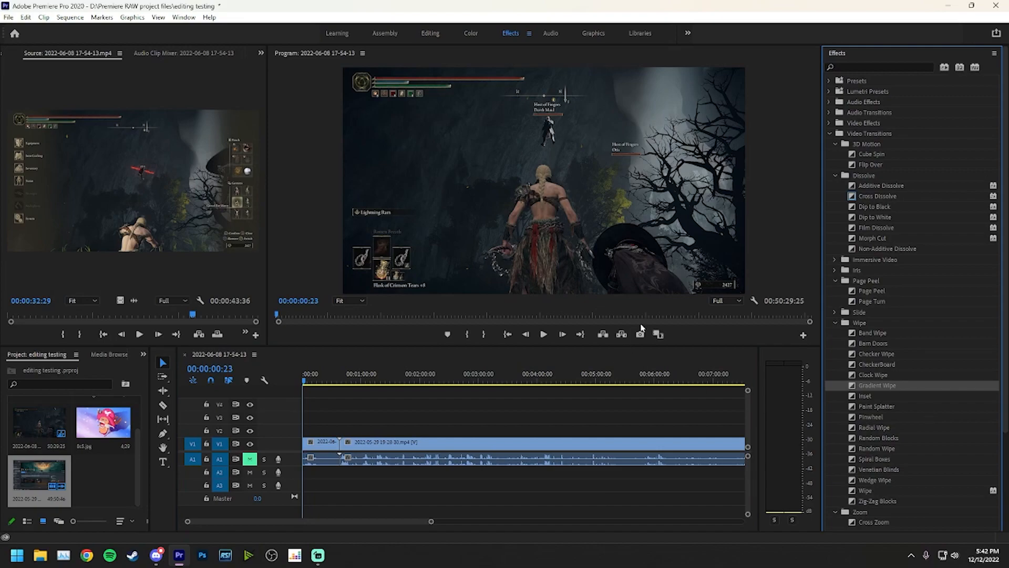
click(428, 458)
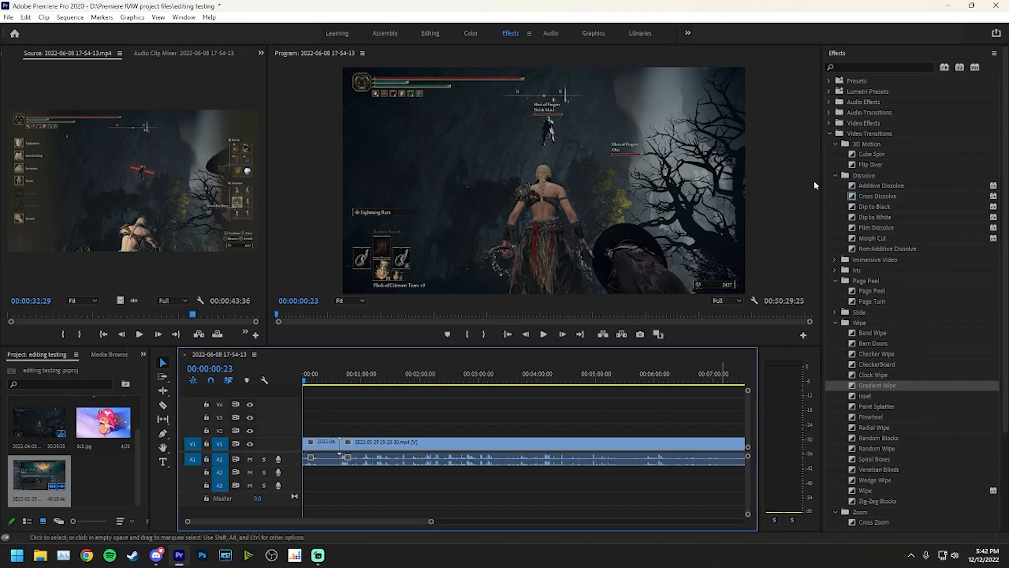
- Show the effect controls of the first timeline clip and reset the Effects workspace to its saved layout
click(328, 443)
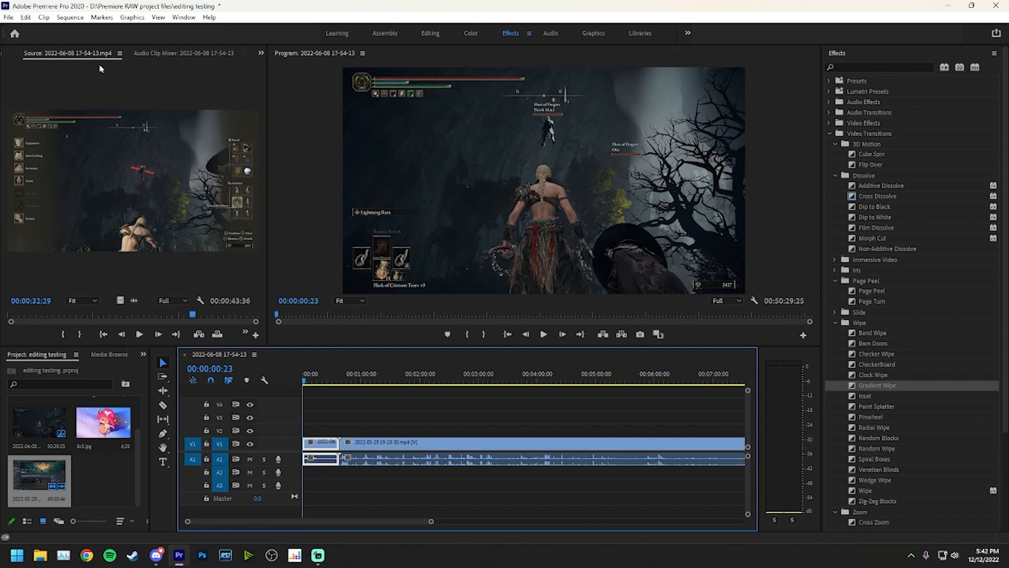
scroll(80, 58, up, 2)
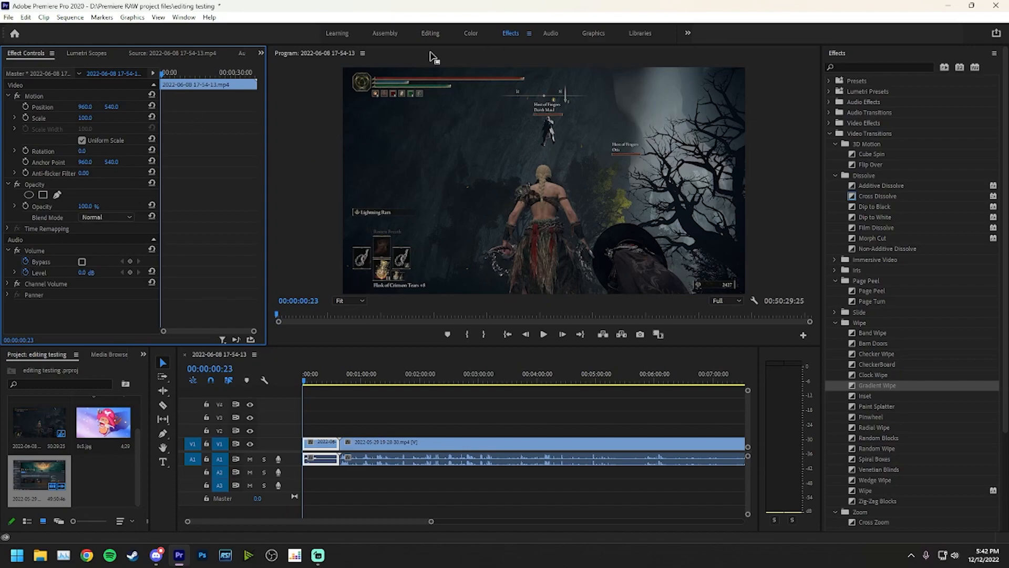
click(529, 33)
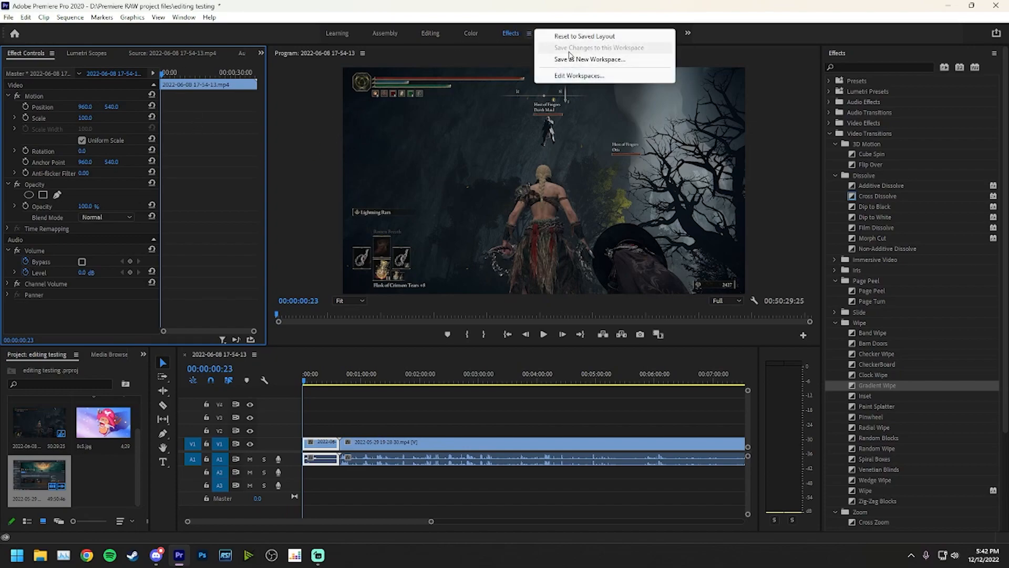
click(582, 36)
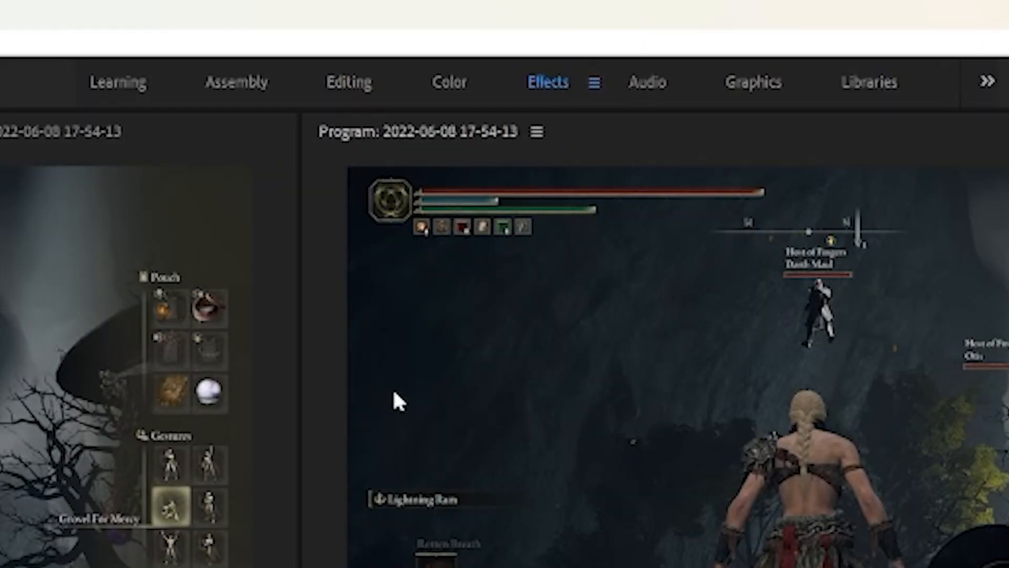
click(595, 83)
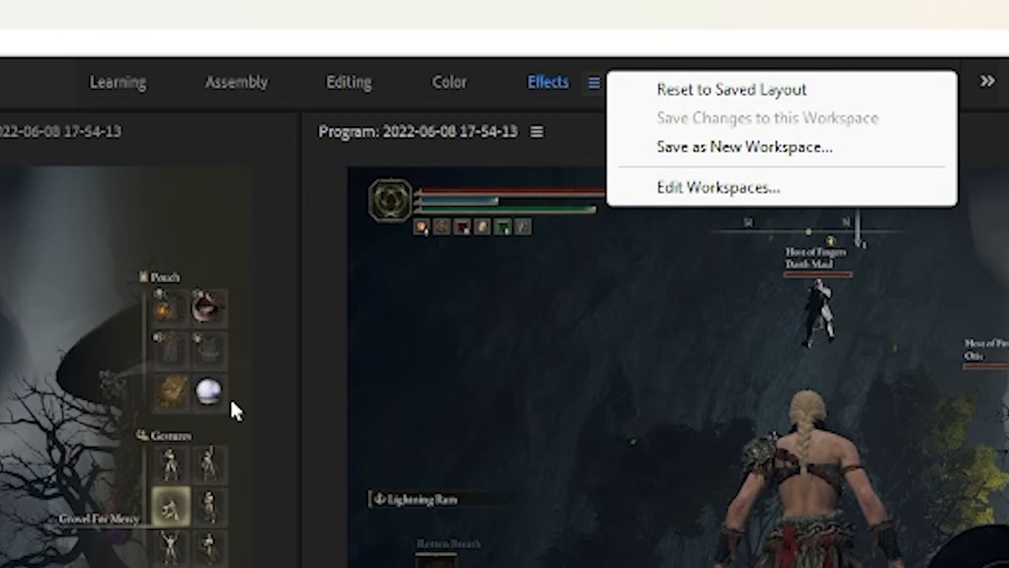
click(292, 415)
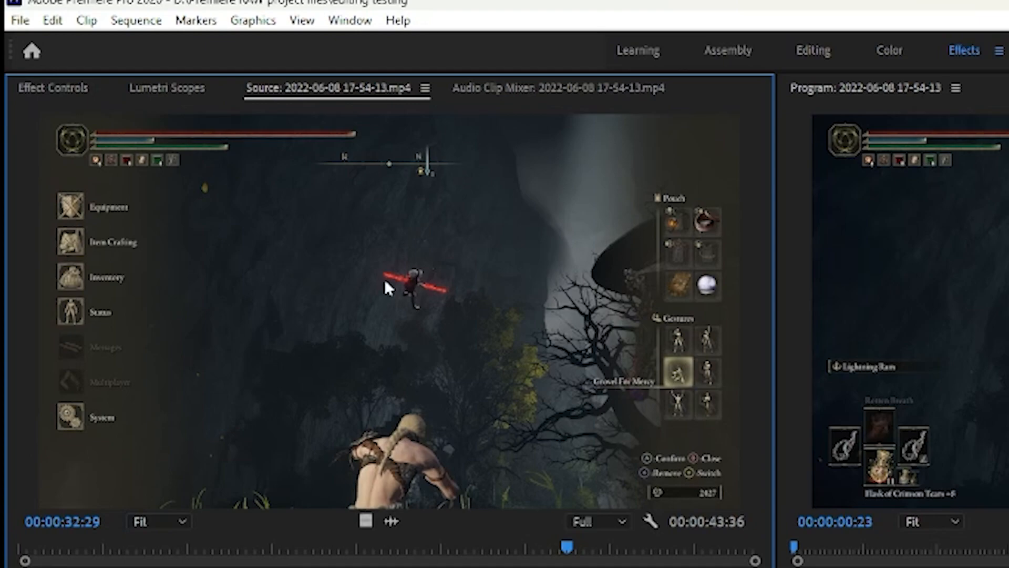
- View the Audio Clip Mixer and Lumetri Scopes, and return to the first clip's Effect Controls
click(523, 90)
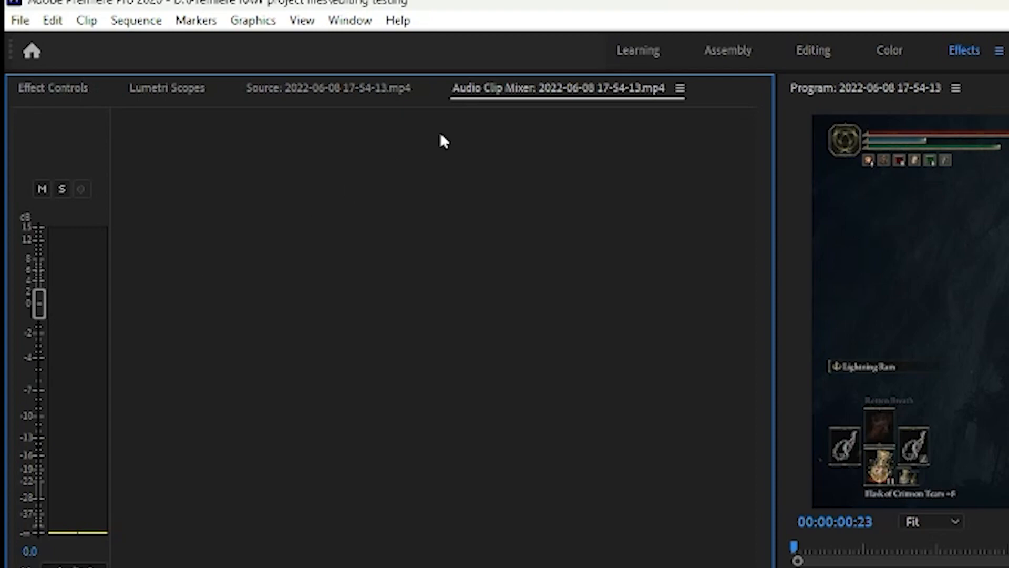
click(171, 88)
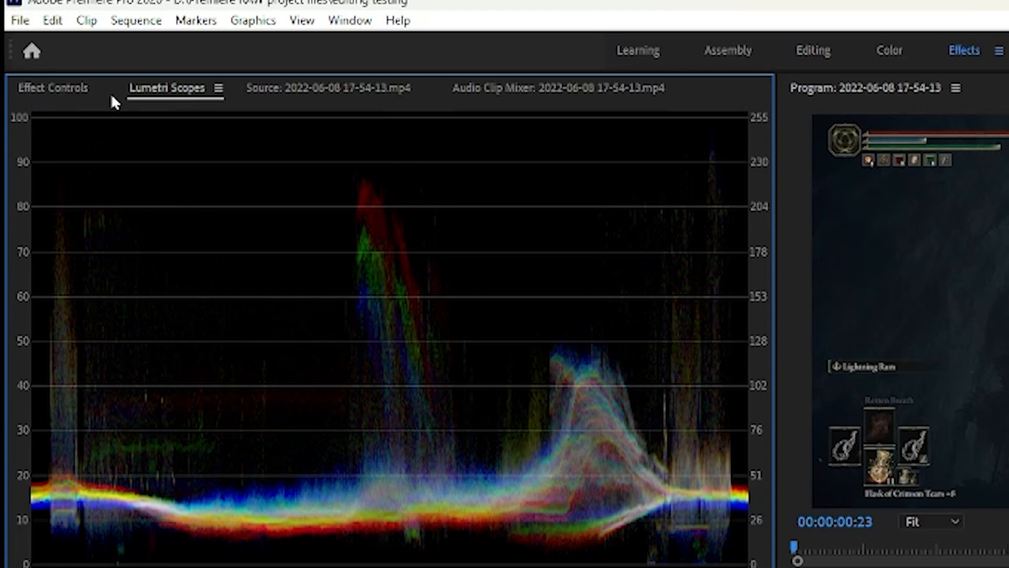
click(82, 90)
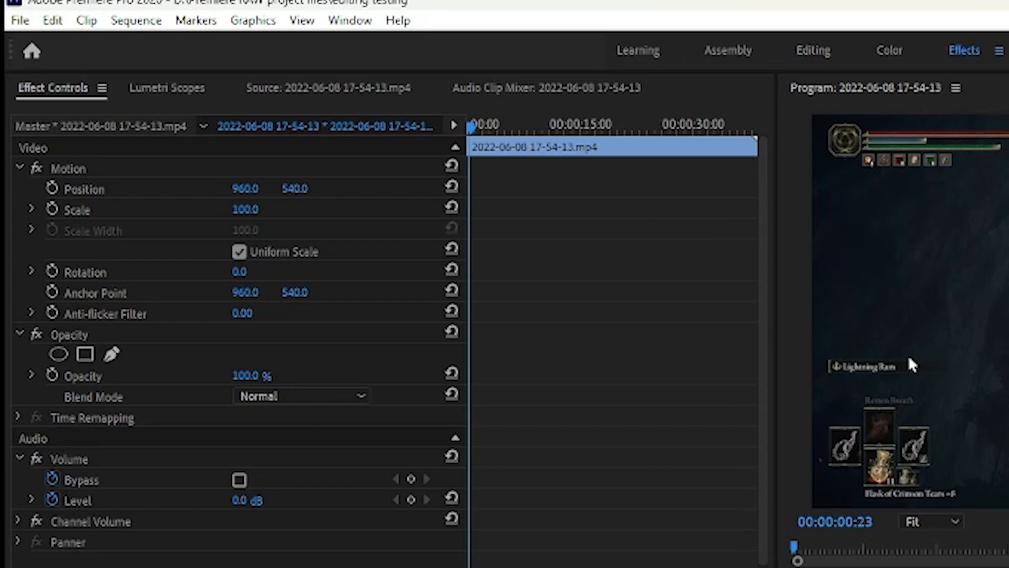
- Try scaling the first clip up to 344 and down to 10, and undo the scale changes
click(259, 211)
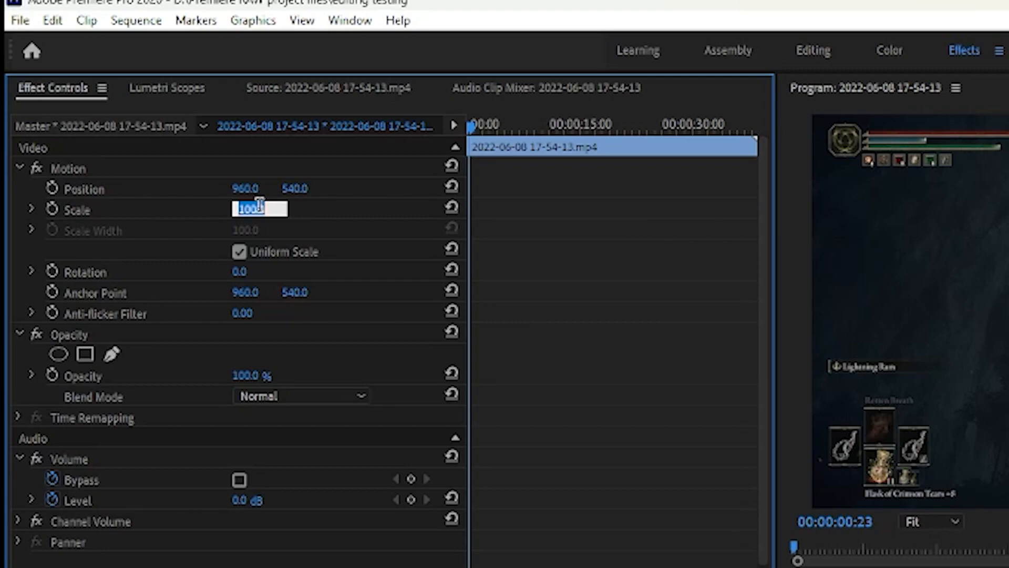
click(221, 210)
drag(250, 213, 379, 213)
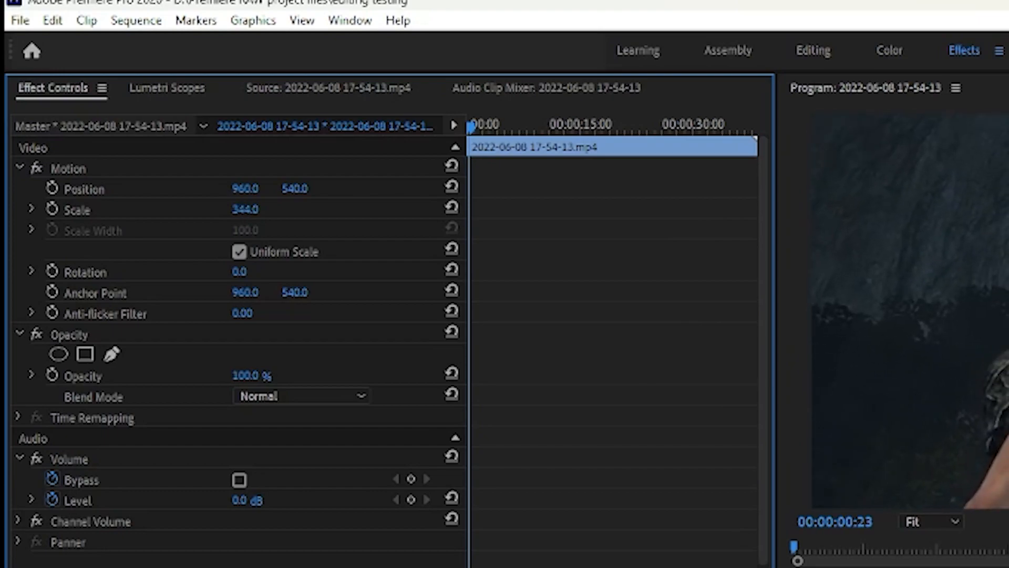
drag(379, 213, 213, 213)
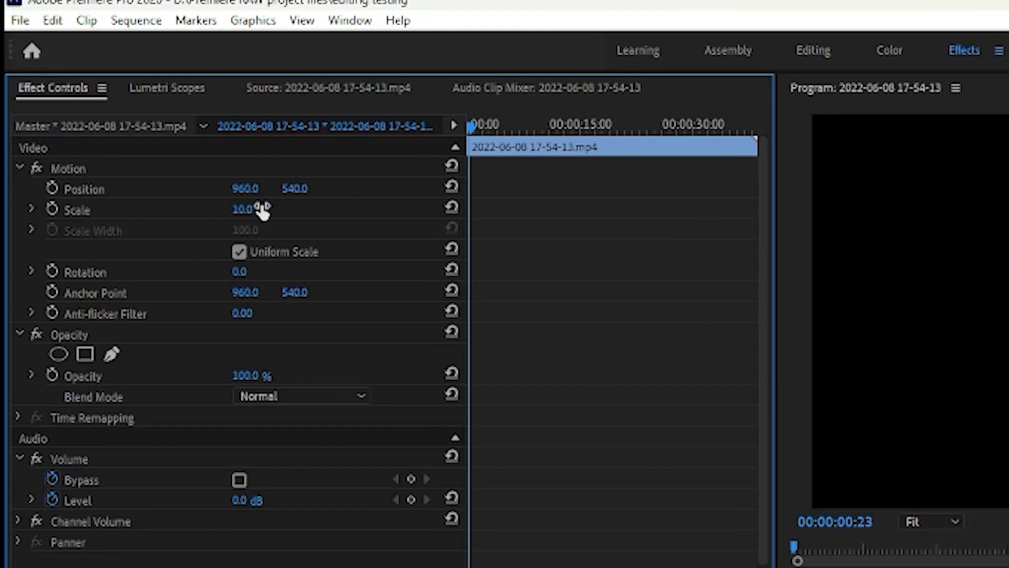
key(ctrl+z)
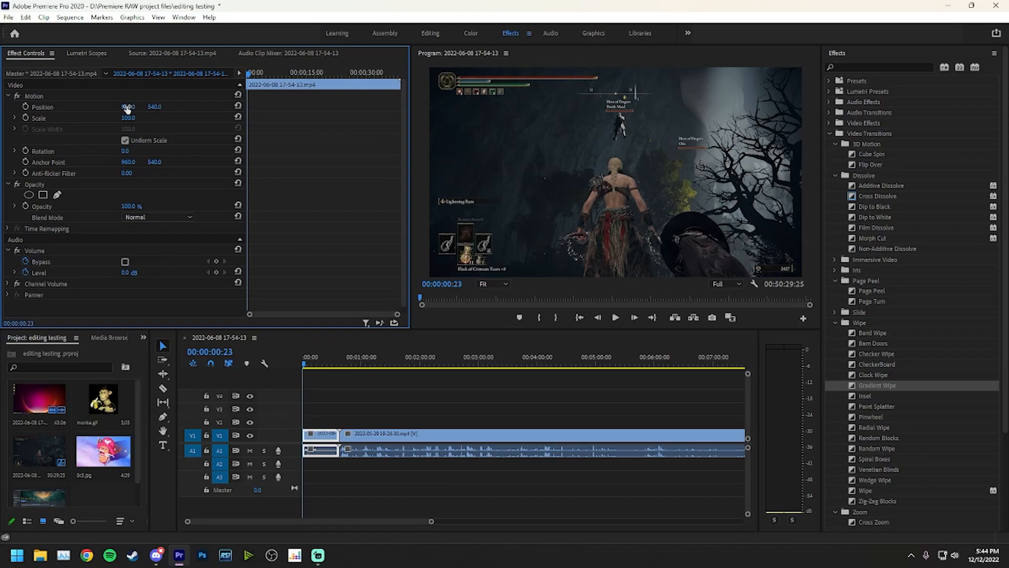
- Try horizontal positions of 856 and about 1016 for the first clip, and undo the position changes
click(127, 108)
text(856)
key(Return)
mouse_move(130, 107)
mouse_down()
mouse_move(105, 108)
mouse_move(153, 108)
mouse_move(110, 107)
mouse_move(143, 106)
mouse_up()
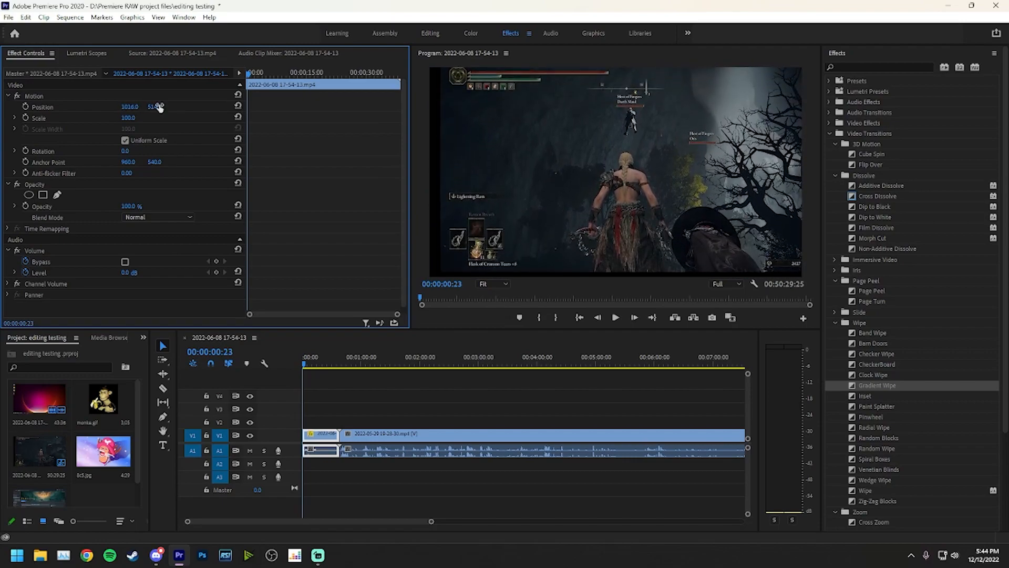
key(ctrl+z)
key(ctrl+z)
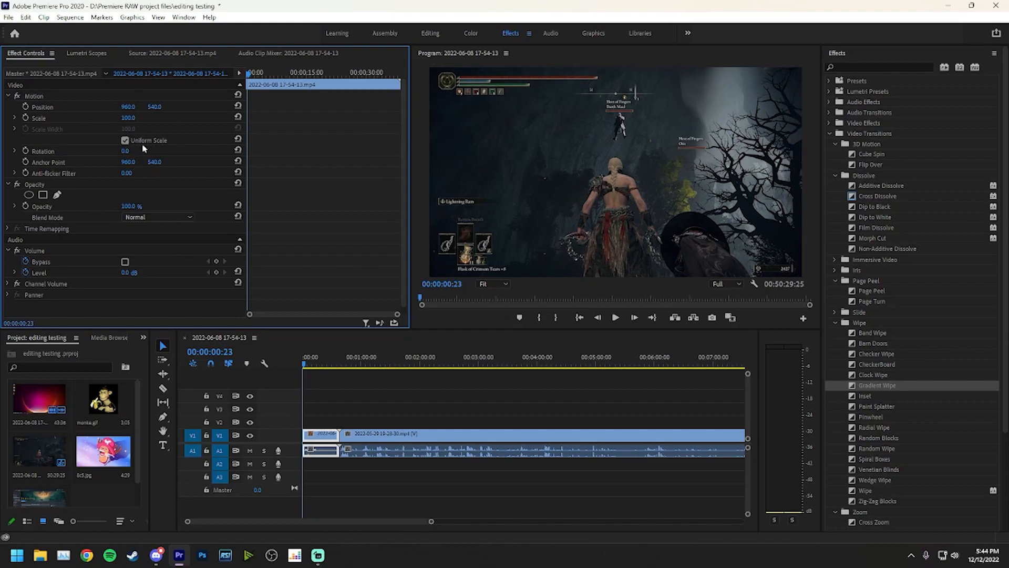
- Try rotating the first clip and return its rotation to 0
drag(127, 152, 160, 155)
click(132, 118)
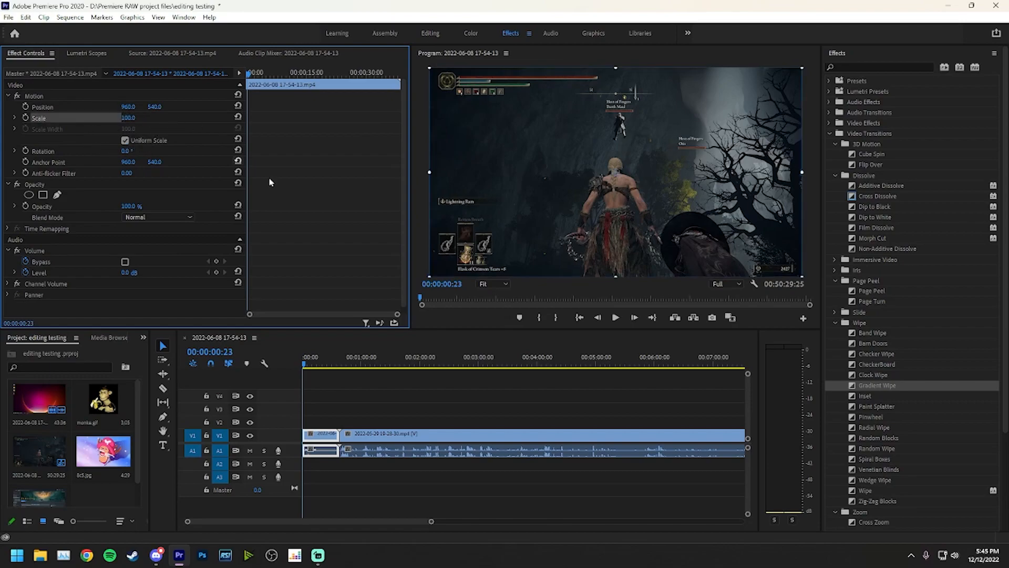
click(416, 204)
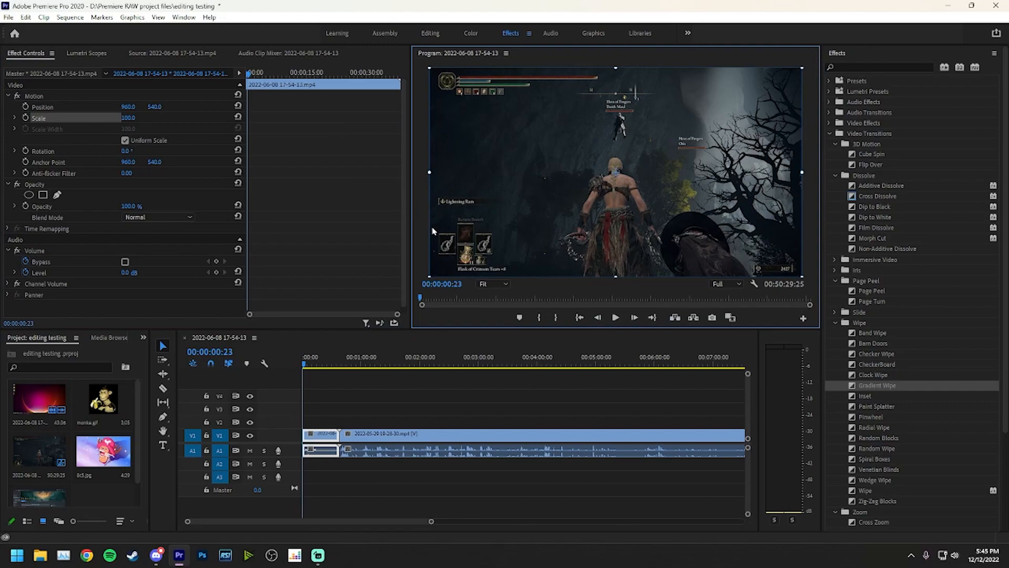
click(321, 423)
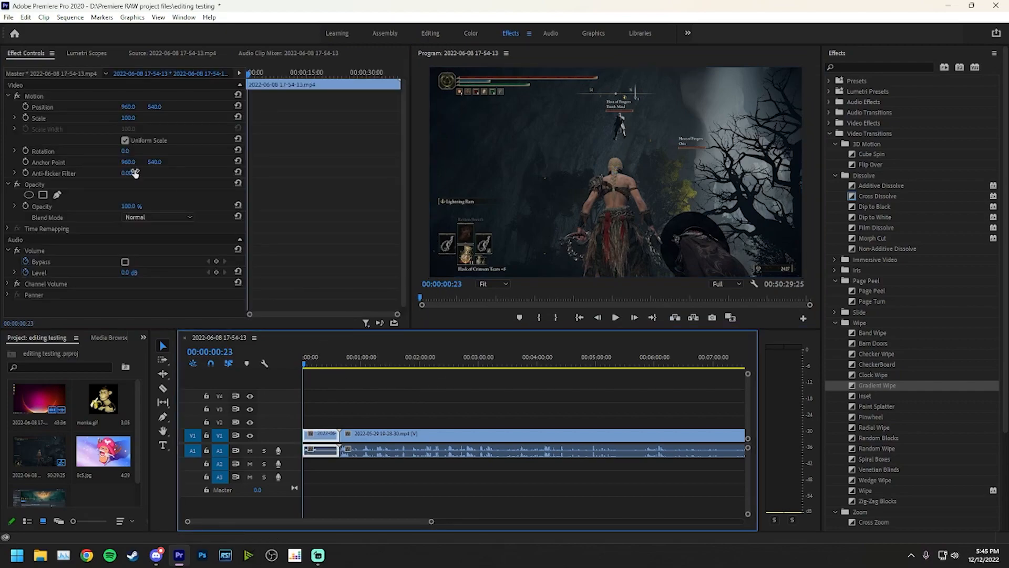
- Try moving the first clip directly in the Program monitor through its Motion effect, and undo the move
click(108, 97)
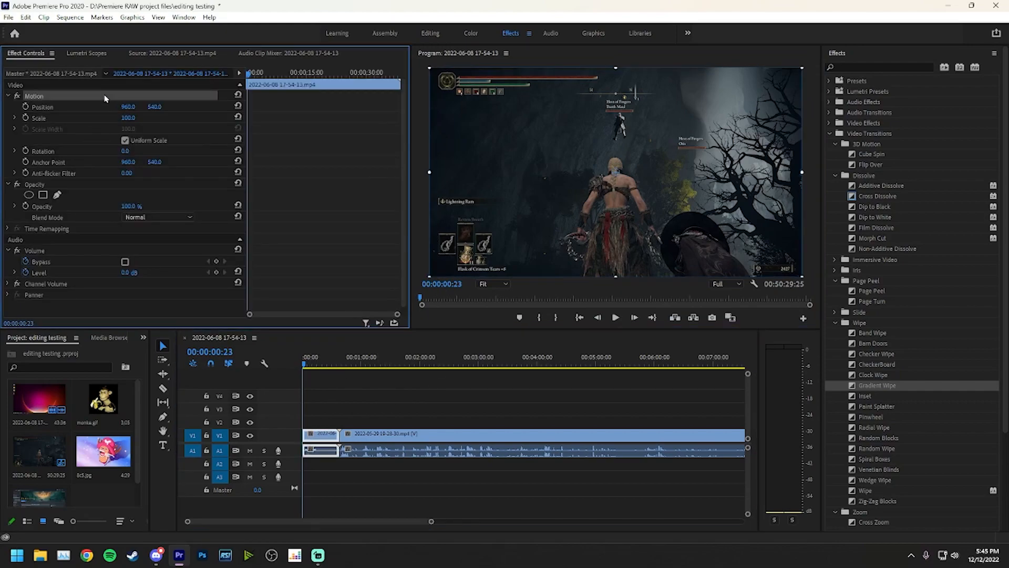
drag(522, 159, 547, 146)
key(ctrl+z)
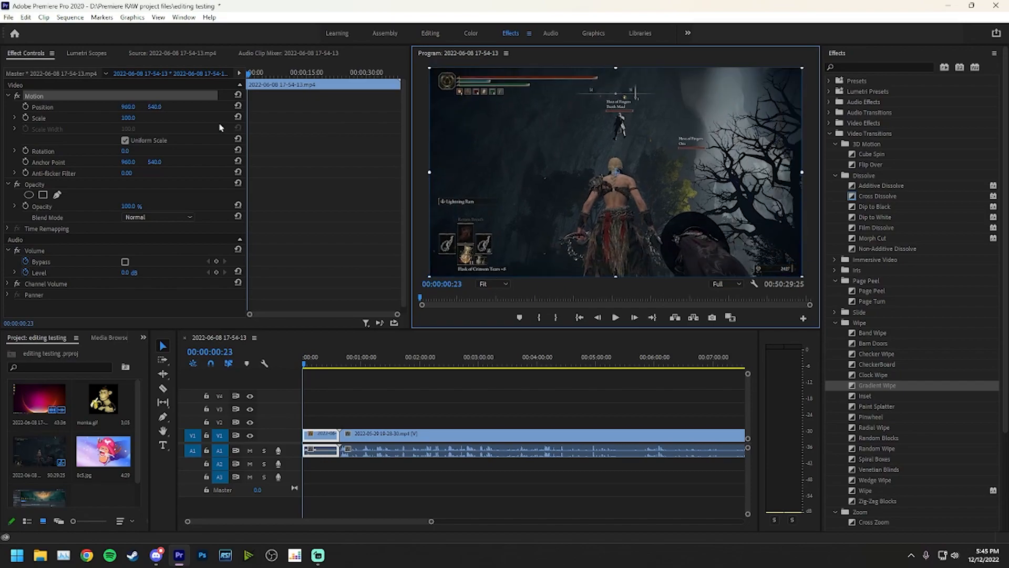
click(368, 194)
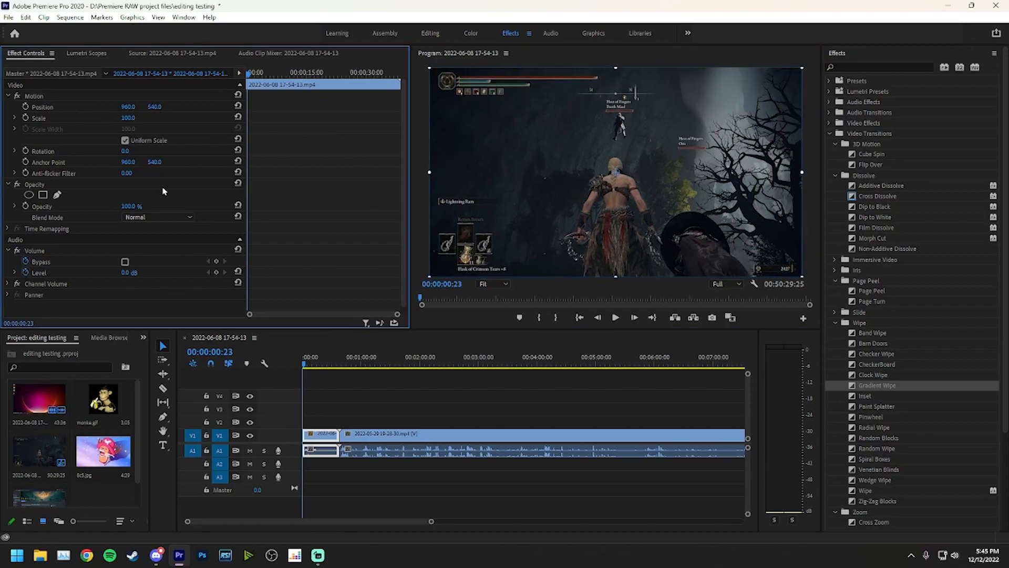
- Try shifting the first clip's anchor point horizontally and back to 960, try adjusting its opacity, and deselect the clip
drag(130, 162, 232, 162)
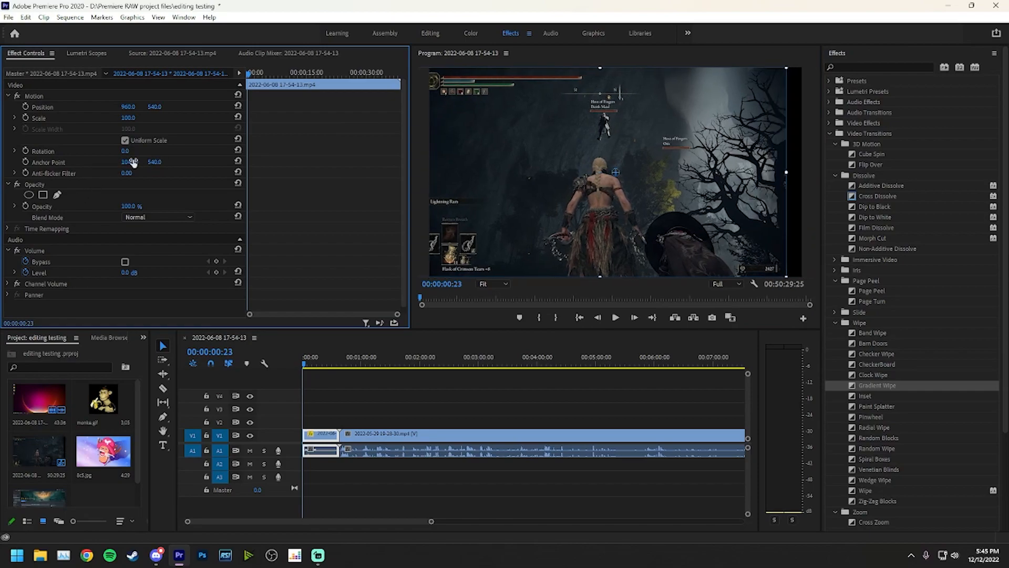
drag(131, 162, 84, 162)
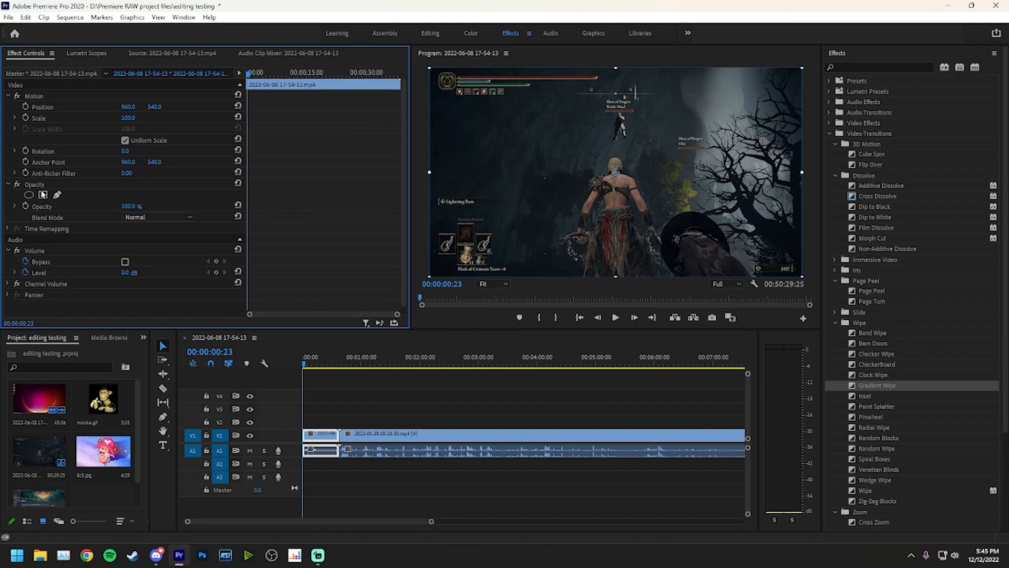
mouse_move(129, 206)
mouse_down()
mouse_move(77, 206)
mouse_move(136, 206)
mouse_up()
click(136, 206)
click(362, 378)
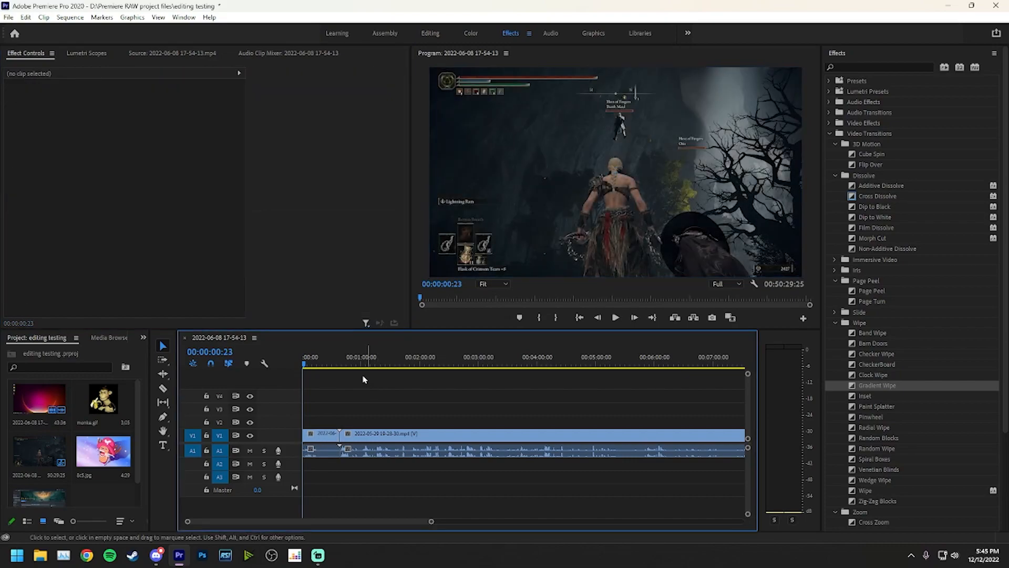
- Place monke.gif on video track V2 starting at about 4 seconds, and set the playhead over it at 00:00:05:35
click(109, 406)
drag(108, 406, 322, 427)
key(equal)
key(equal)
key(equal)
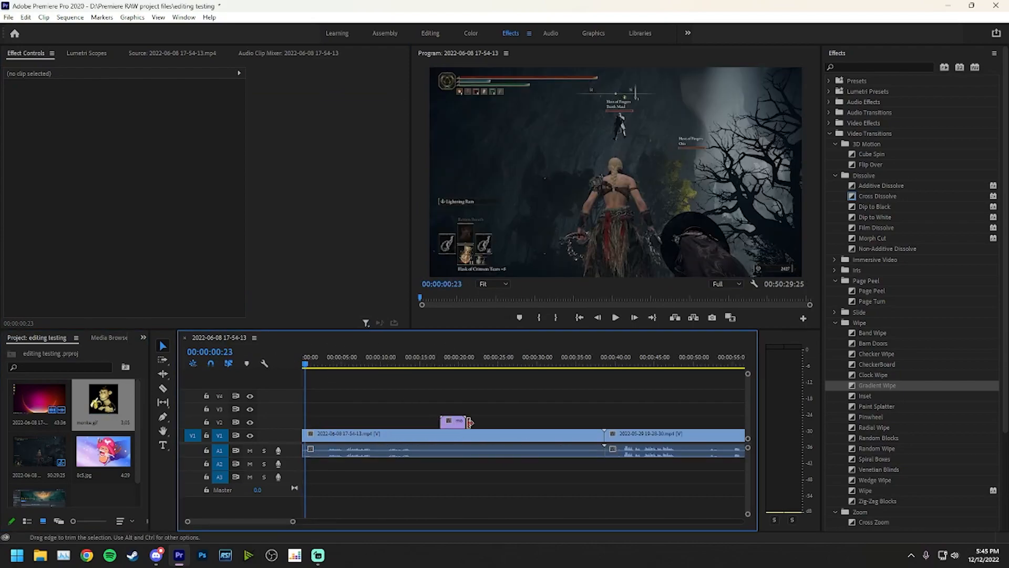
drag(454, 423, 348, 423)
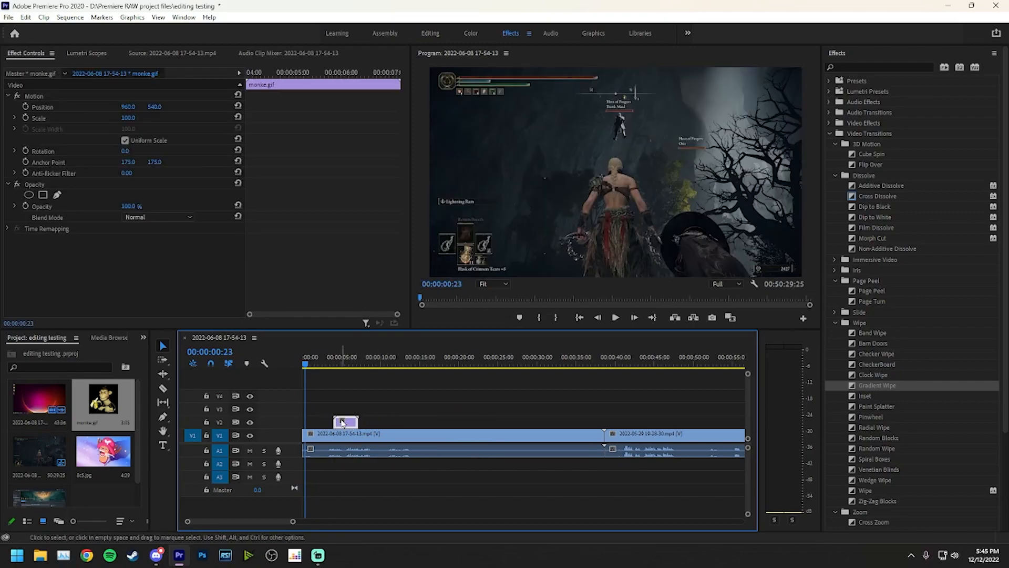
click(347, 358)
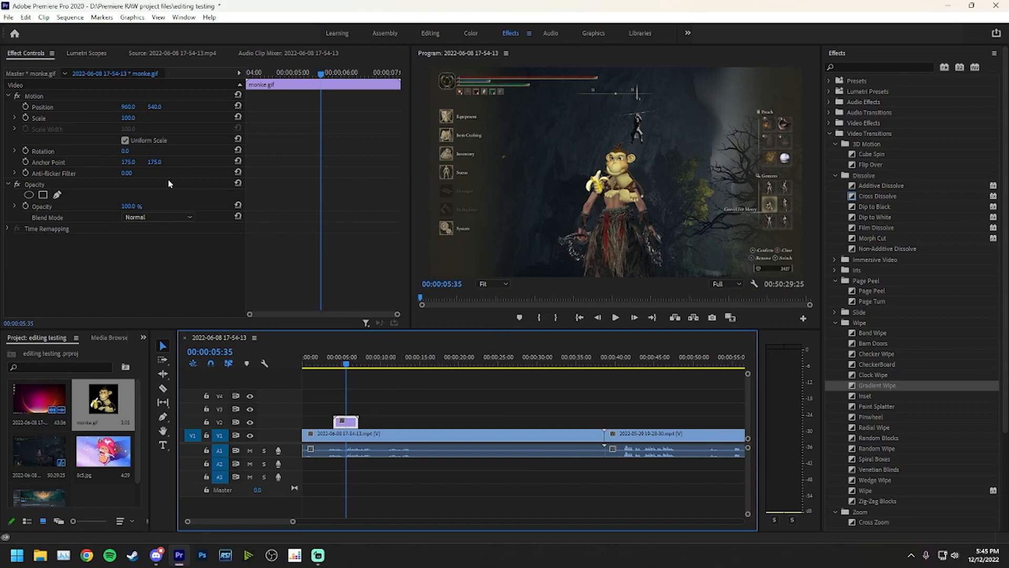
- Lower monke.gif's opacity to 70% and then 20%, and move it to the lower-left corner of the frame
click(132, 206)
text(70)
key(Return)
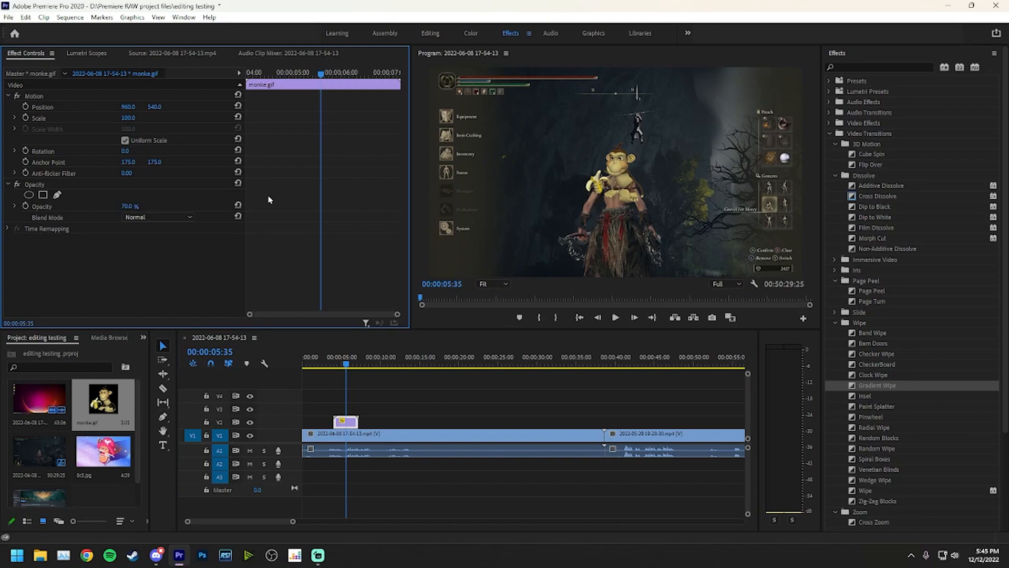
click(135, 205)
text(20)
key(Return)
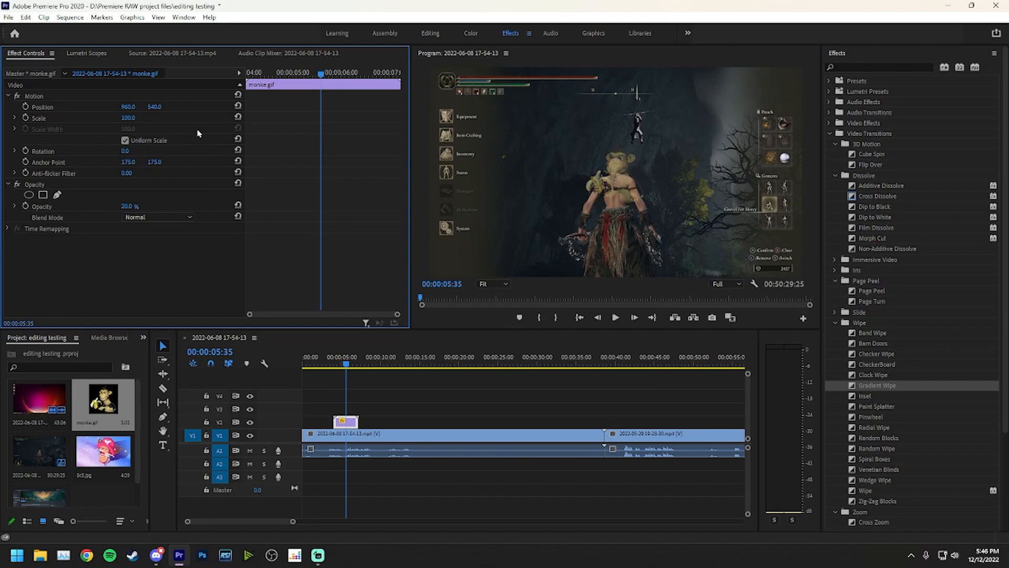
click(54, 97)
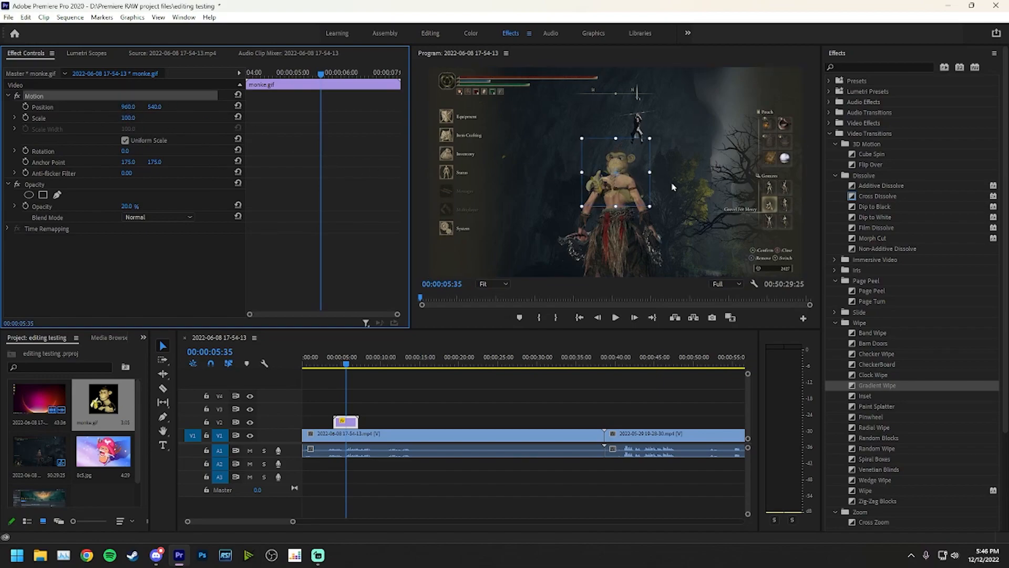
drag(625, 168, 472, 246)
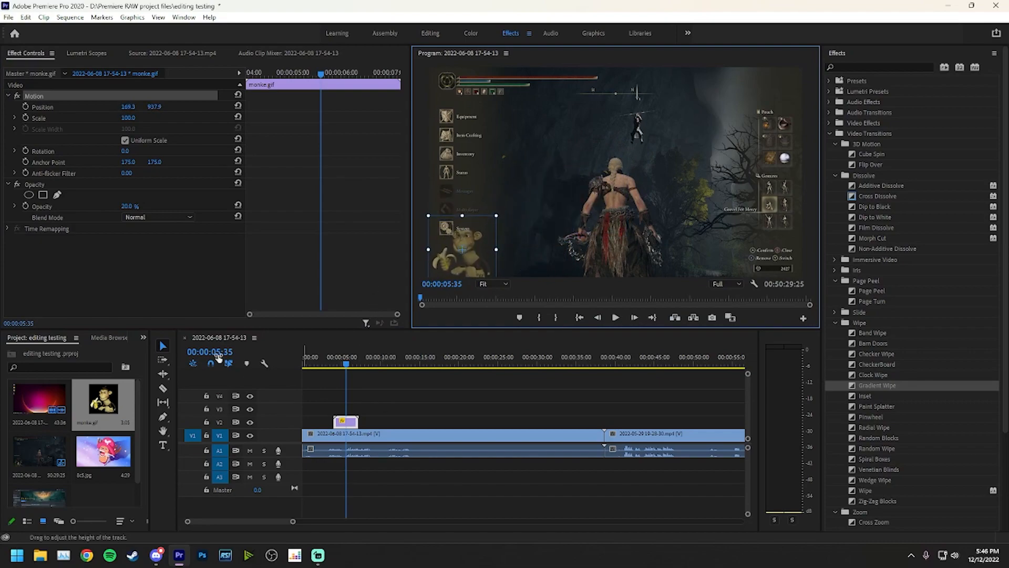
- Try monke.gif's opacity at 10%, 5%, 0% and 1%, and set the playhead to 00:00:05:06
click(127, 206)
text(10)
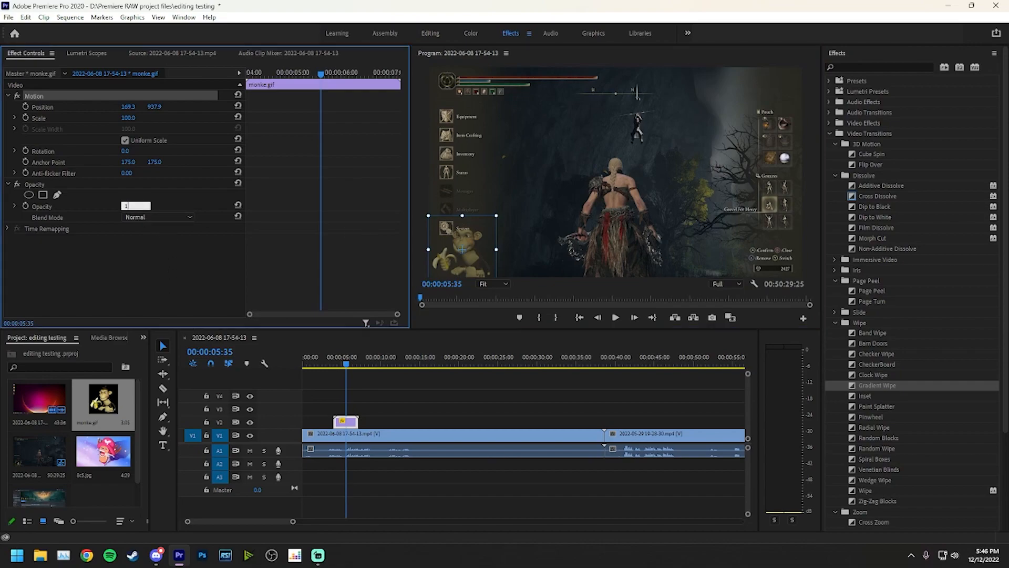
key(Return)
click(127, 206)
text(5)
key(Return)
click(127, 206)
text(0)
key(Return)
click(134, 205)
text(1)
key(Return)
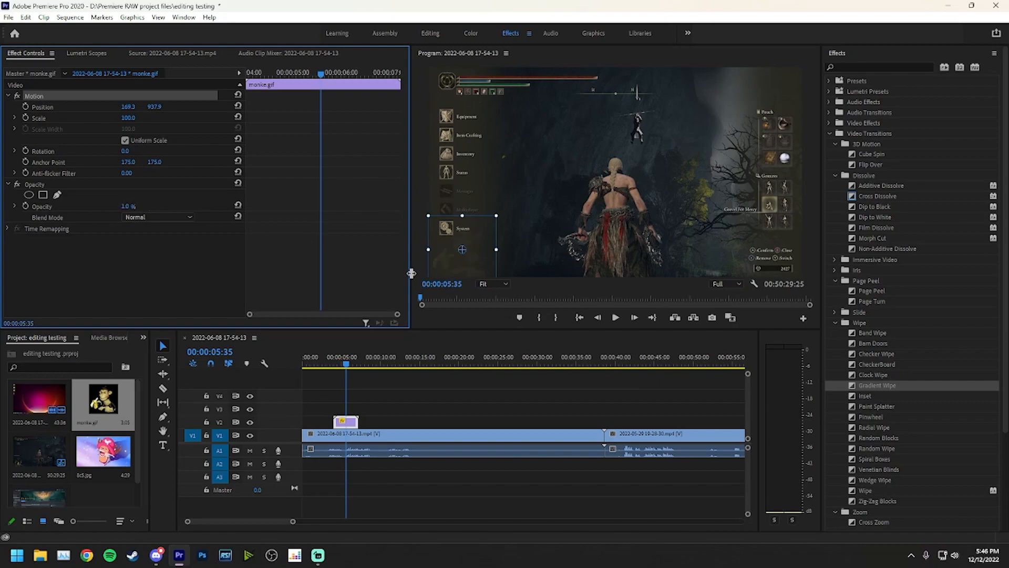
mouse_move(347, 363)
mouse_down()
mouse_move(322, 366)
mouse_move(358, 365)
mouse_move(342, 365)
mouse_up()
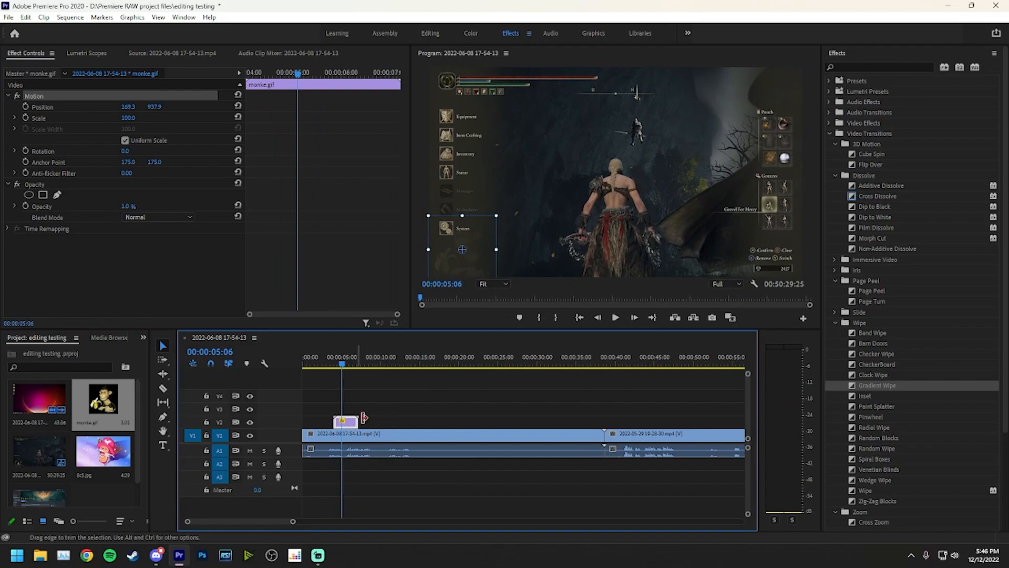
- Delete monke.gif from video track V2, and turn off keyframing for the first gameplay clip's Volume level
key(Delete)
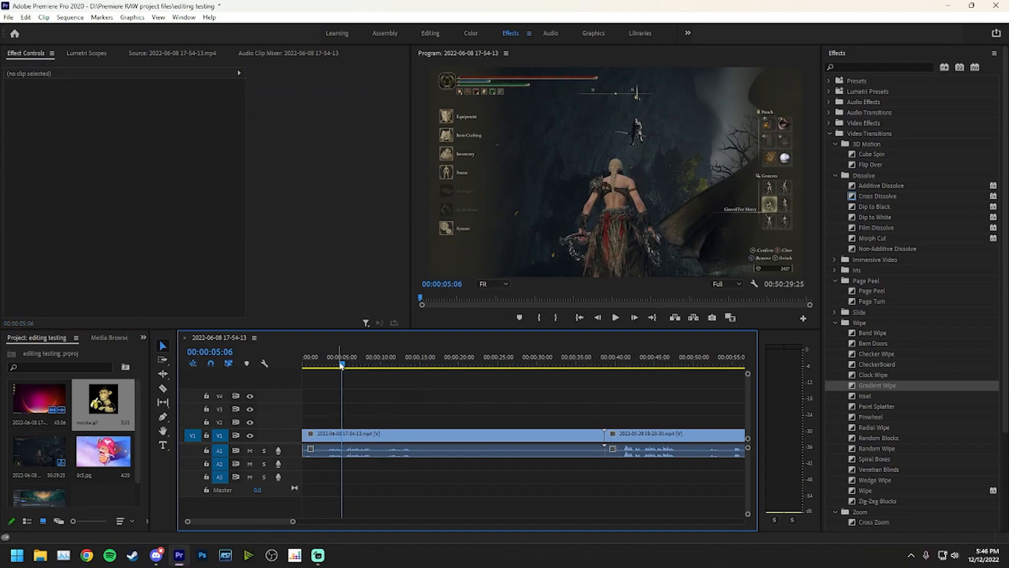
key(Home)
click(350, 434)
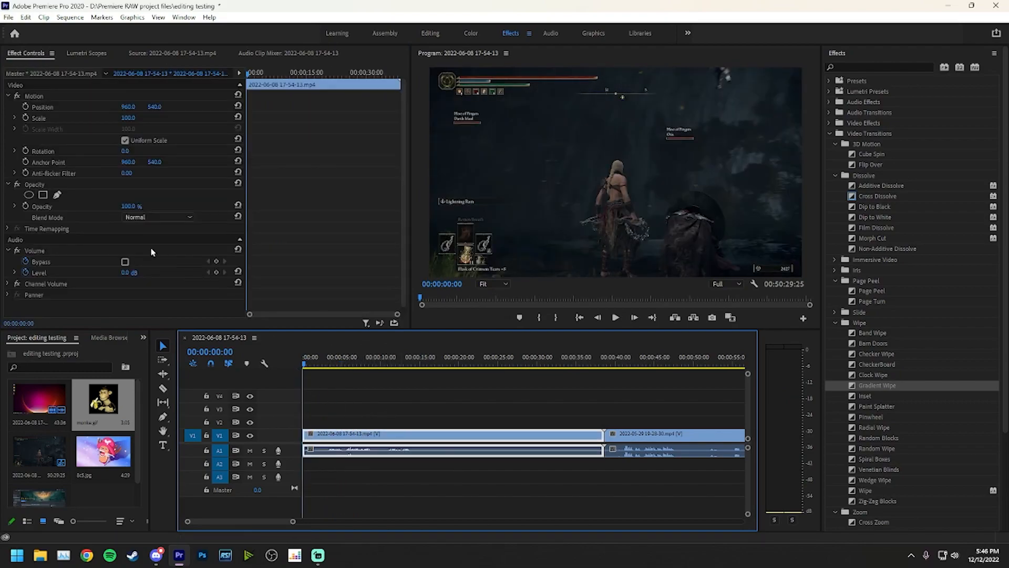
scroll(122, 231, down, 1)
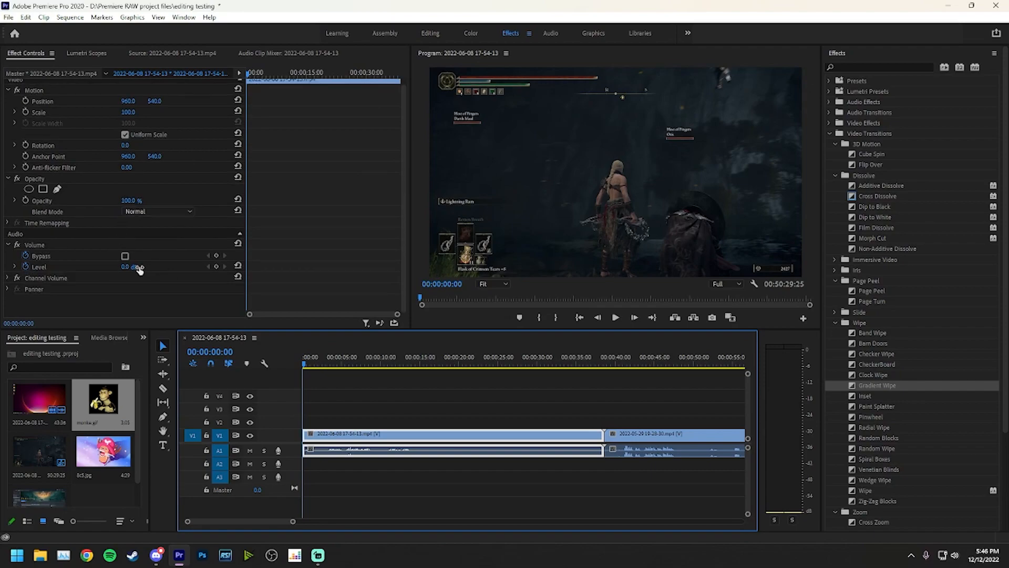
click(24, 267)
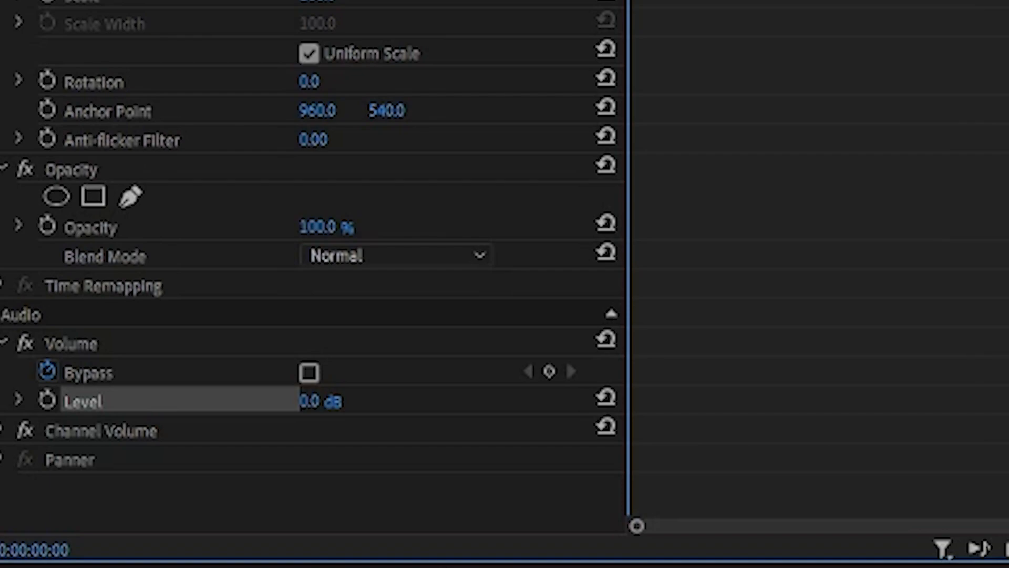
- Add Bypass keyframes to the first clip's volume at 00:00:00:00 and 00:00:07:06, and step back and forth between them
click(549, 382)
key(space)
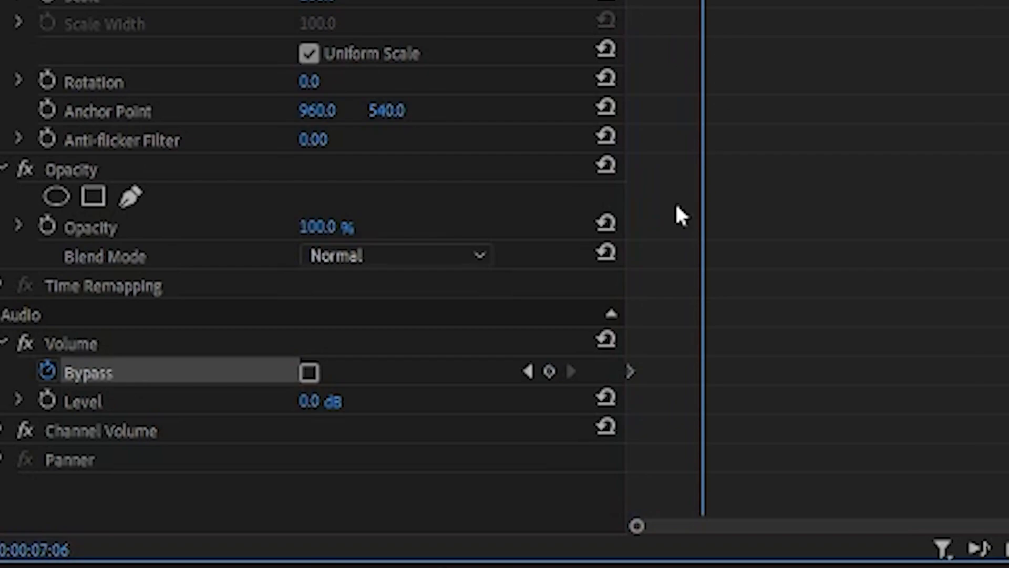
click(550, 371)
drag(703, 1, 628, 1)
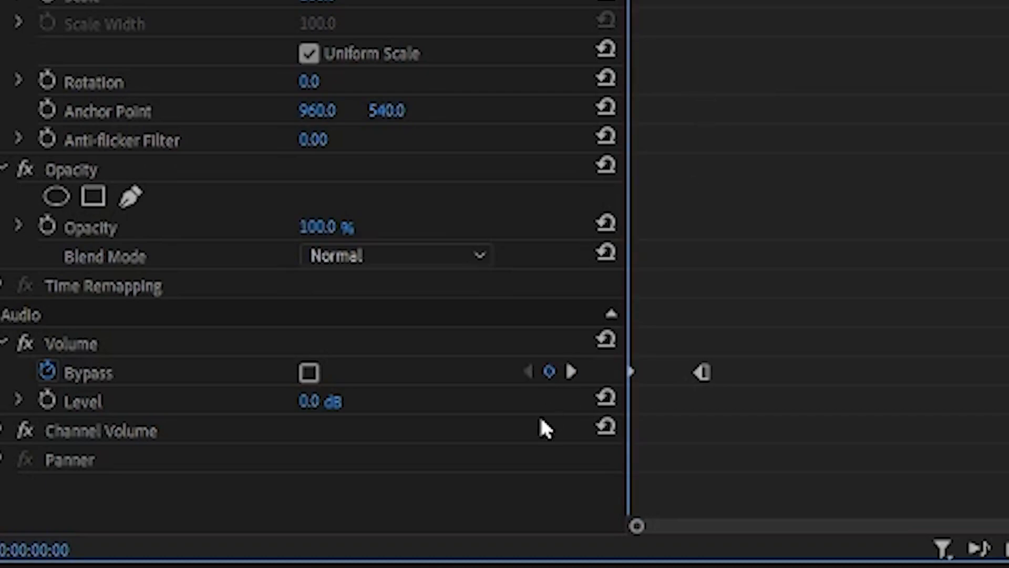
click(570, 371)
click(528, 373)
click(571, 372)
click(528, 373)
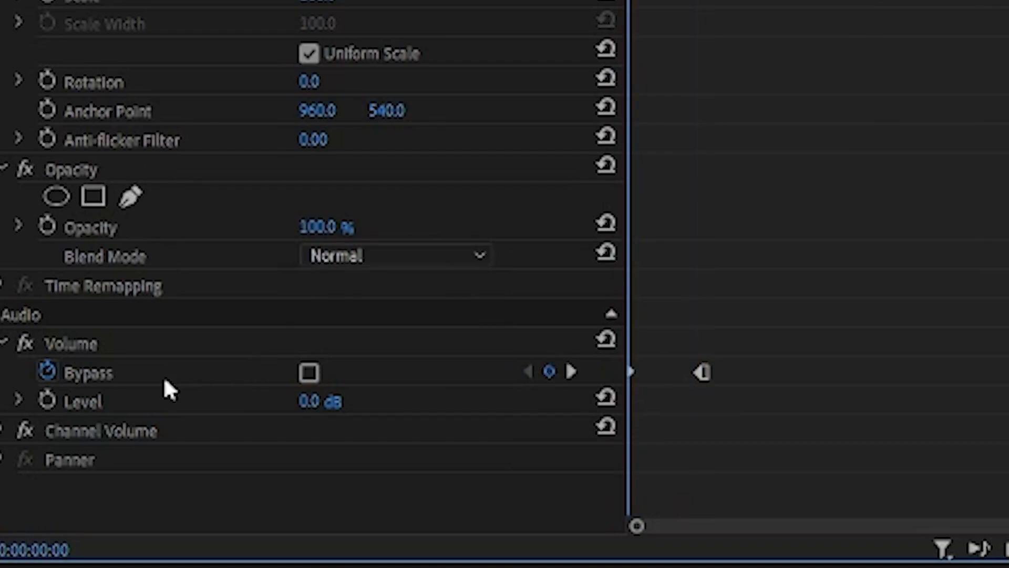
click(303, 404)
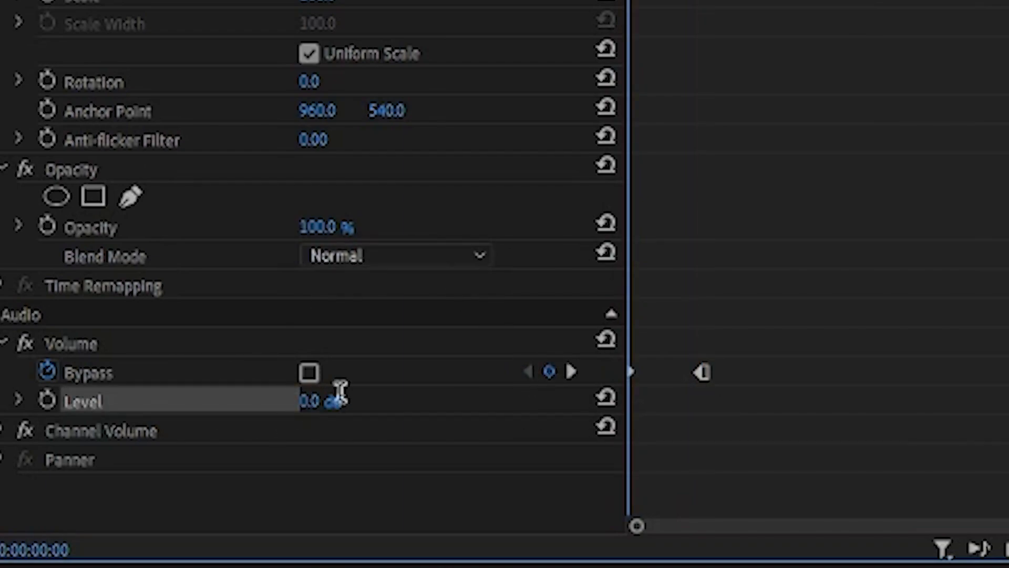
text(-)
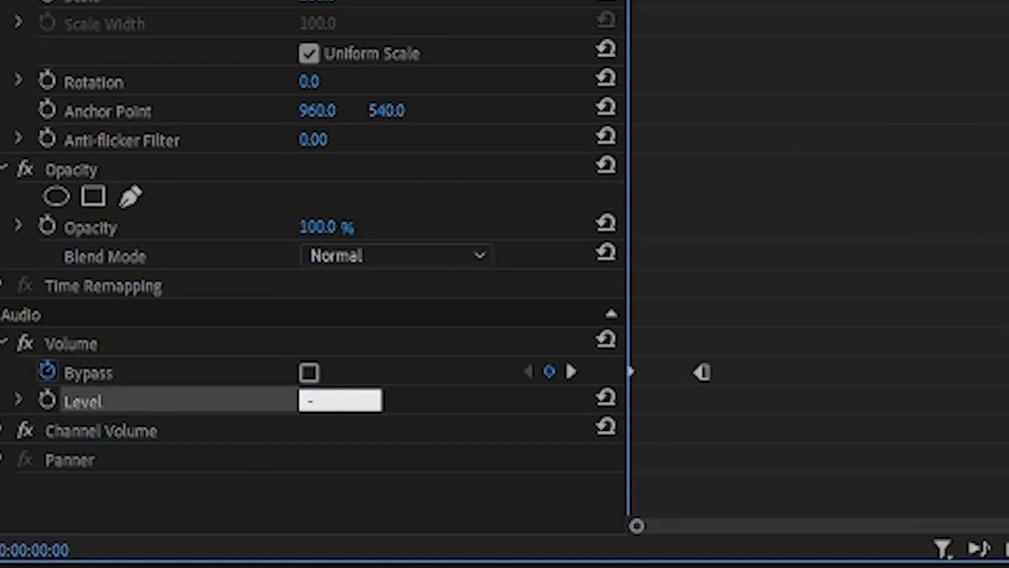
key(BackSpace)
click(444, 389)
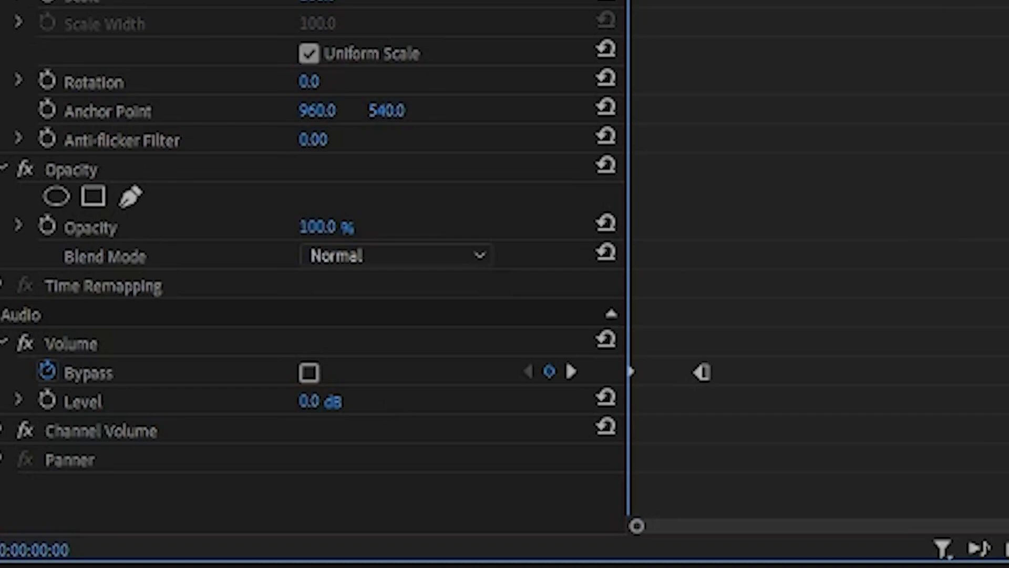
- Set the Volume level to -10 dB at the first Bypass keyframe and 2 dB at the second, and play from the start
click(312, 401)
text(-10)
key(Return)
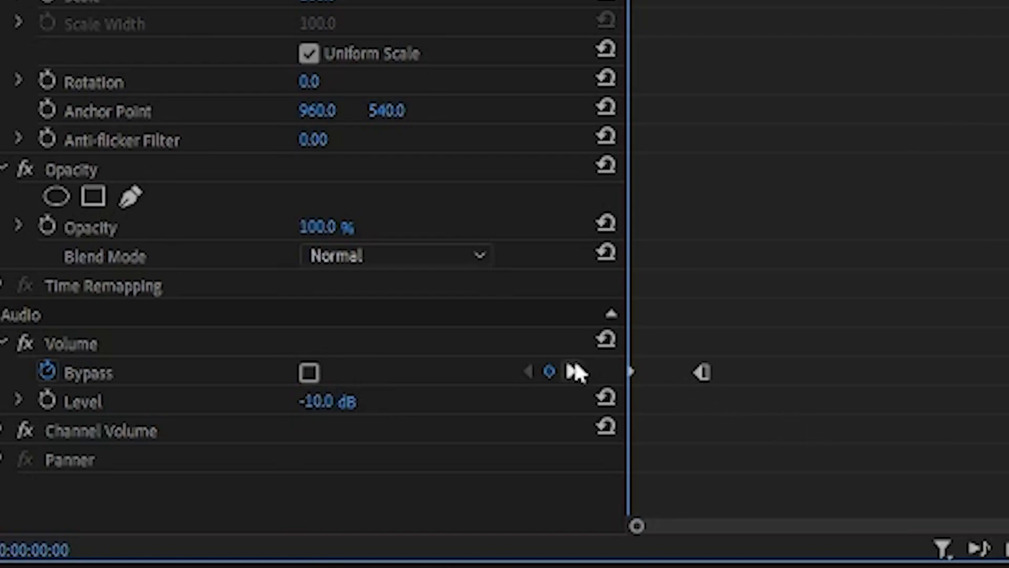
click(572, 371)
click(322, 404)
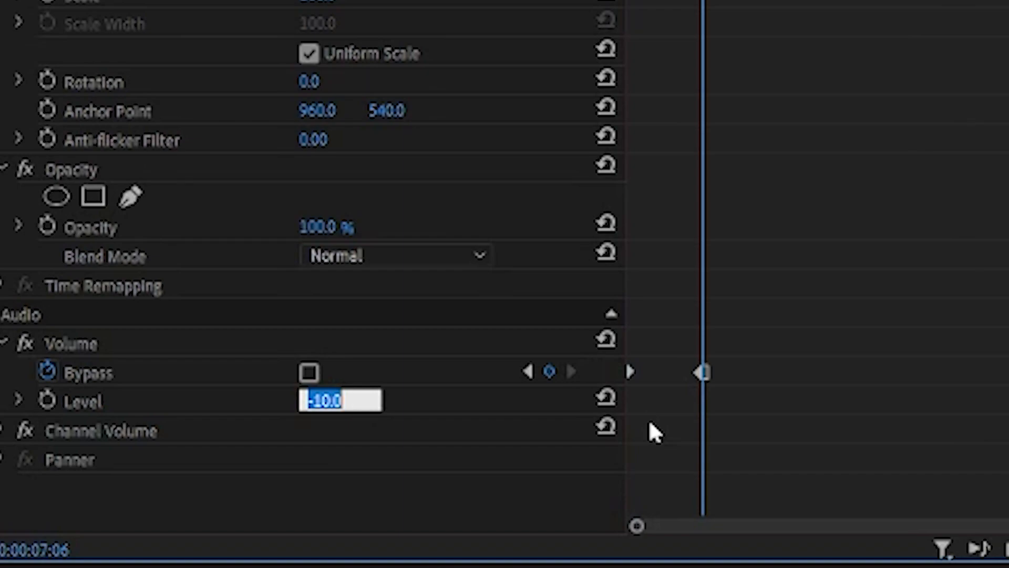
text(2)
key(Return)
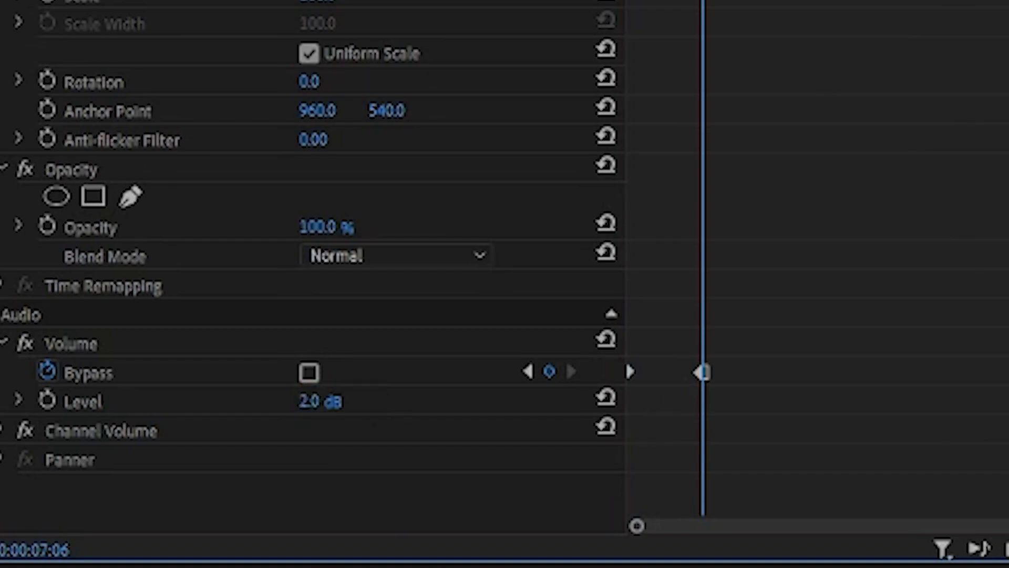
key(Home)
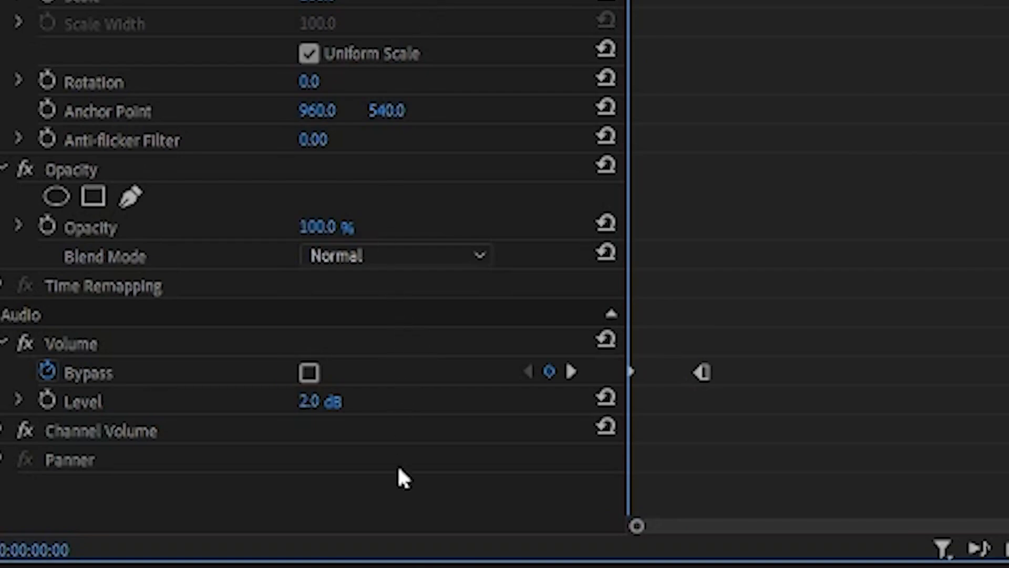
key(space)
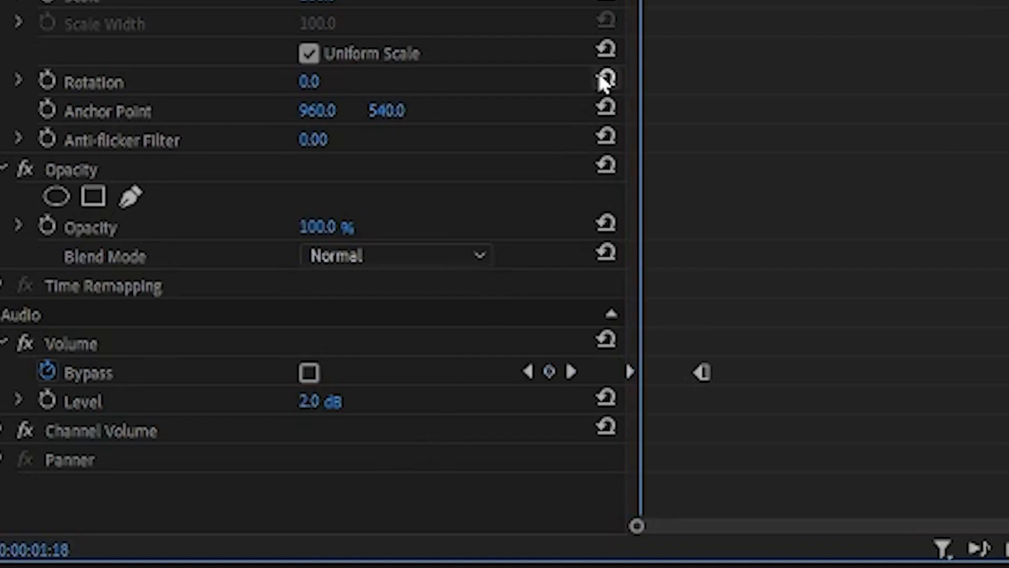
key(Home)
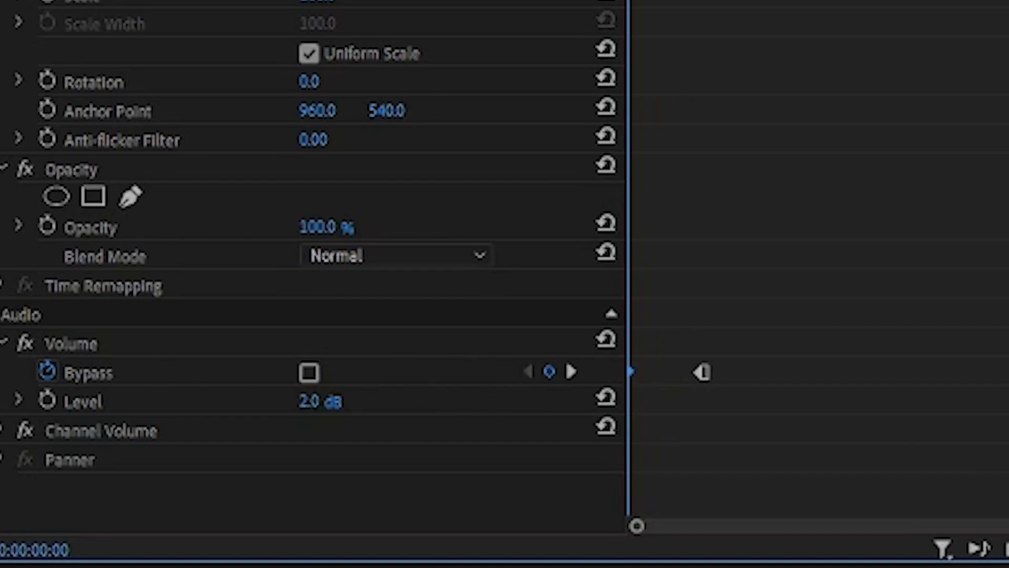
- Set the first clip's Volume level to -2 dB with the playhead at the clip's start
click(320, 402)
text(-)
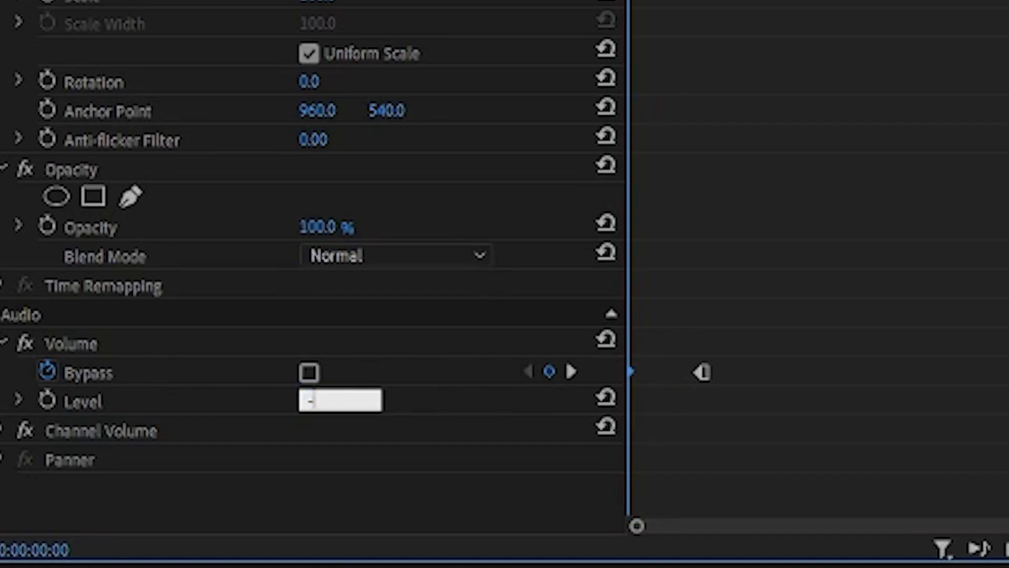
text(2)
key(Return)
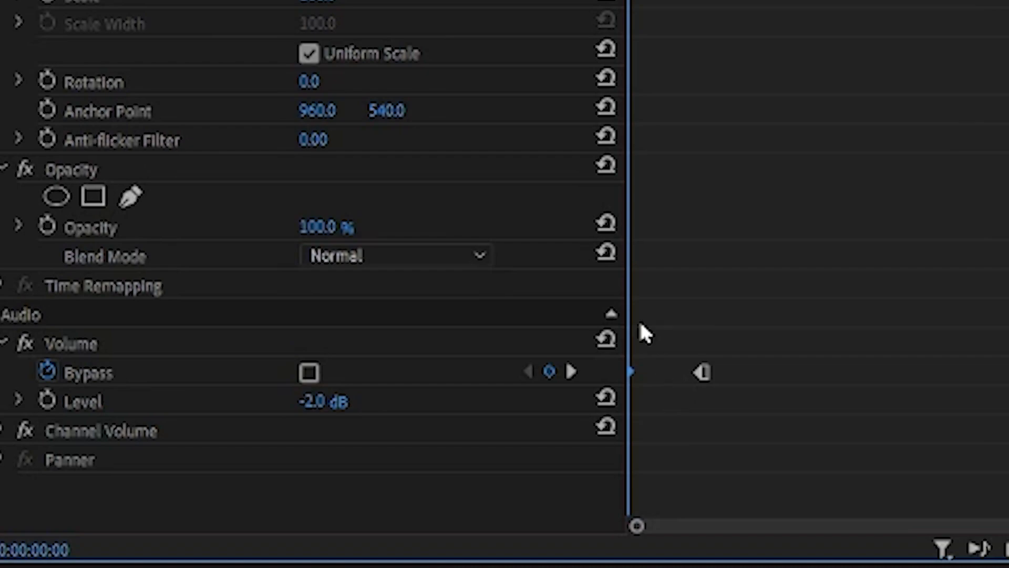
- Try setting the Volume level to 10 dB at the second Bypass keyframe, and undo the change
click(572, 372)
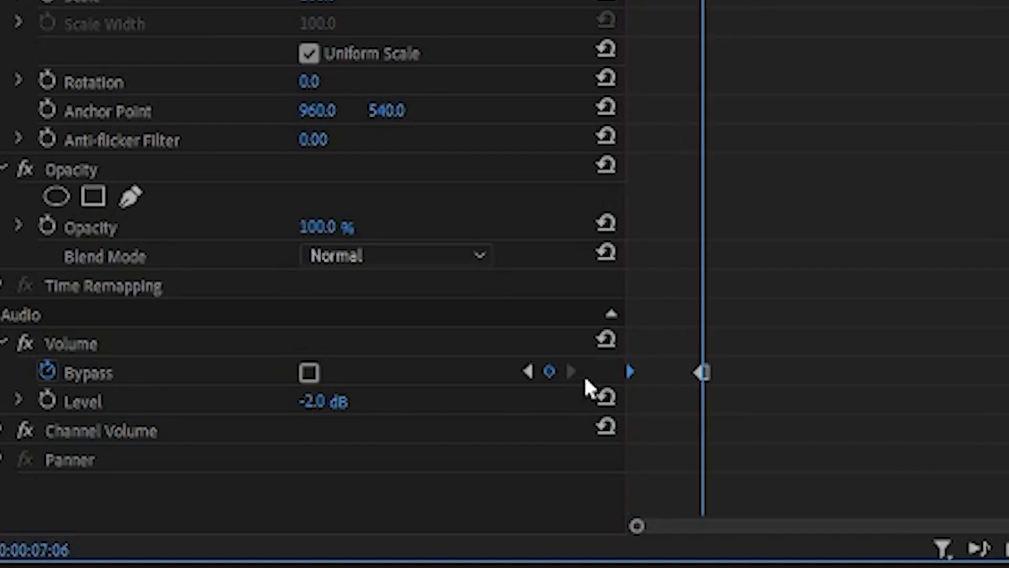
click(323, 402)
text(10)
key(Return)
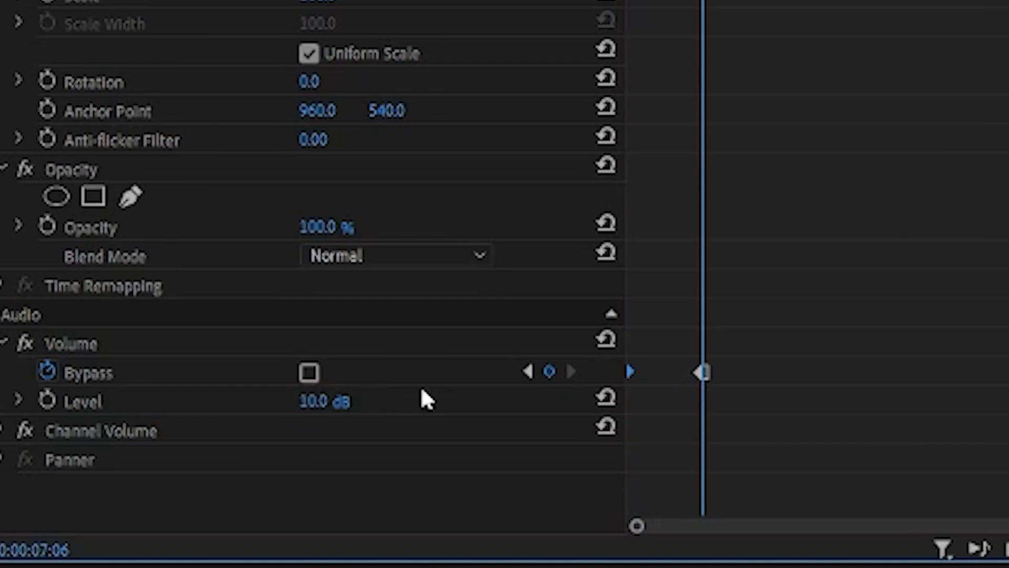
drag(703, 1, 671, 1)
key(ctrl+z)
- Delete both Bypass keyframes and return the playhead to the start
drag(739, 334, 607, 393)
key(Delete)
key(Home)
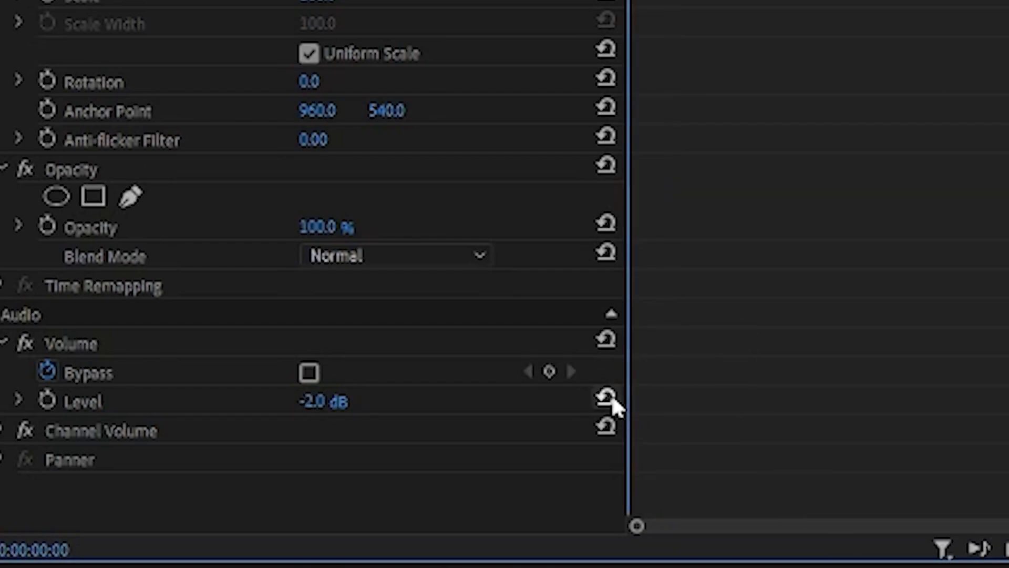
- Turn on keyframing for the Volume level at the clip's start and add a second Level keyframe at 00:00:05:16
click(48, 402)
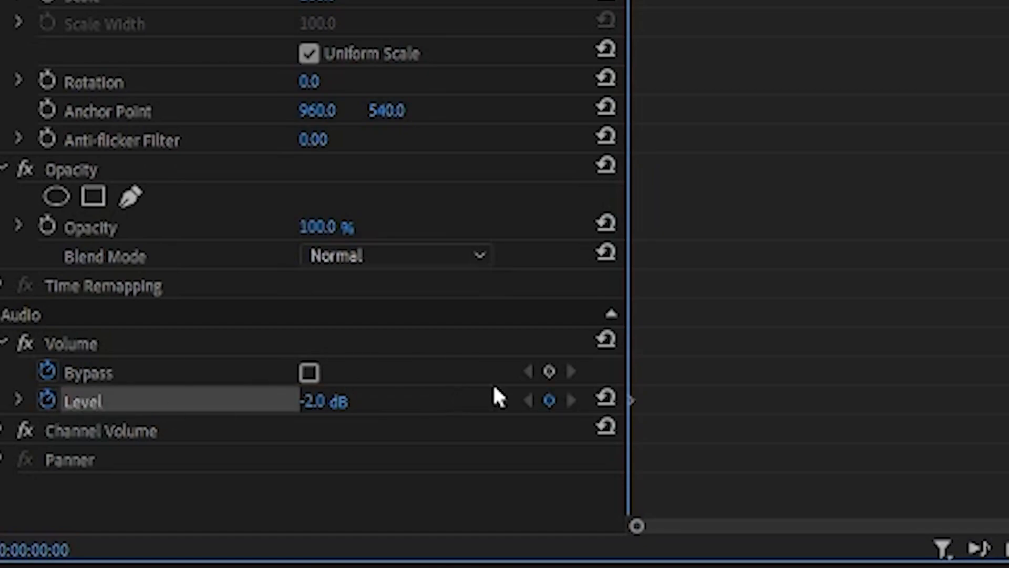
click(549, 401)
click(549, 402)
drag(629, 1, 683, 2)
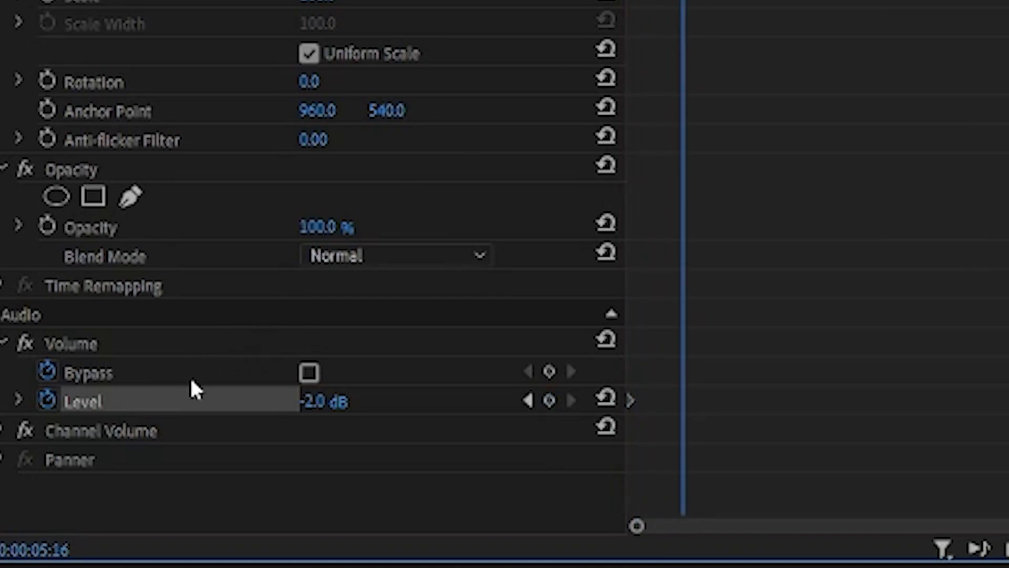
click(549, 400)
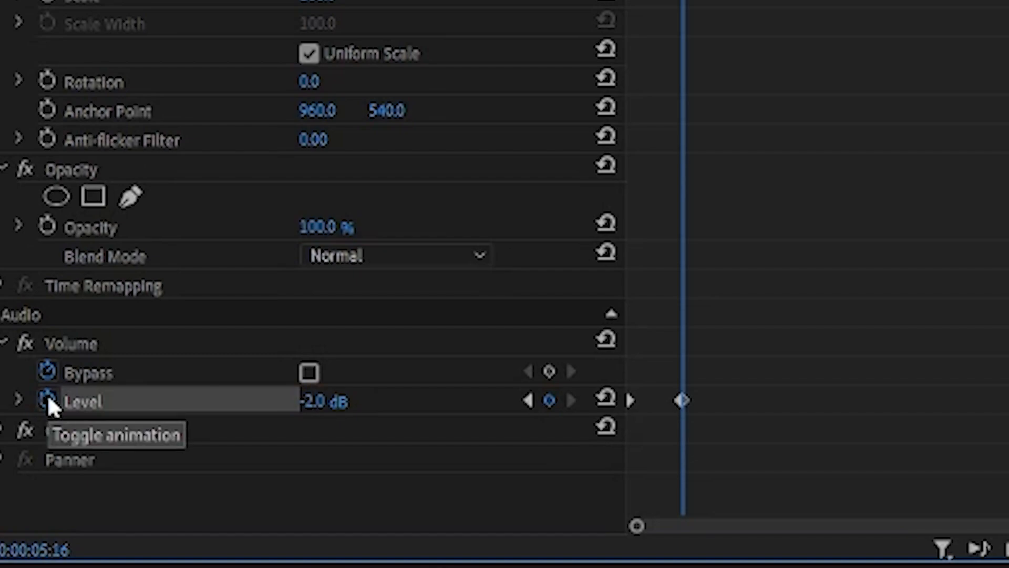
- Set the second Level keyframe to 2 dB, and play back the volume change from the start
click(324, 401)
text(2)
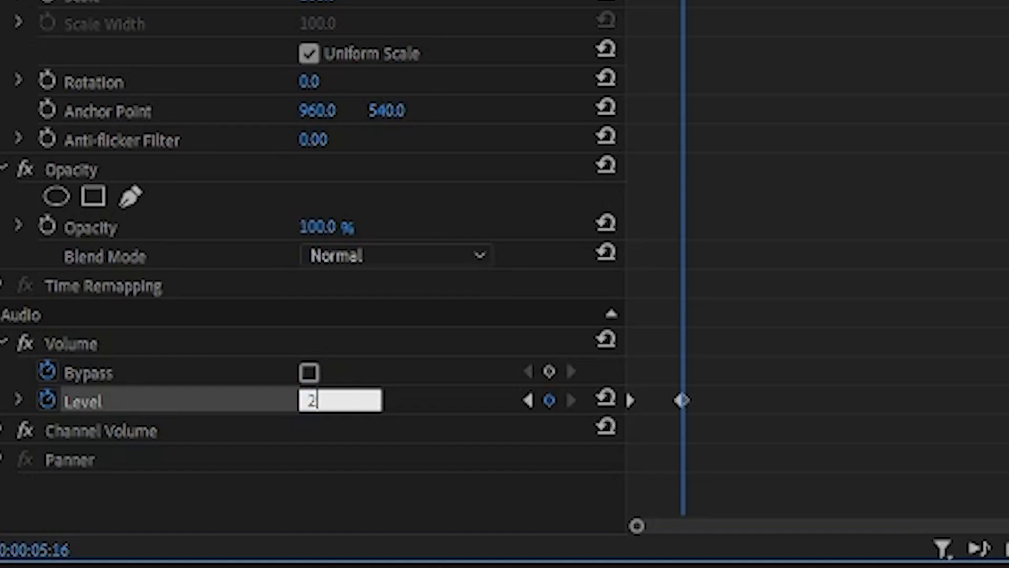
key(Return)
drag(682, 1, 629, 1)
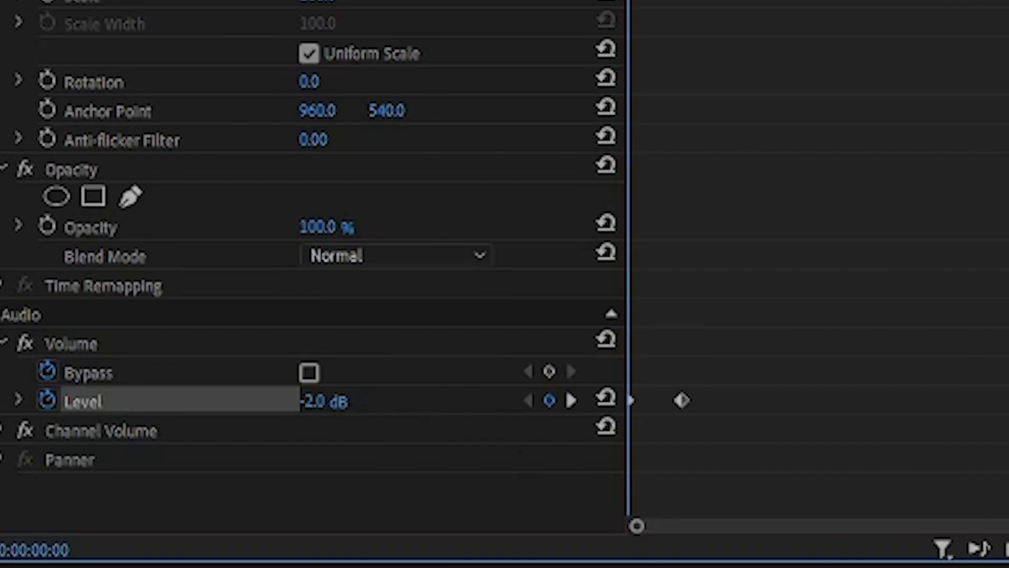
key(space)
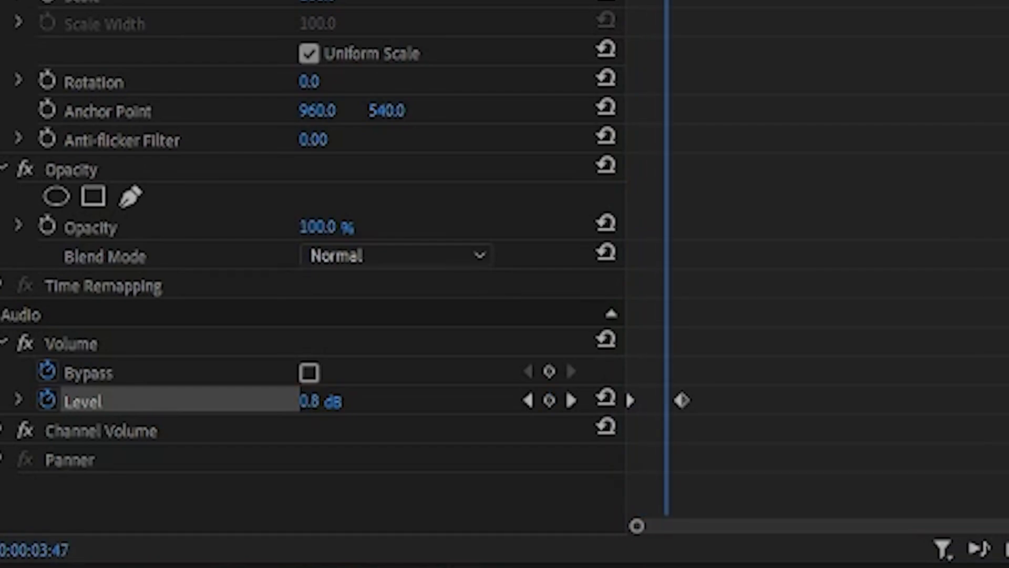
drag(667, 1, 628, 1)
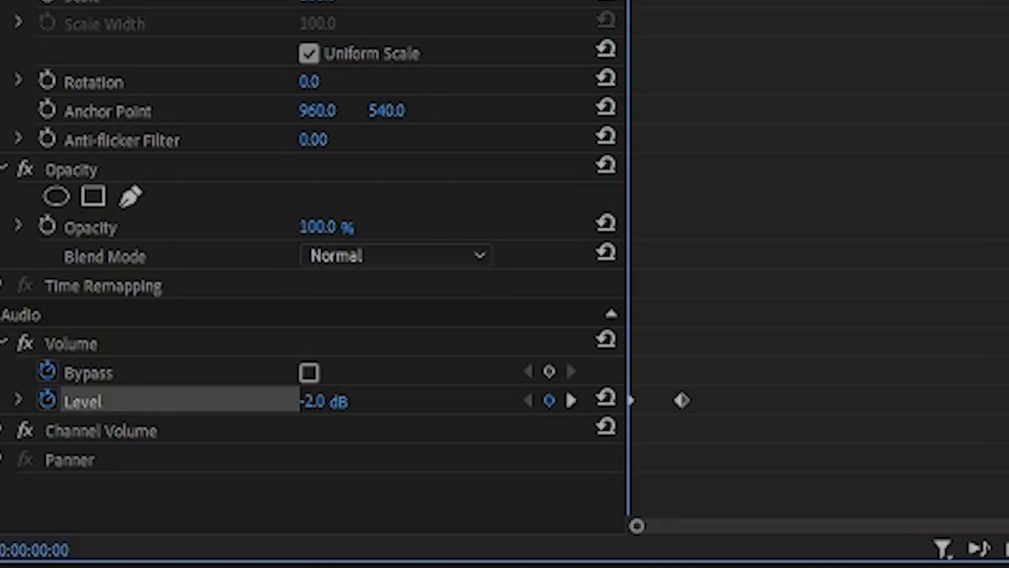
- Delete both Volume Level keyframes from the first clip
drag(727, 372, 634, 446)
click(729, 371)
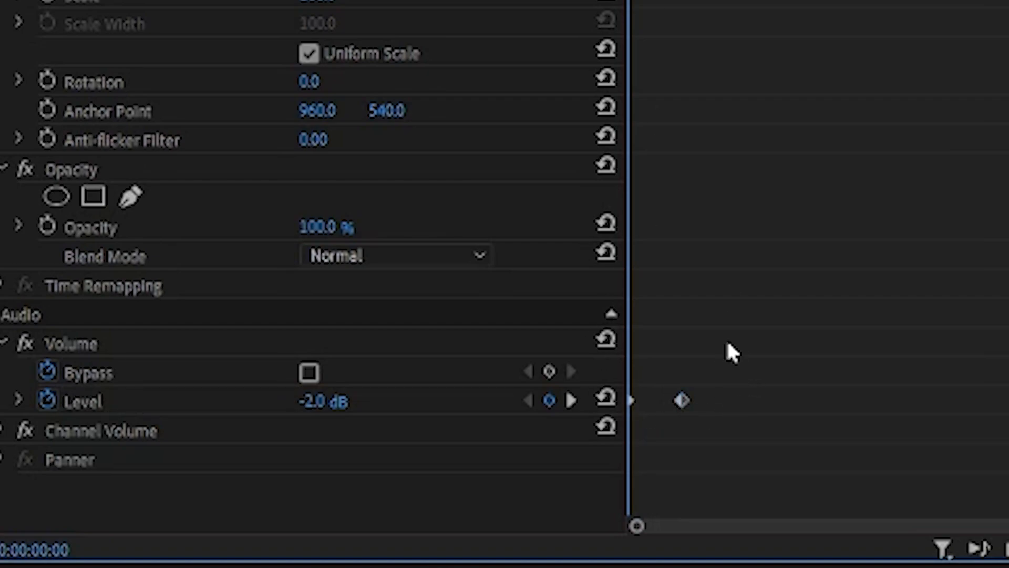
drag(789, 1, 1008, 2)
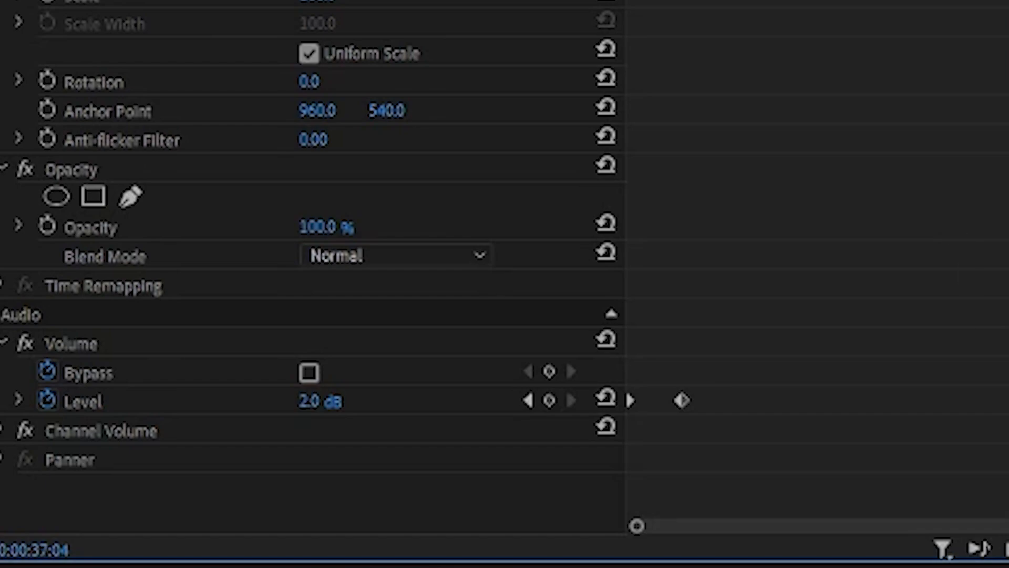
drag(752, 363, 592, 446)
key(Delete)
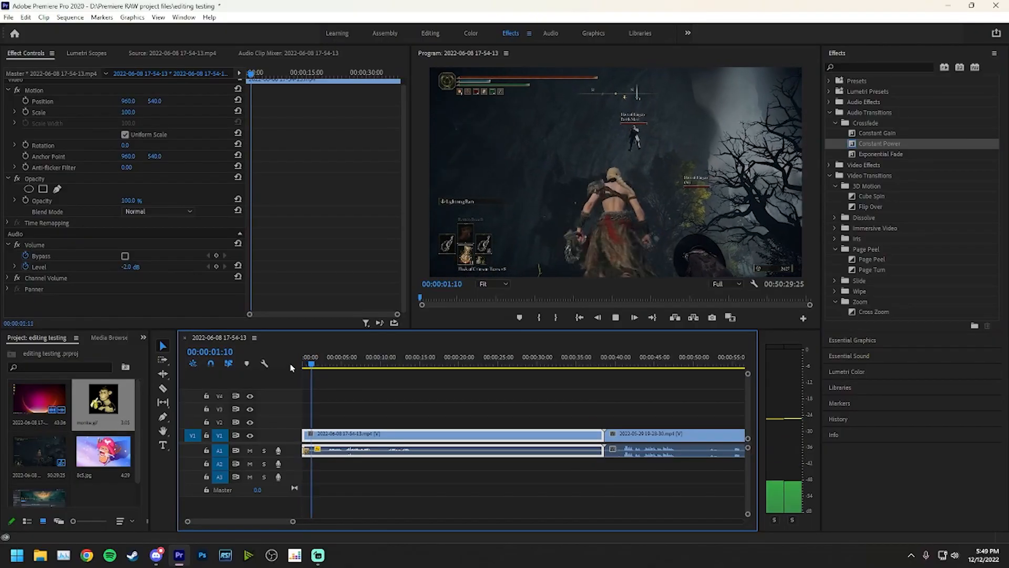
- Stop playback and delete the Constant Power transition at the start of the first clip's audio
key(space)
key(equal)
key(equal)
key(equal)
key(equal)
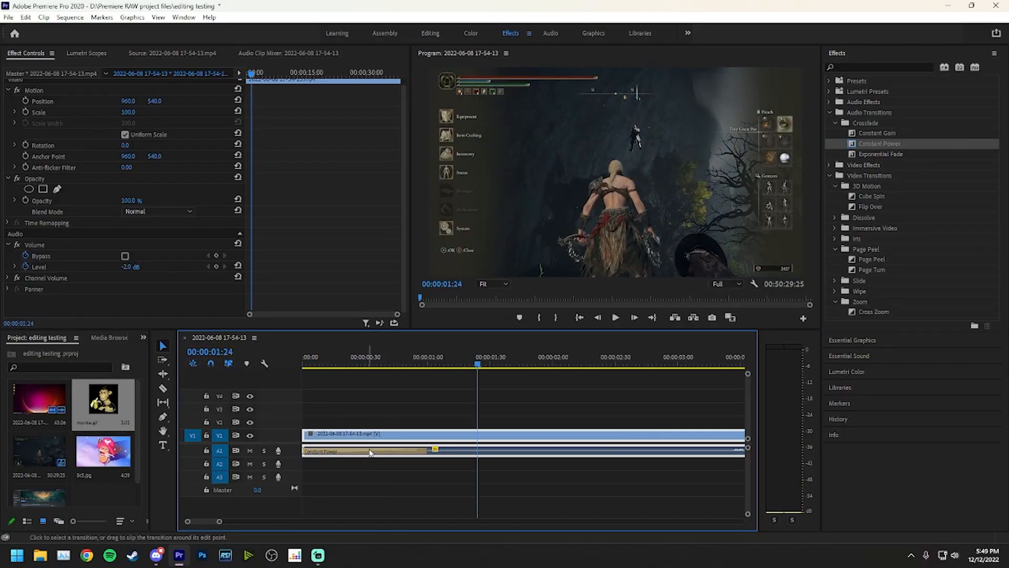
click(372, 455)
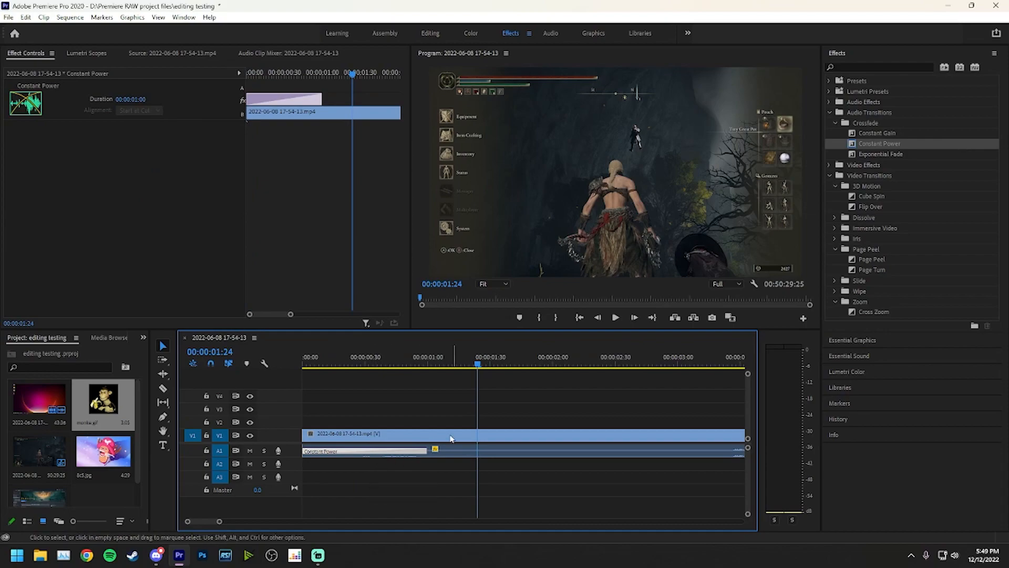
key(Delete)
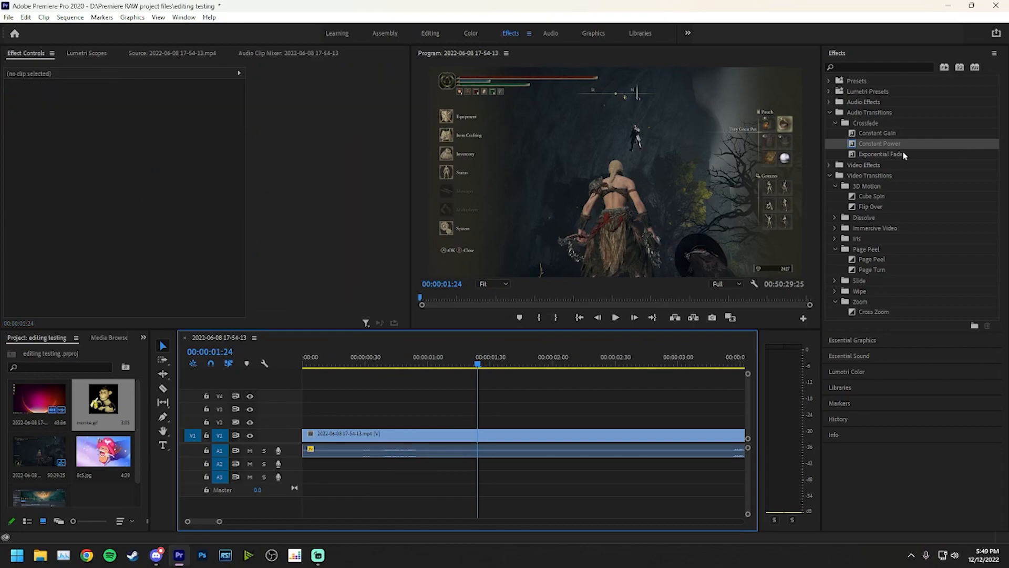
- Try to apply the Exponential Fade audio transition at the cut between the two clips
click(885, 156)
scroll(603, 363, down, 5)
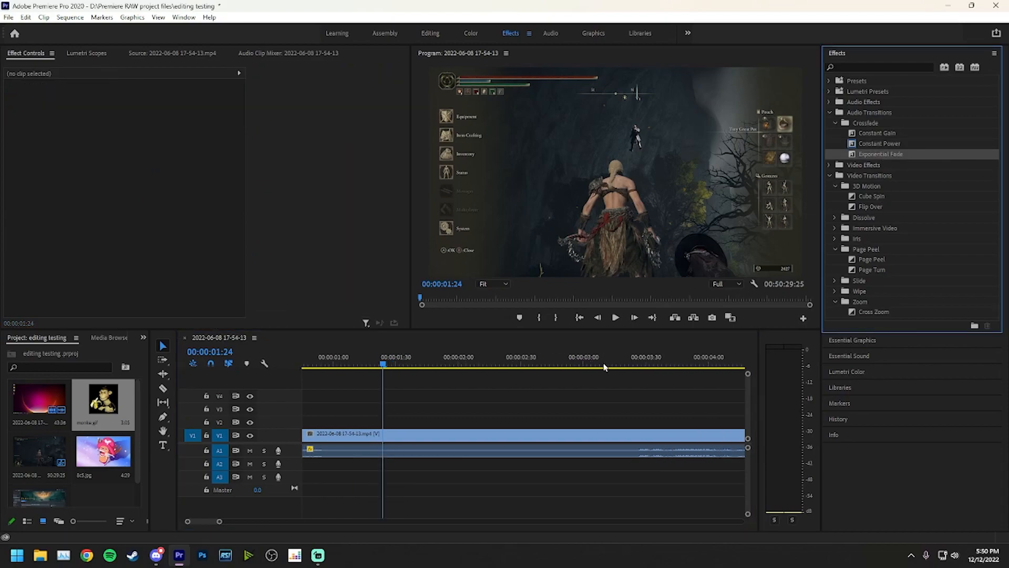
scroll(603, 364, down, 10)
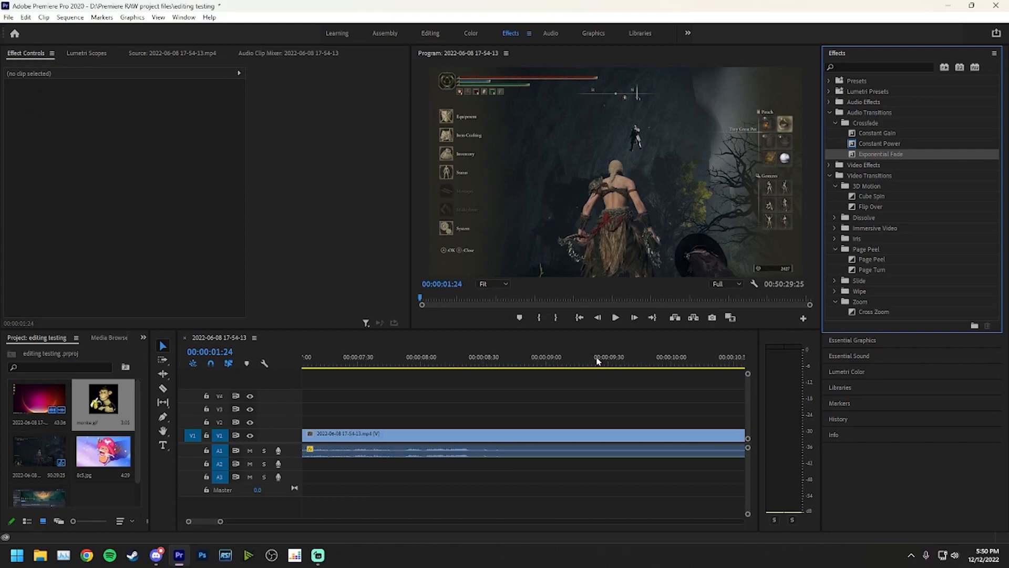
scroll(596, 359, down, 4)
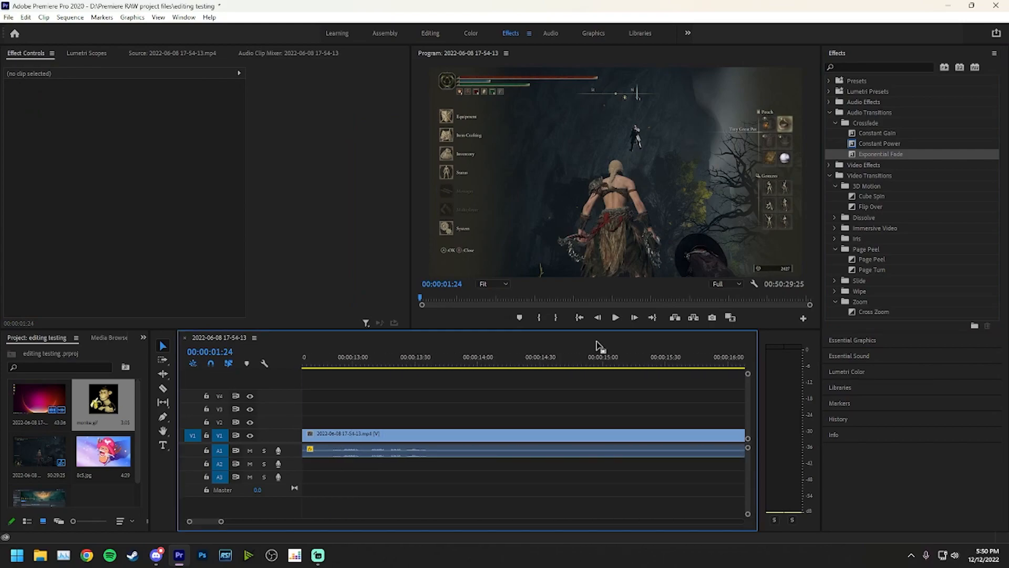
scroll(622, 384, down, 5)
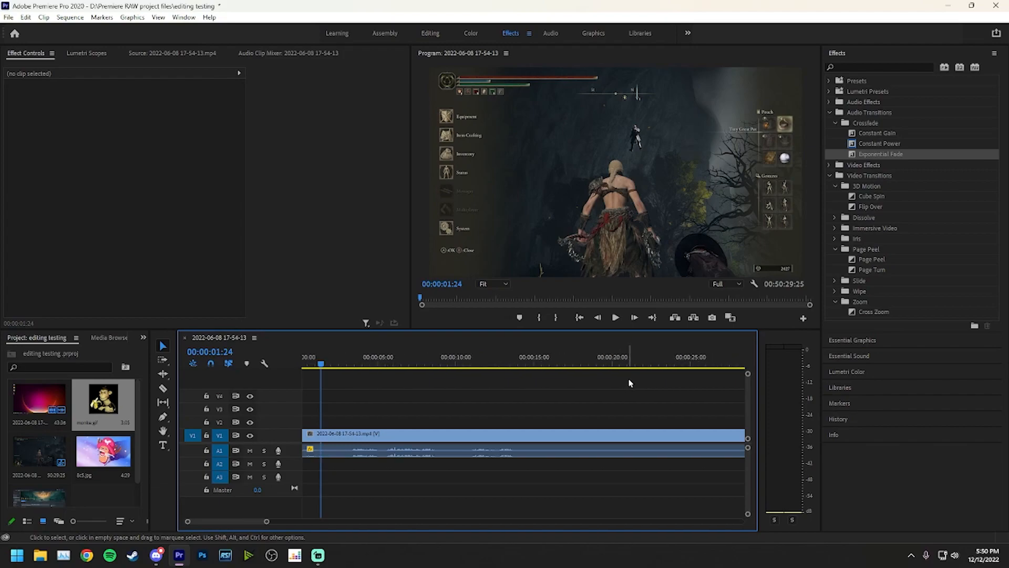
drag(876, 154, 606, 445)
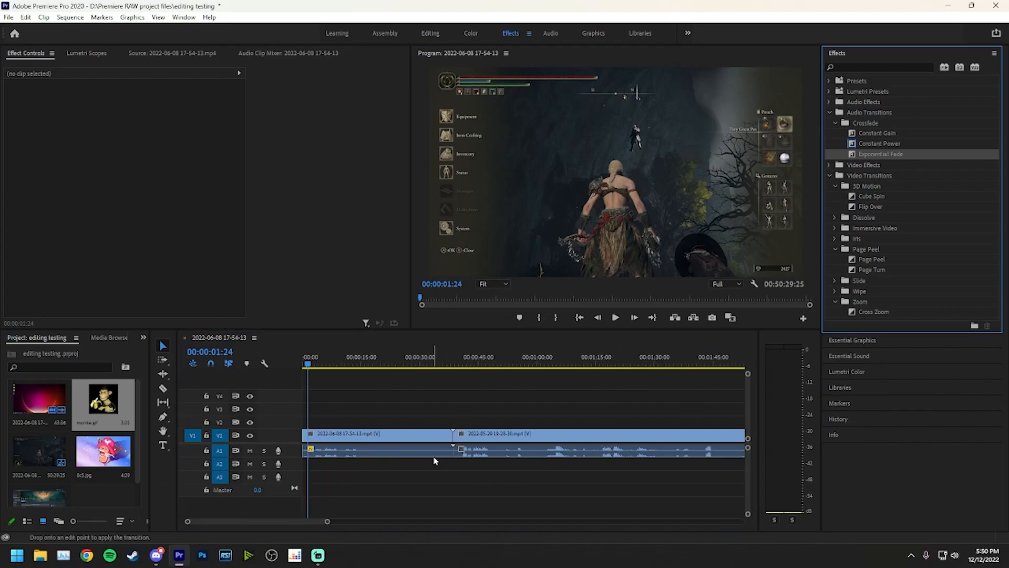
drag(433, 455, 452, 442)
- Trim the first clip's end back to about 00:00:14:44 and apply an Exponential Fade to the end of its audio
click(453, 452)
drag(453, 456, 355, 437)
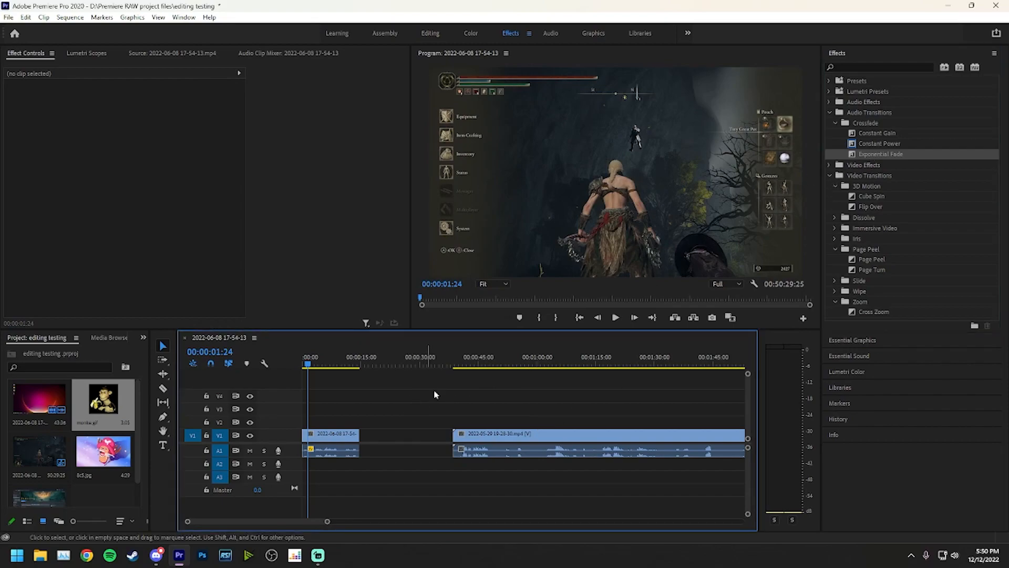
drag(912, 157, 359, 456)
click(361, 406)
- Play back the audio fade at the first clip's end, starting from 00:00:12:20
key(=)
key(=)
key(=)
scroll(598, 416, down, 1)
scroll(598, 416, down, 2)
click(547, 363)
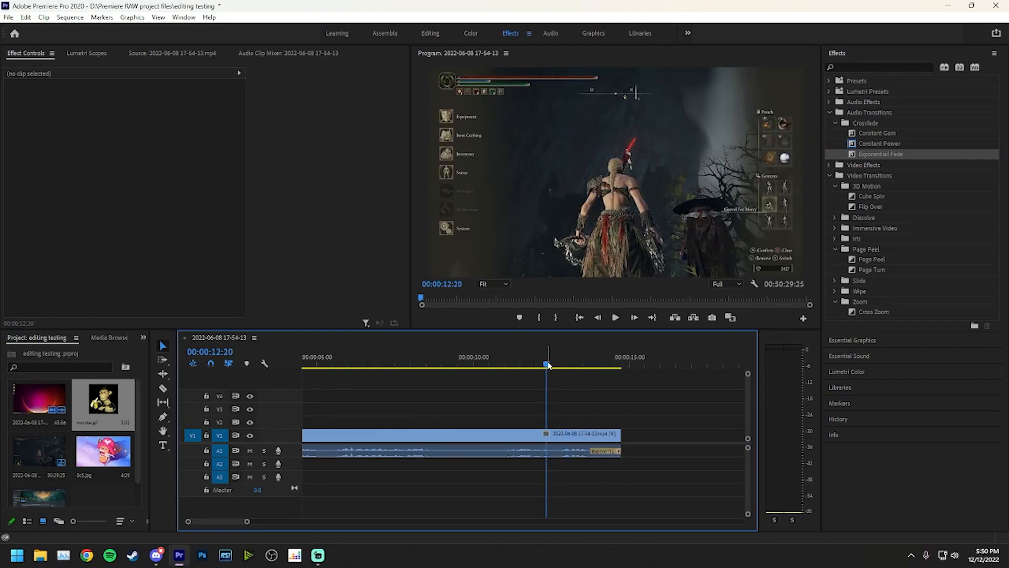
key(space)
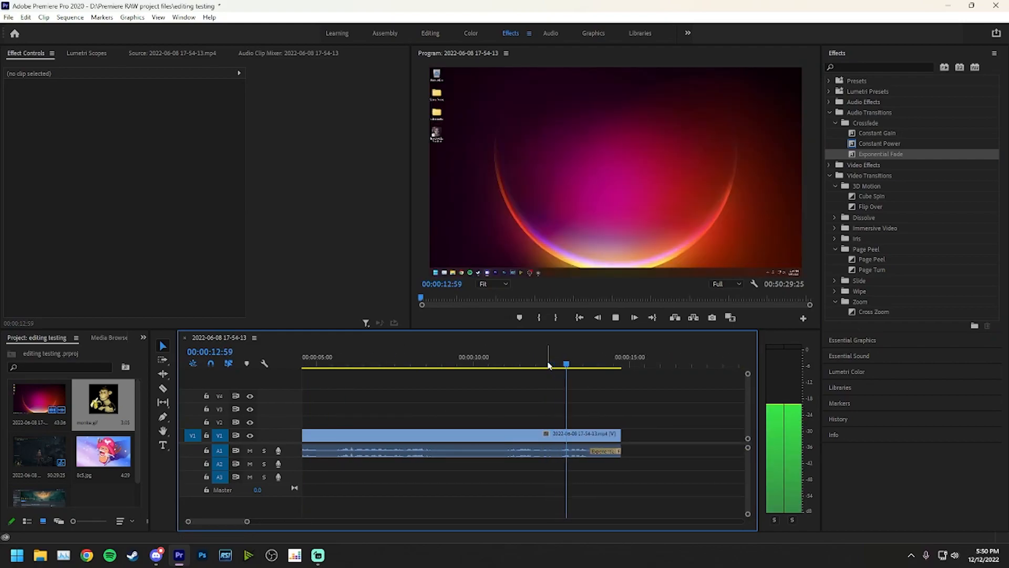
key(space)
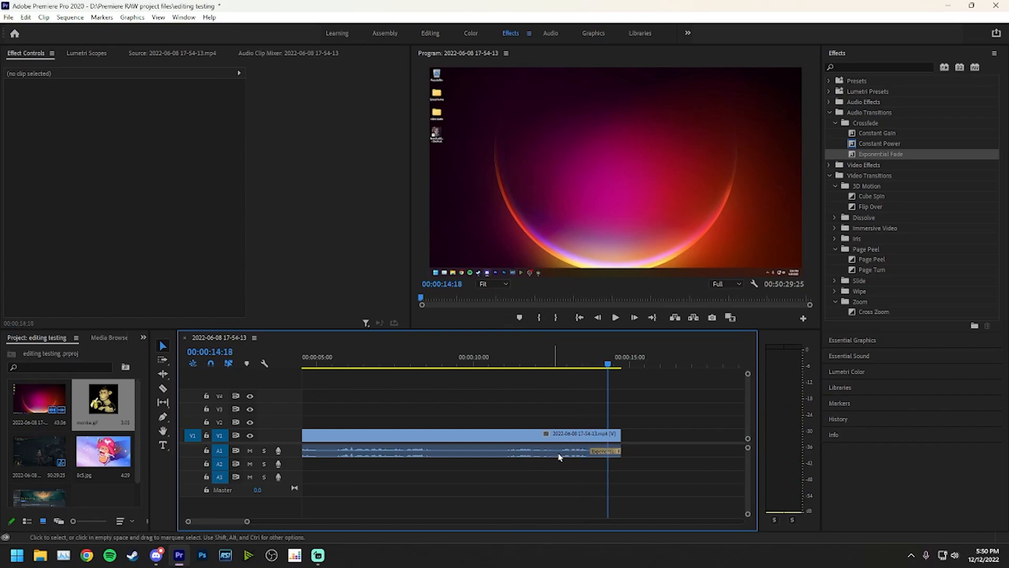
- Lengthen the Exponential Fade to 00:00:02:51 and play it back
drag(593, 451, 532, 451)
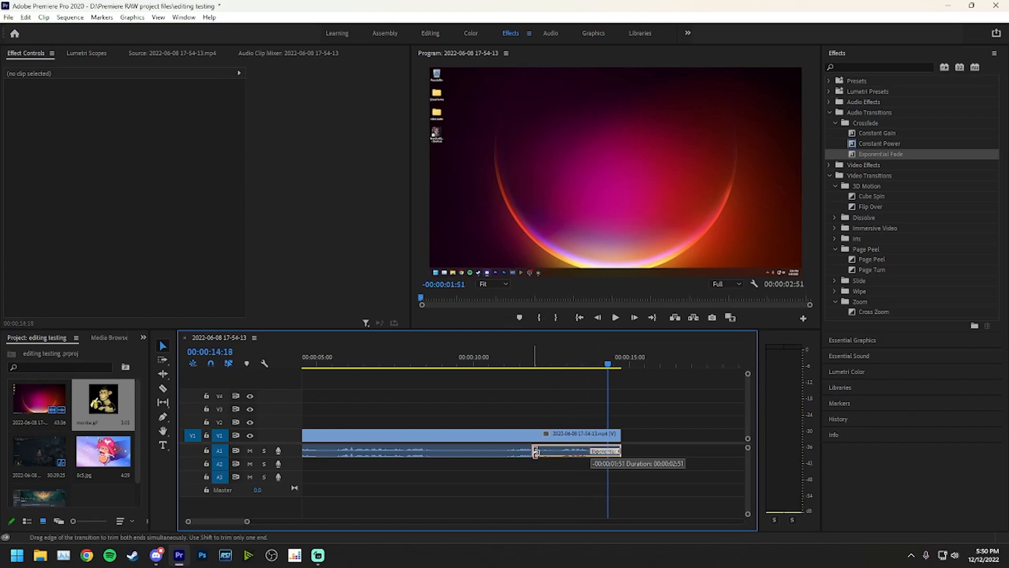
click(500, 362)
key(space)
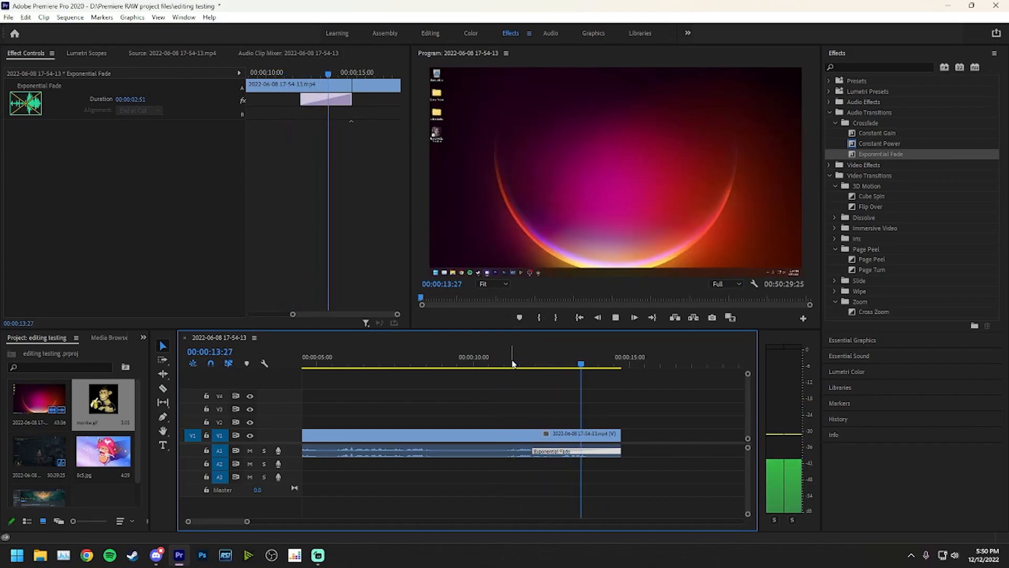
key(space)
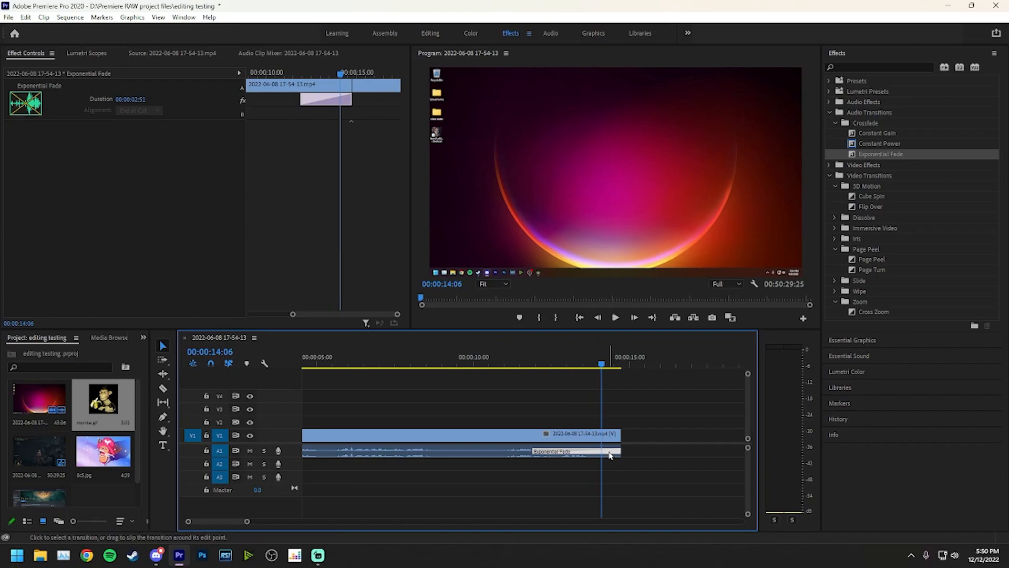
- Delete the Exponential Fade and the gap after the first clip, and undo closing the gap
key(Delete)
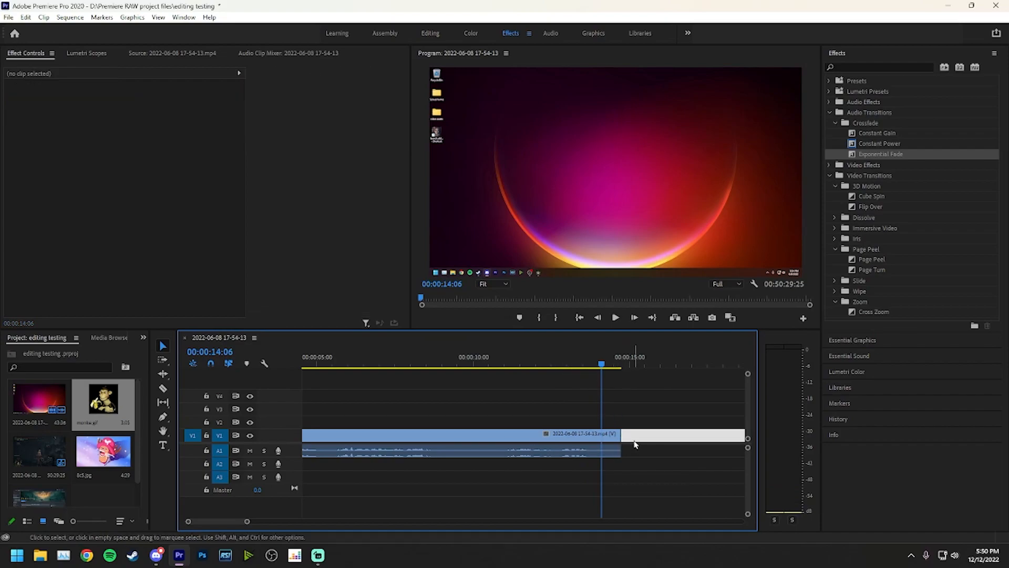
key(ctrl+z)
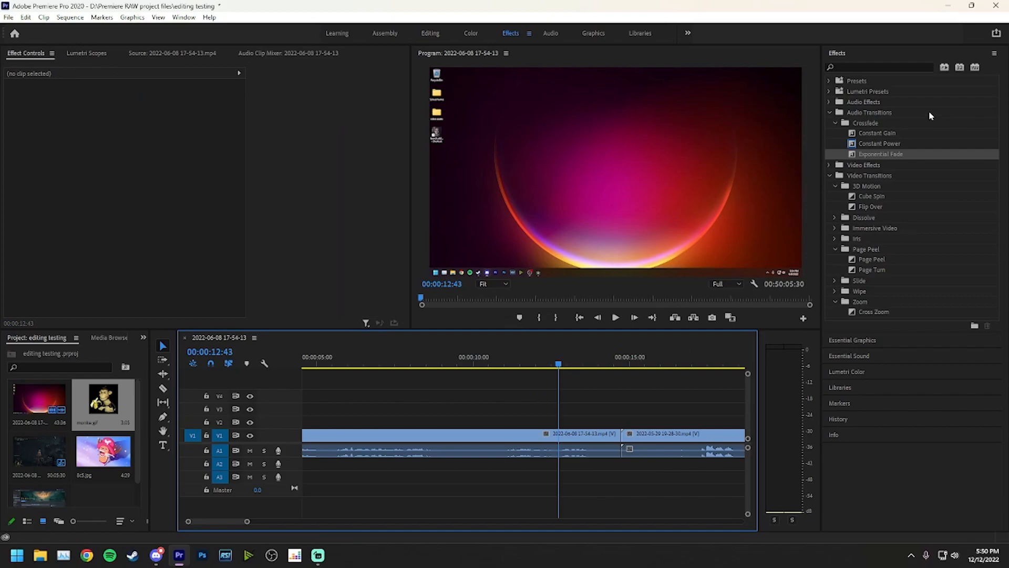
key(ctrl+z)
- Add an Exponential Fade lasting 00:00:02:31 to the first clip's audio end and a Dip to Black lasting 00:00:02:30 to its video end
drag(899, 158, 546, 450)
click(875, 53)
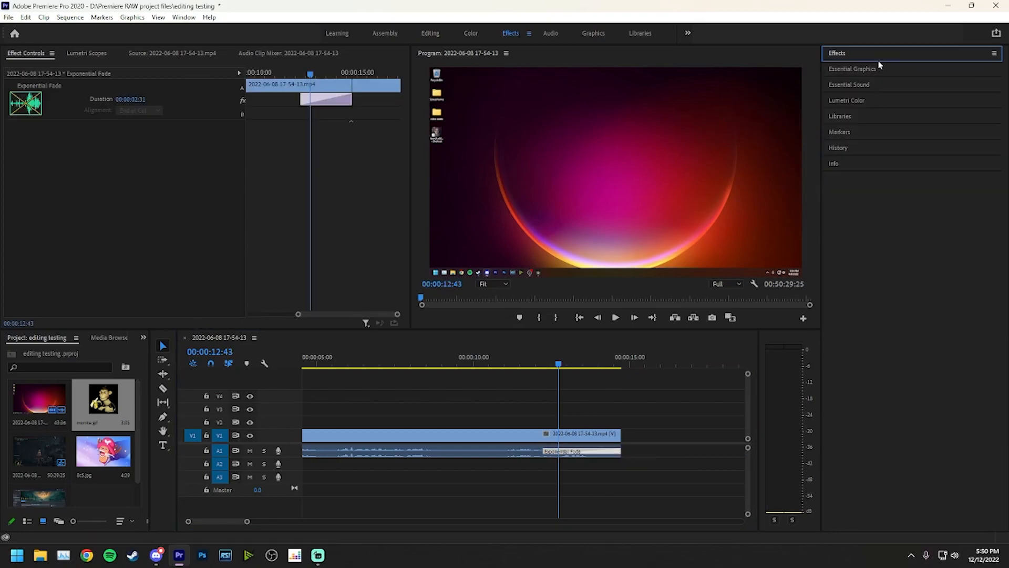
click(878, 67)
text(dip)
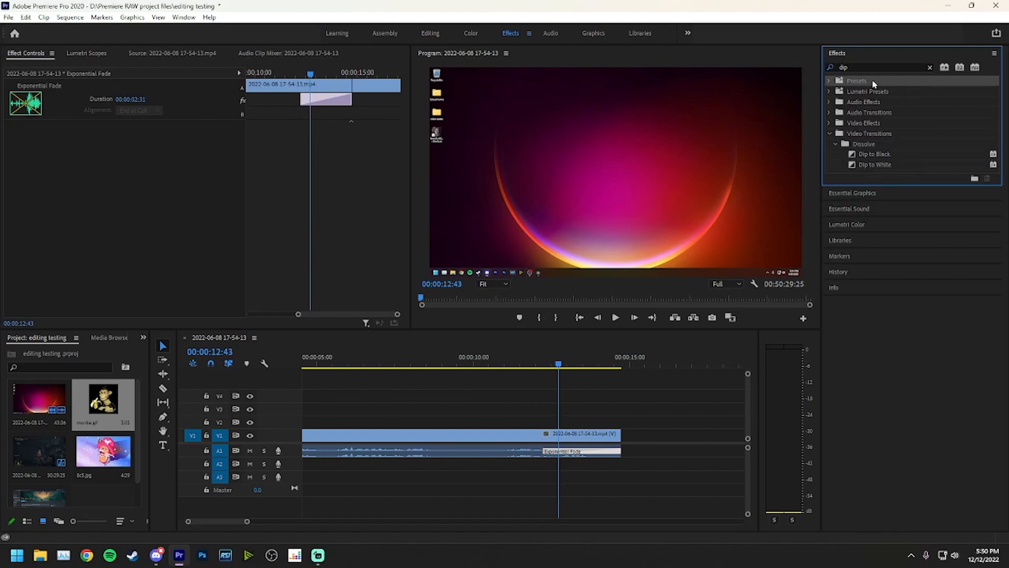
drag(874, 154, 543, 435)
- Play back the combined Dip to Black and Exponential Fade at the first clip's end
click(492, 363)
key(space)
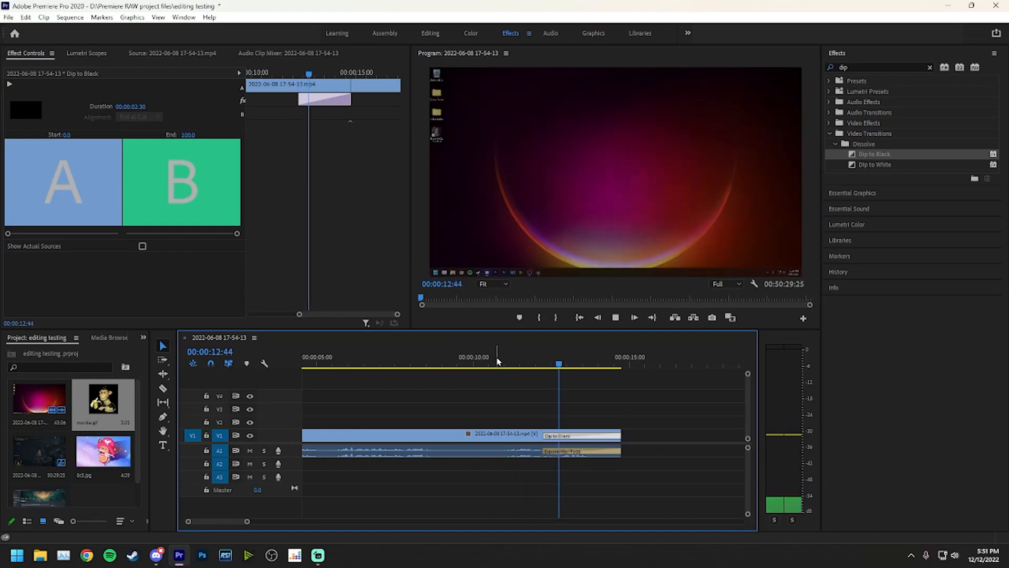
key(space)
drag(565, 363, 512, 365)
key(space)
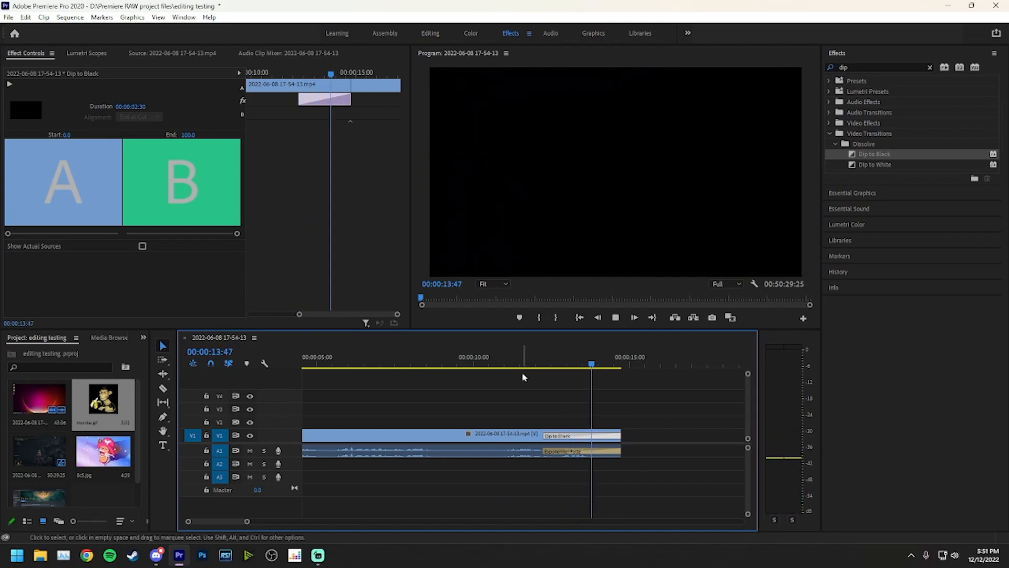
drag(541, 364, 471, 372)
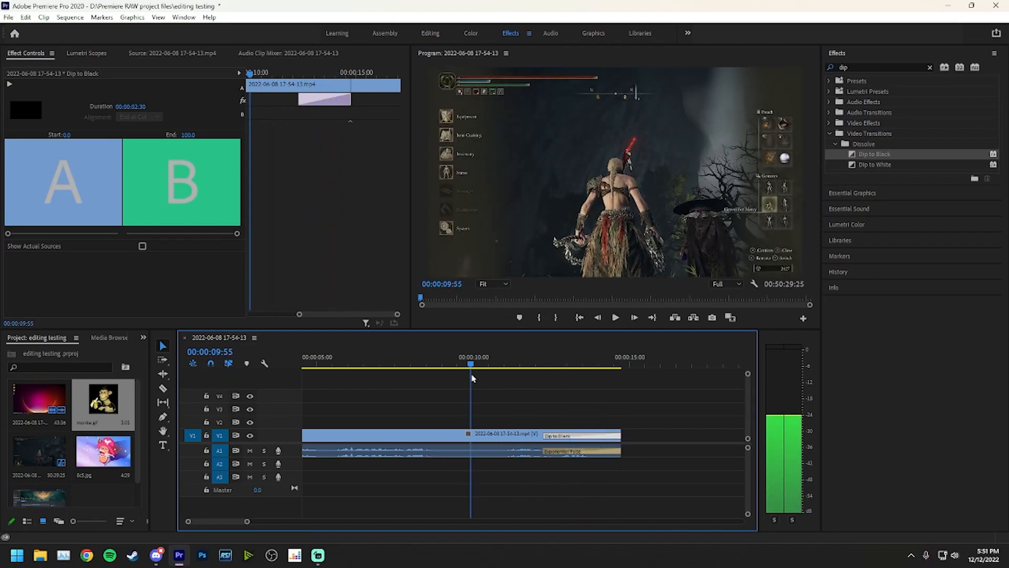
- Delete the Dip to Black and Exponential Fade transitions, and close the gap between the two clips
click(642, 433)
click(612, 439)
key(Delete)
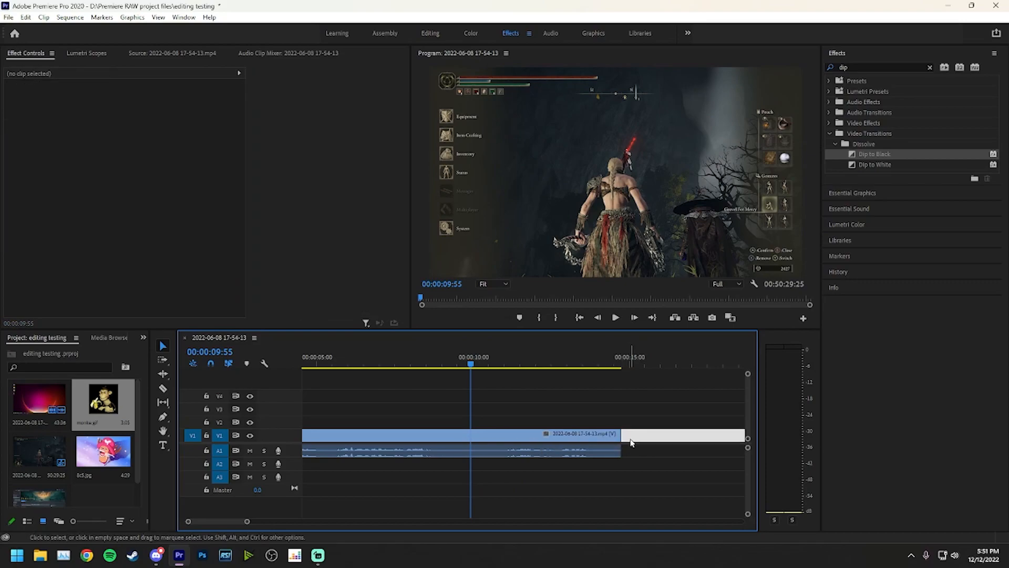
click(631, 443)
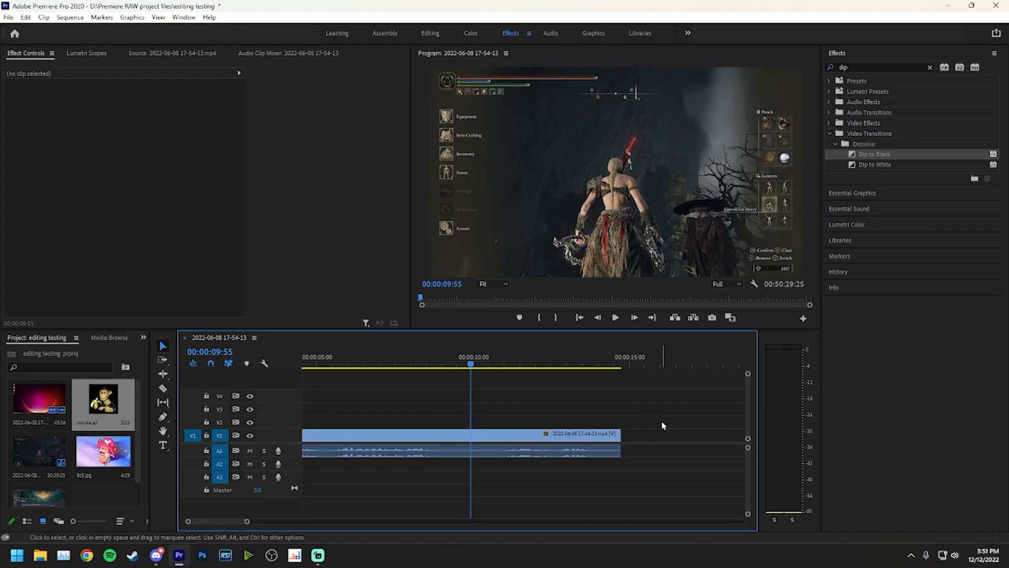
click(655, 435)
key(Delete)
- Select the first clip with the playhead at 00:00:06:35 to examine its effect settings, and collapse the Dissolve transitions group
scroll(550, 368, down, 1)
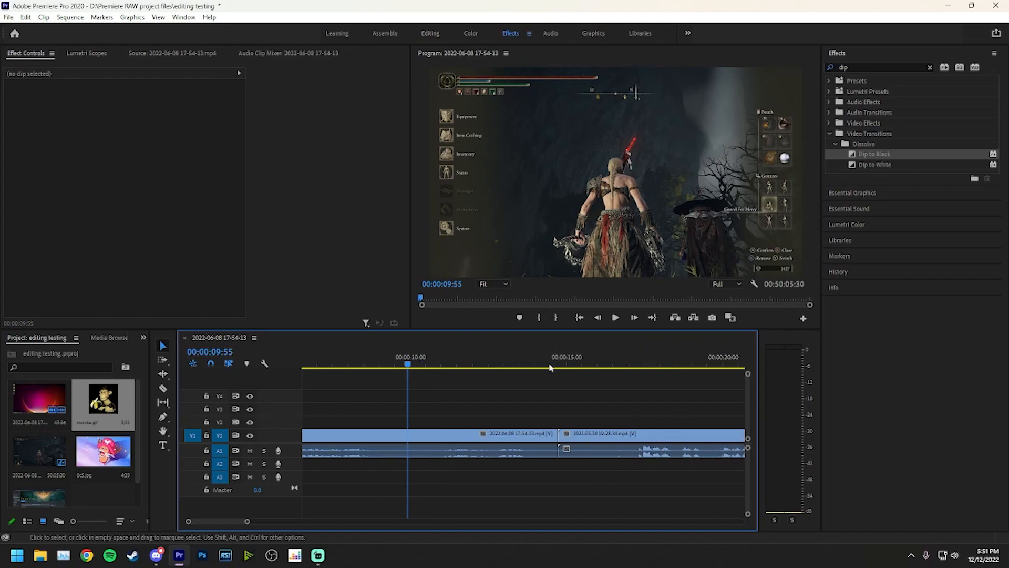
click(550, 365)
key(minus)
key(minus)
key(minus)
drag(341, 362, 328, 361)
click(80, 57)
click(25, 54)
click(340, 436)
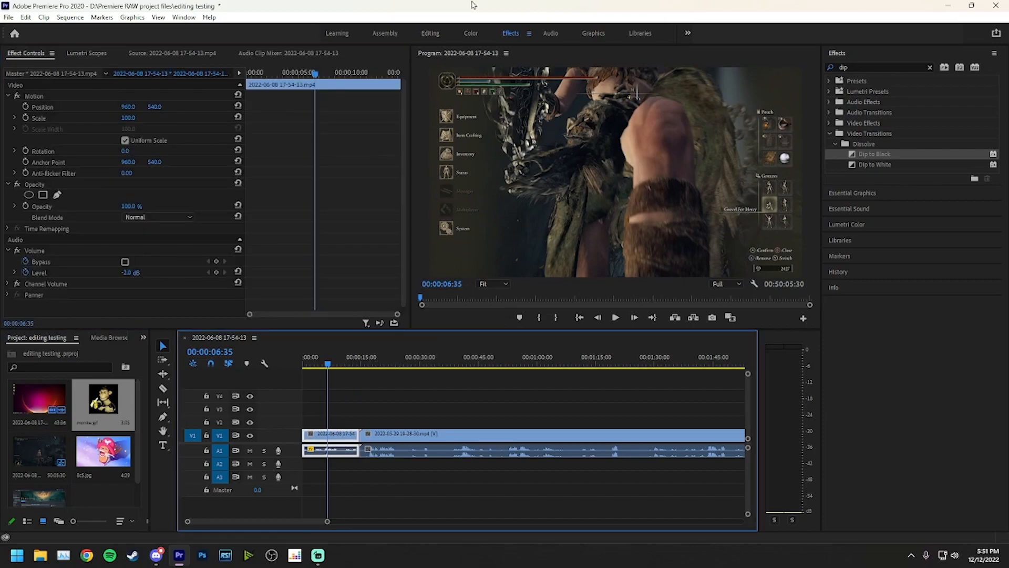
scroll(128, 252, down, 1)
scroll(129, 252, up, 1)
click(834, 145)
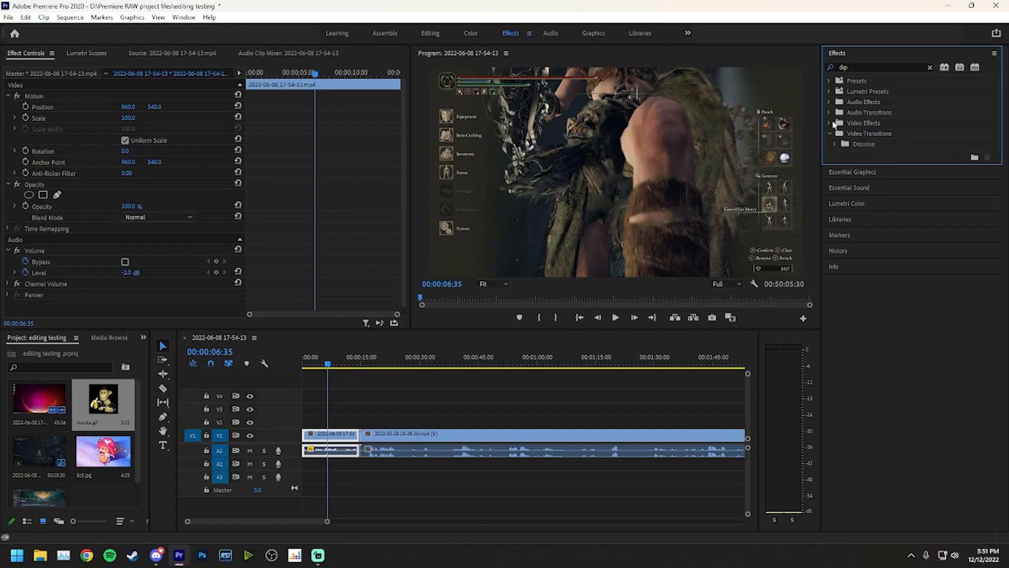
- Delete the second clip and place the playhead at 00:00:01:53
click(576, 436)
key(Delete)
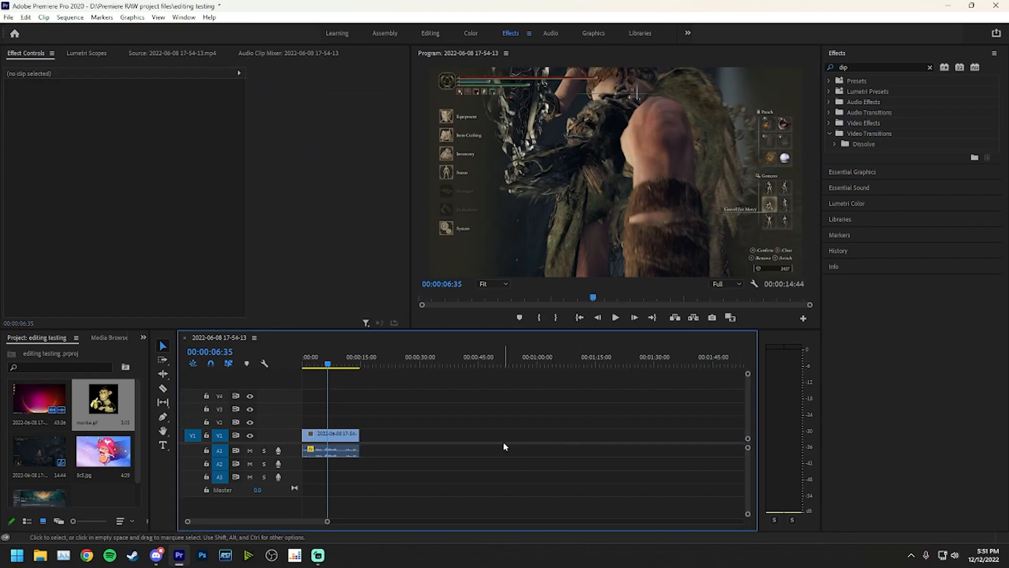
scroll(508, 424, up, 10)
scroll(507, 424, up, 8)
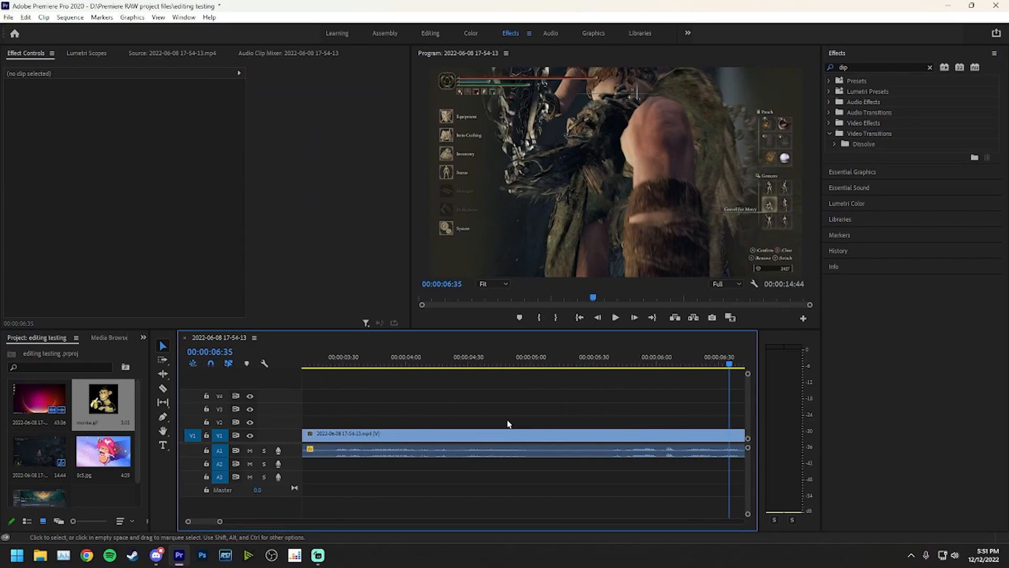
click(425, 365)
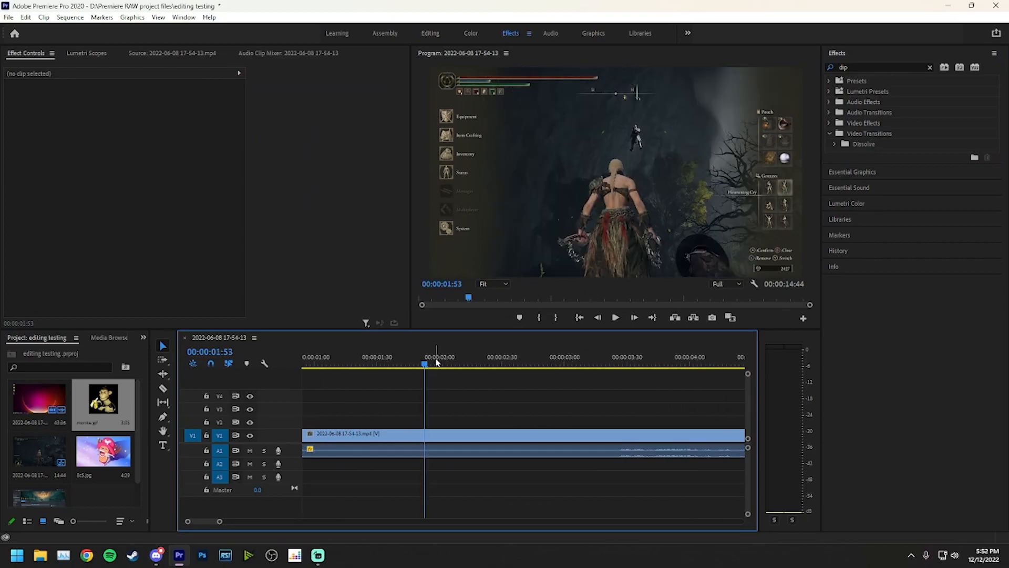
- Return the playhead to the start and move the remaining clip so it begins about 5 seconds into the timeline
scroll(412, 374, down, 8)
drag(331, 366, 282, 374)
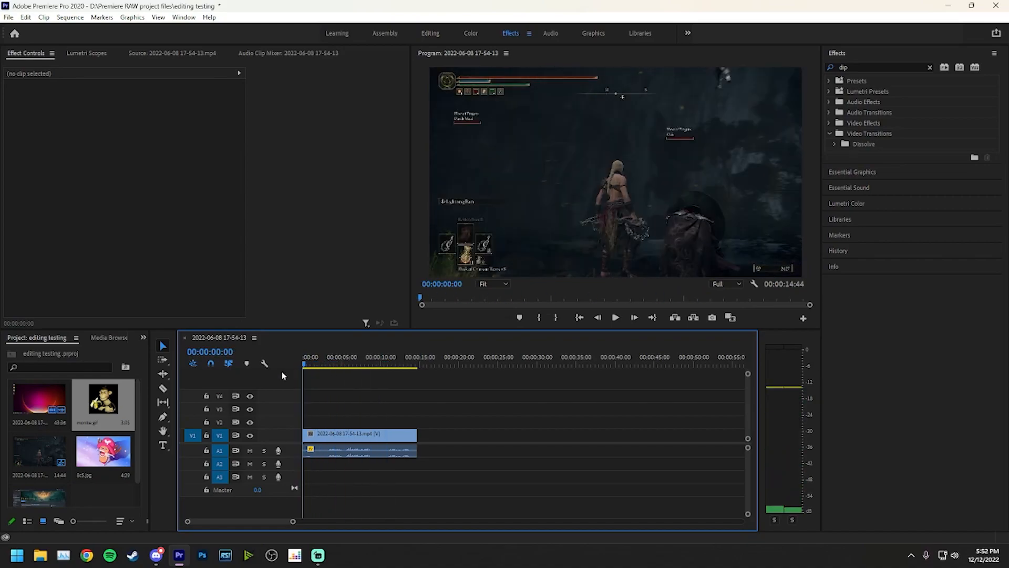
drag(350, 435, 392, 441)
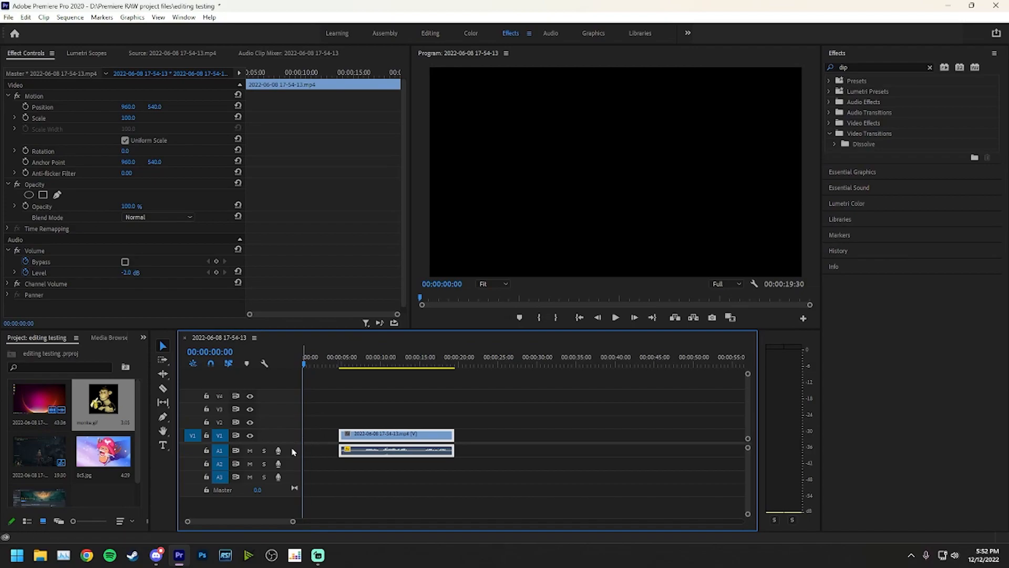
- Search the effects for "dip to" and apply the Dip to Black transition to the start of the gameplay clip
mouse_move(413, 441)
mouse_down()
mouse_move(376, 441)
mouse_move(395, 441)
mouse_up()
click(866, 66)
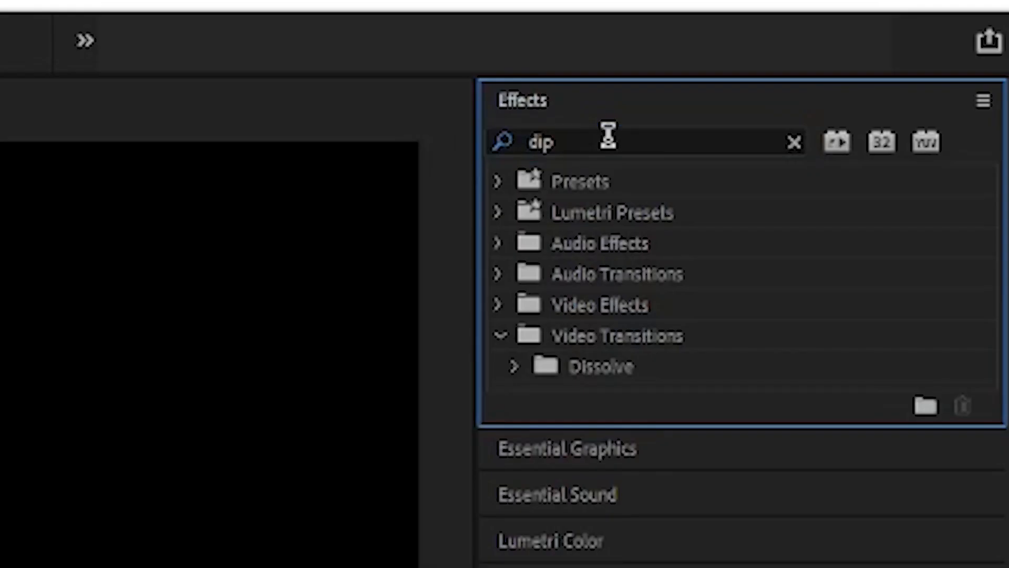
click(608, 136)
text(t)
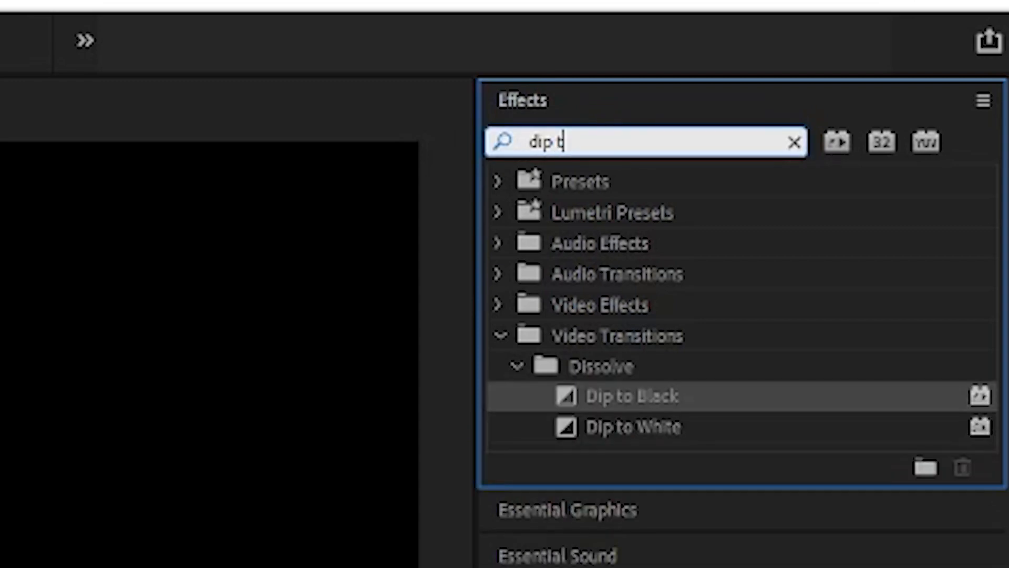
key(BackSpace)
key(BackSpace)
key(BackSpace)
key(BackSpace)
key(BackSpace)
text(dip to)
click(664, 397)
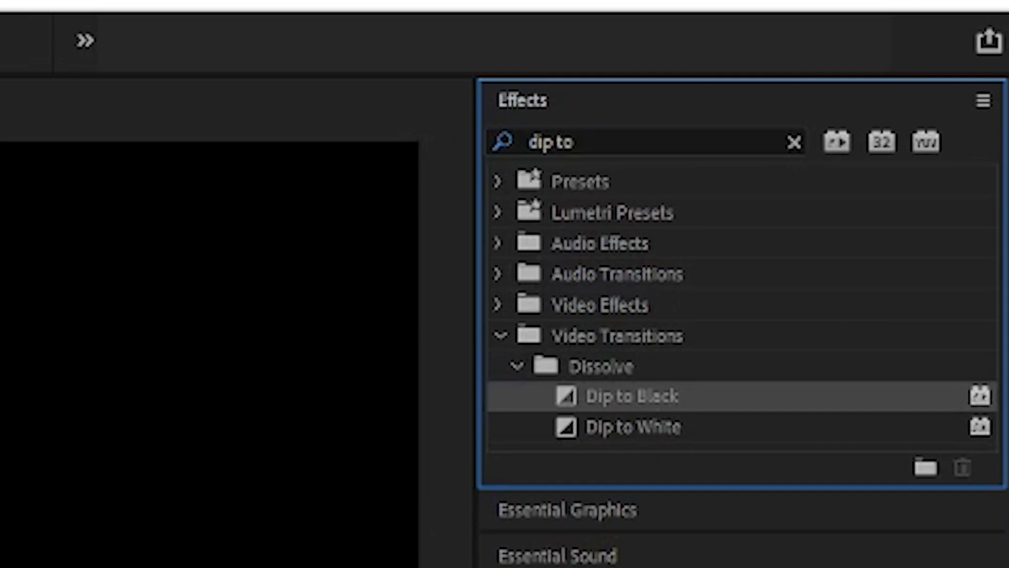
- Delete the gap before the gameplay clip and play the sequence to preview the fade-in
click(316, 436)
key(Delete)
key(space)
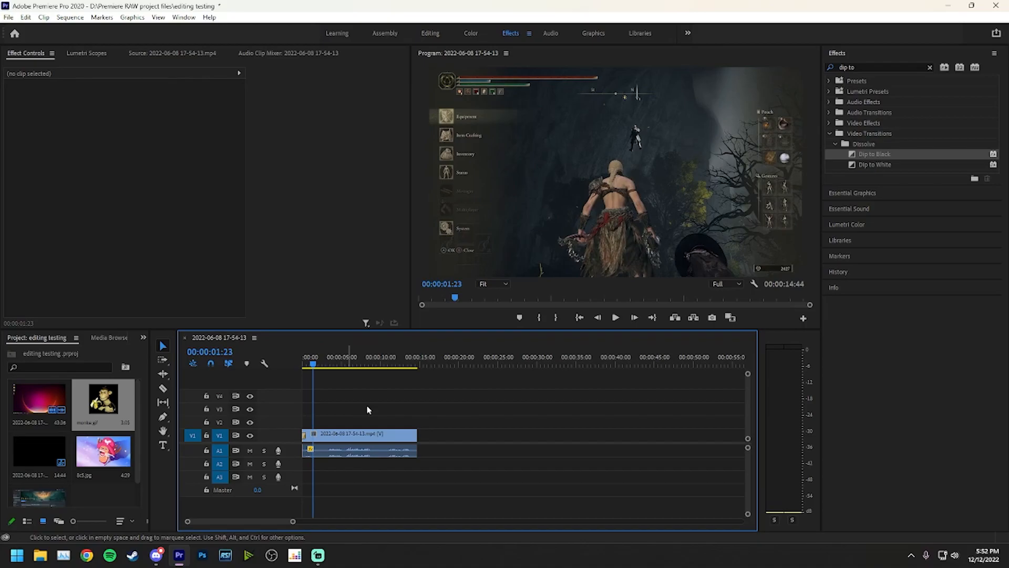
- Search the effects for "cons" and apply the Constant Power crossfade to the start of the clip's audio
click(900, 63)
text(cons)
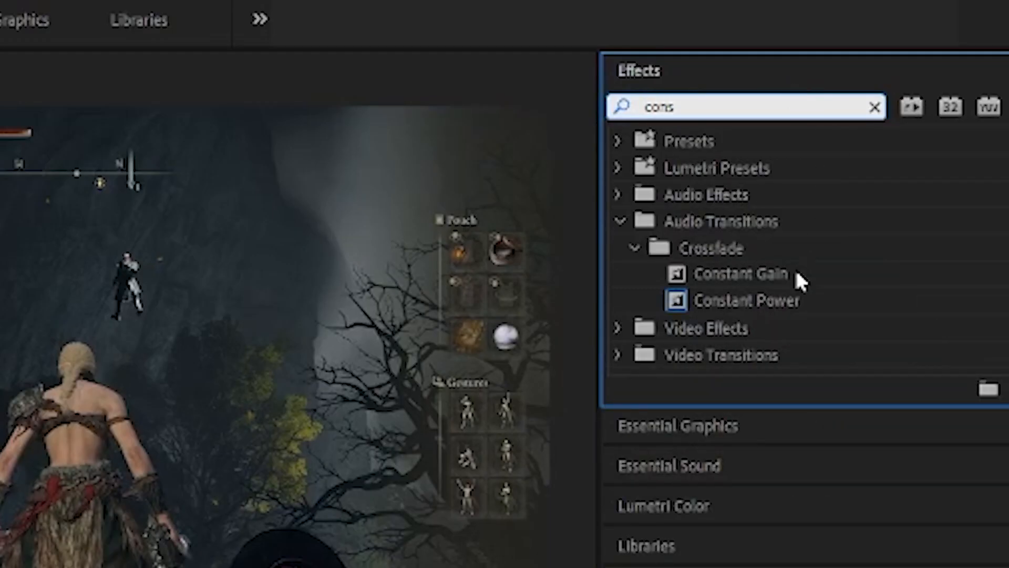
click(787, 305)
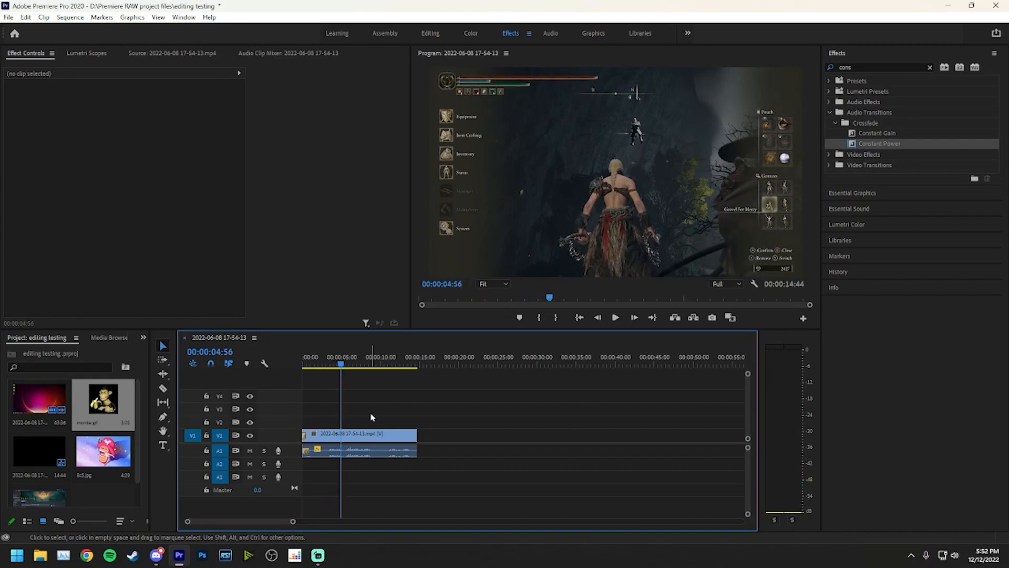
- Place 8c5.jpg on track V2 at about 4 seconds and move the image to the upper-right corner of the frame
drag(103, 451, 334, 428)
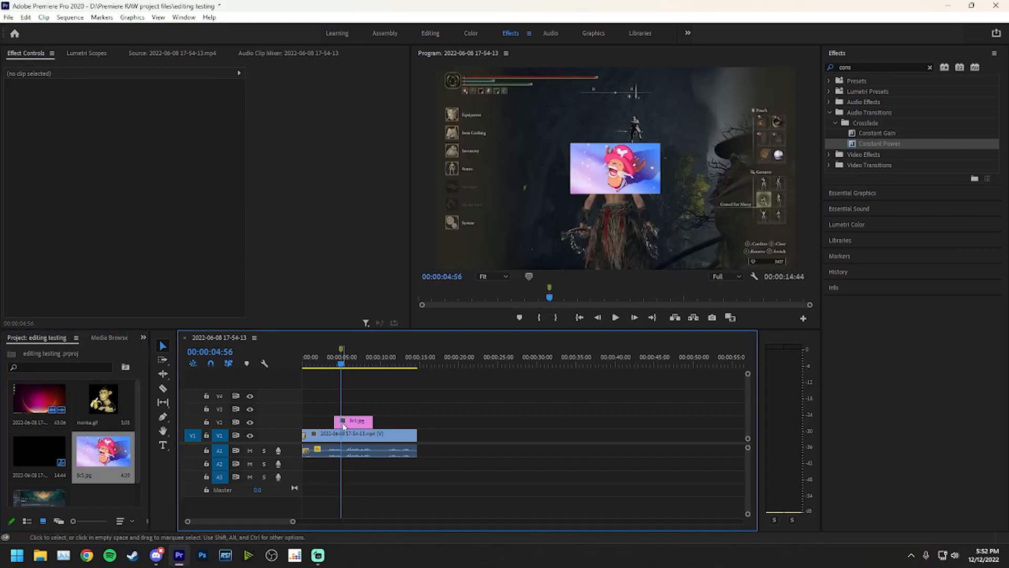
click(347, 423)
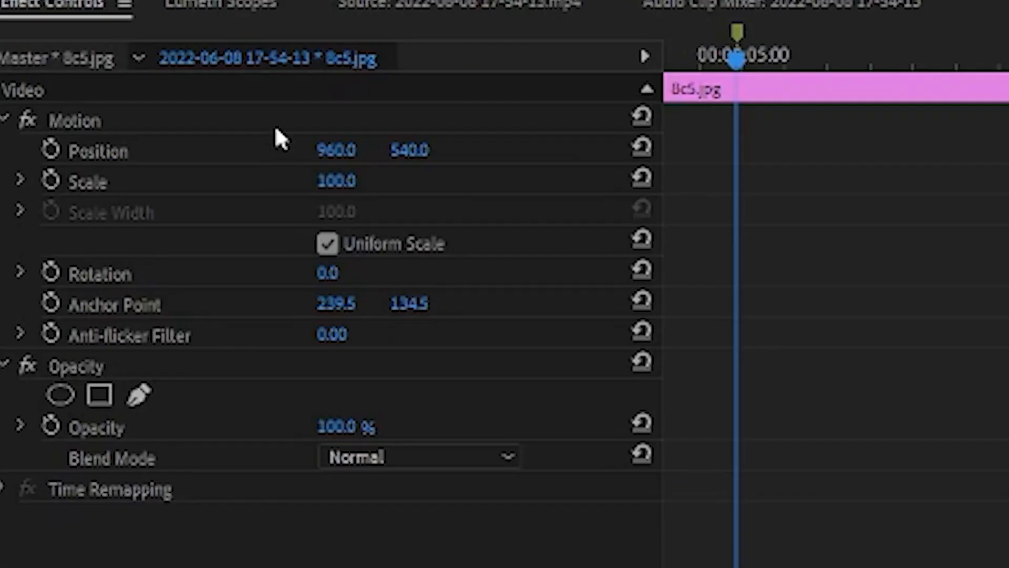
click(119, 96)
drag(619, 164, 752, 89)
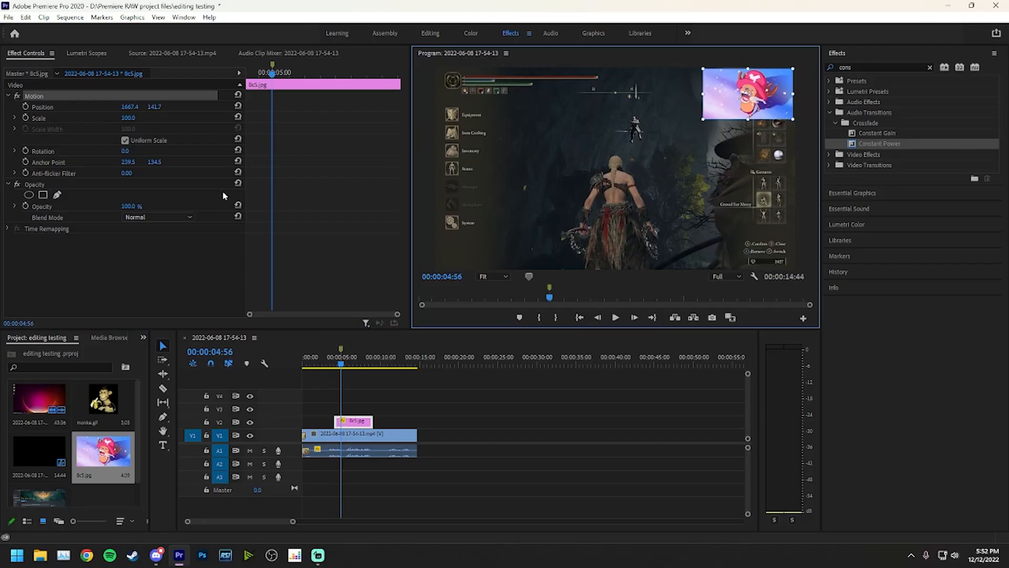
- Scale the 8c5.jpg image to 63 and shift it farther into the corner, to position 1726.3, 99.6
click(129, 118)
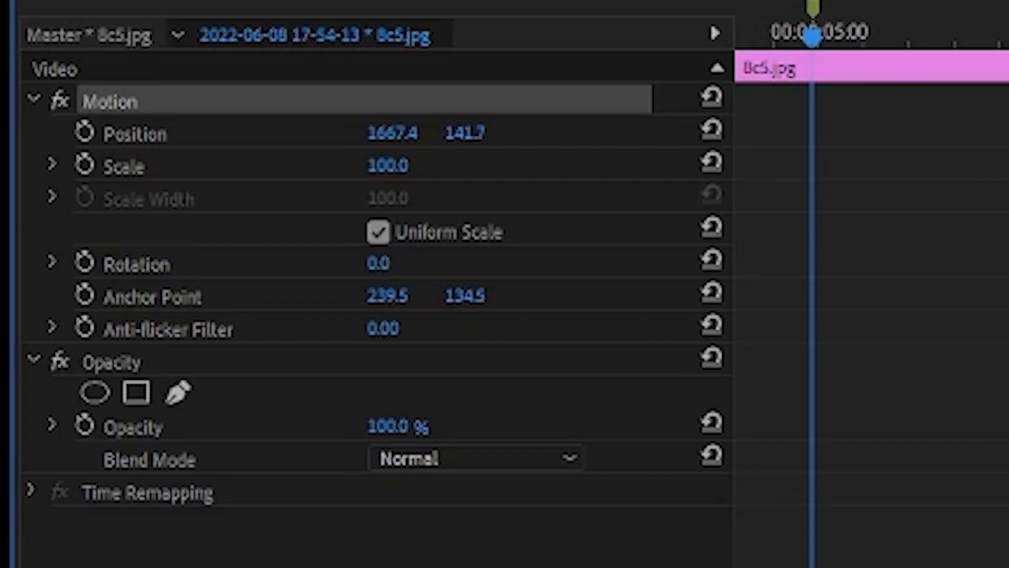
drag(388, 165, 309, 165)
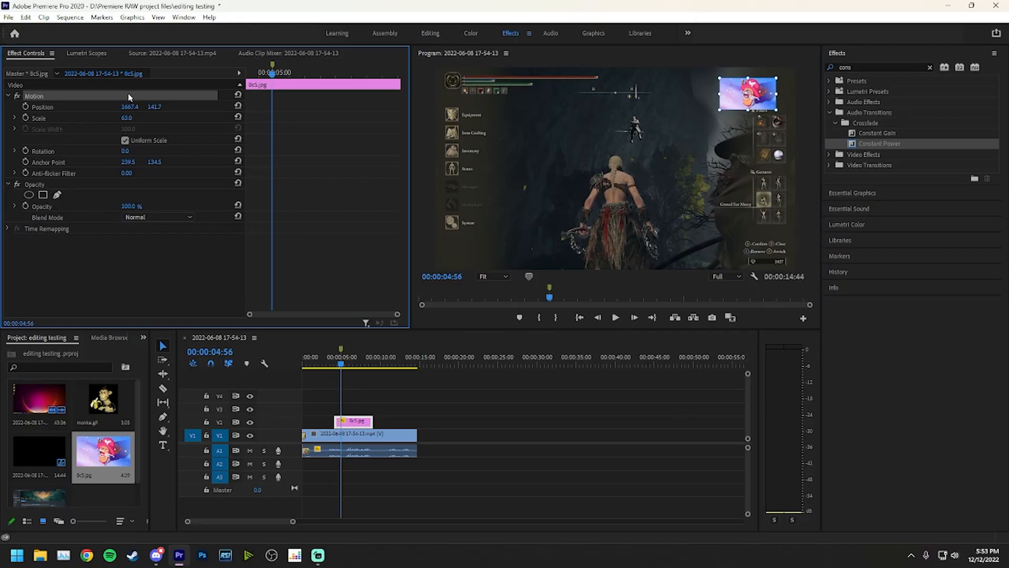
drag(736, 94, 746, 87)
- Set the opacity of the 8c5.jpg image to 5%
click(127, 206)
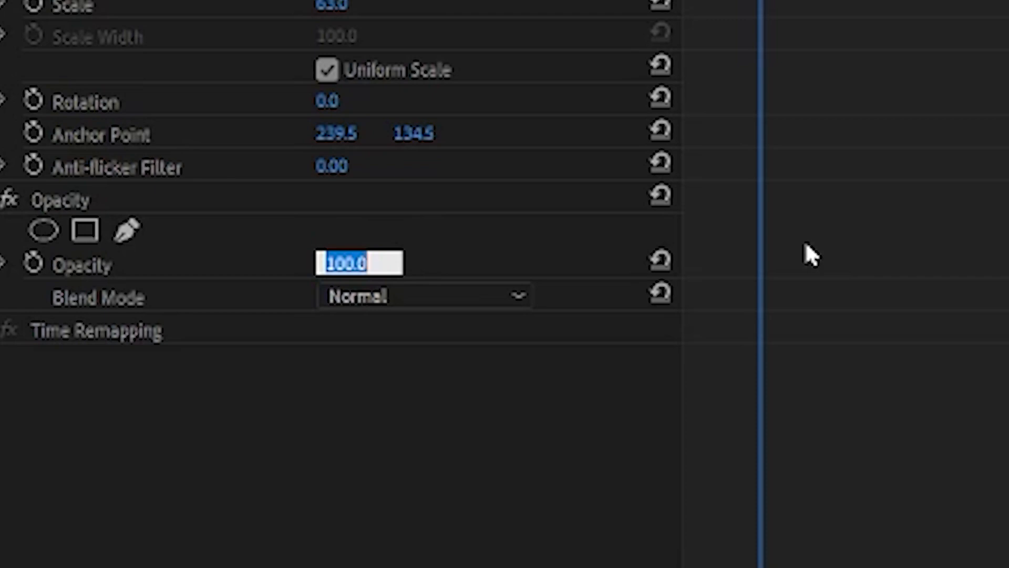
text(5)
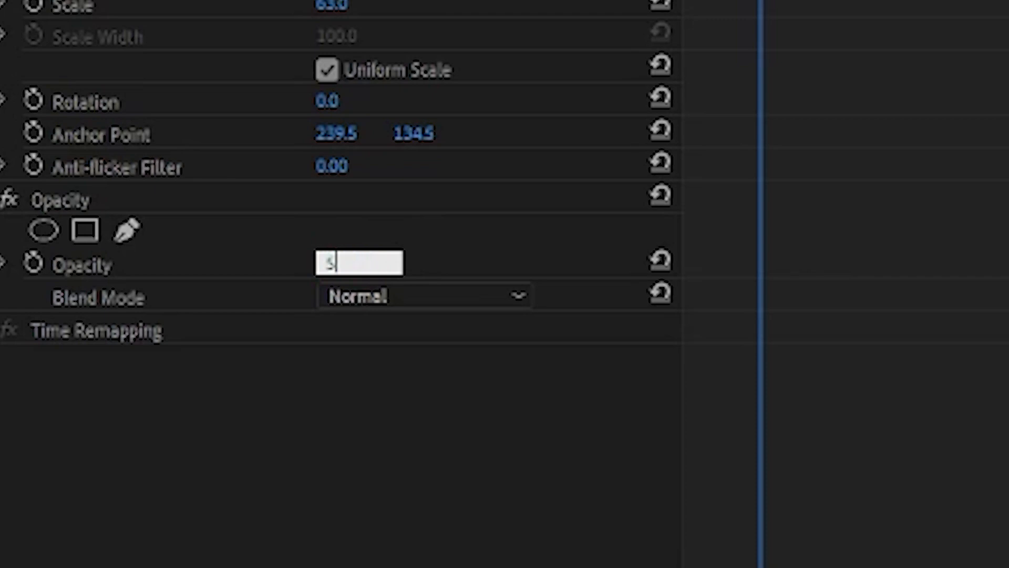
key(Return)
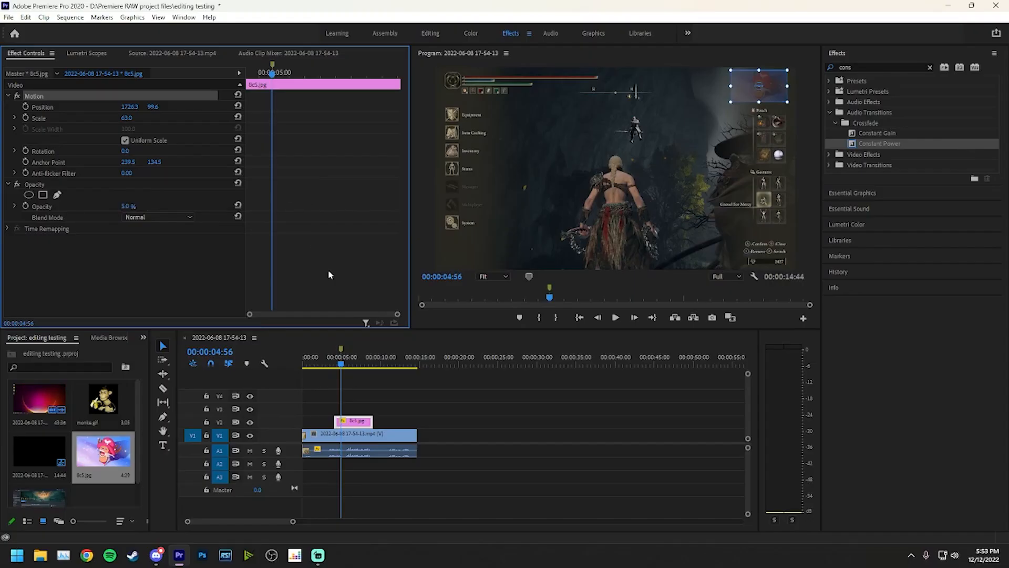
- Move the playhead to the start of the 8c5.jpg clip and set the image's opacity to 0%
click(342, 368)
mouse_move(342, 368)
mouse_down()
mouse_move(380, 362)
mouse_move(346, 363)
mouse_up()
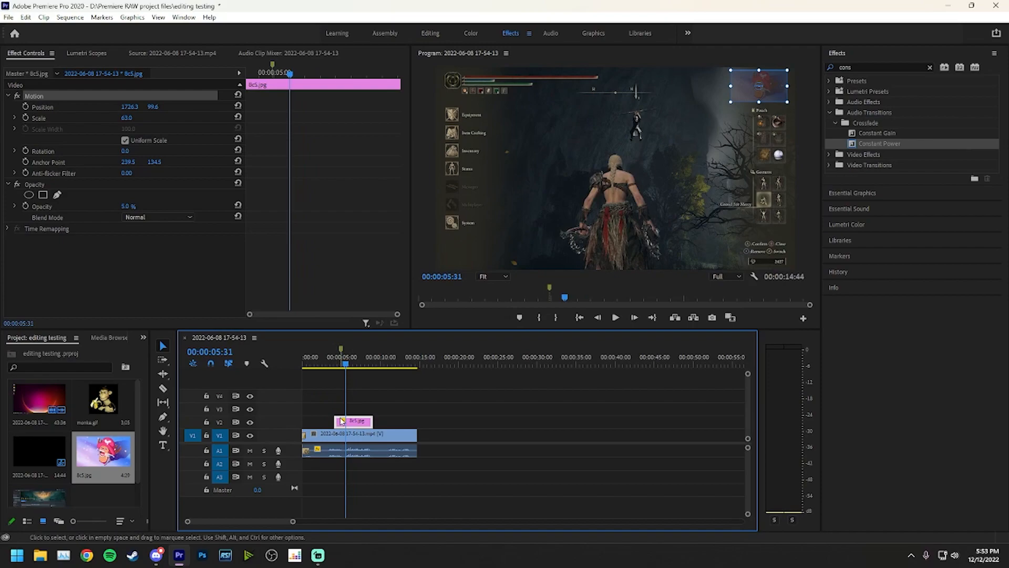
click(334, 366)
drag(335, 366, 334, 367)
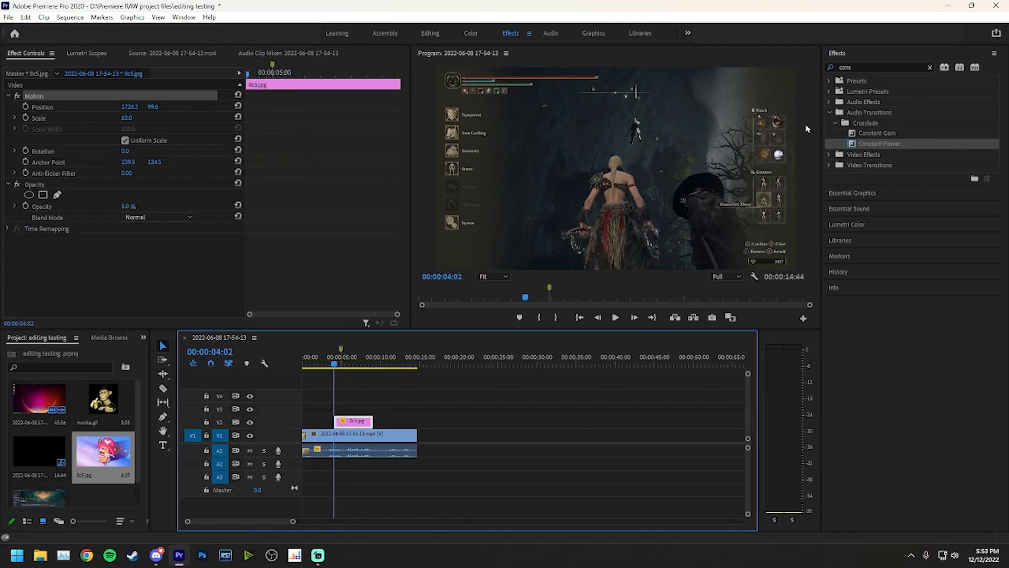
click(836, 123)
click(345, 422)
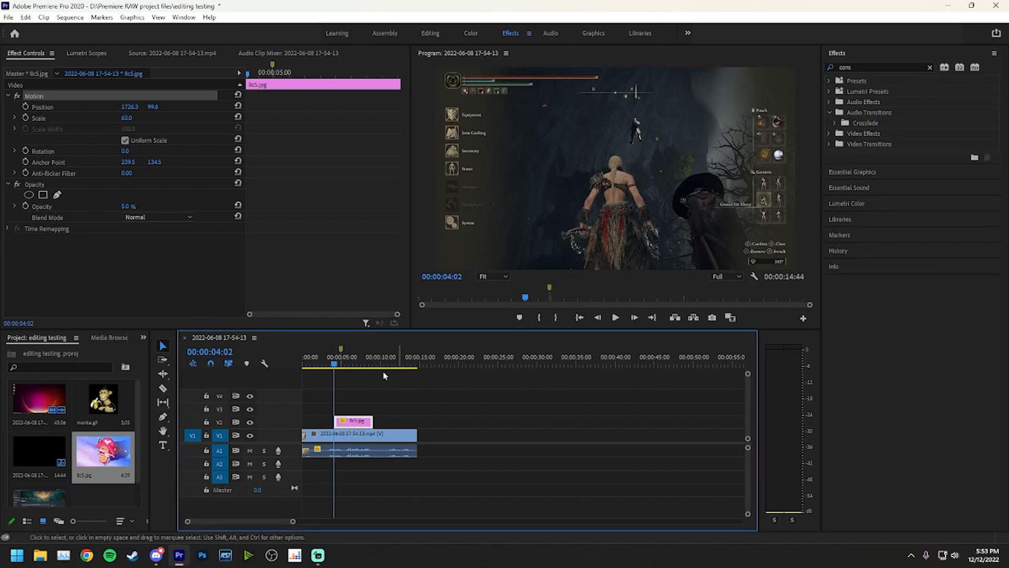
click(133, 205)
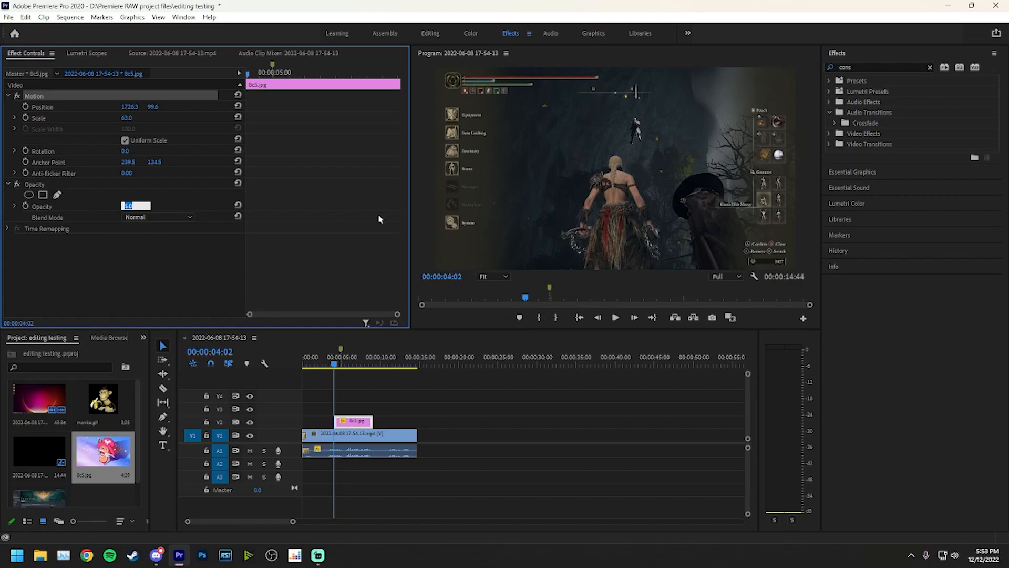
text(0)
click(176, 275)
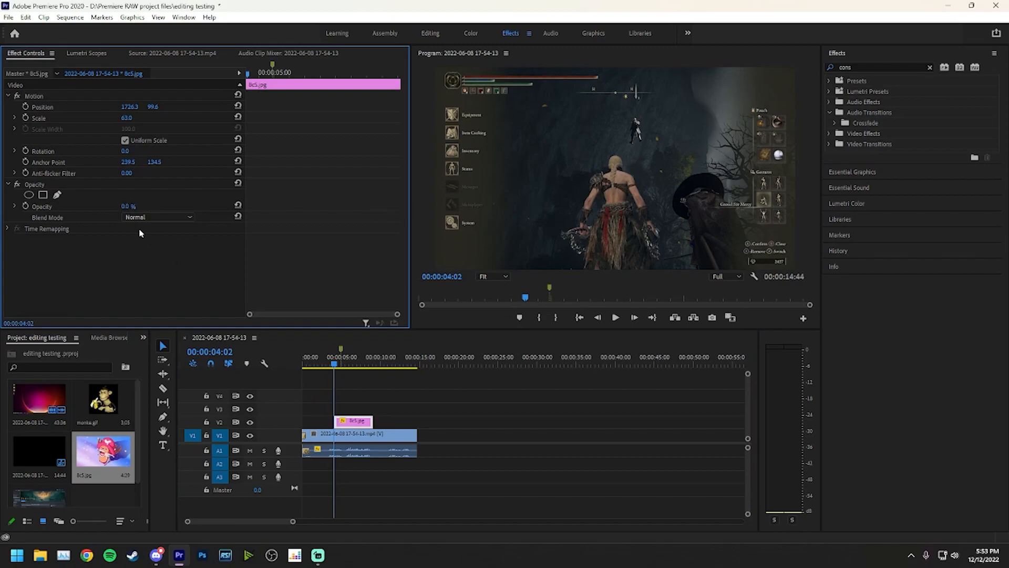
- Place the playhead at the image clip's start, at 00:00:04:06, and turn on opacity keyframing there
key(End)
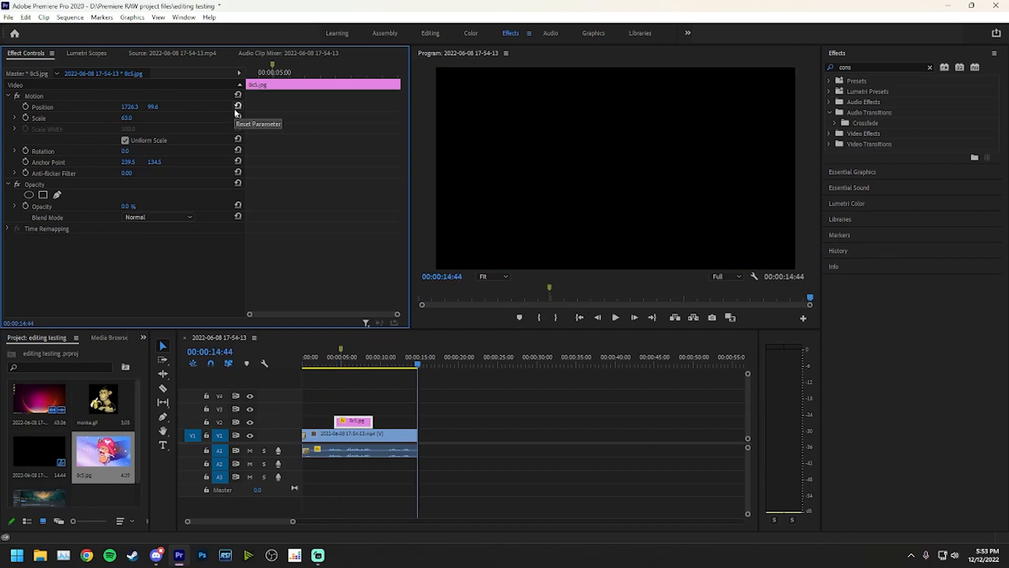
click(329, 358)
key(space)
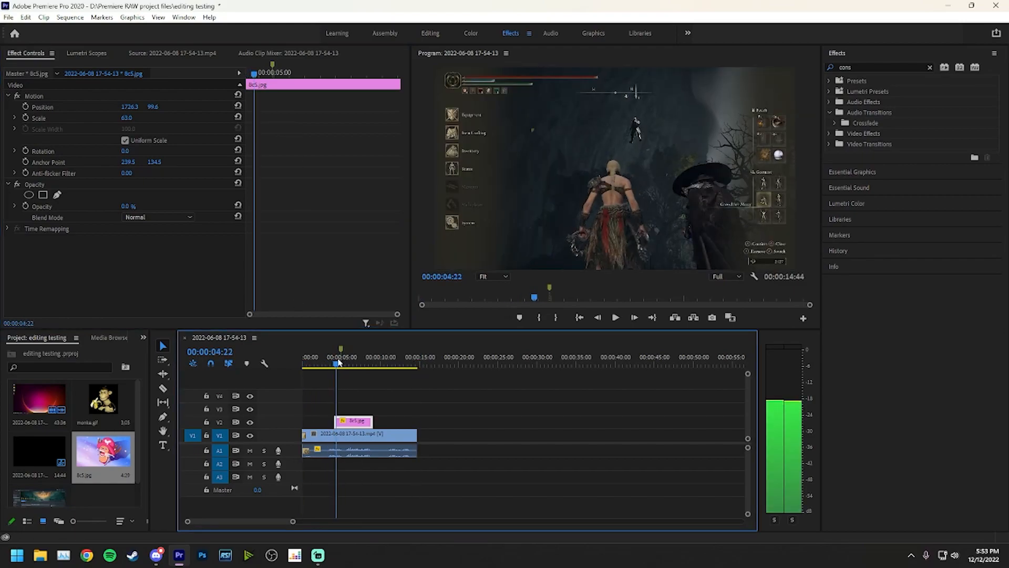
click(247, 79)
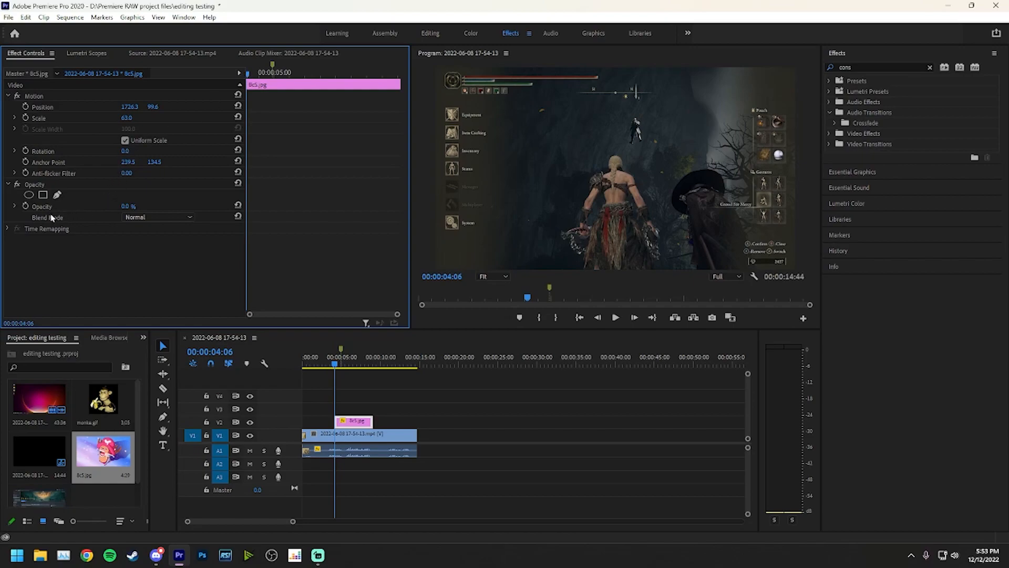
click(26, 206)
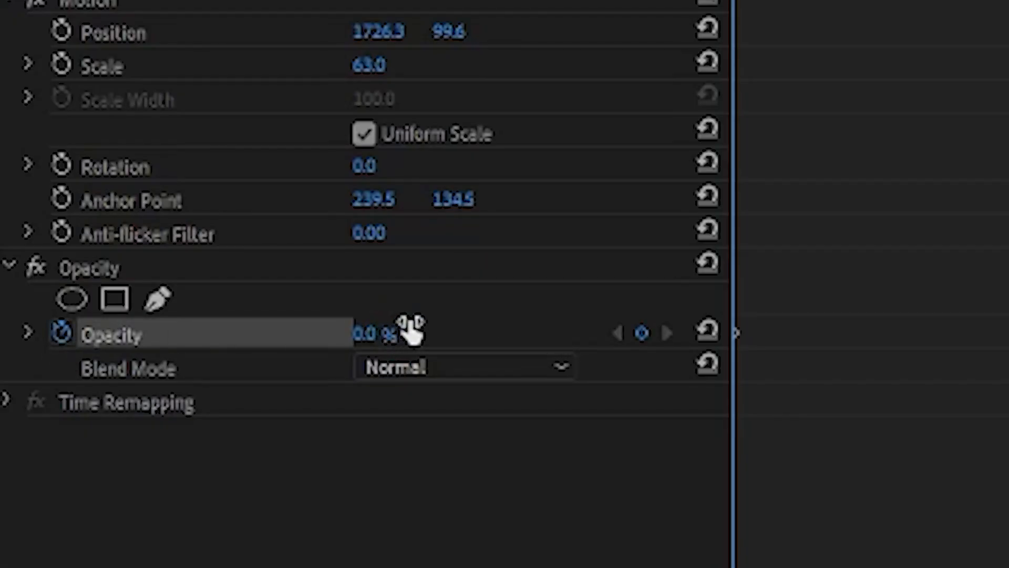
- Add a second opacity keyframe to the image at 00:00:04:32 and set it to 5%
drag(733, 1, 773, 1)
click(641, 332)
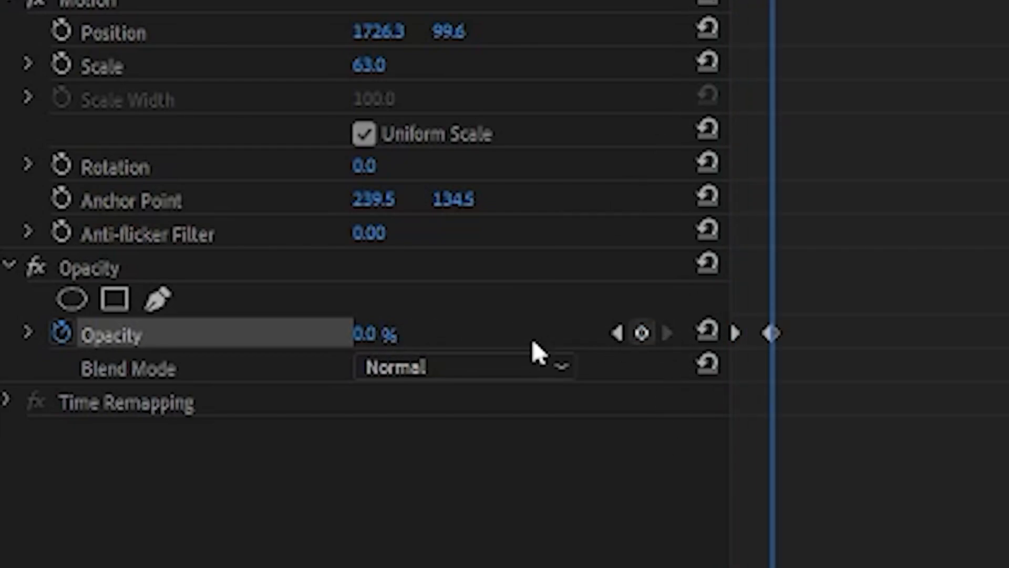
click(428, 331)
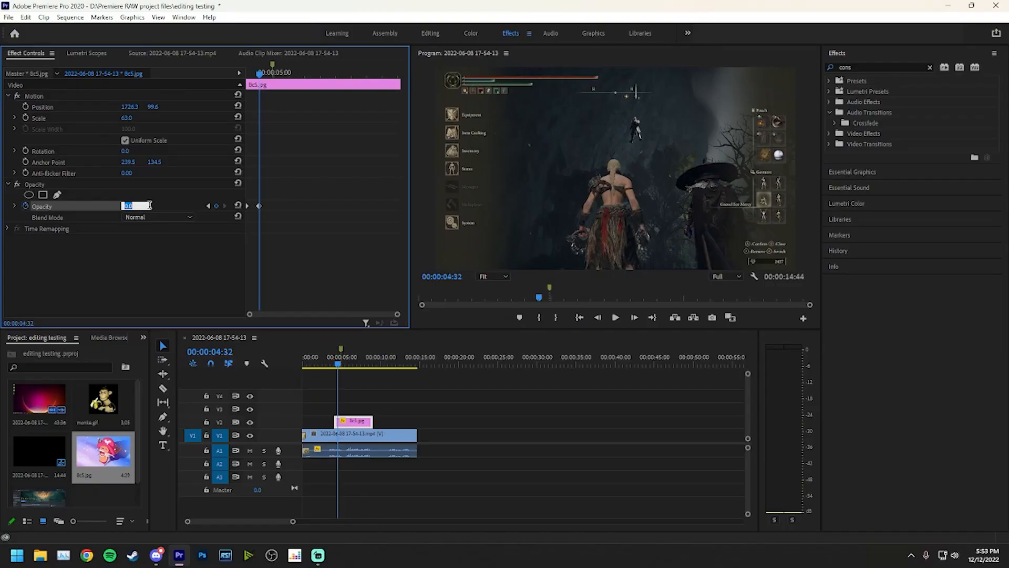
text(52)
key(Return)
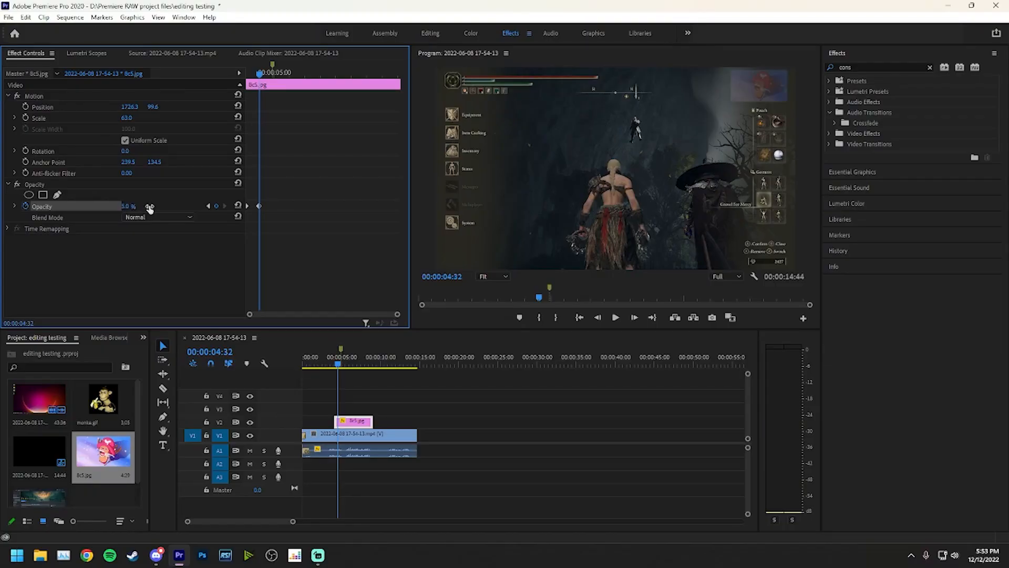
- Add an opacity keyframe near the image clip's end, at 00:00:08:27, and set it to 0%
click(260, 74)
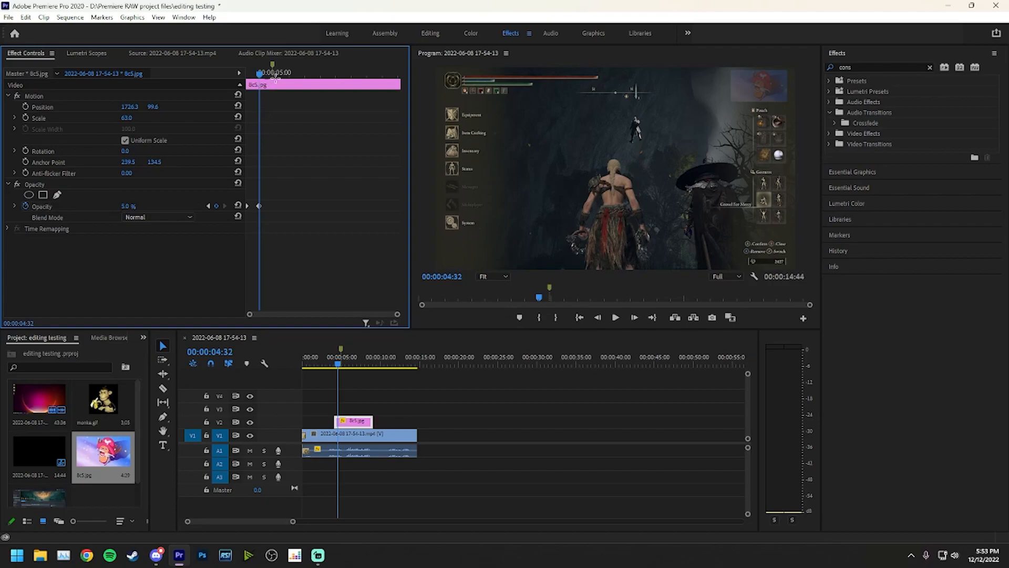
drag(261, 79, 381, 80)
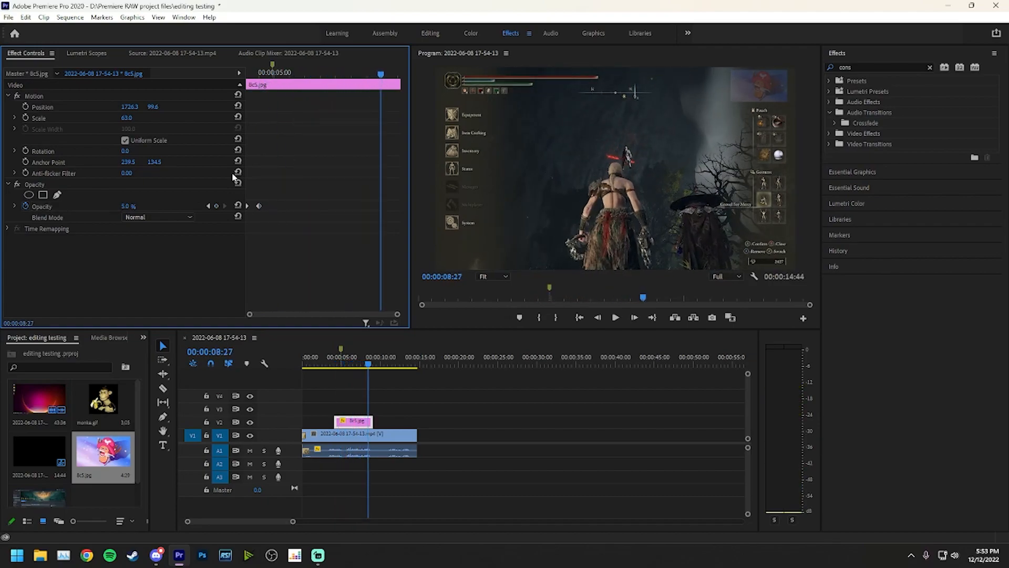
click(216, 206)
click(129, 206)
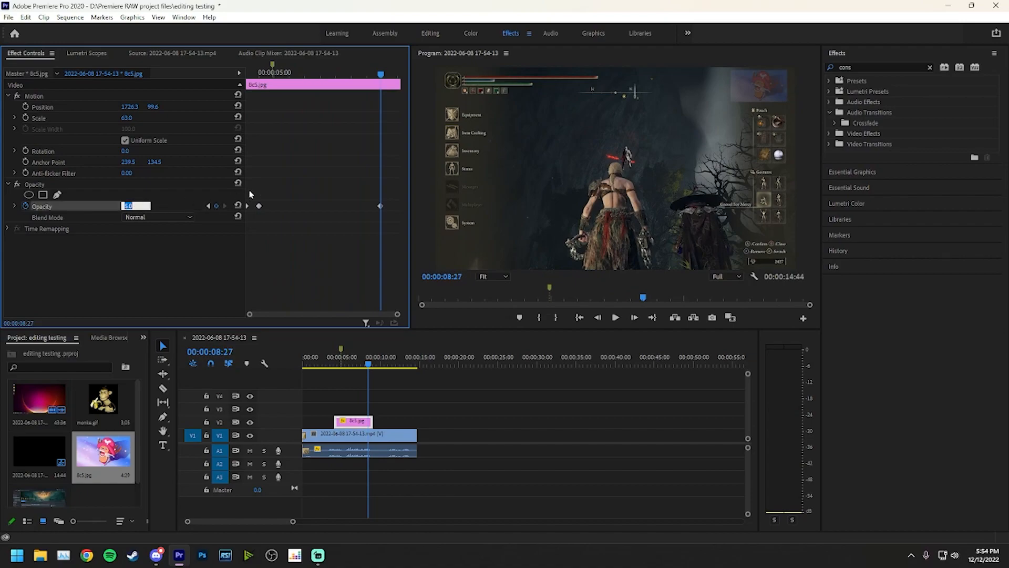
key(Return)
- Play the sequence from the image clip's start to preview its opacity fade in and out
drag(332, 74, 224, 84)
key(space)
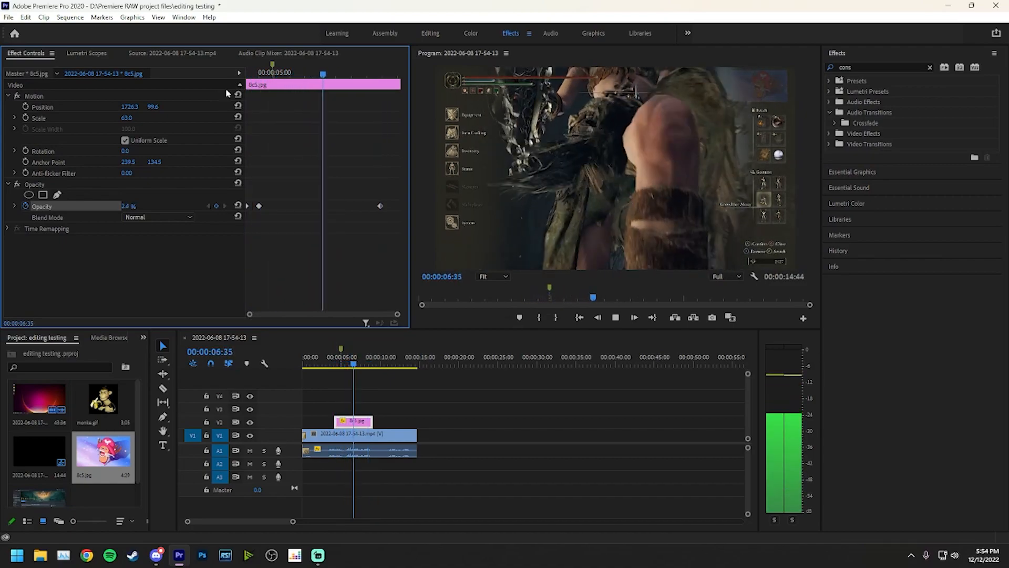
key(space)
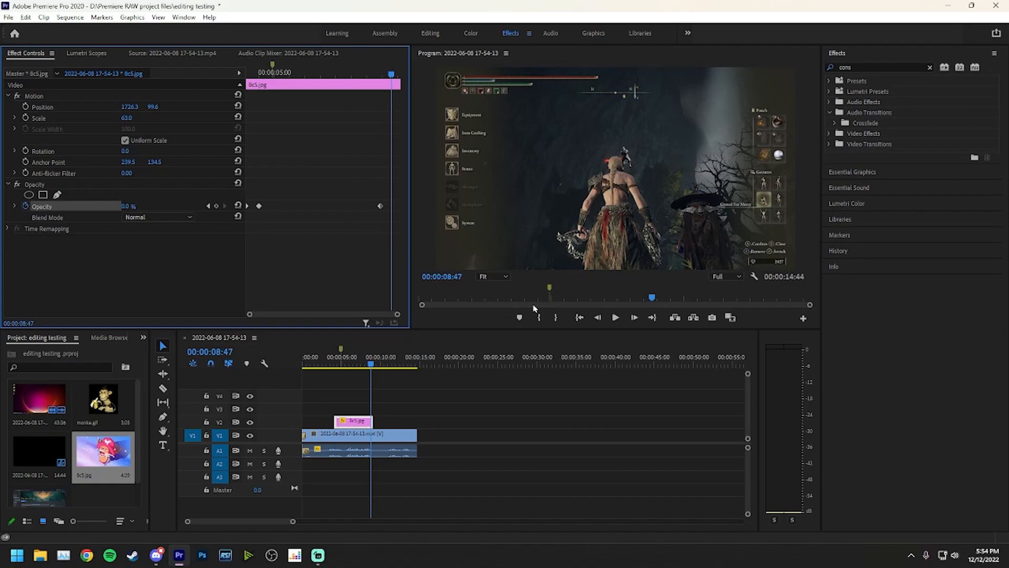
- Cut the gameplay clip at two points with the Razor tool to separate a middle segment
drag(358, 363, 380, 368)
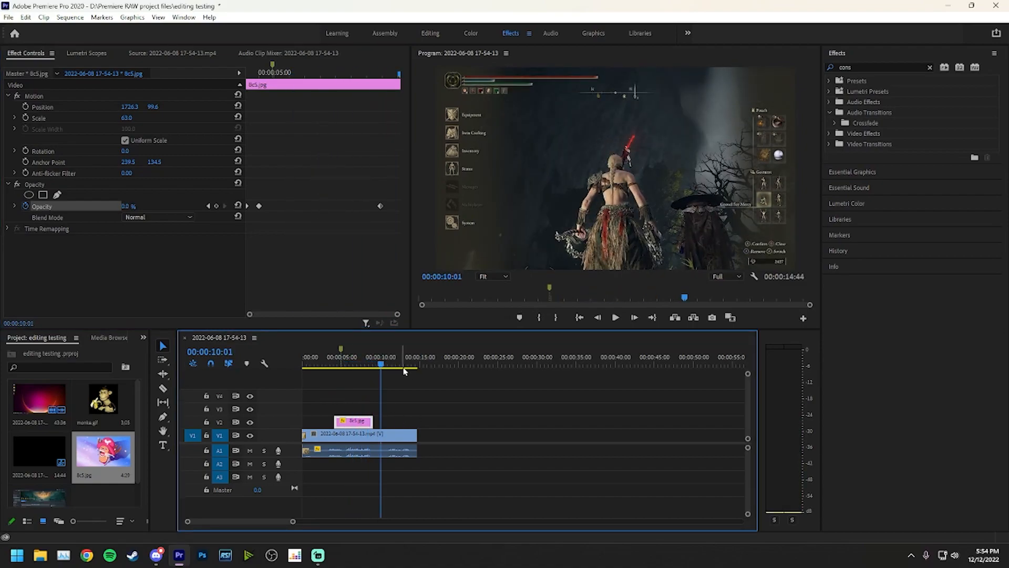
key(equal)
key(equal)
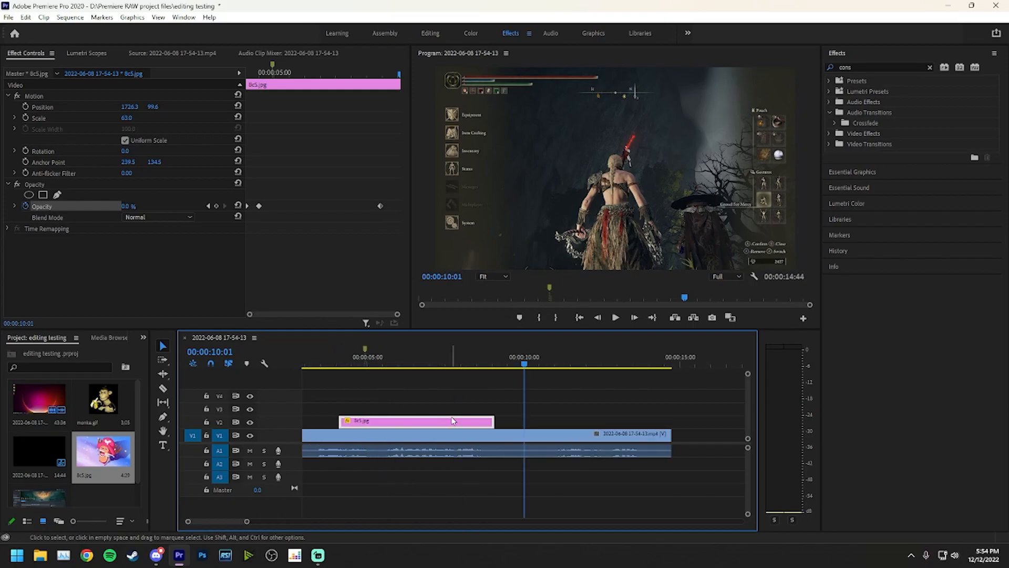
key(c)
click(406, 450)
click(586, 450)
key(v)
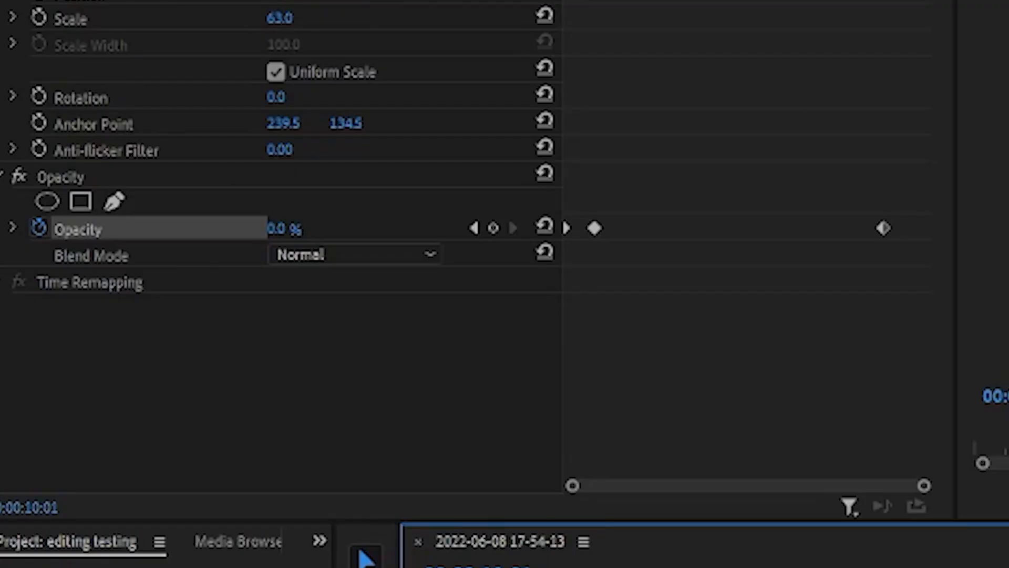
- Turn off level keyframing on the middle gameplay segment and set its audio level to 10 dB
click(547, 451)
drag(518, 358, 445, 357)
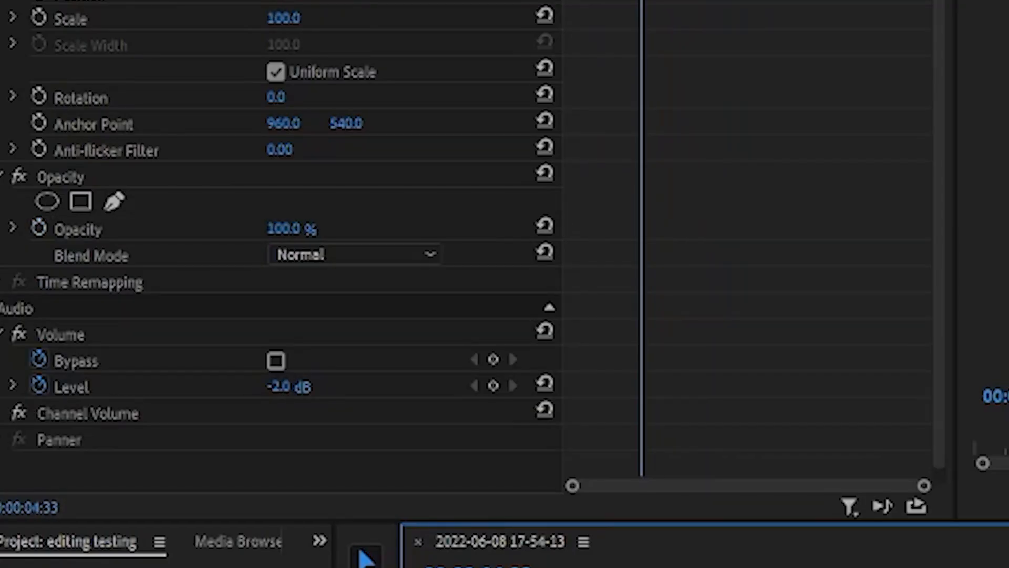
click(282, 387)
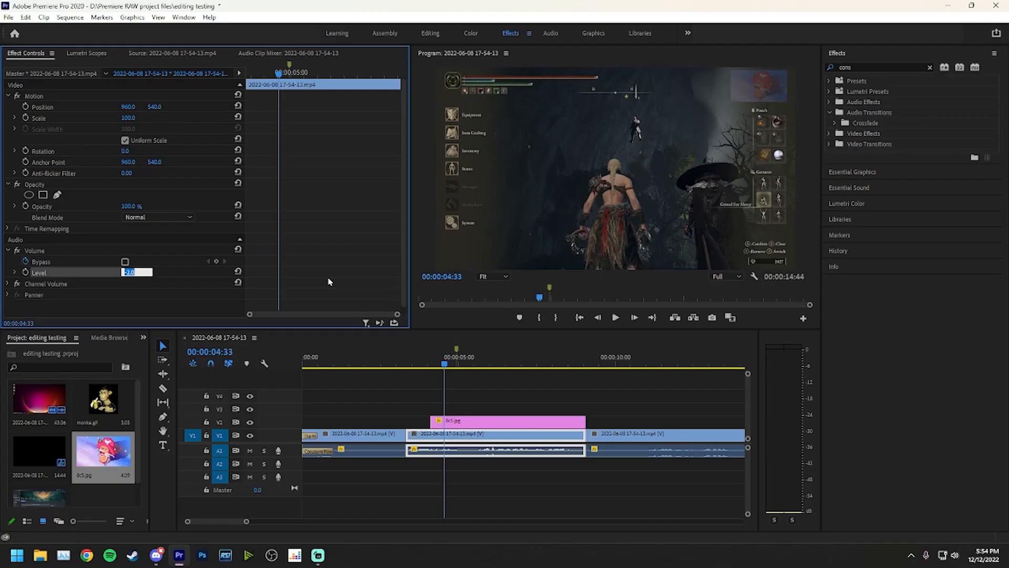
text(10)
key(Return)
- Play the sequence from 00:00:01:44 past the middle segment to hear its volume against the neighbouring clips
drag(423, 363, 358, 364)
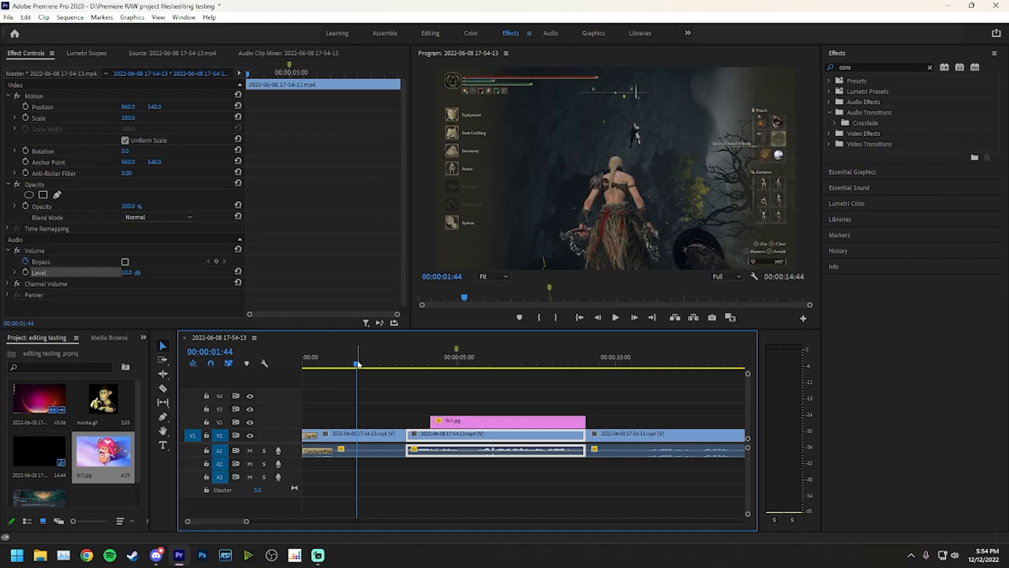
key(space)
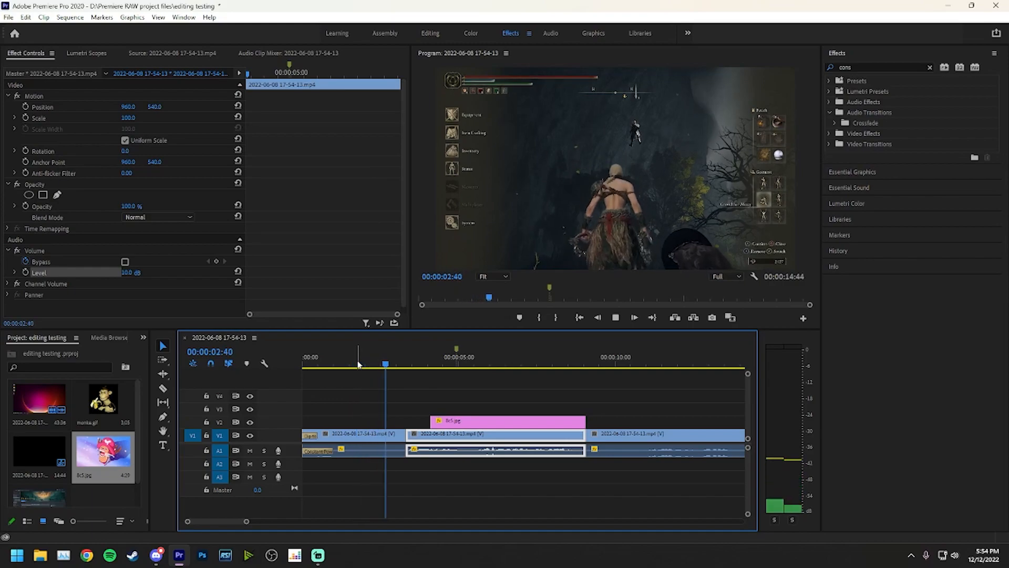
key(space)
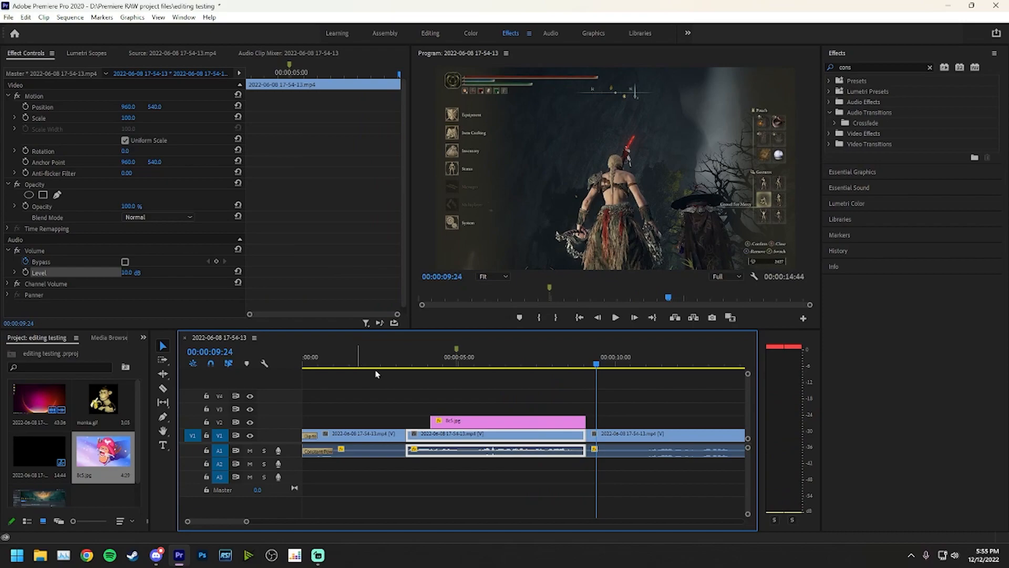
click(633, 417)
scroll(633, 416, down, 2)
click(605, 439)
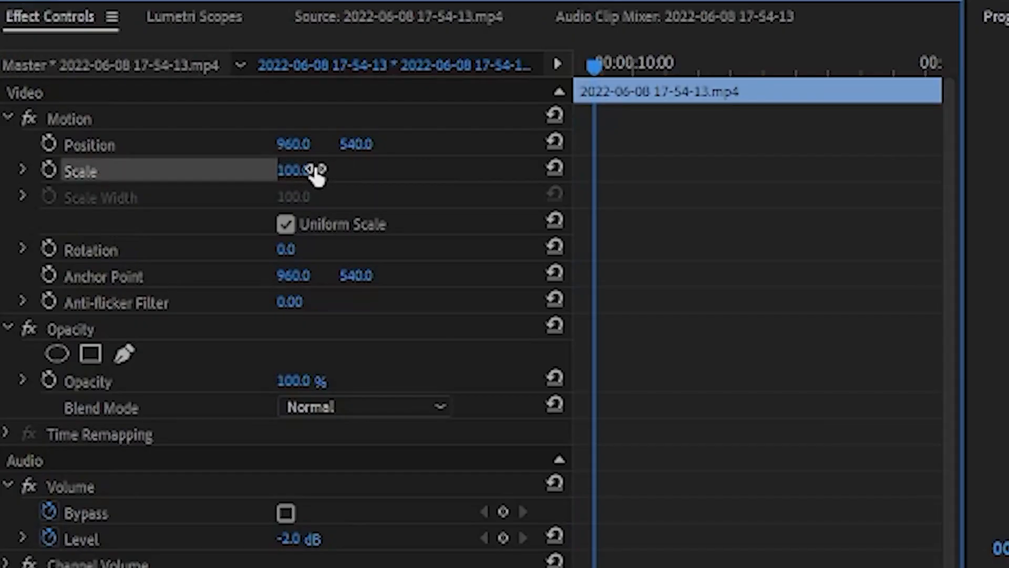
click(310, 170)
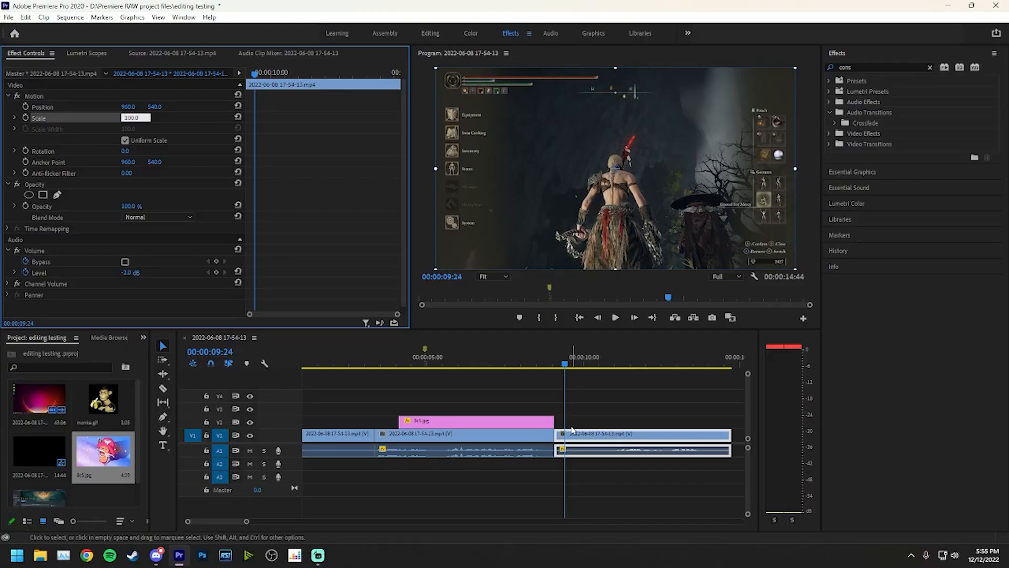
click(576, 412)
- Cut the last gameplay clip at 00:00:10:37 with the Razor tool
click(573, 362)
drag(575, 362, 597, 367)
key(c)
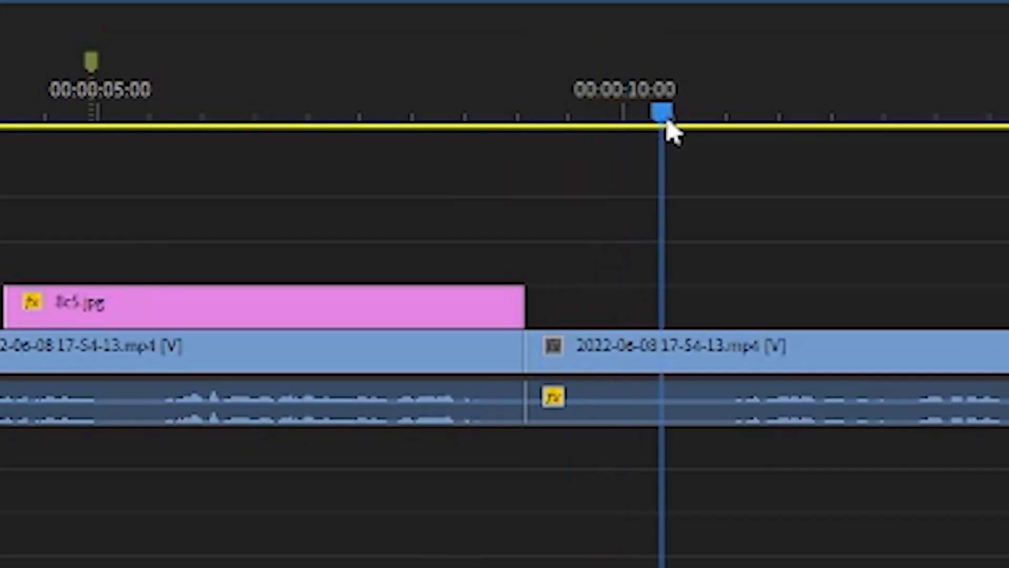
drag(669, 125, 693, 129)
click(690, 348)
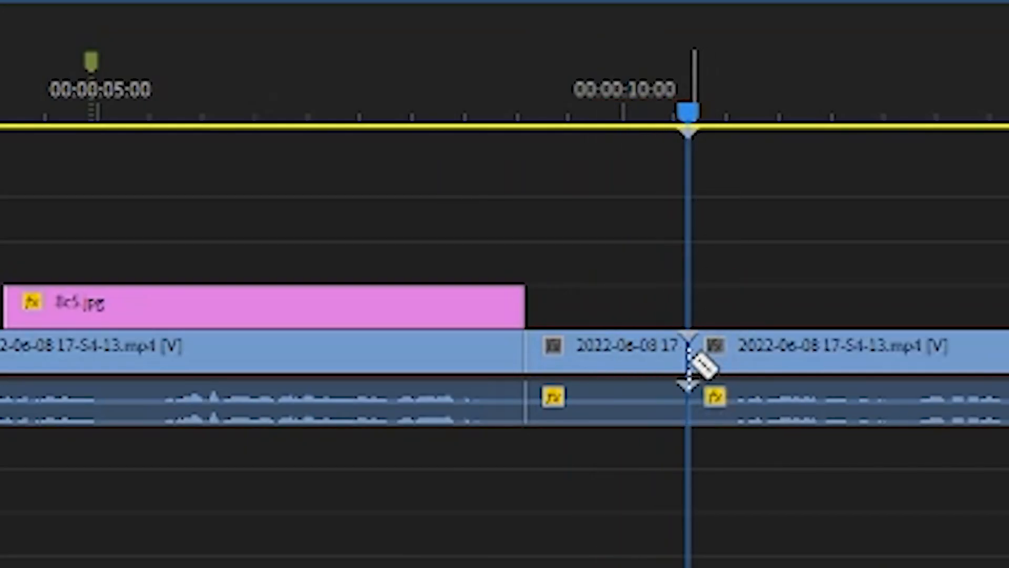
- Set the scale of the short gameplay segment just after the image to 250
click(646, 367)
mouse_move(623, 355)
mouse_down()
mouse_move(620, 331)
mouse_move(614, 368)
mouse_up()
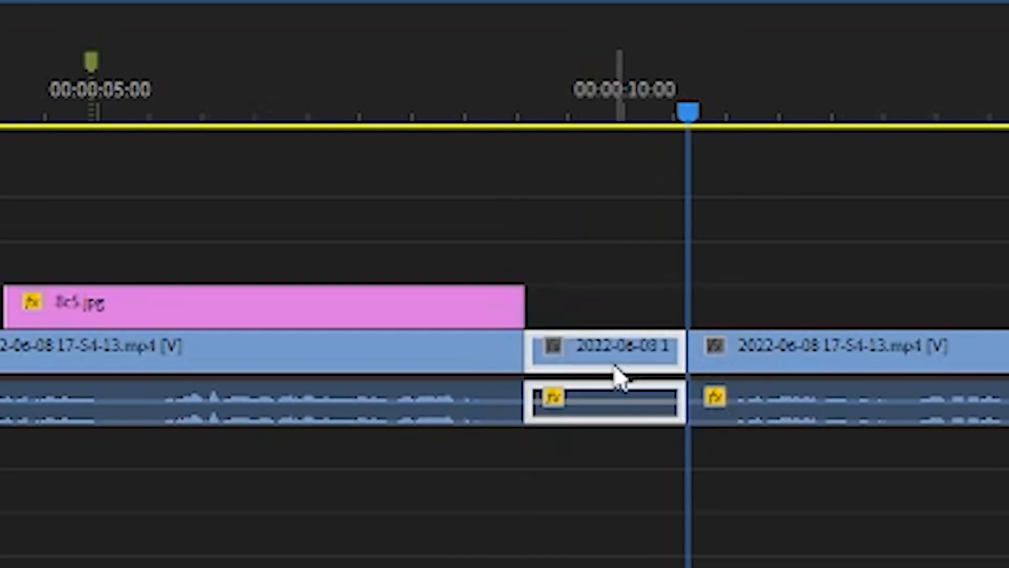
click(597, 131)
click(585, 113)
click(646, 370)
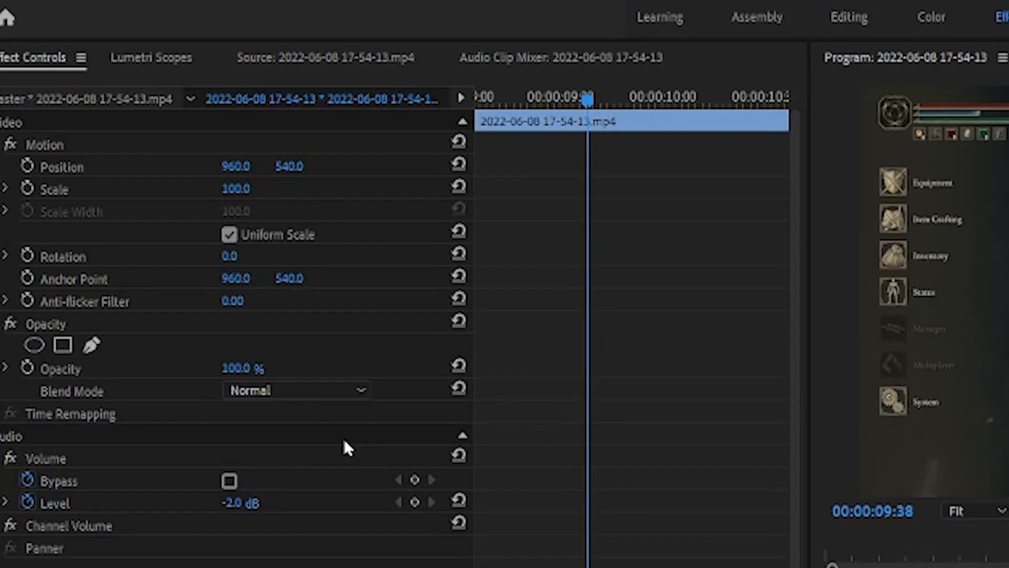
click(233, 191)
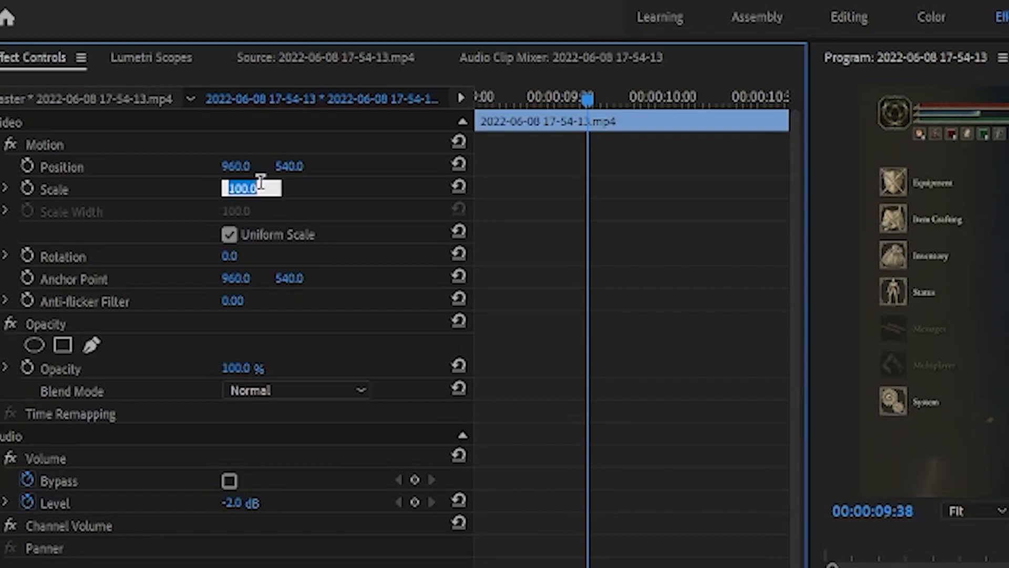
text(250)
key(Return)
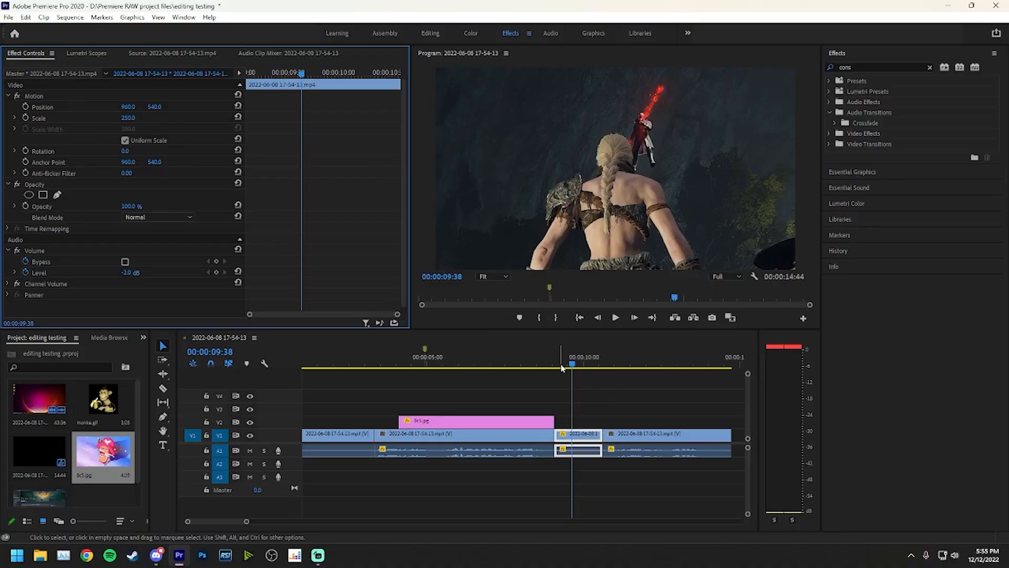
- Select the gameplay segment beneath the image and play it briefly from 00:00:04:13 to check its volume
drag(562, 365, 403, 363)
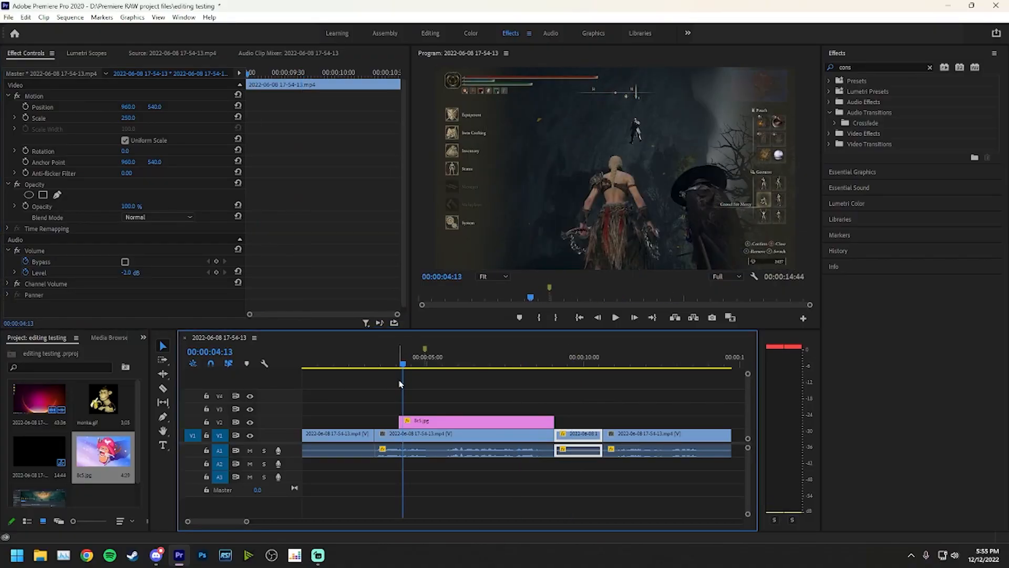
click(431, 443)
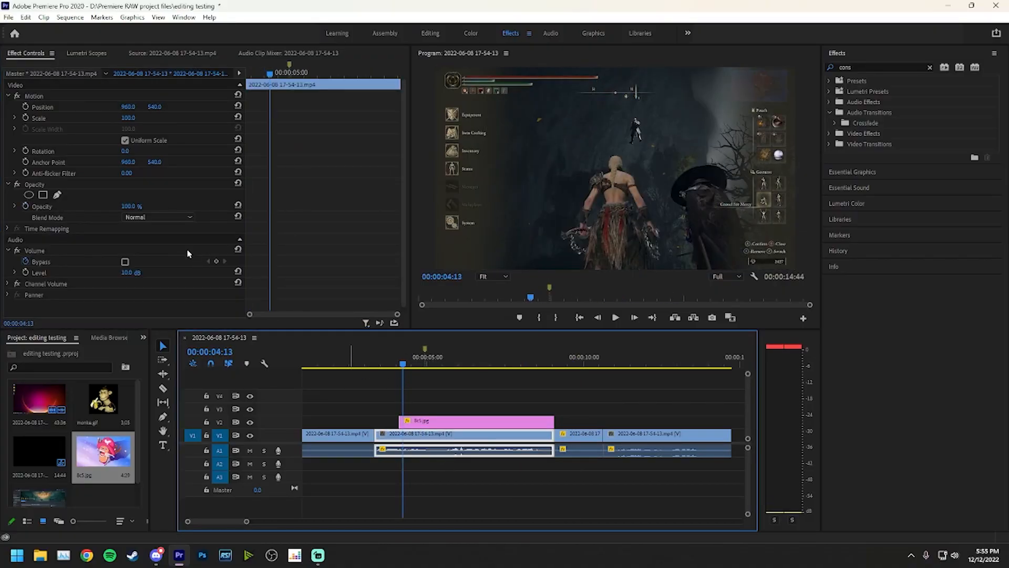
click(392, 371)
key(space)
key(space)
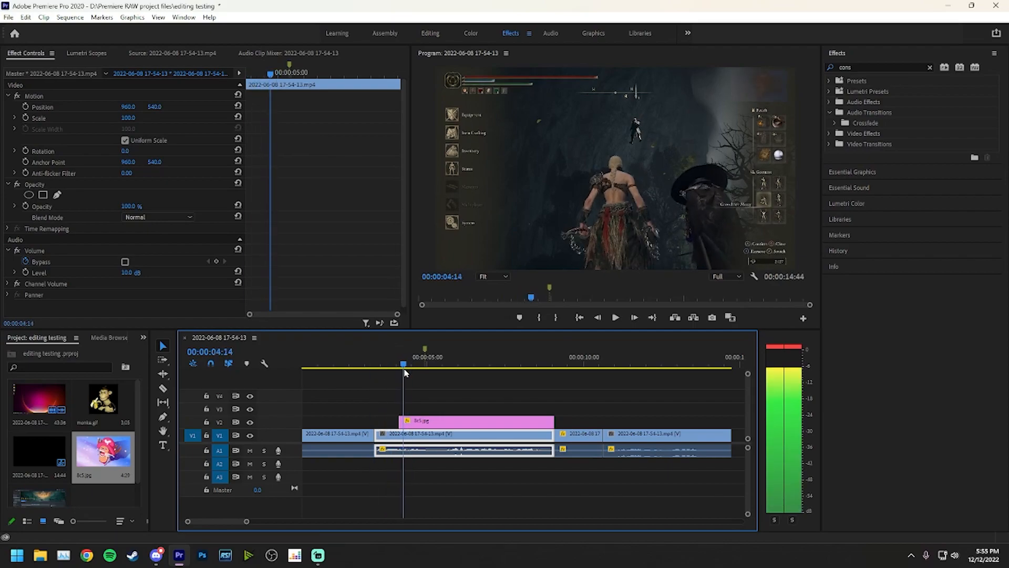
- Mute audio track A1 and play the sequence across the enlarged segment
click(251, 451)
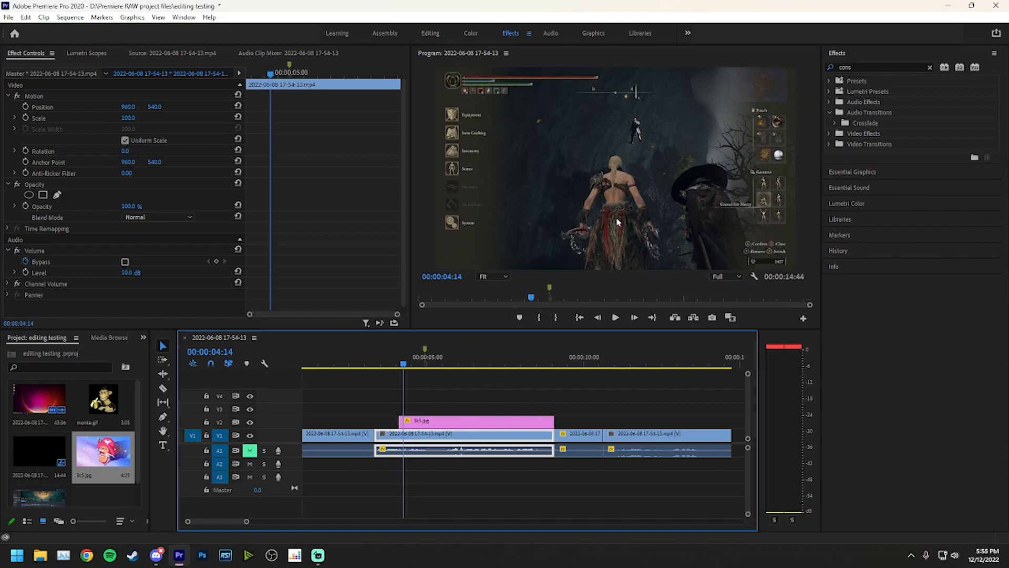
drag(488, 362, 546, 362)
key(space)
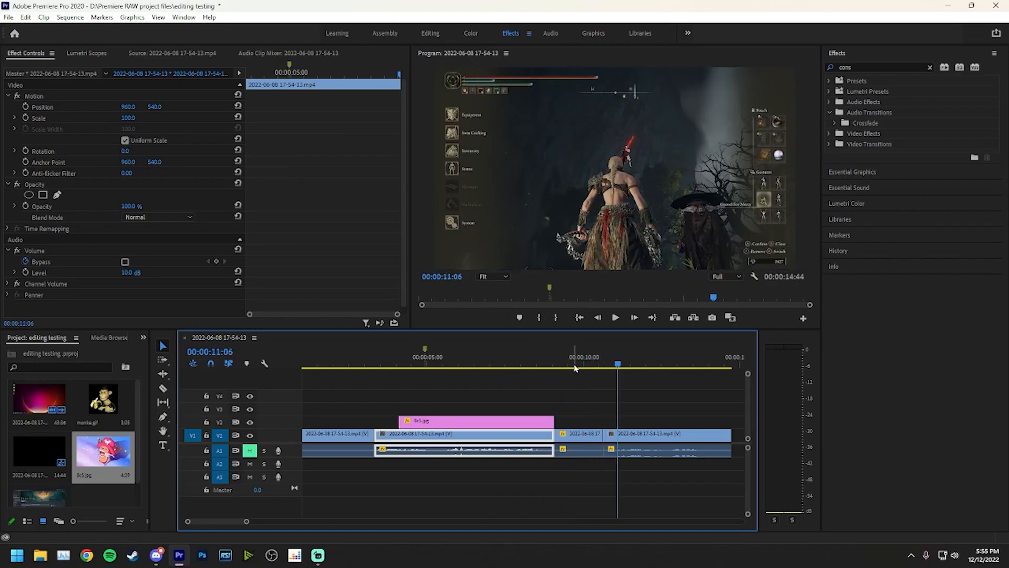
- Set the last gameplay segment's scale to 50 and scrub across it to preview the size change
click(616, 362)
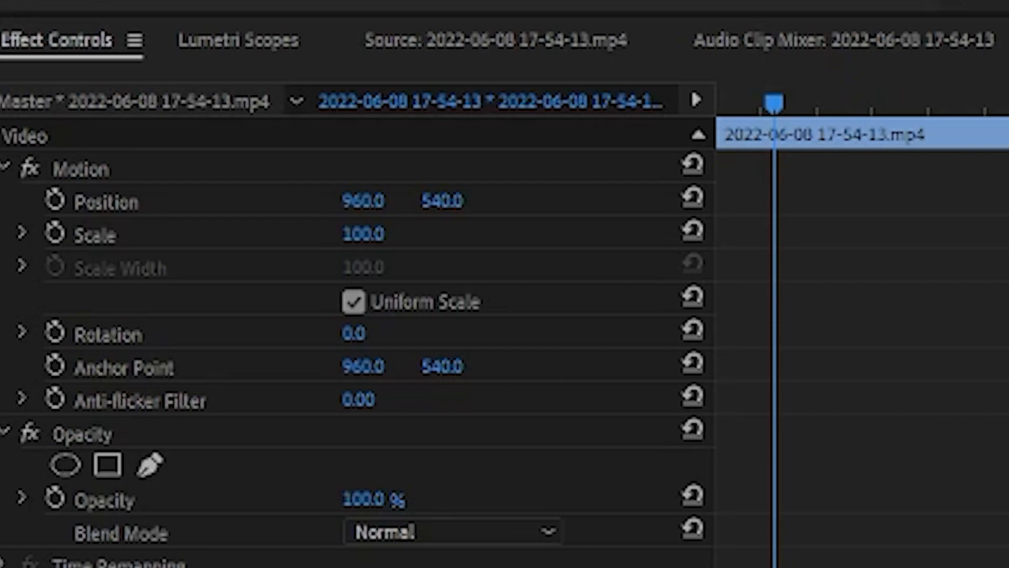
click(363, 232)
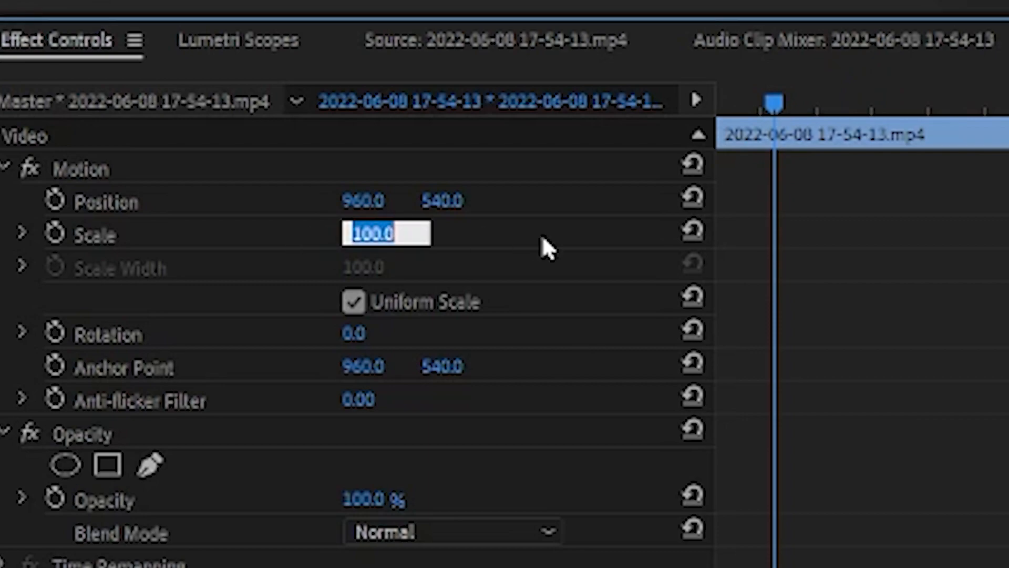
text(50)
key(Return)
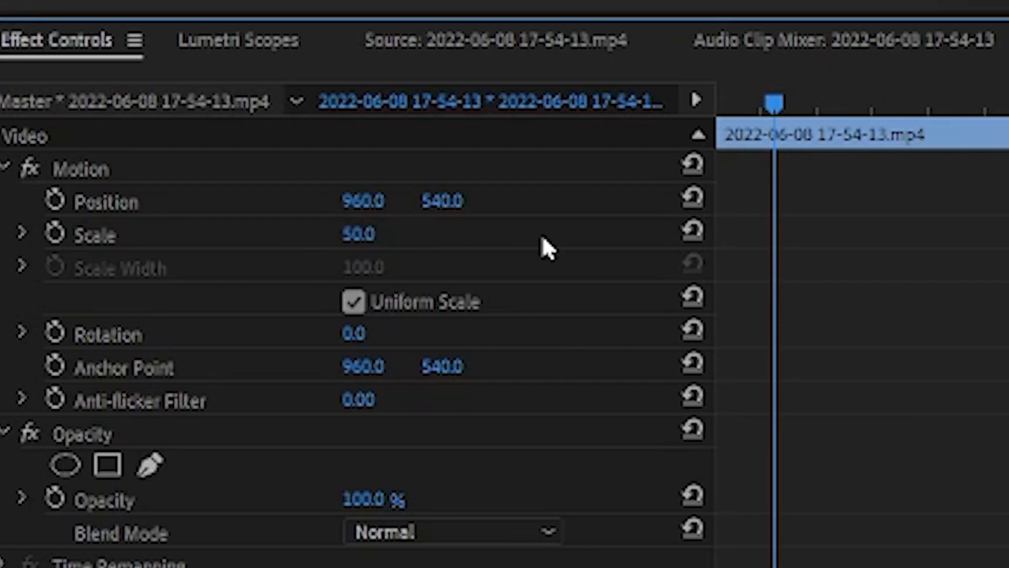
drag(620, 364, 560, 363)
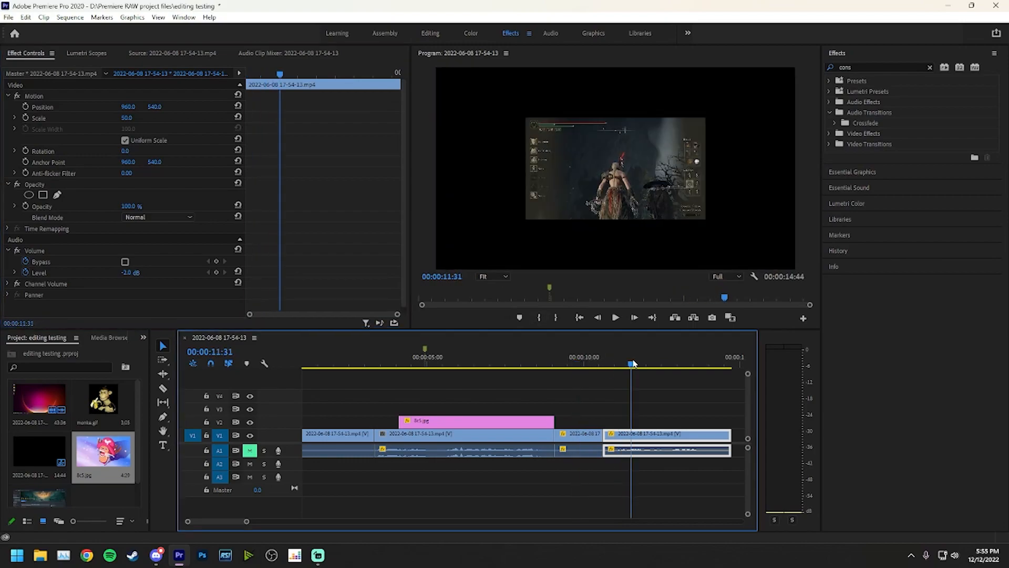
- Search the effects for "dip" and apply Dip to Black to the end of the last video clip
scroll(635, 363, down, 5)
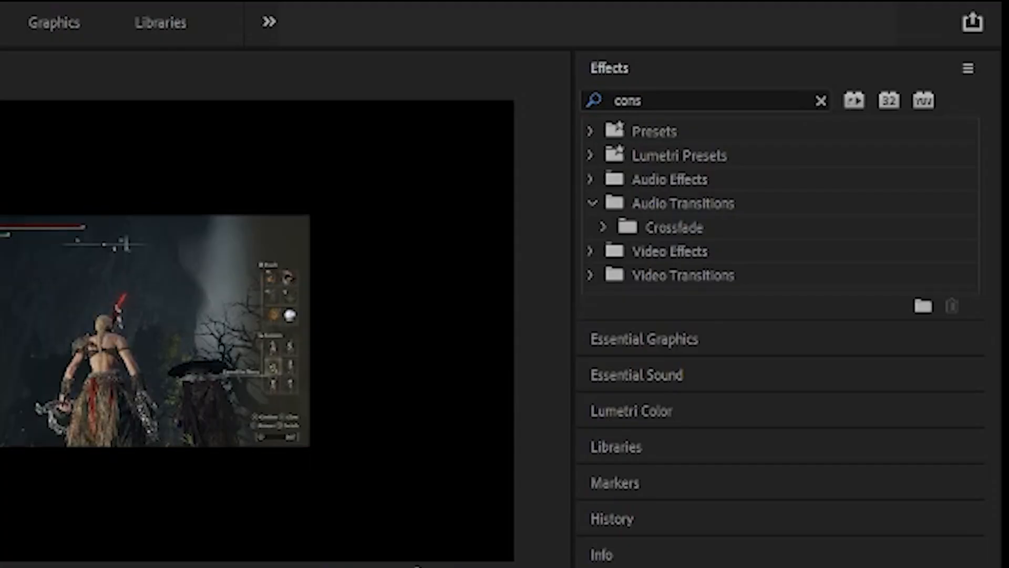
click(720, 91)
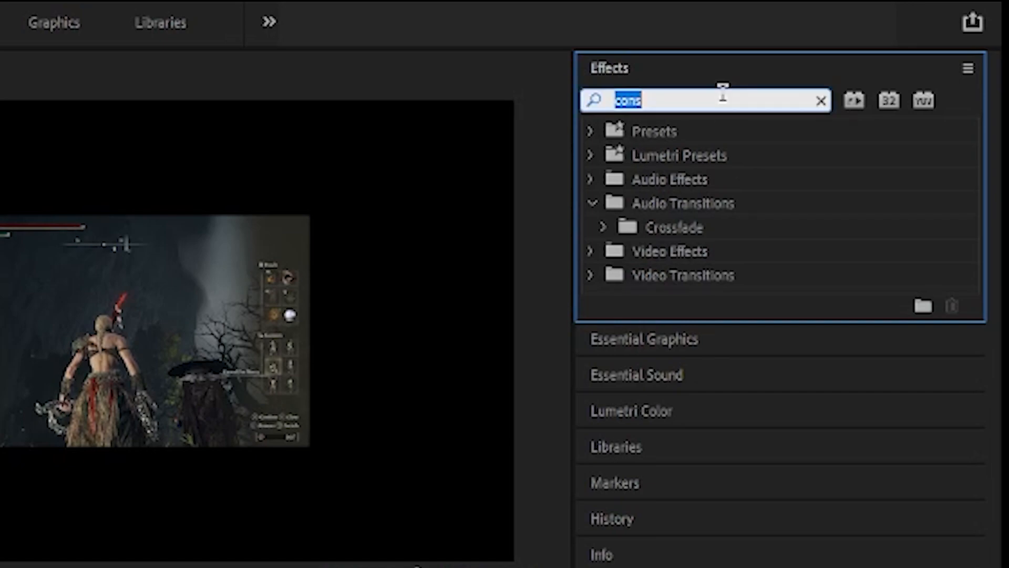
text(dip)
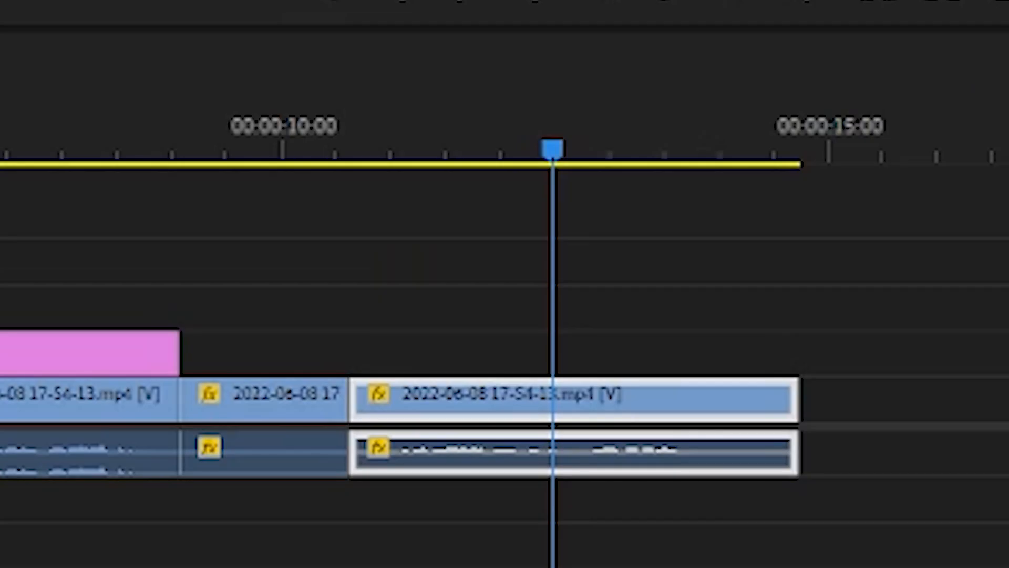
drag(896, 386, 662, 405)
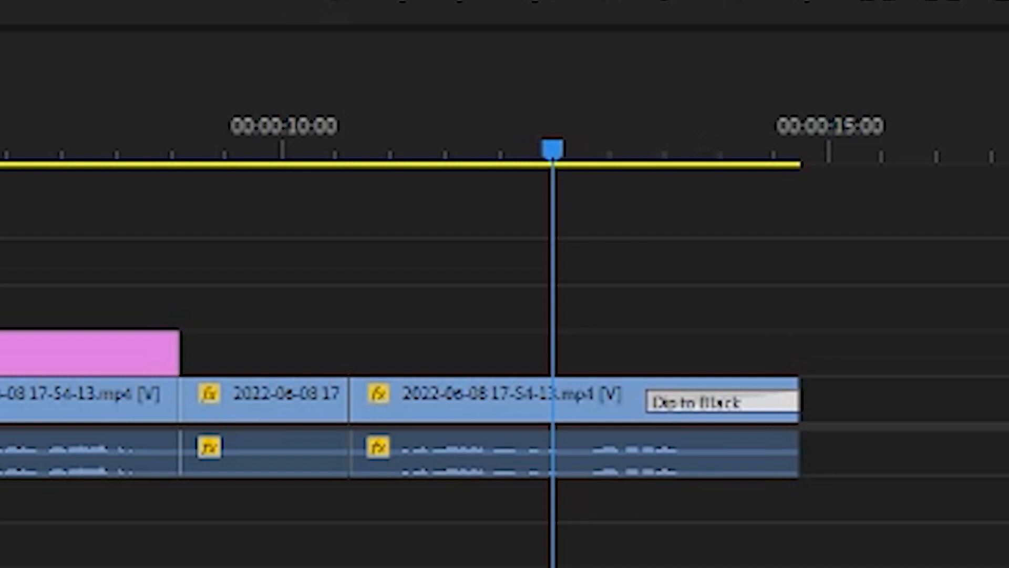
- Apply an Exponential Fade to the end of the last clip's audio, extend it to 00:00:01:27, and play the ending
drag(628, 448, 781, 452)
drag(693, 457, 642, 460)
key(space)
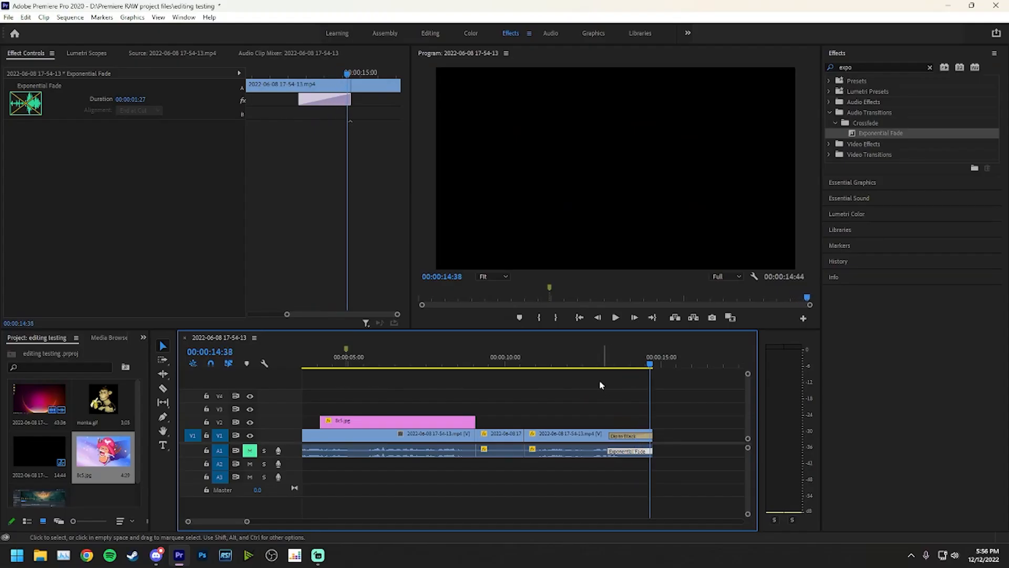
- Jump the playhead back and forth between the edit points across the whole sequence
scroll(596, 373, up, 2)
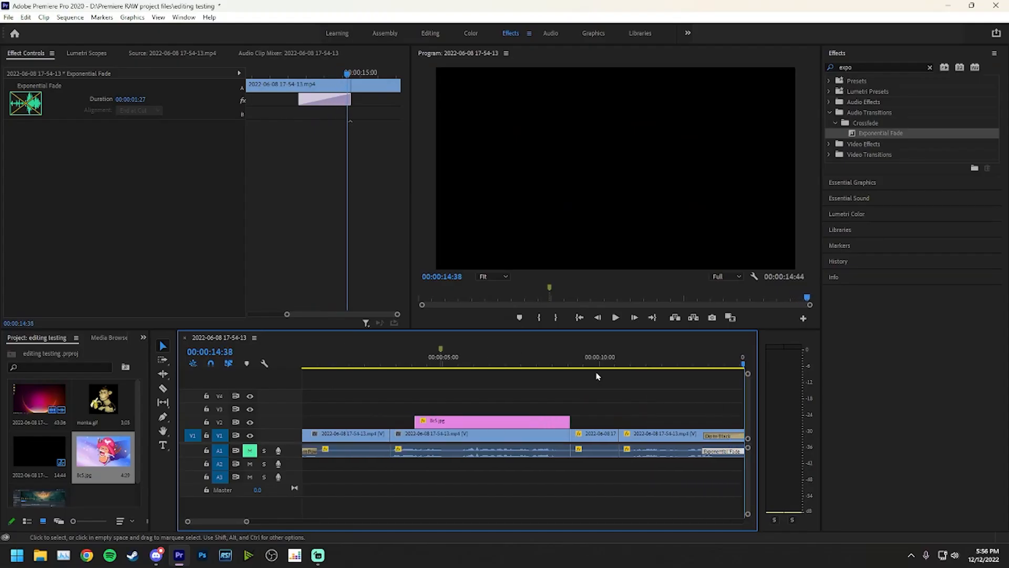
scroll(596, 373, down, 2)
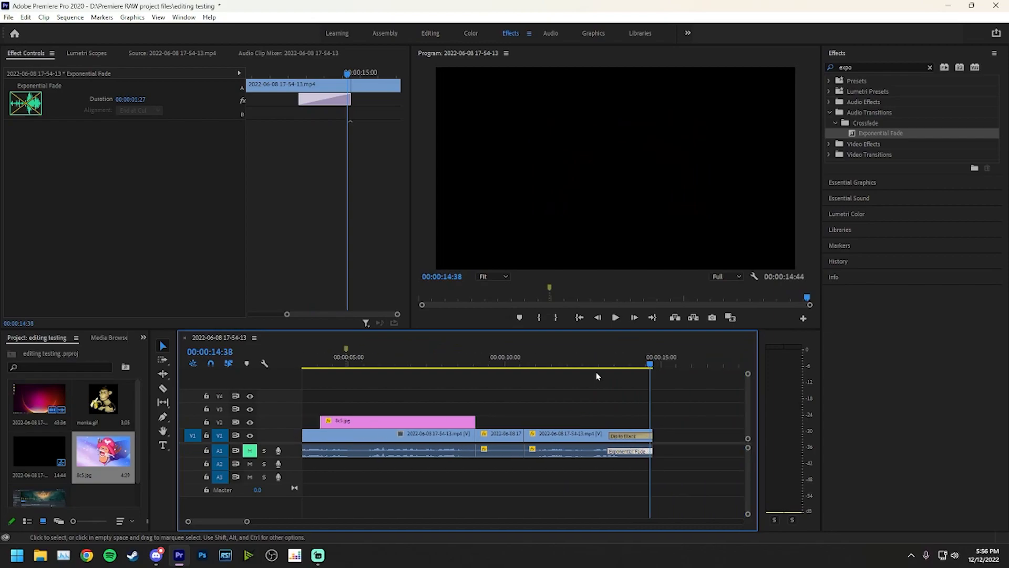
key(Up)
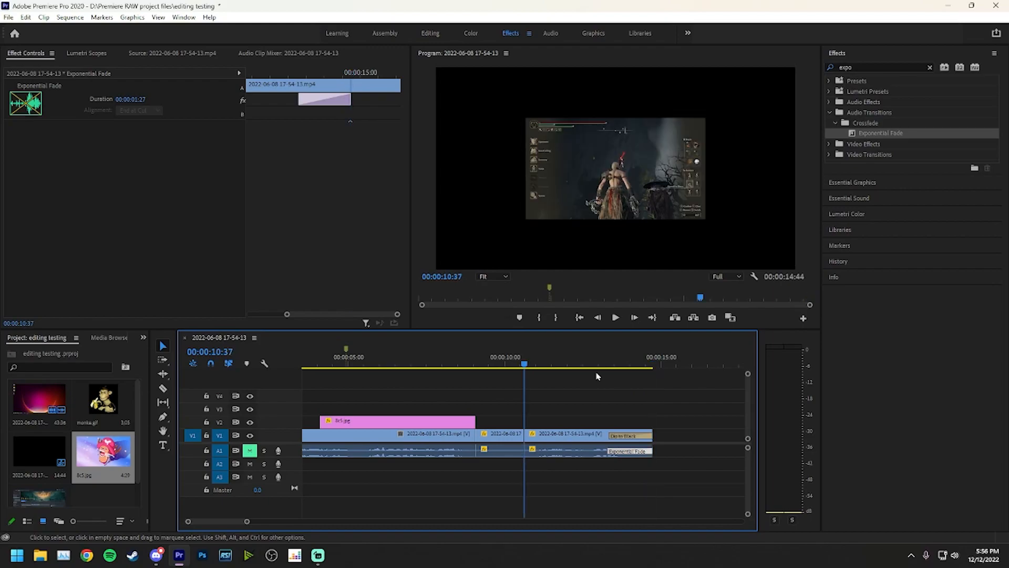
key(Down)
key(Up)
key(Down)
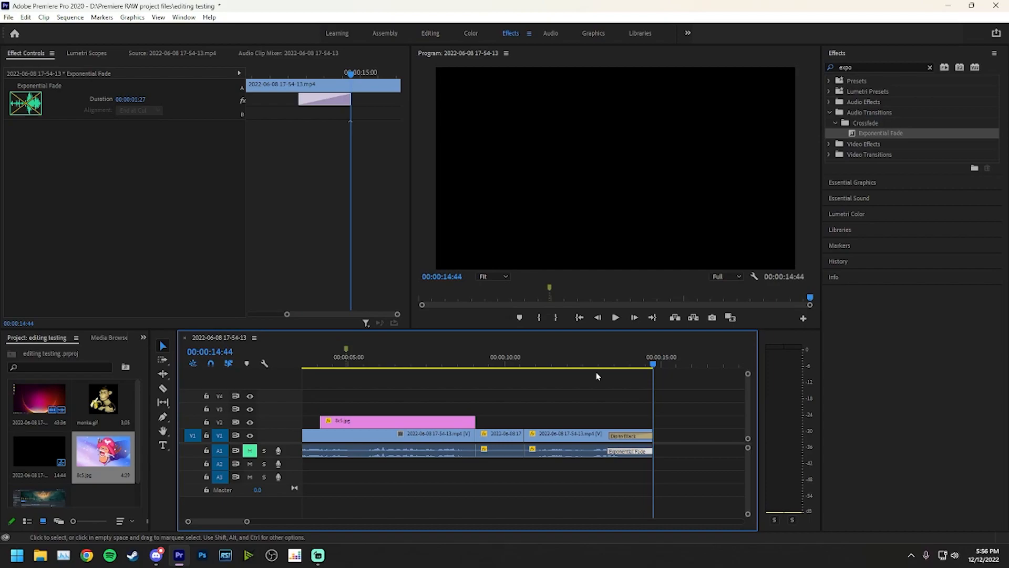
key(Up)
key(Up)
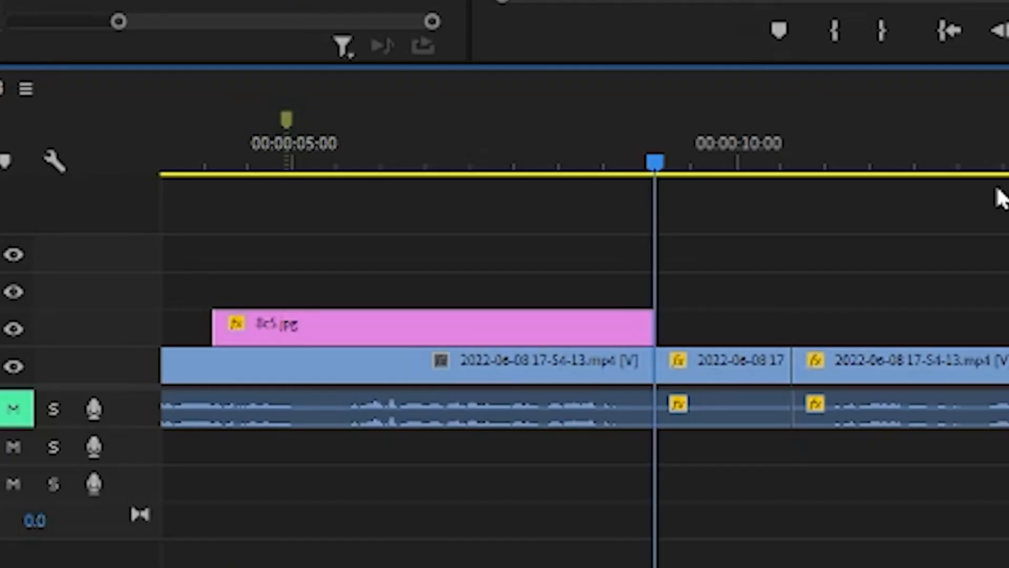
key(Up)
key(Up)
key(Down)
key(Down)
key(Down)
key(Down)
key(Up)
key(Up)
key(Down)
key(Down)
key(Up)
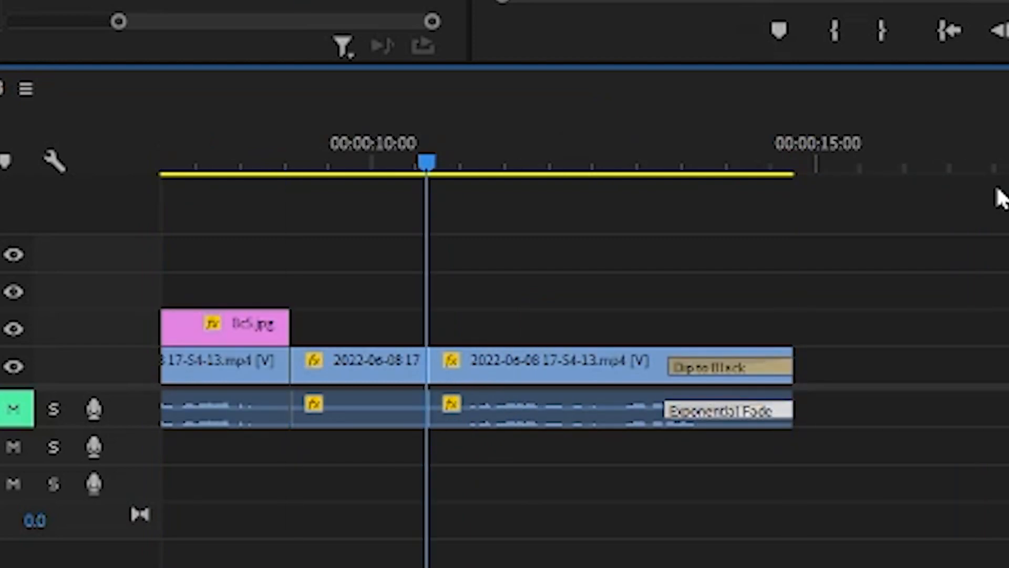
key(Up)
key(Up)
key(Up)
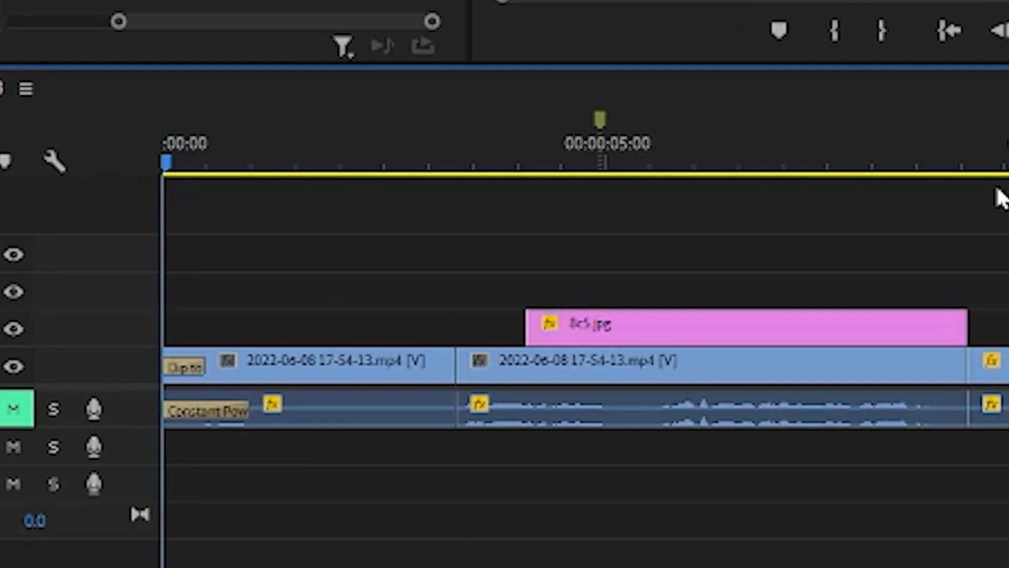
key(Down)
key(Up)
key(Down)
key(Down)
key(Up)
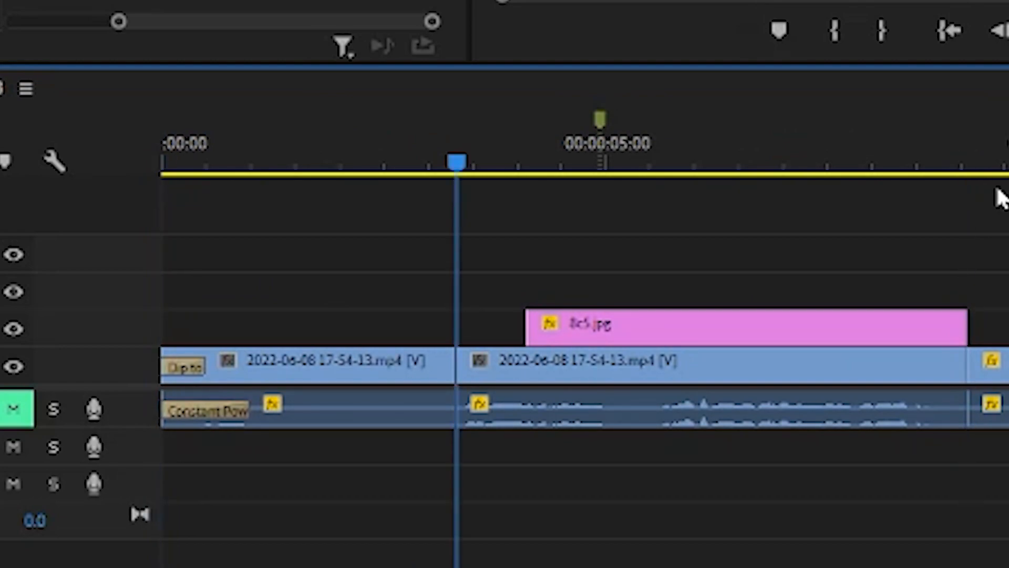
- Step the playhead forward and back through the sequence's edit points, finishing at 00:00:00:00
key(Down)
key(Down)
key(Down)
key(Up)
key(Up)
key(Up)
key(Up)
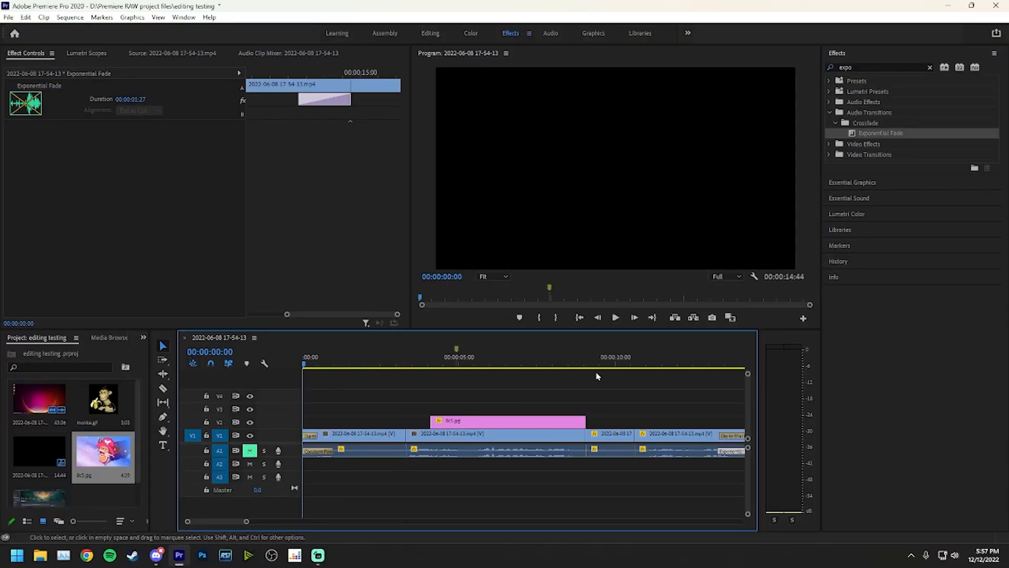
key(Down)
key(Down)
key(Down)
key(Down)
key(Up)
key(Up)
key(Up)
key(Up)
- Unmute audio track A1 and play the sequence from its start into the closing fade
click(250, 451)
click(616, 317)
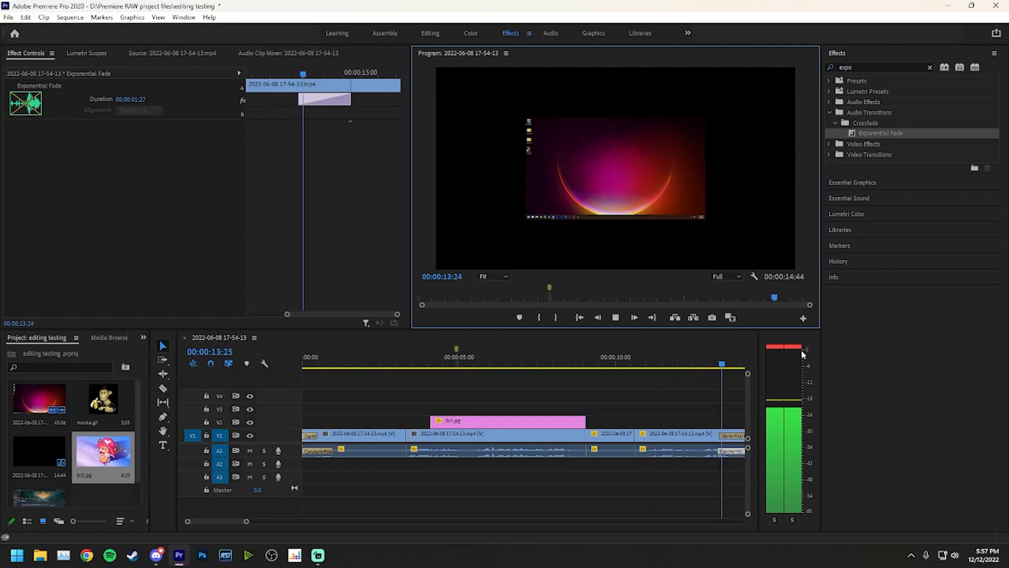
key(space)
scroll(597, 435, left, 10)
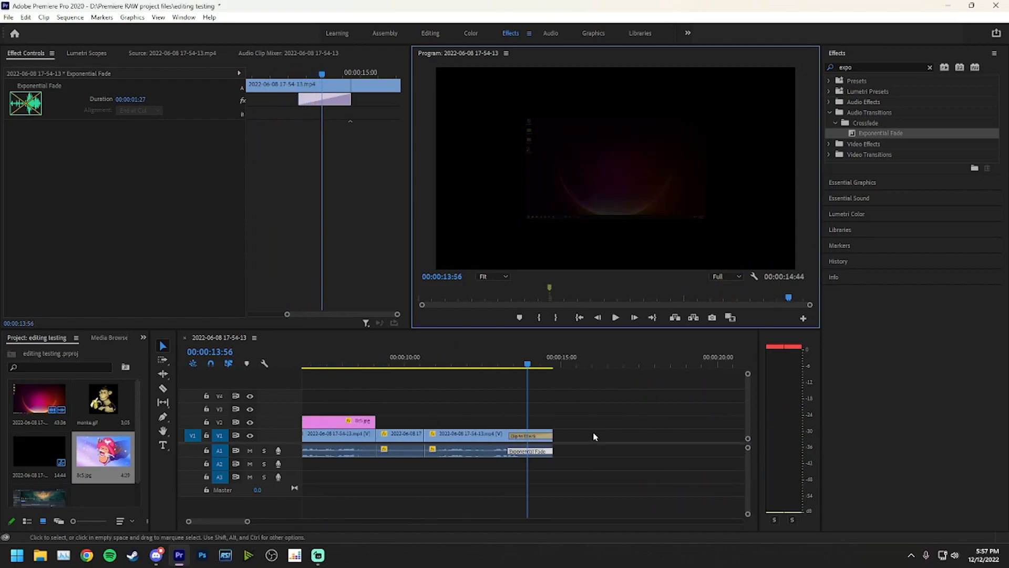
click(540, 361)
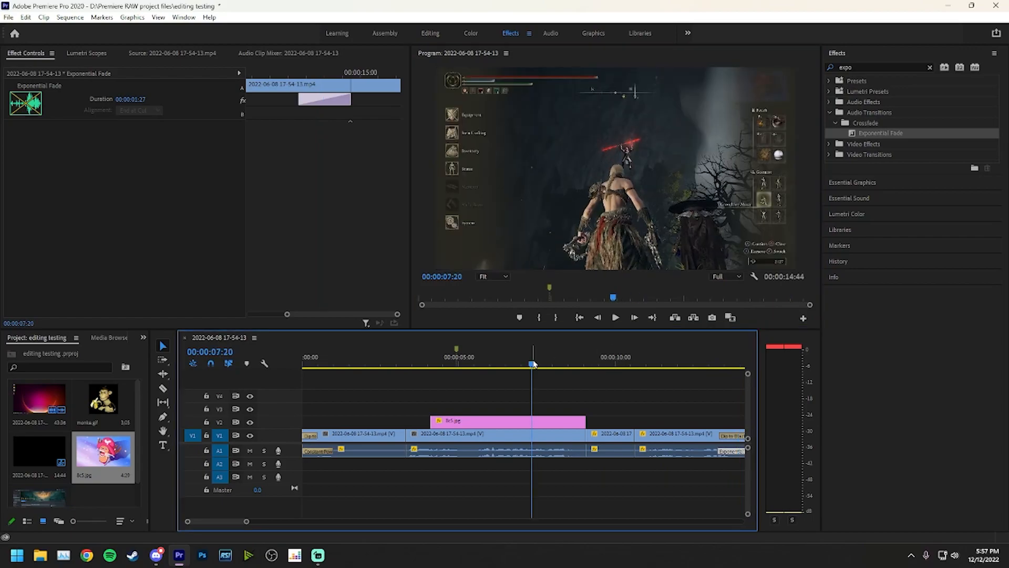
scroll(541, 383, right, 7)
click(85, 499)
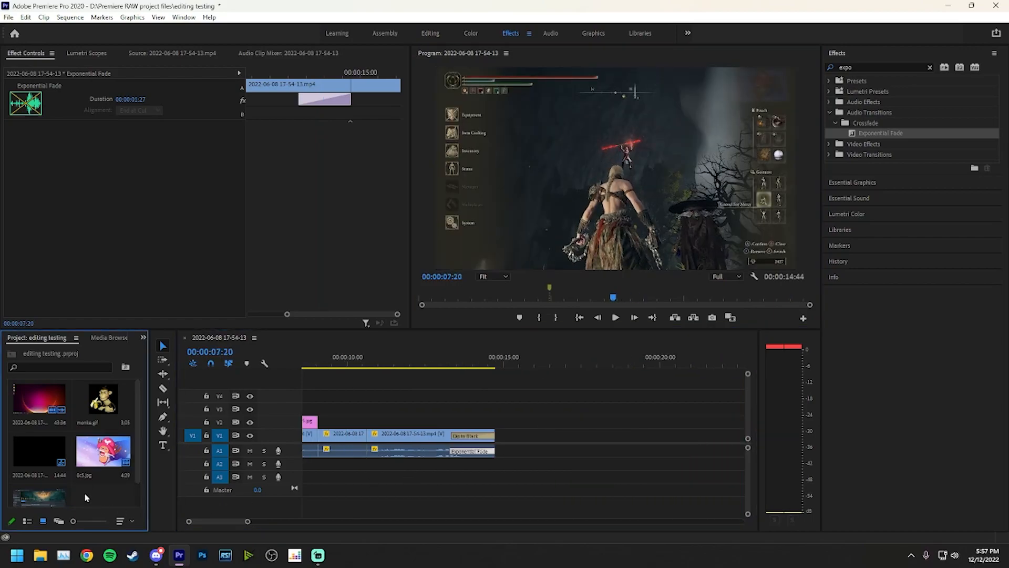
double_click(83, 493)
scroll(323, 233, down, 1)
scroll(322, 234, up, 1)
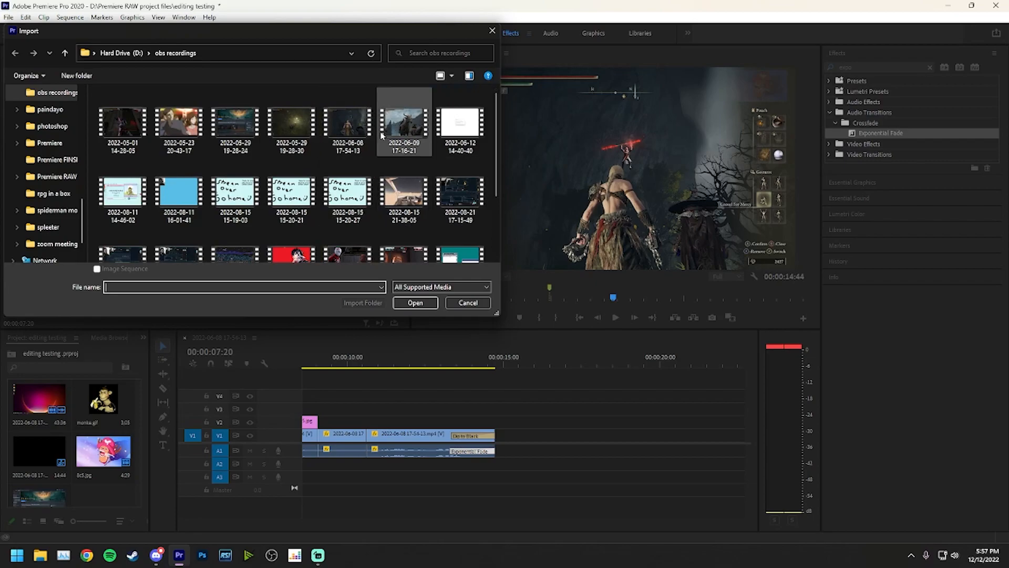
click(232, 126)
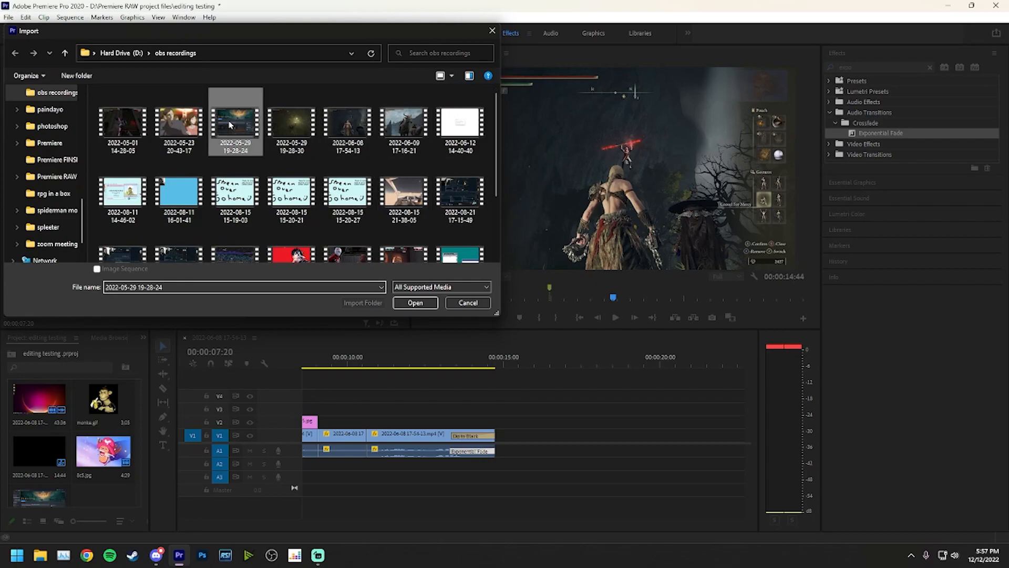
double_click(278, 127)
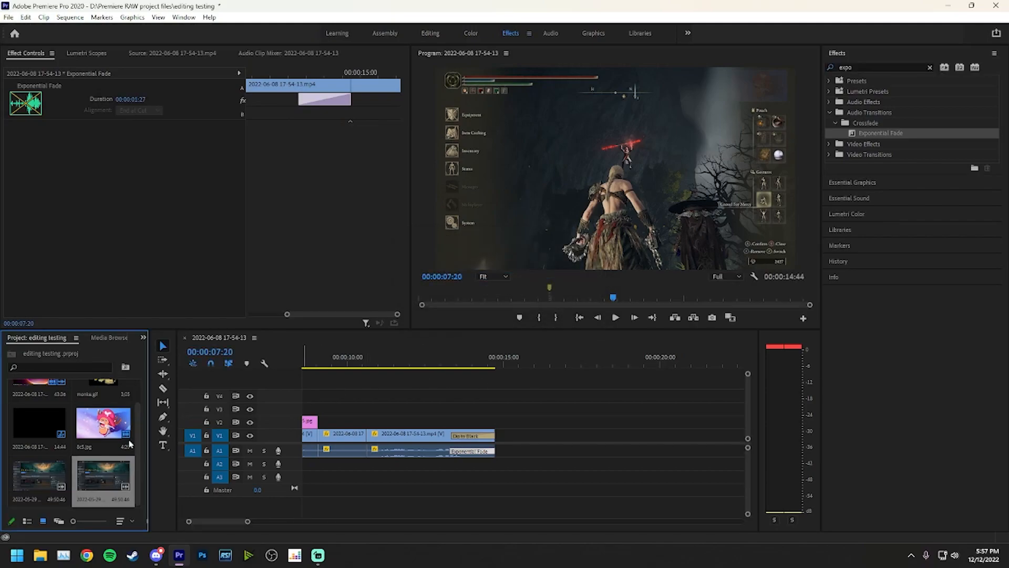
double_click(103, 478)
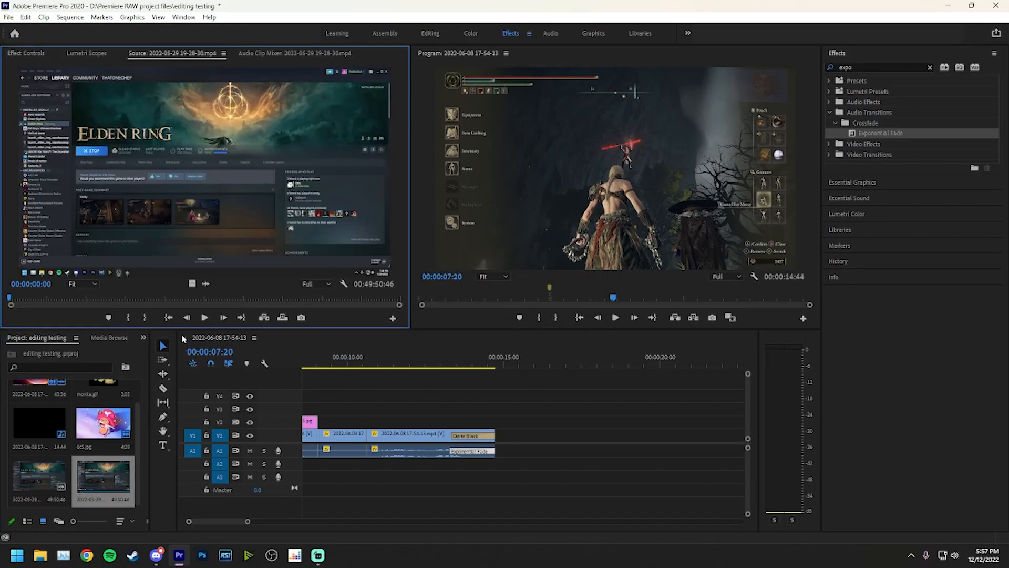
- Mark a short excerpt of the recording in the Source monitor, from near its start to 00:00:05:37
drag(40, 304, 22, 331)
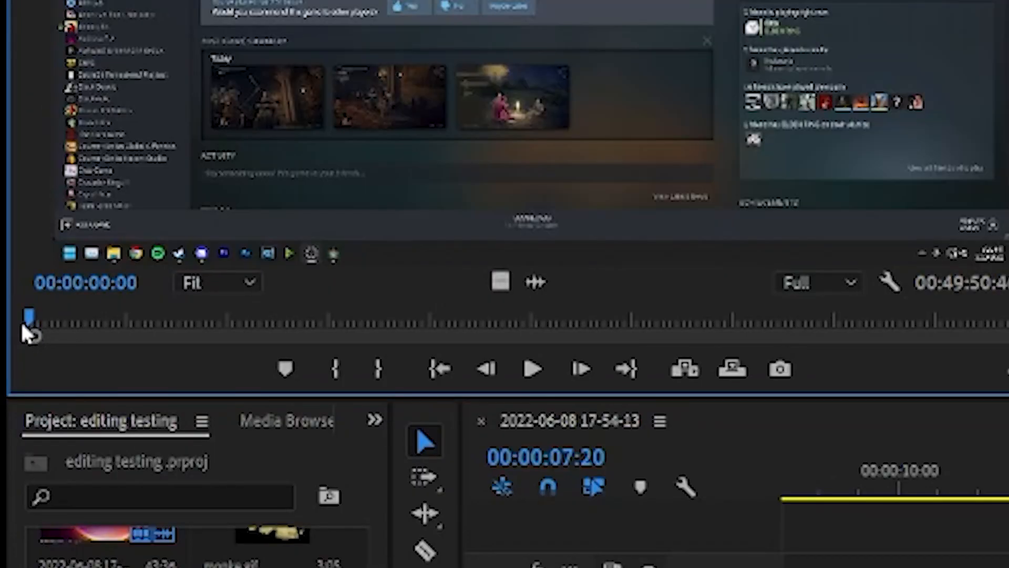
key(c)
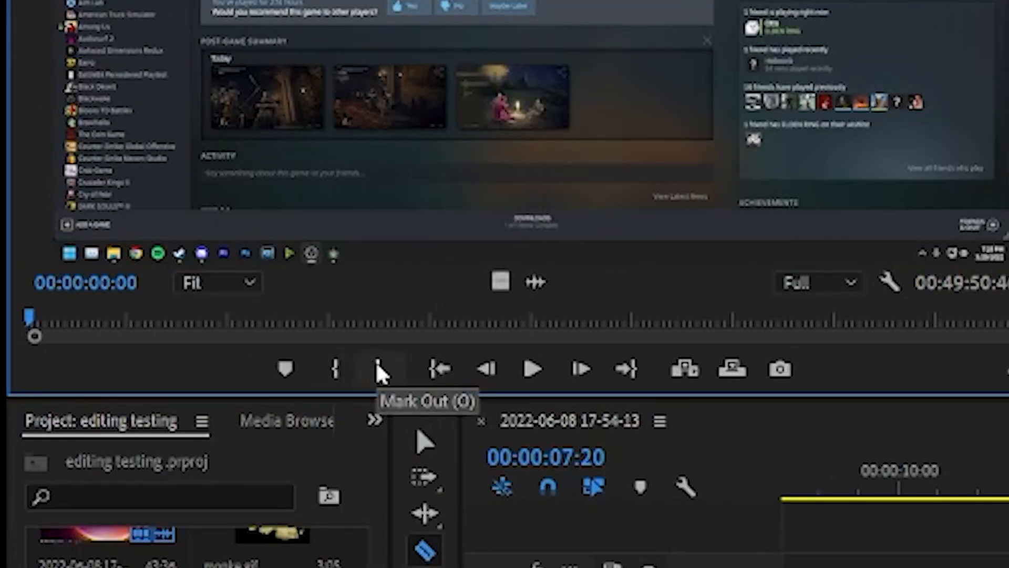
click(337, 370)
key(space)
key(space)
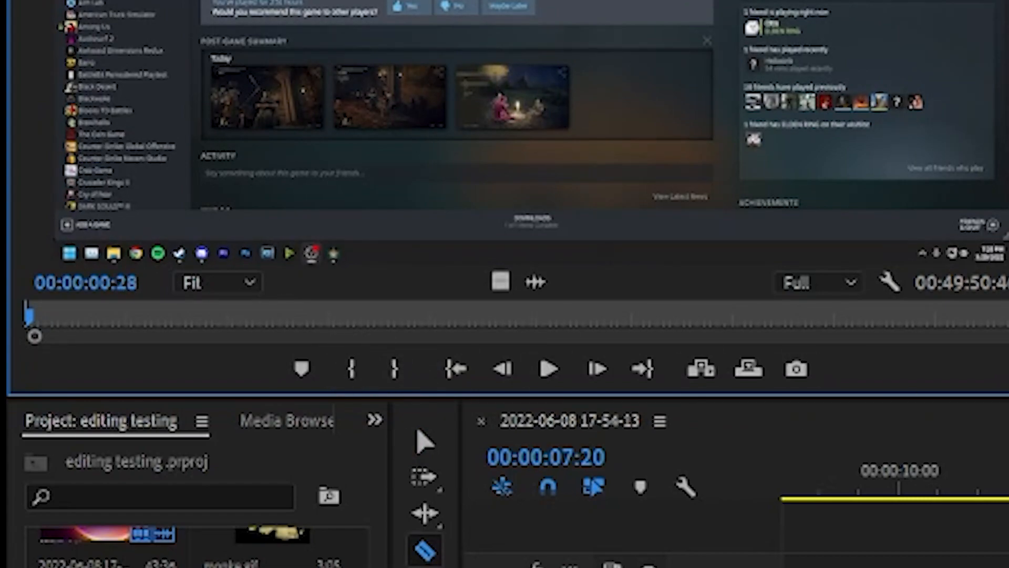
scroll(893, 494, up, 2)
click(1004, 486)
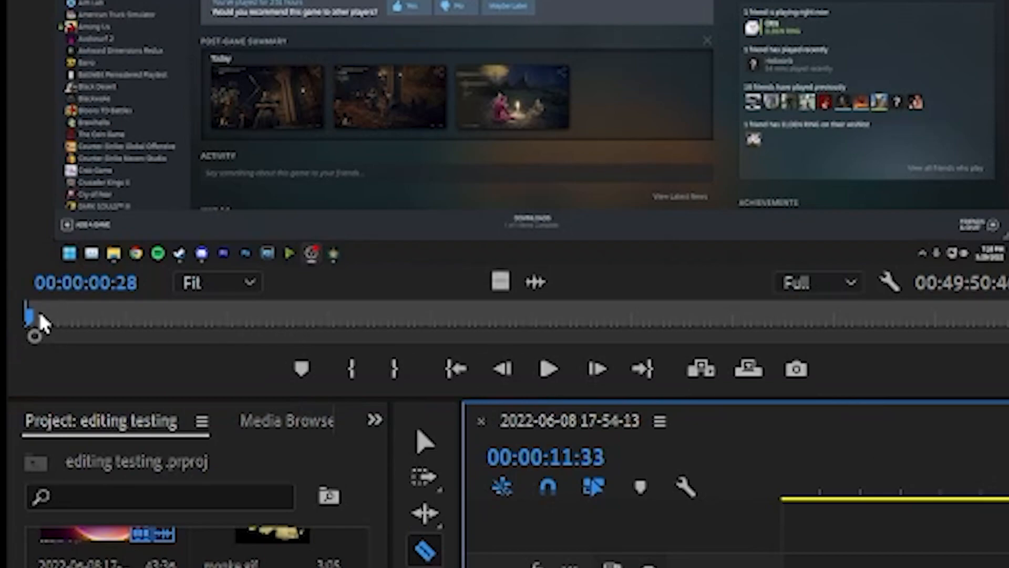
click(549, 371)
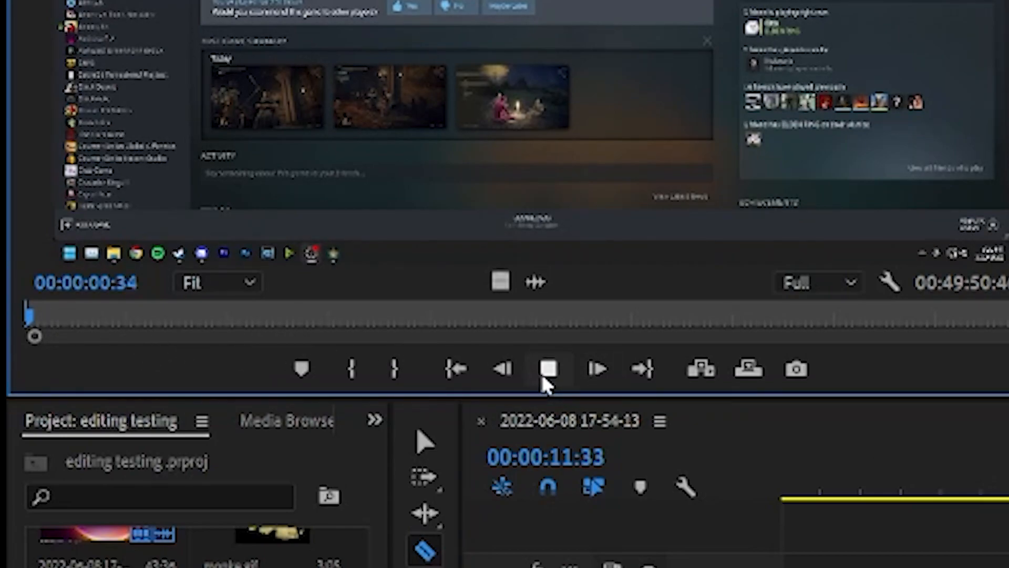
click(549, 370)
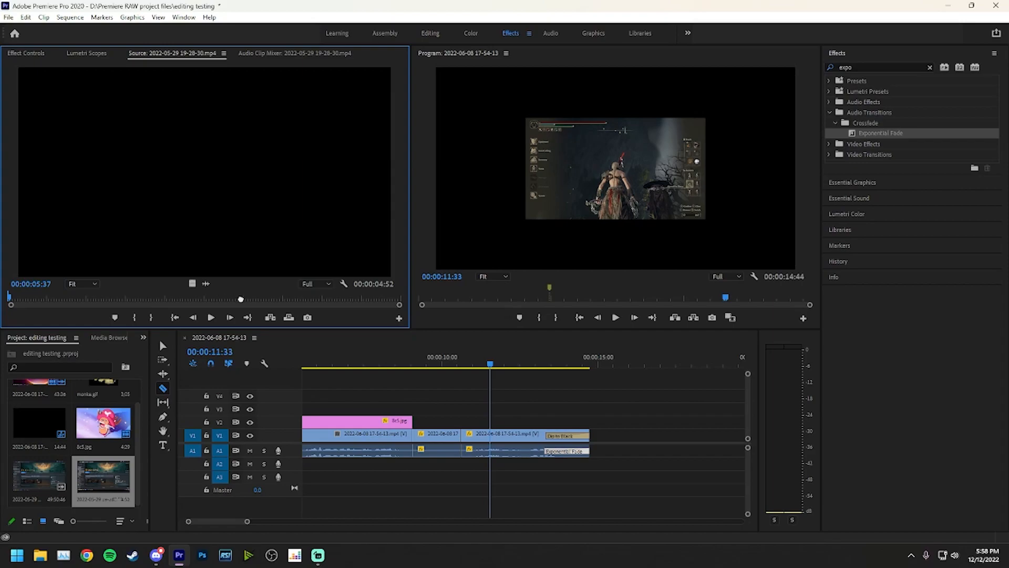
- Place the excerpt on V1 after the last gameplay clip and split it with the Razor tool
drag(103, 481, 621, 439)
scroll(603, 417, down, 5)
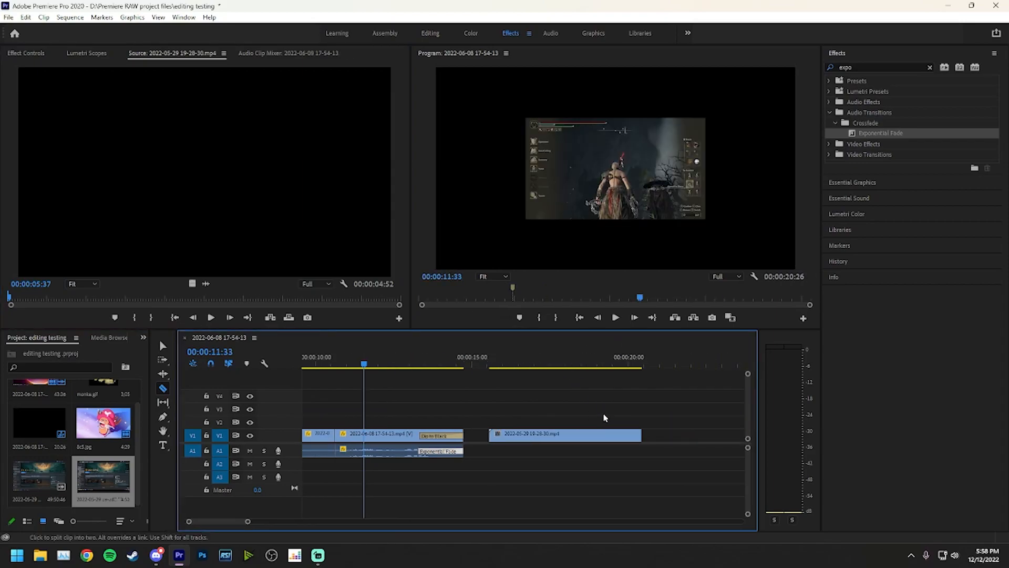
click(464, 368)
click(515, 436)
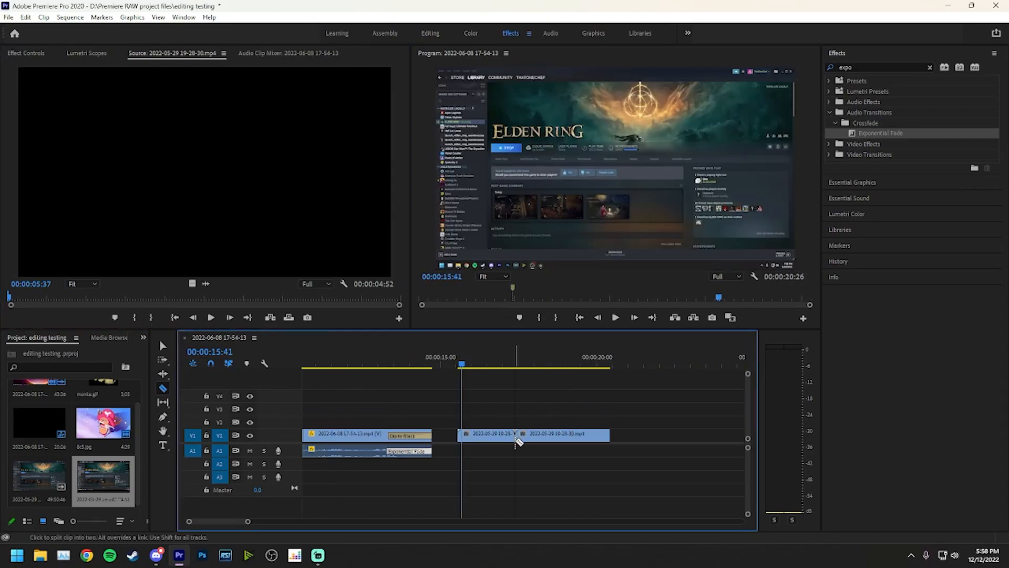
- Delete both pieces of the split excerpt and place it again with its audio after the last gameplay clip
key(v)
click(503, 437)
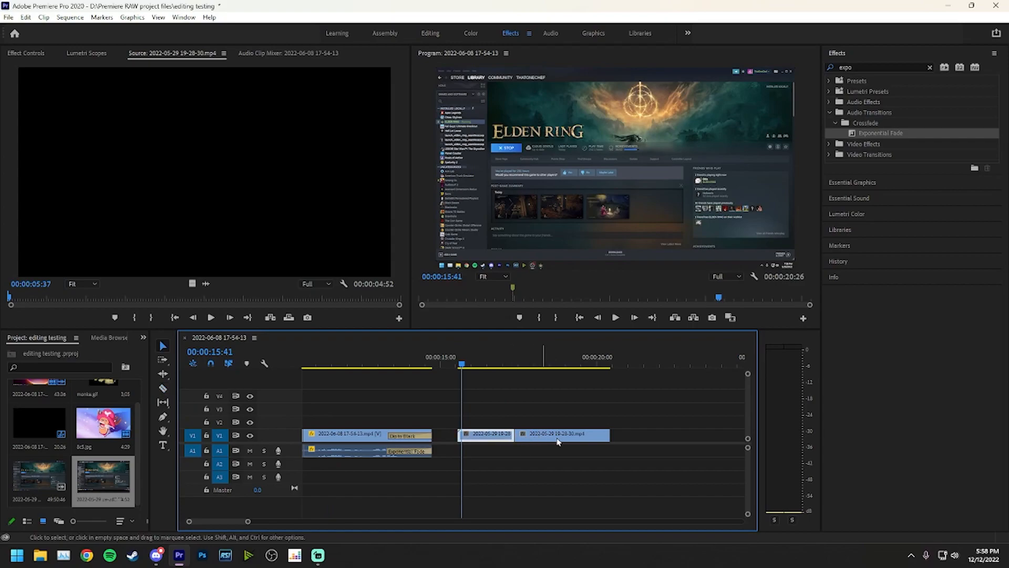
key(Delete)
click(563, 439)
key(Delete)
drag(113, 462, 468, 446)
mouse_move(481, 363)
mouse_down()
mouse_move(572, 368)
mouse_move(458, 365)
mouse_move(472, 365)
mouse_up()
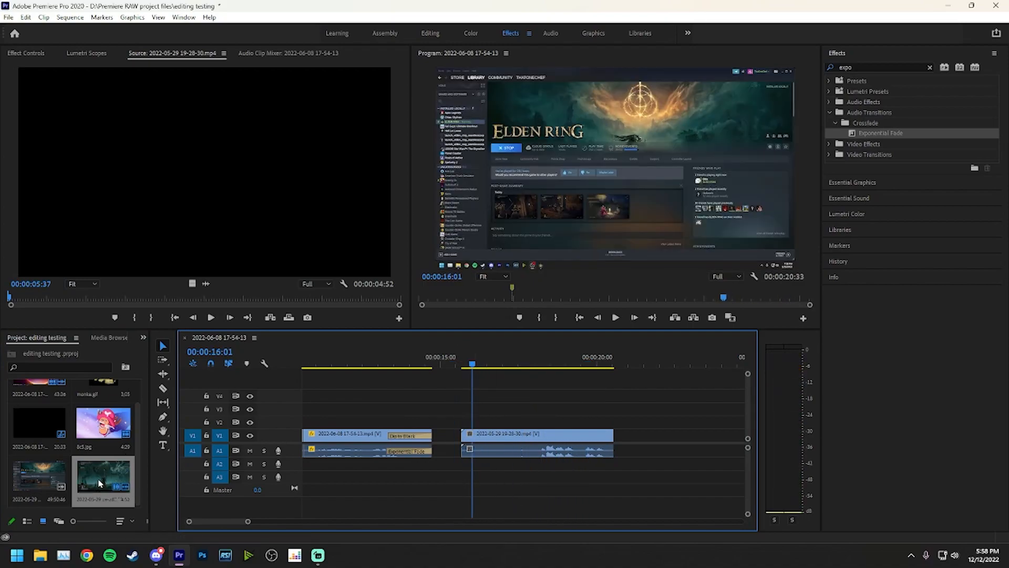
- Mark a new excerpt of the recording with the In point at 00:17:46:25 and the Out point at 00:32:28:24
click(148, 298)
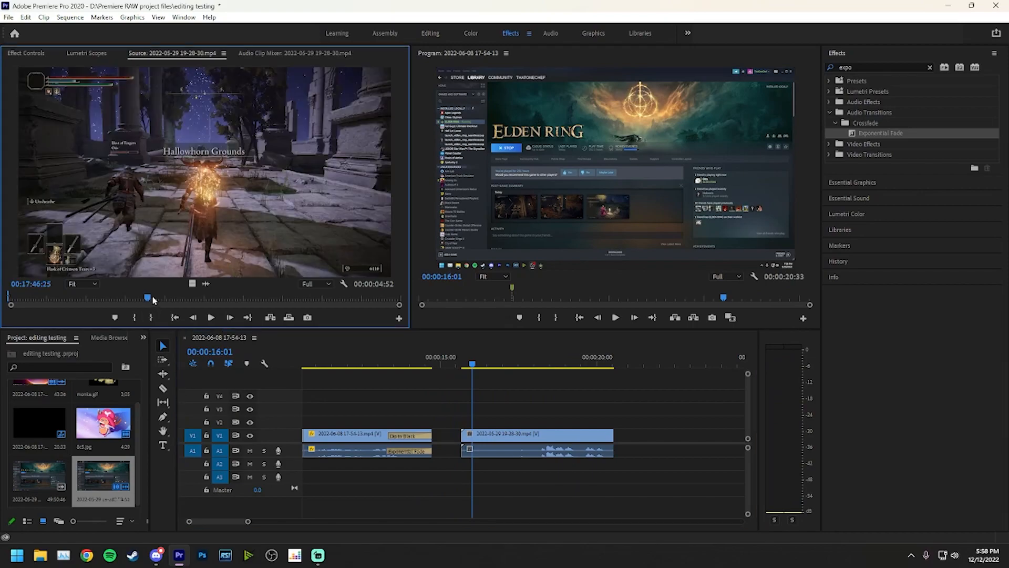
drag(149, 301, 262, 298)
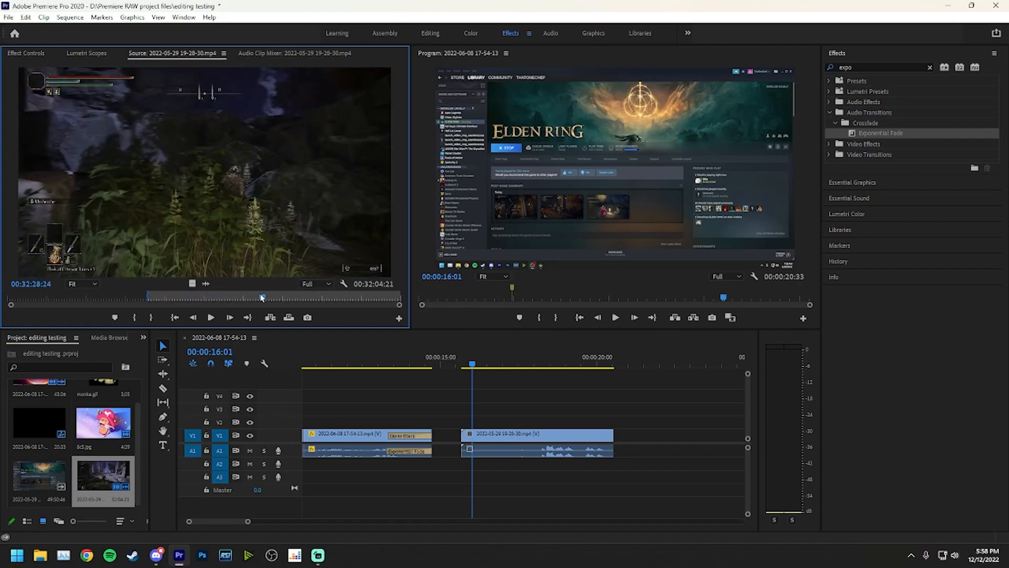
key(o)
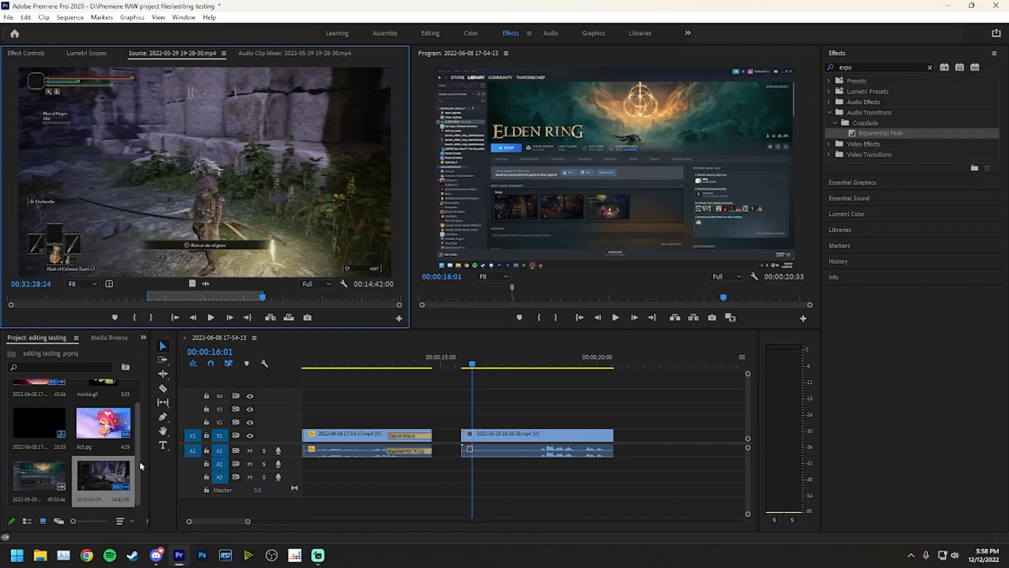
- Place the new excerpt on V1 and A1 behind the first one and scrub across its beginning
drag(103, 478, 646, 435)
scroll(581, 388, right, 3)
drag(561, 364, 625, 364)
click(612, 446)
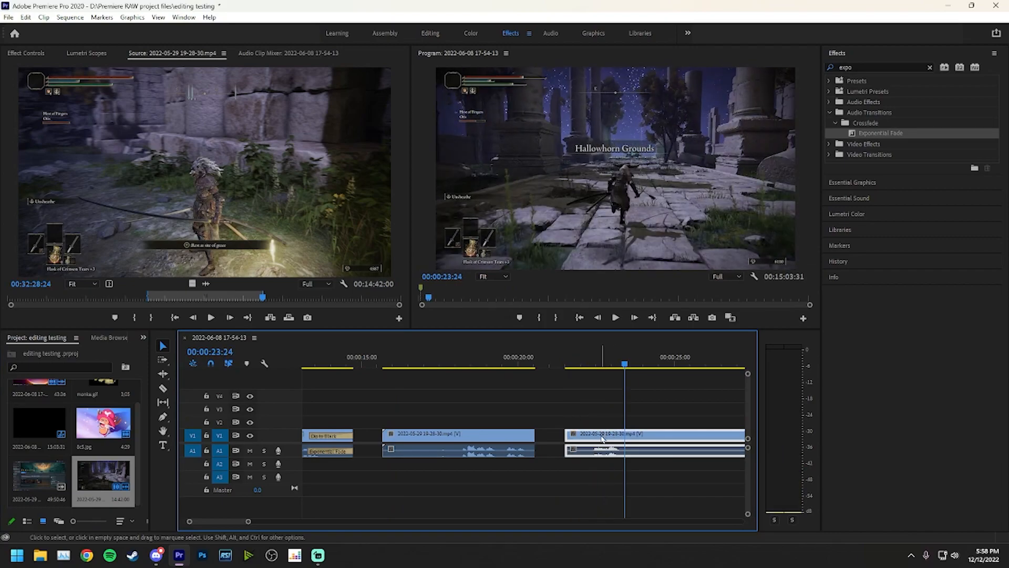
key(Delete)
click(469, 438)
key(Delete)
- Select the last gameplay segment and play it from 00:00:10:36 into the closing fade
scroll(467, 433, left, 5)
drag(478, 377, 635, 369)
scroll(502, 400, up, 5)
scroll(635, 369, down, 3)
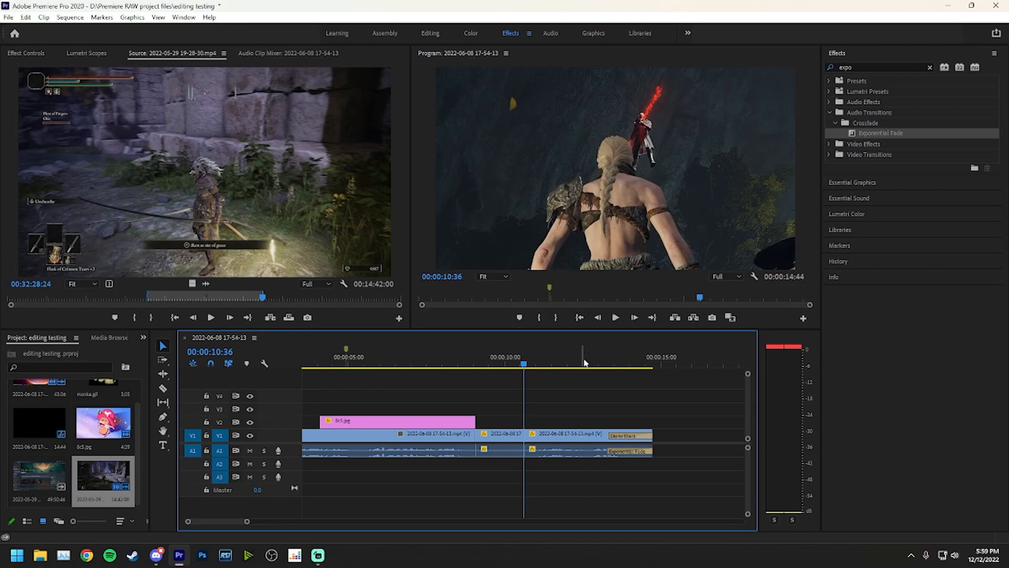
click(584, 456)
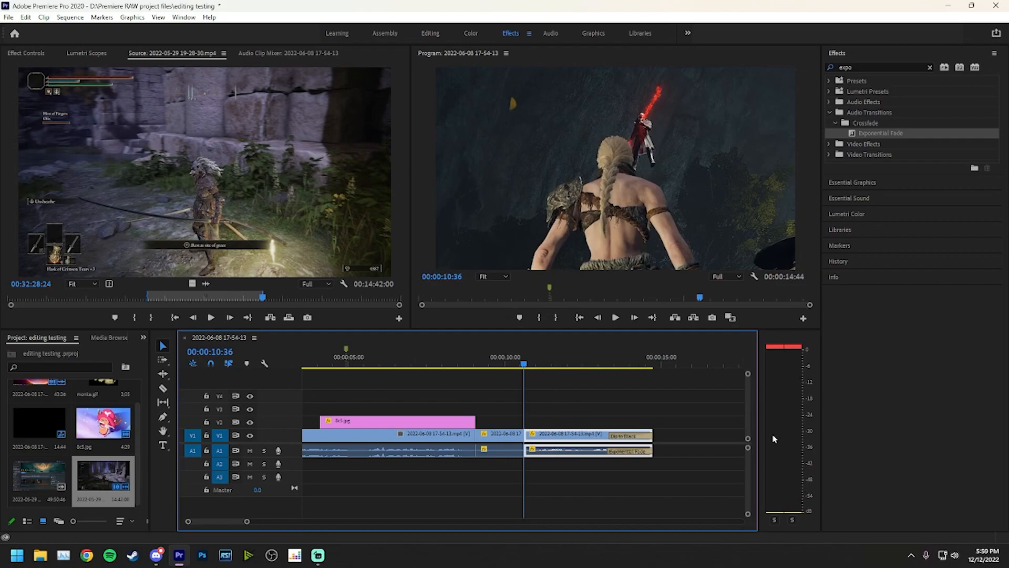
click(616, 317)
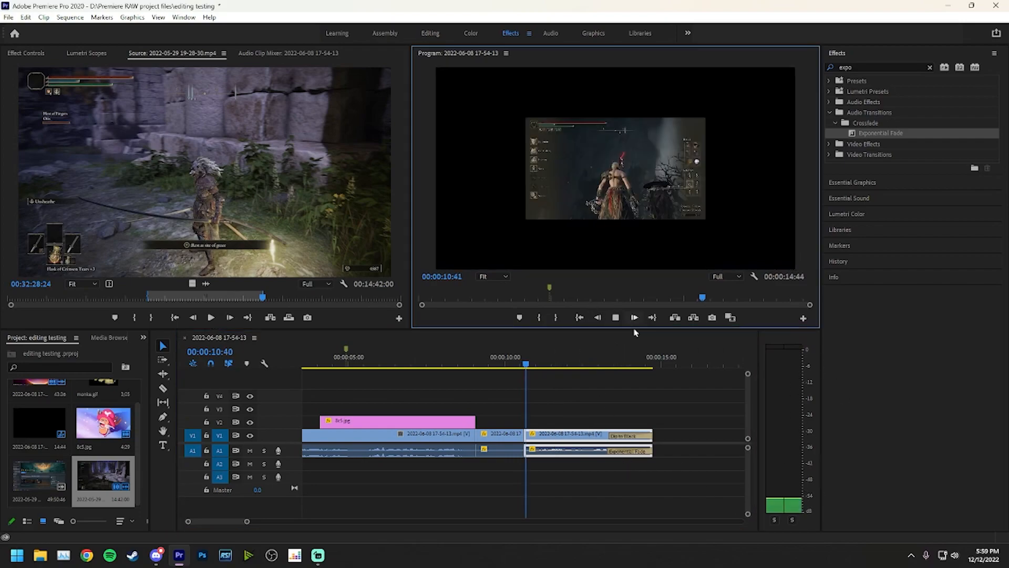
key(space)
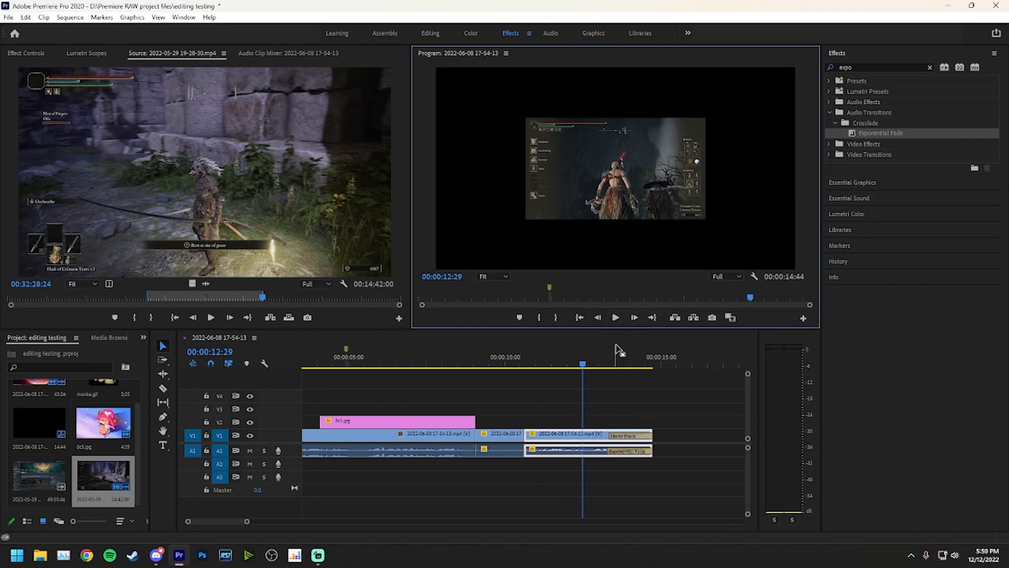
click(615, 318)
key(space)
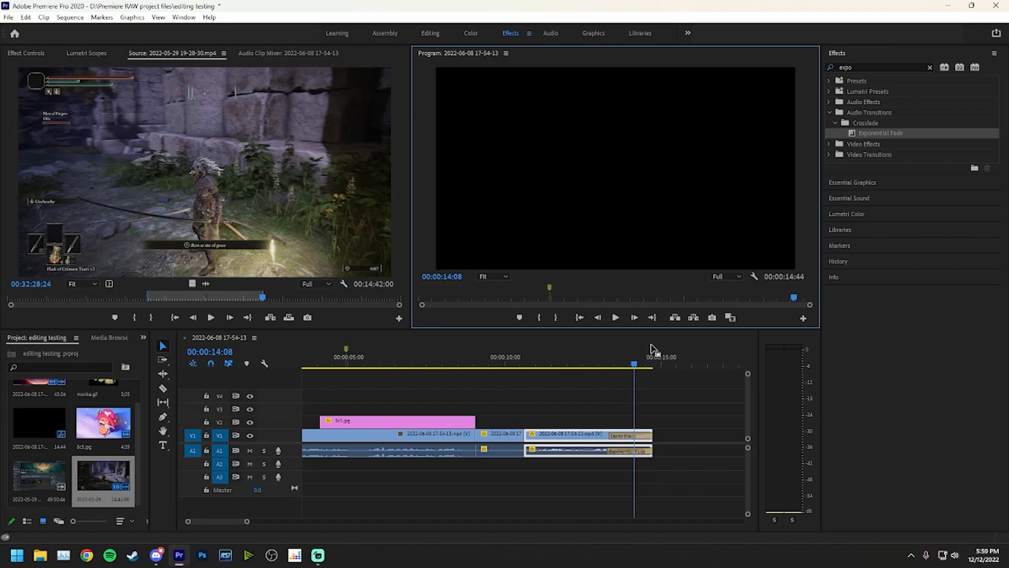
- Select all the video, image and audio clips in the sequence
click(670, 398)
scroll(670, 399, up, 2)
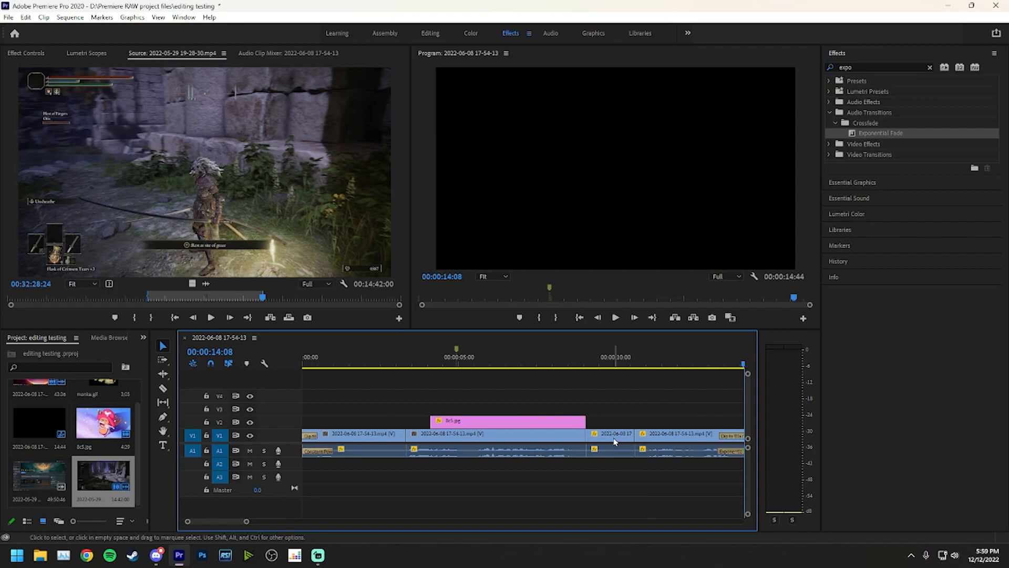
scroll(373, 395, down, 1)
scroll(377, 394, up, 1)
scroll(323, 395, down, 4)
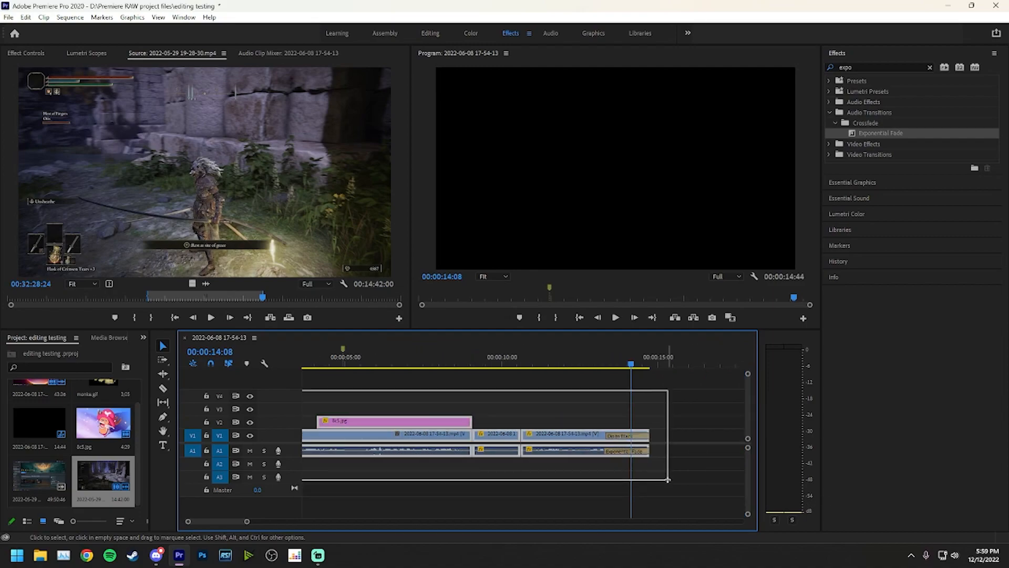
scroll(583, 419, up, 4)
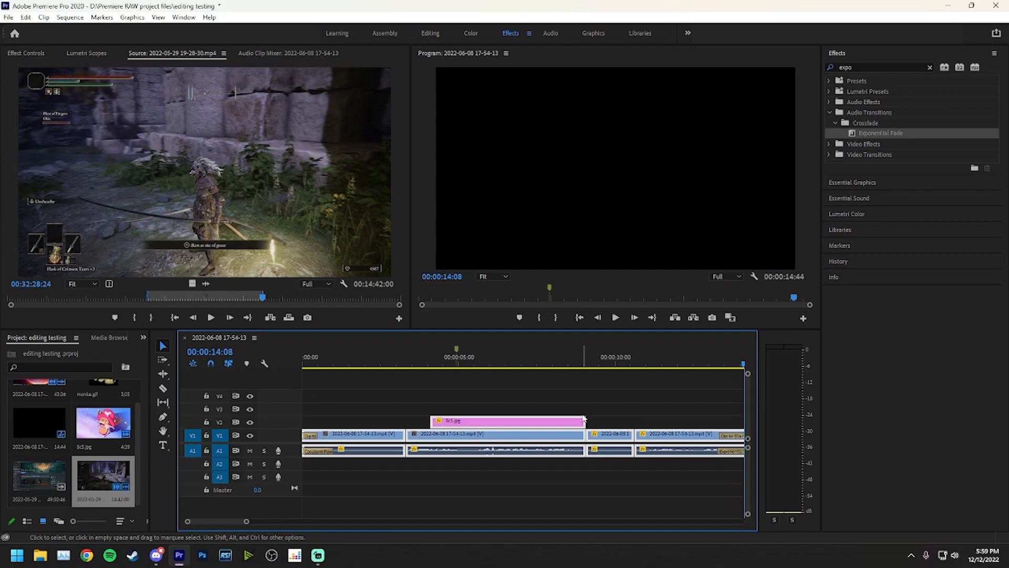
- Open the media export settings for the sequence and set the source range to Entire Sequence
key(ctrl+m)
click(768, 480)
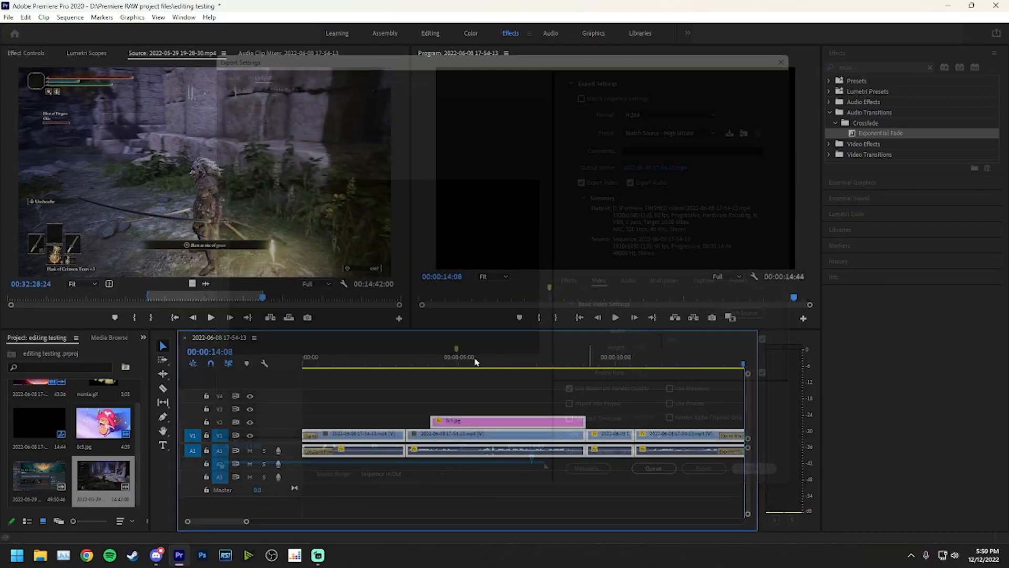
click(9, 18)
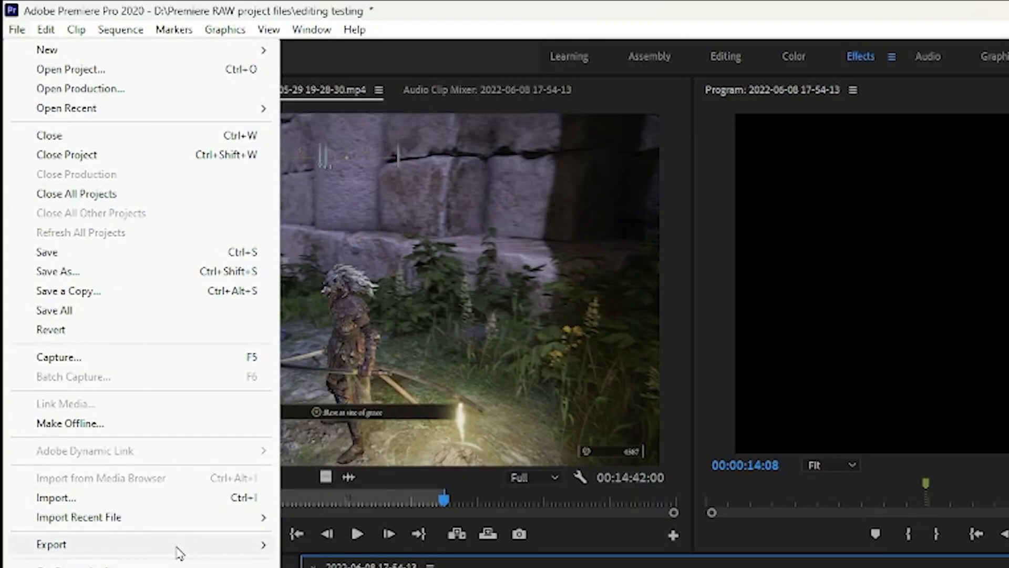
mouse_move(239, 547)
click(346, 547)
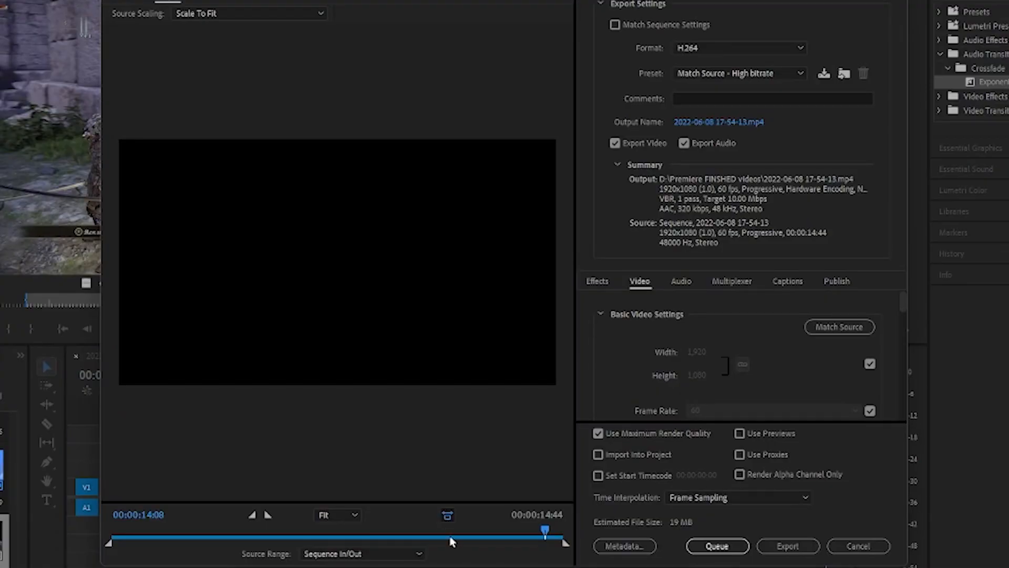
click(334, 553)
click(342, 565)
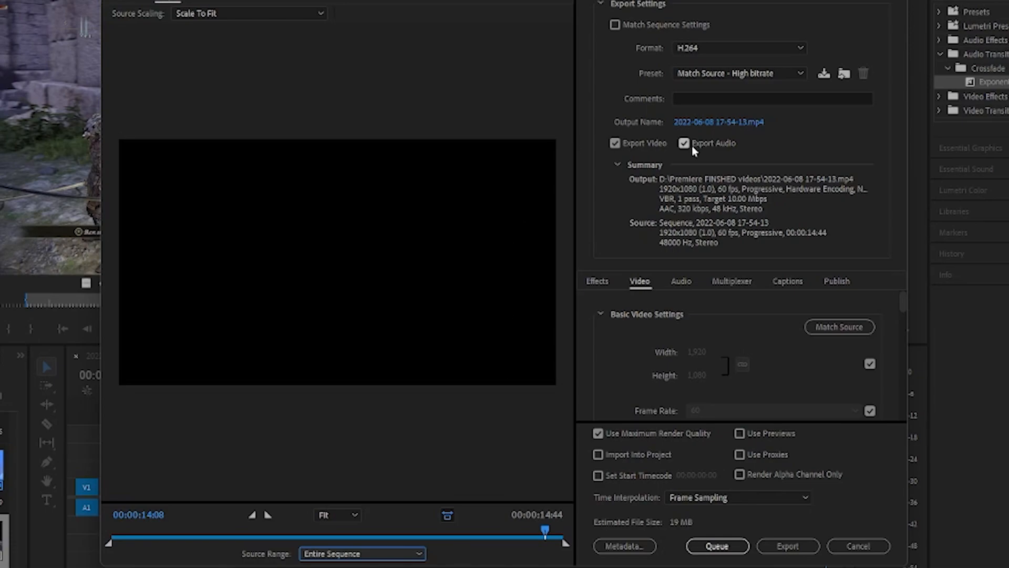
- Keep the export format at H.264 and choose the High Quality 1080p HD preset
click(736, 49)
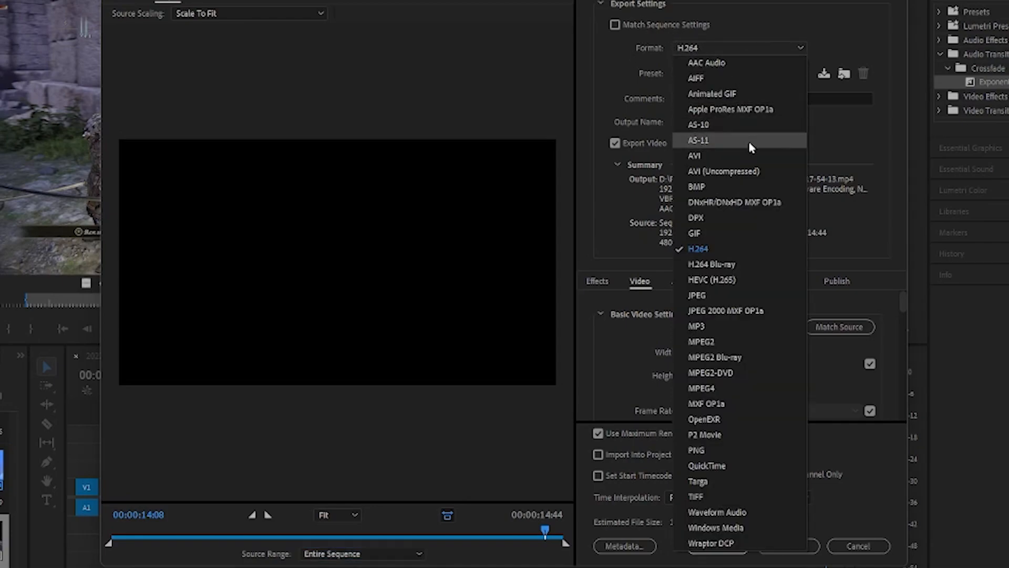
click(743, 249)
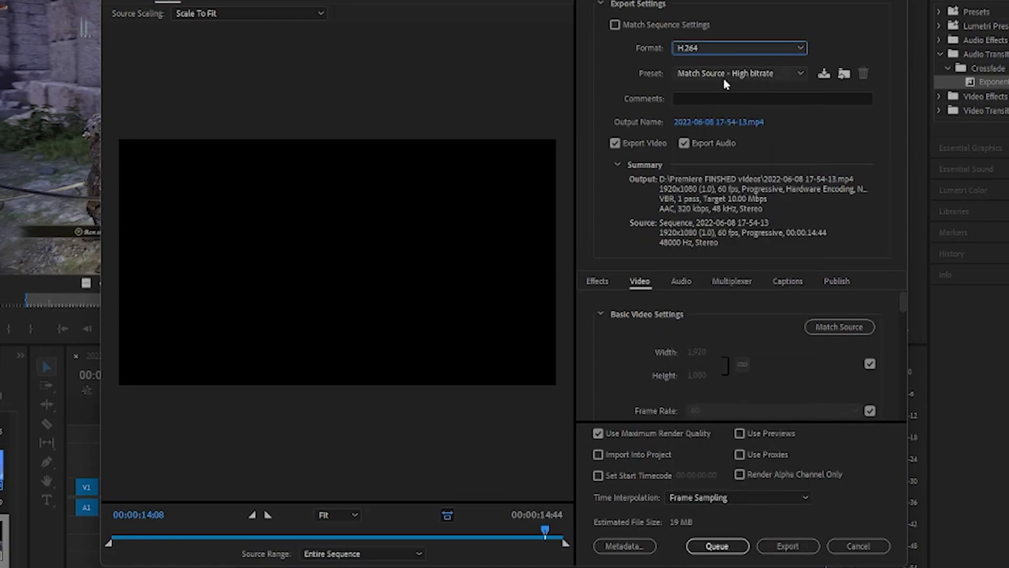
click(679, 79)
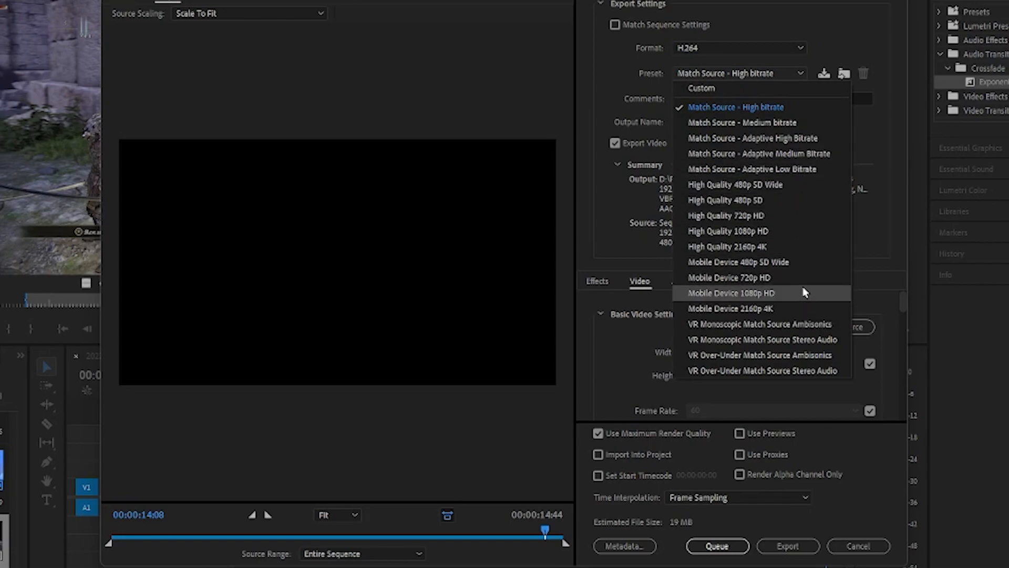
click(798, 232)
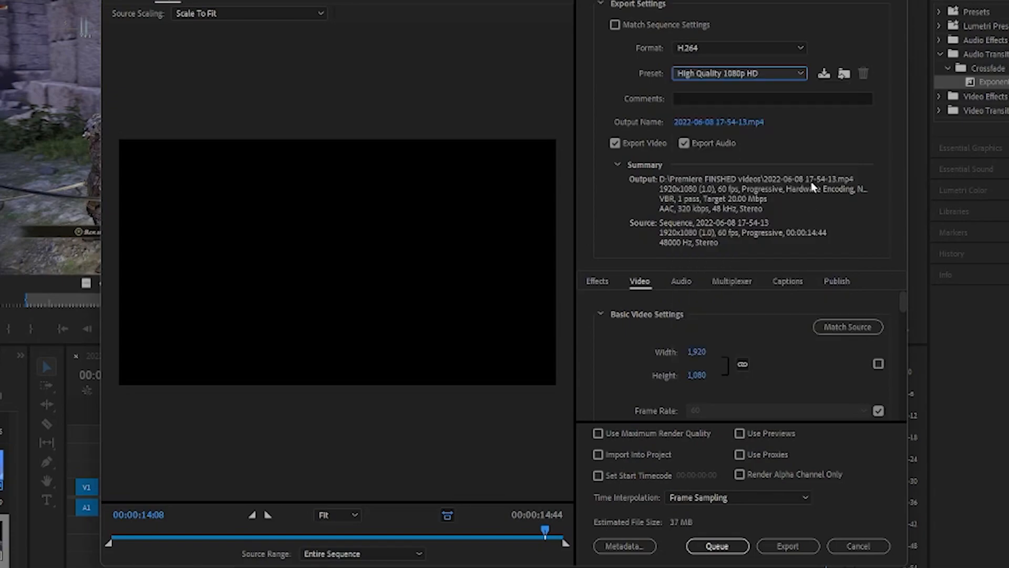
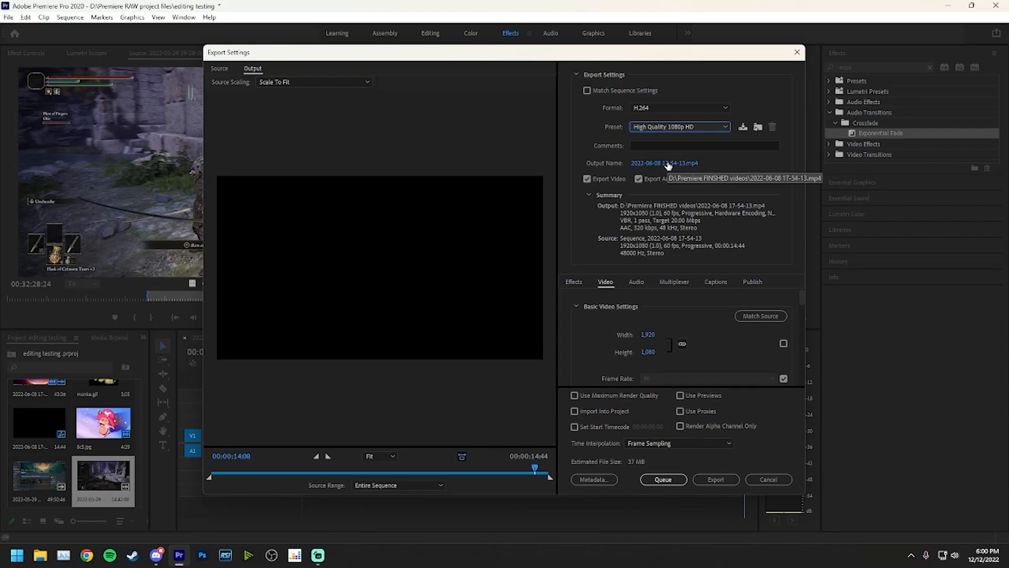
- Name the export output "test file" as an MP4 in the Premiere FINSHED videos folder
click(667, 163)
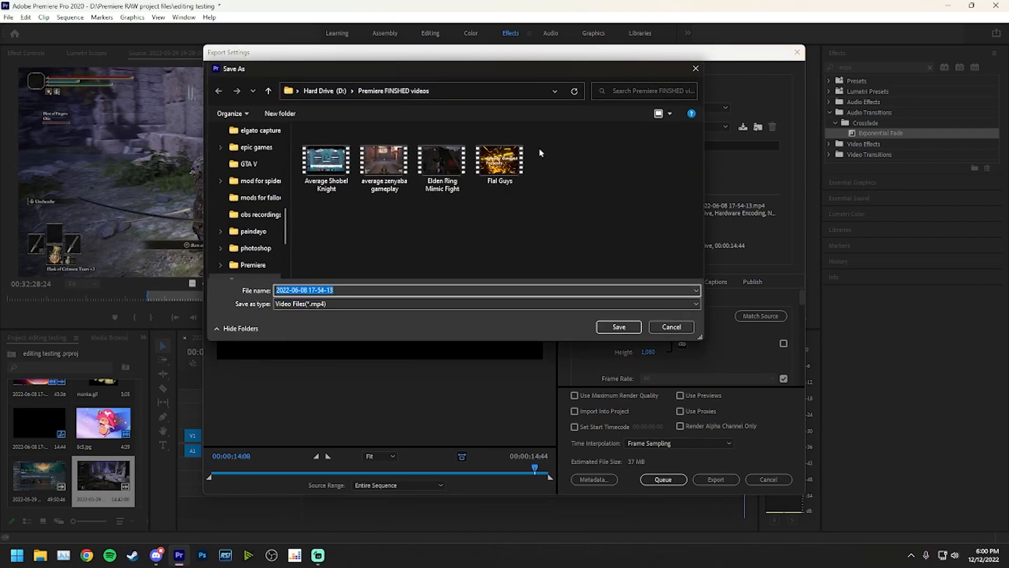
scroll(247, 248, up, 2)
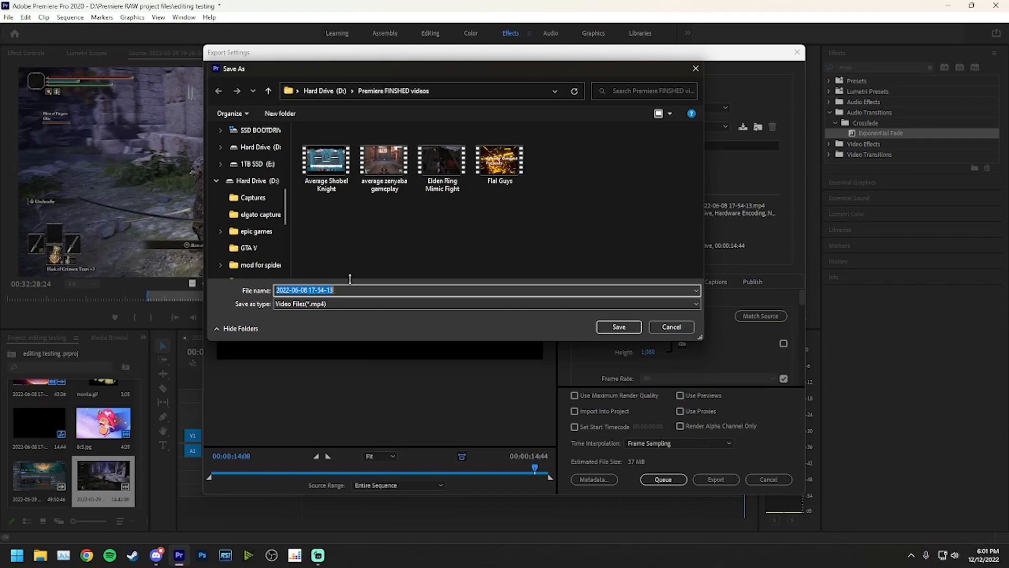
text(test file)
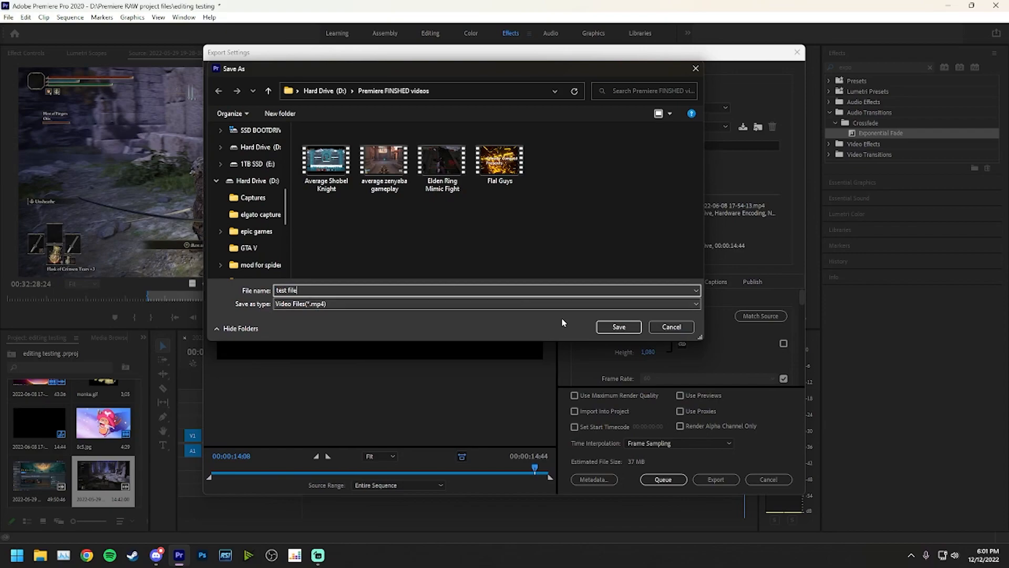
click(619, 327)
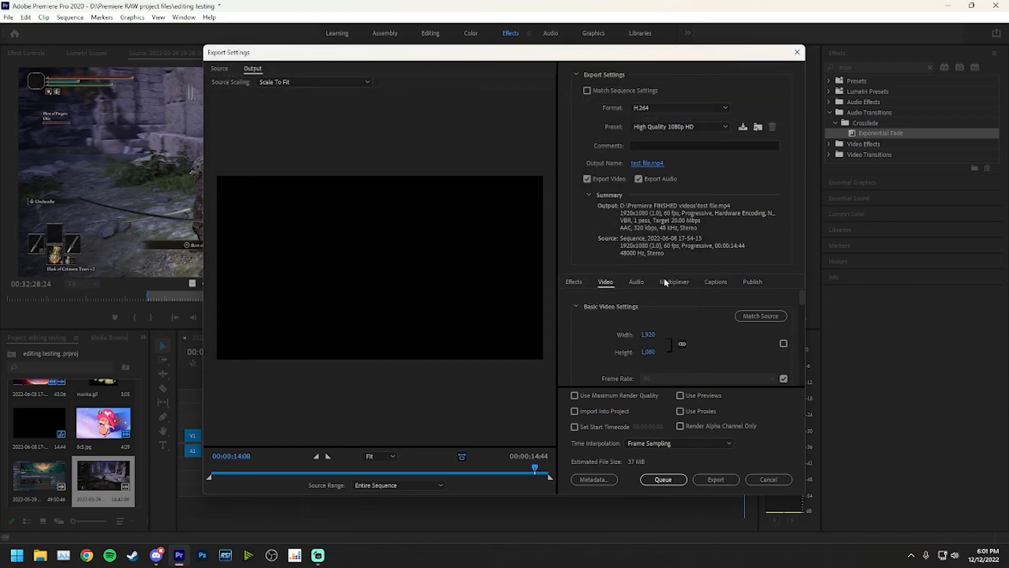
- Review the video export settings, enable Use Maximum Render Quality and export the sequence, dismissing the event log when it finishes
click(638, 179)
click(571, 282)
click(605, 283)
scroll(648, 311, down, 6)
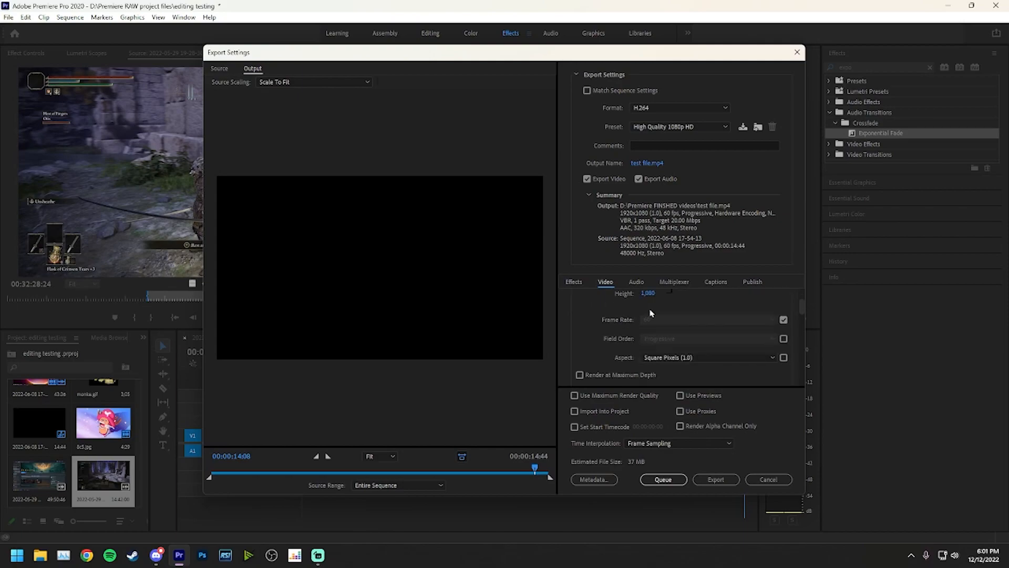
scroll(618, 326, up, 5)
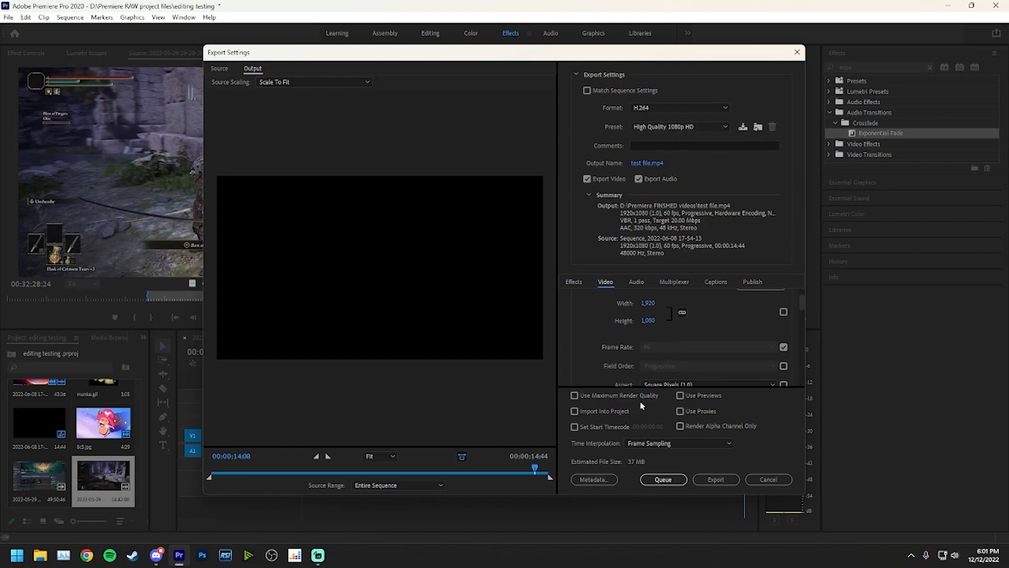
click(575, 395)
click(718, 479)
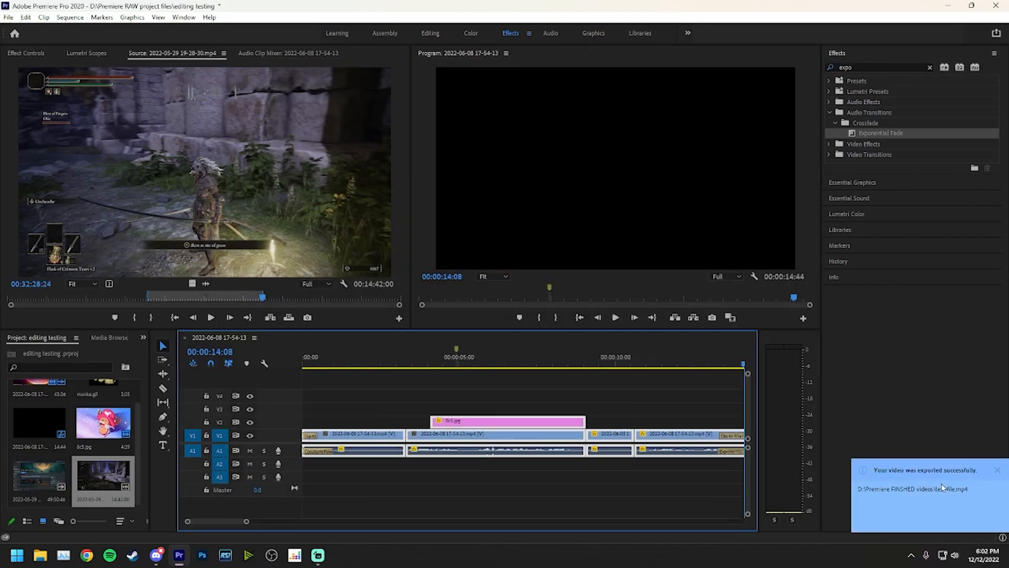
click(925, 486)
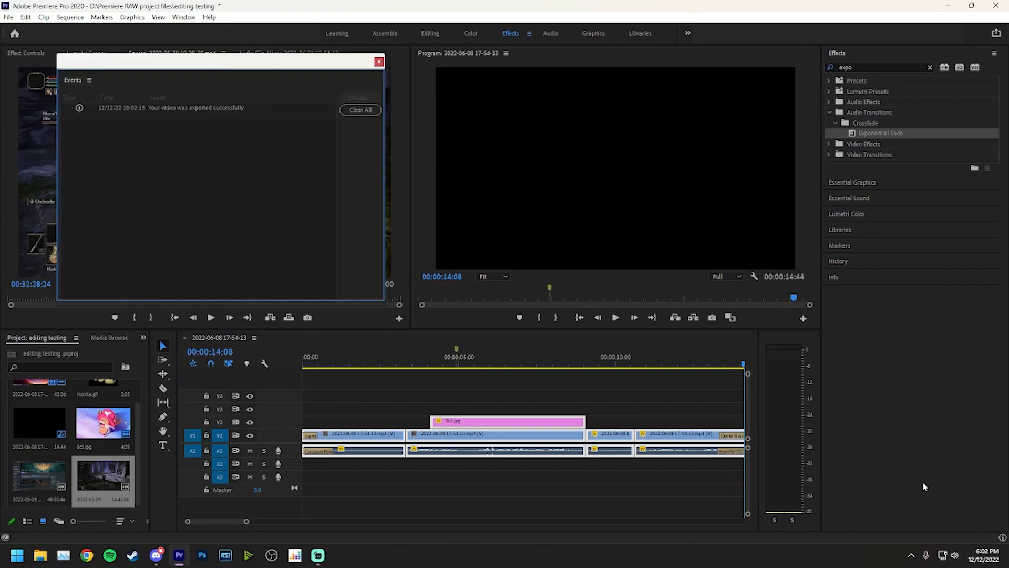
click(379, 62)
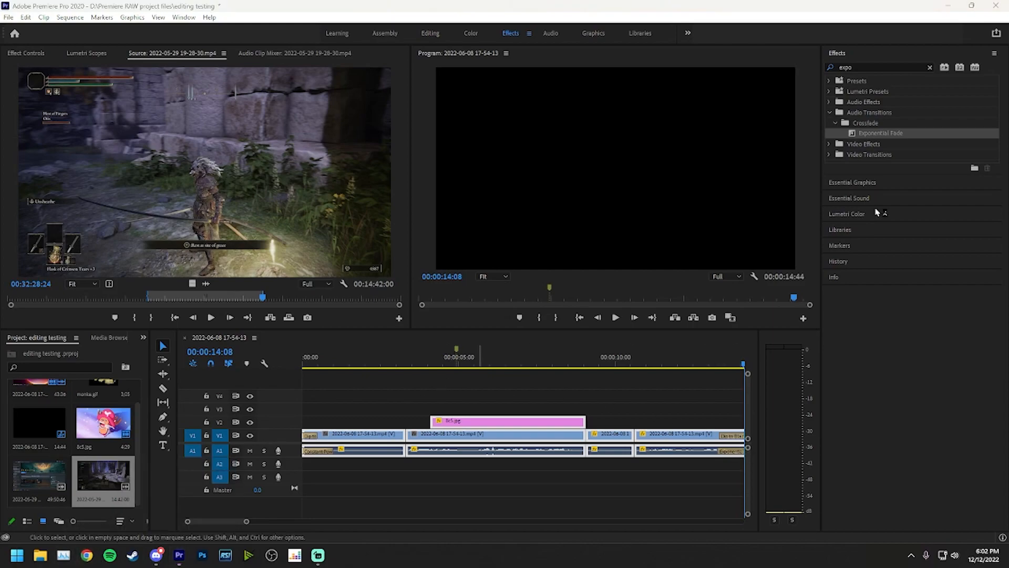
- Switch to Chrome, open YouTube and start a new video upload
drag(622, 281, 472, 5)
click(110, 44)
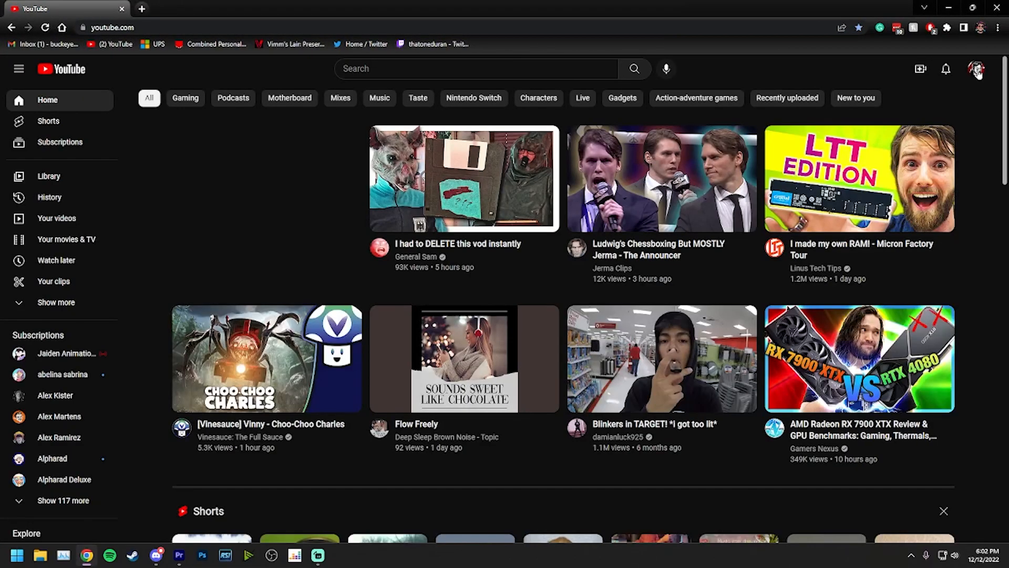
click(977, 69)
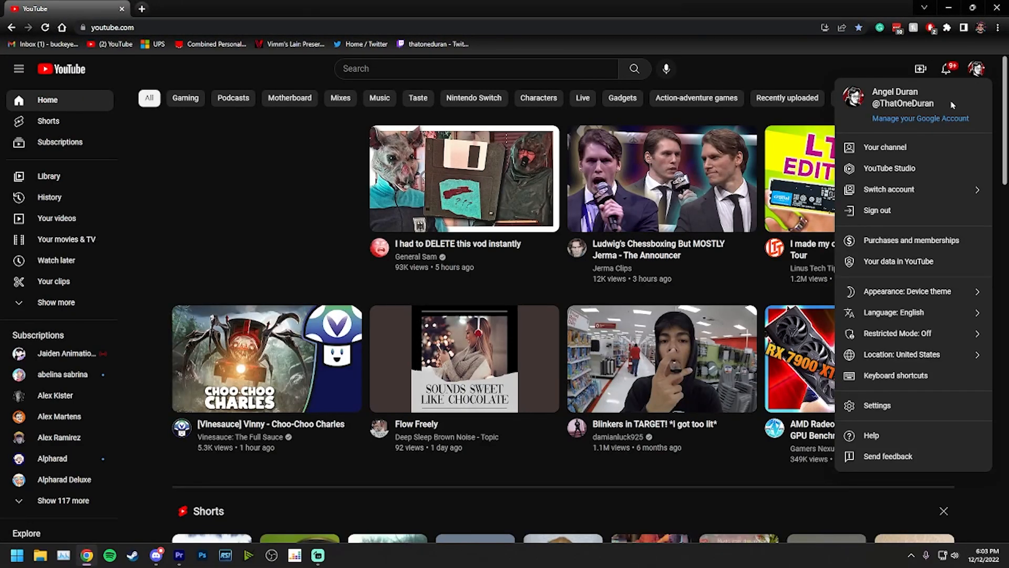
click(897, 84)
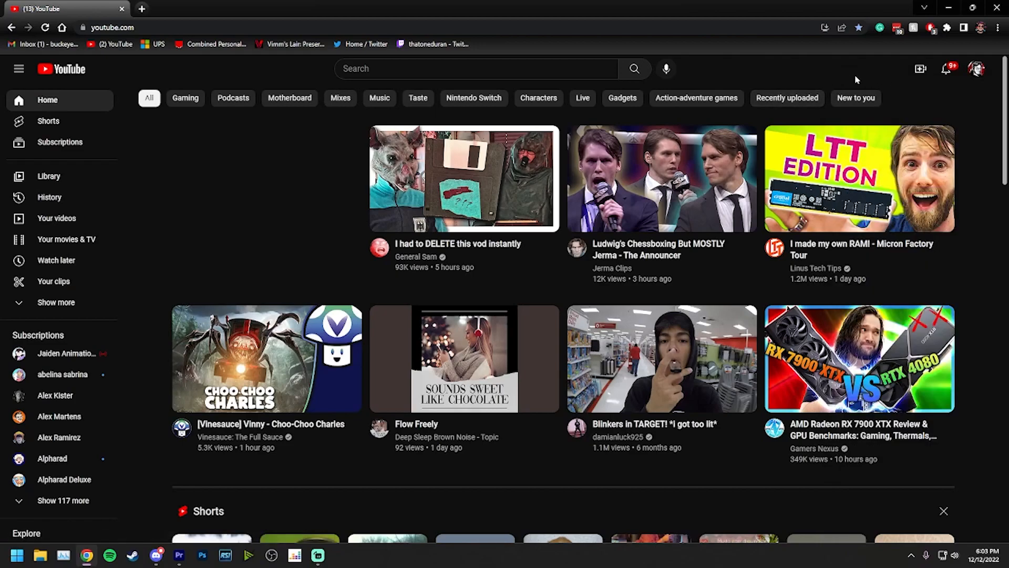
click(921, 70)
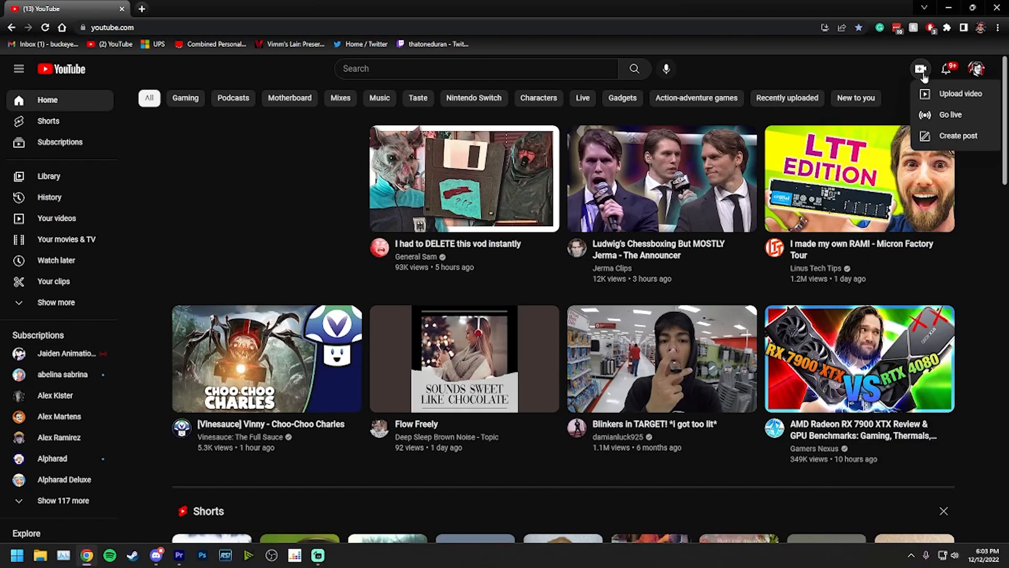
click(954, 95)
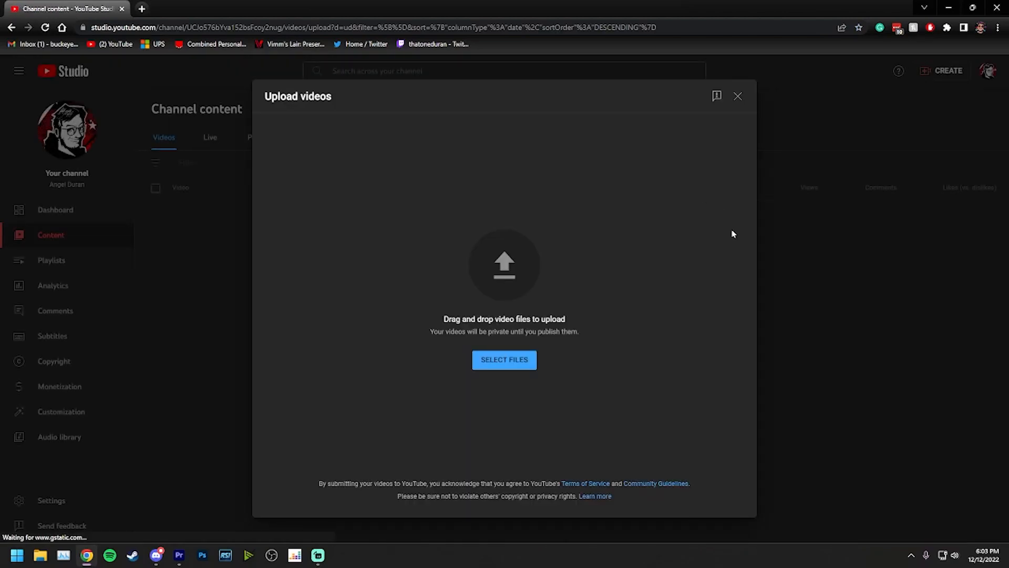
- Choose "test file" from the Premiere FINSHED videos folder on Hard Drive (D:) as the video to upload
click(503, 361)
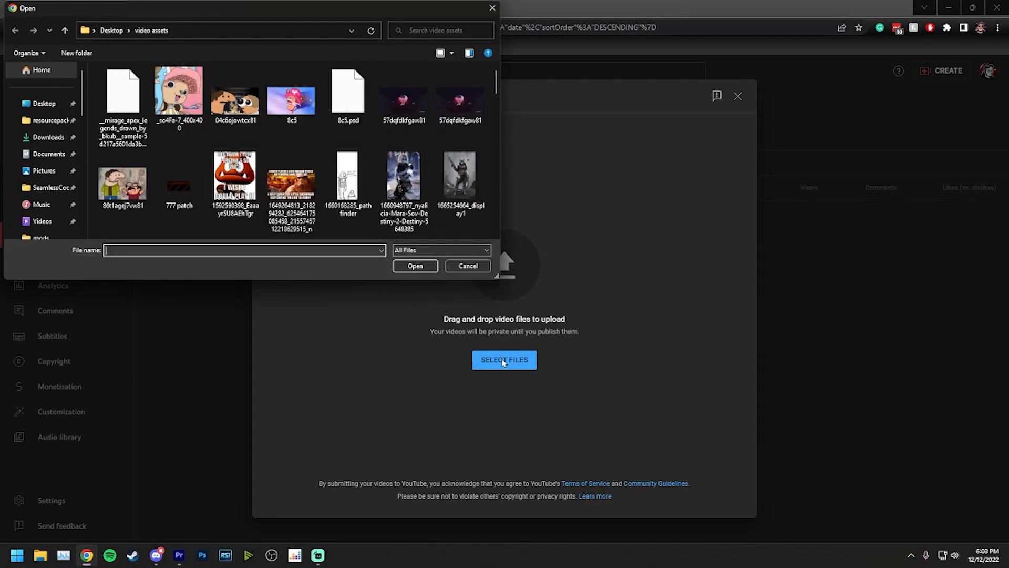
scroll(52, 125, down, 1)
scroll(51, 131, down, 3)
click(51, 170)
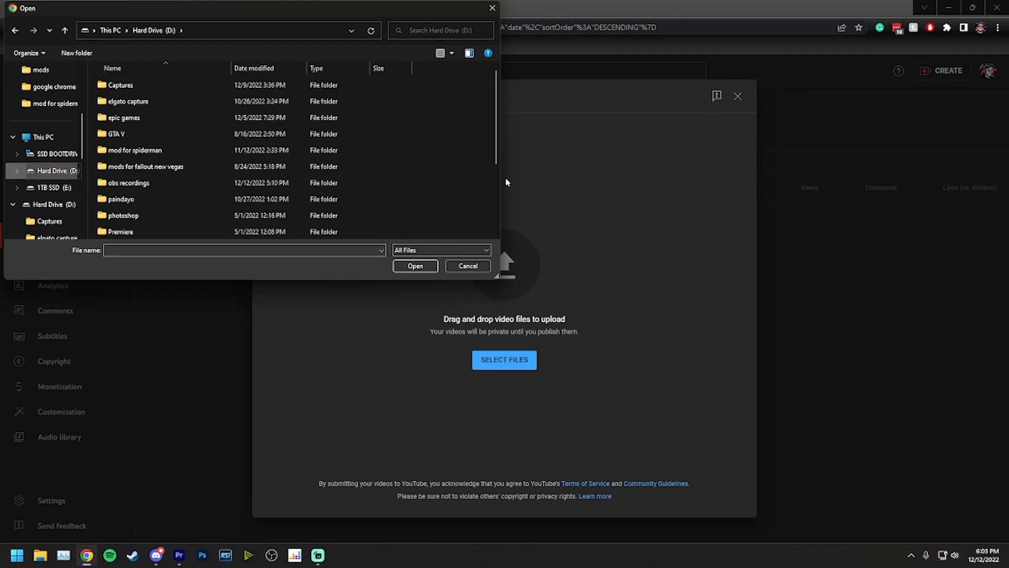
scroll(205, 168, down, 3)
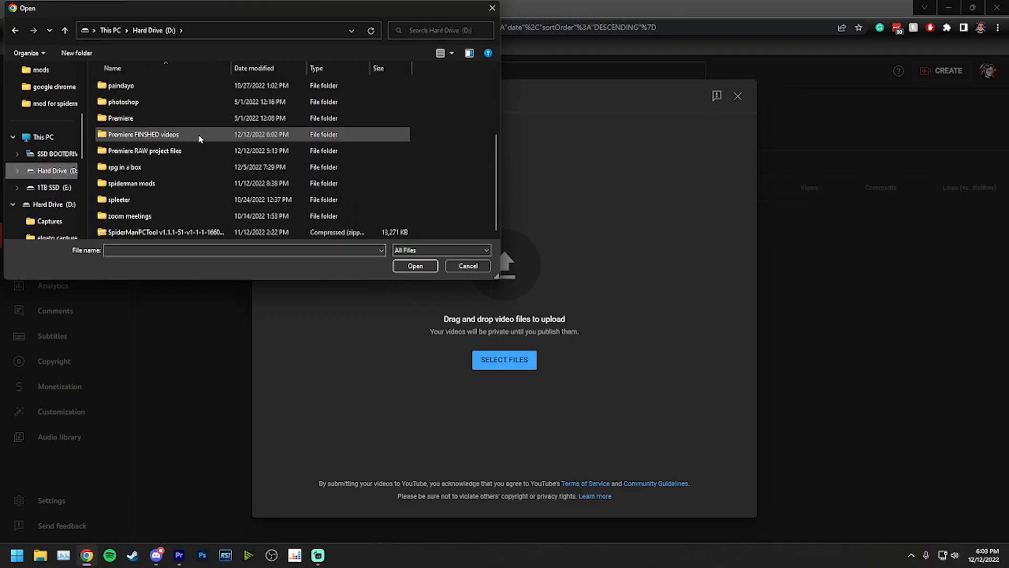
double_click(199, 136)
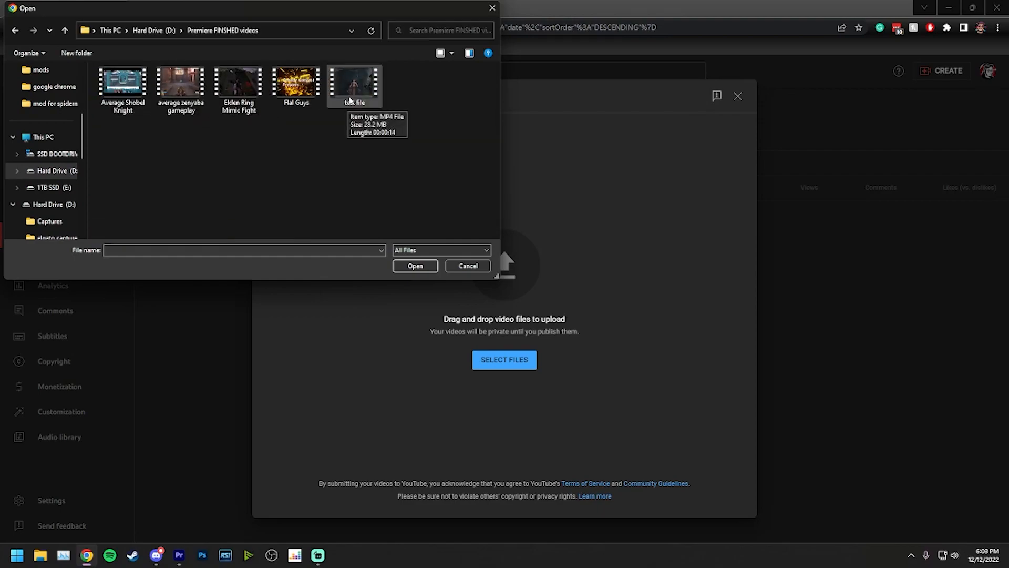
double_click(349, 101)
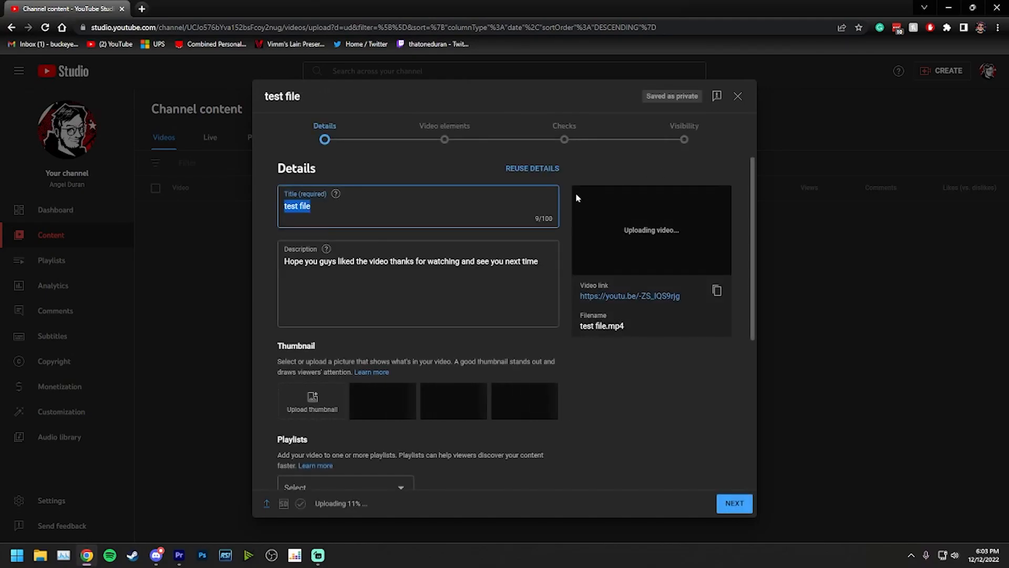
- Upload the _so4Fa-7_400x400 image from the desktop's video assets folder as the video's thumbnail
click(312, 401)
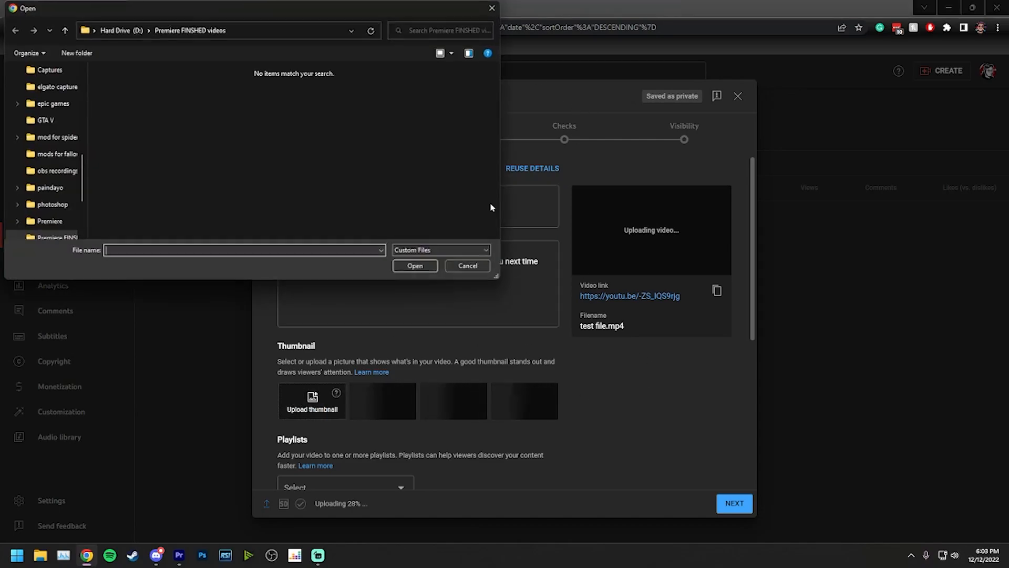
scroll(68, 104, up, 10)
click(44, 86)
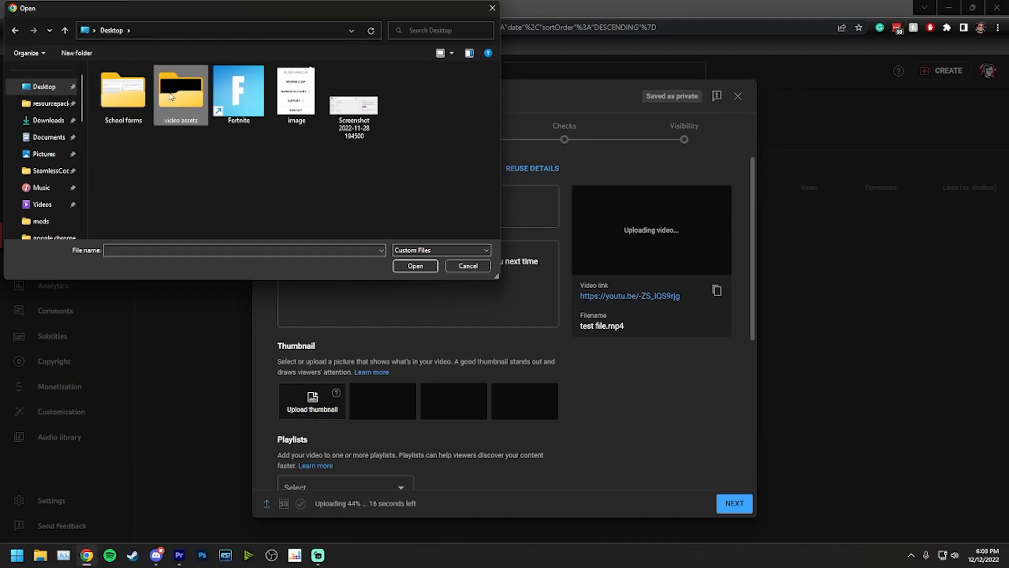
double_click(171, 96)
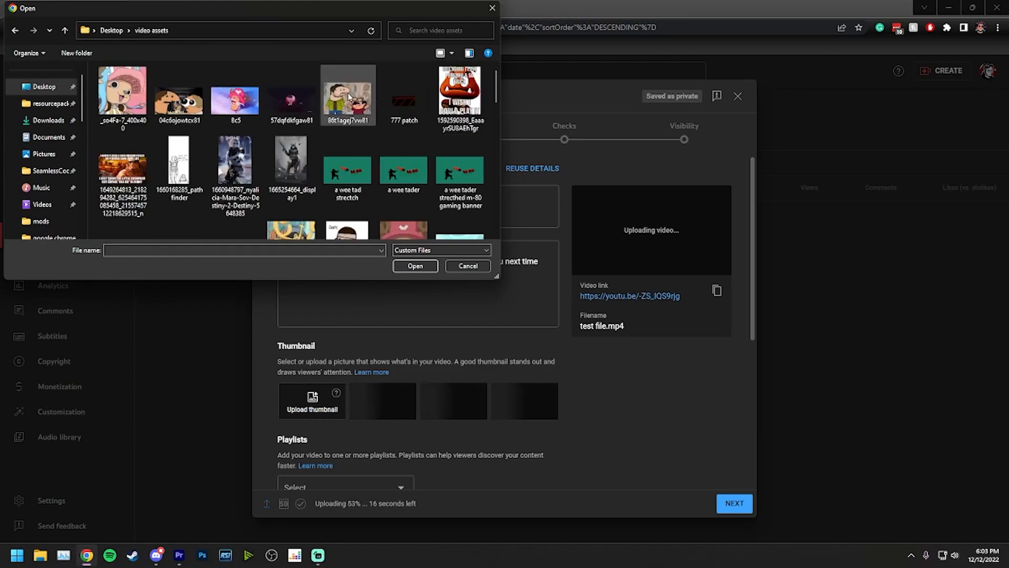
double_click(122, 90)
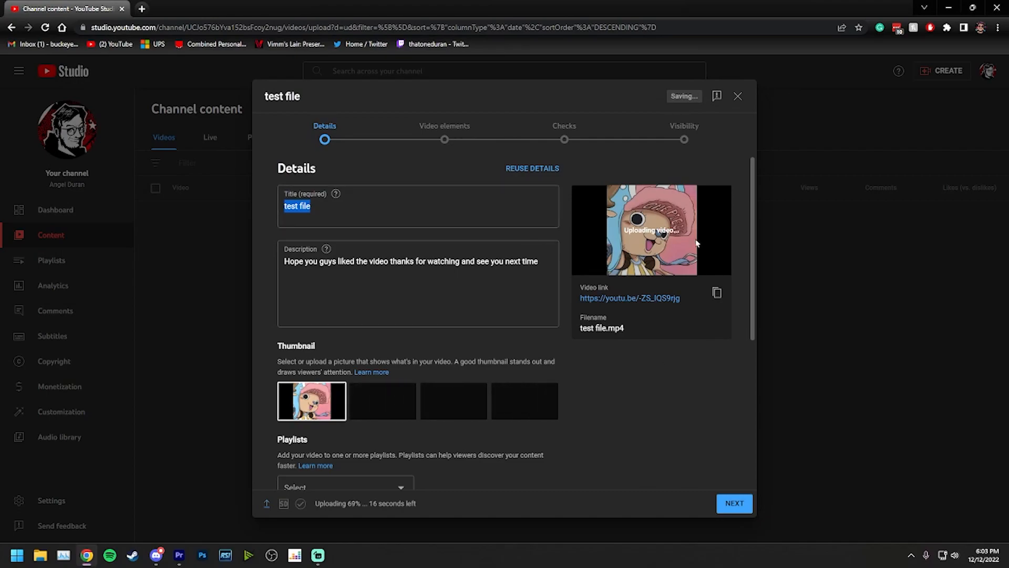
- Look through the upload's description, thumbnail, playlist and audience details, checking the available playlist choices
scroll(671, 403, down, 2)
scroll(591, 394, down, 1)
scroll(608, 376, up, 3)
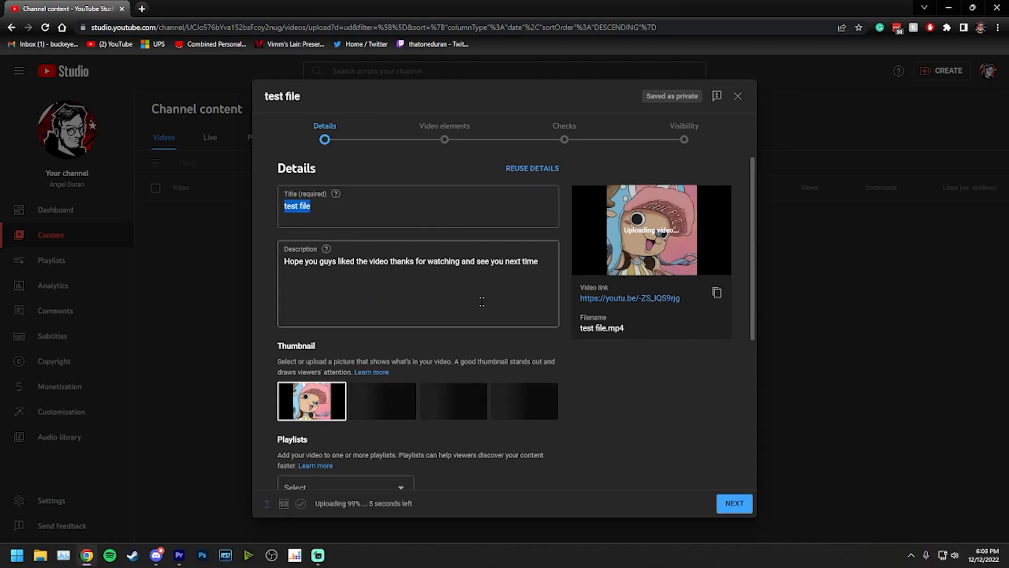
scroll(479, 374, down, 2)
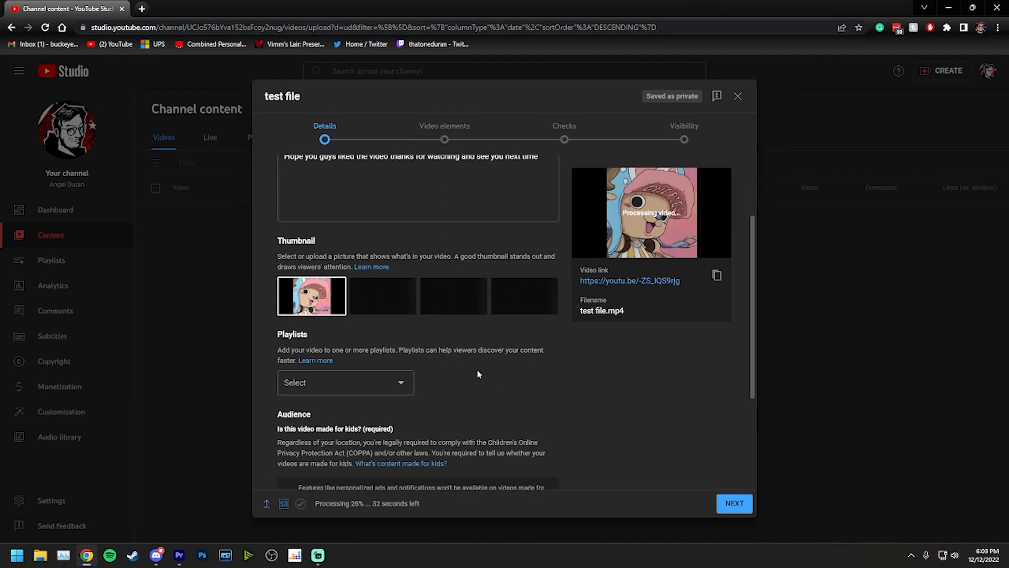
click(342, 383)
click(566, 378)
- Open YouTube in a new tab, switch to the Comedy Compost account and go to its channel page
click(141, 9)
click(109, 44)
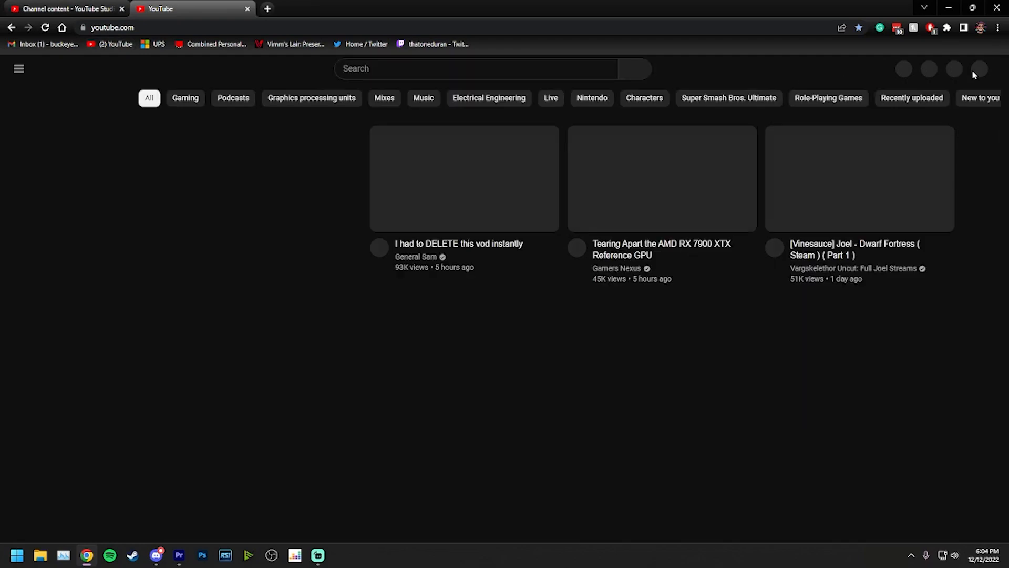
click(975, 73)
click(948, 187)
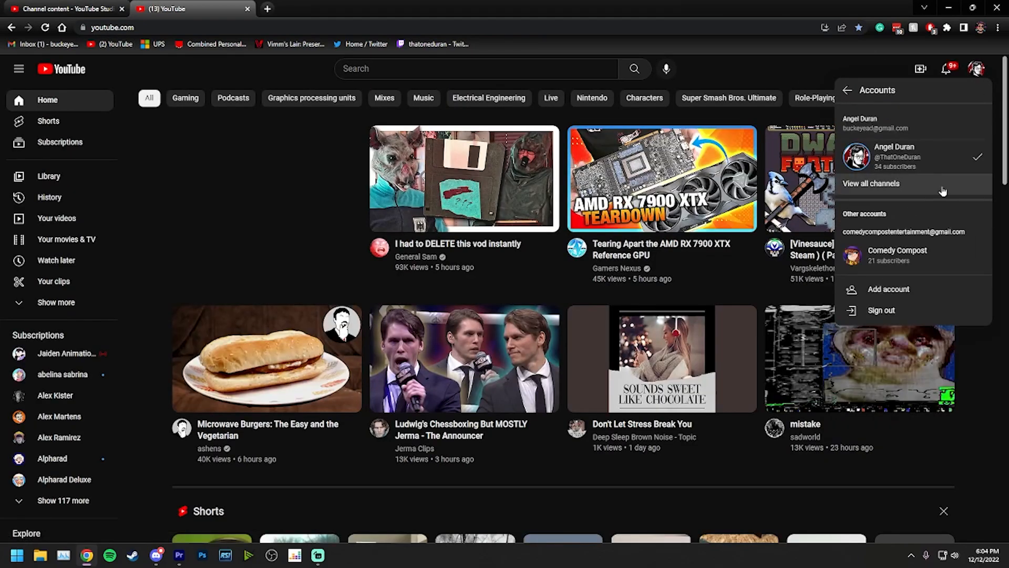
click(921, 251)
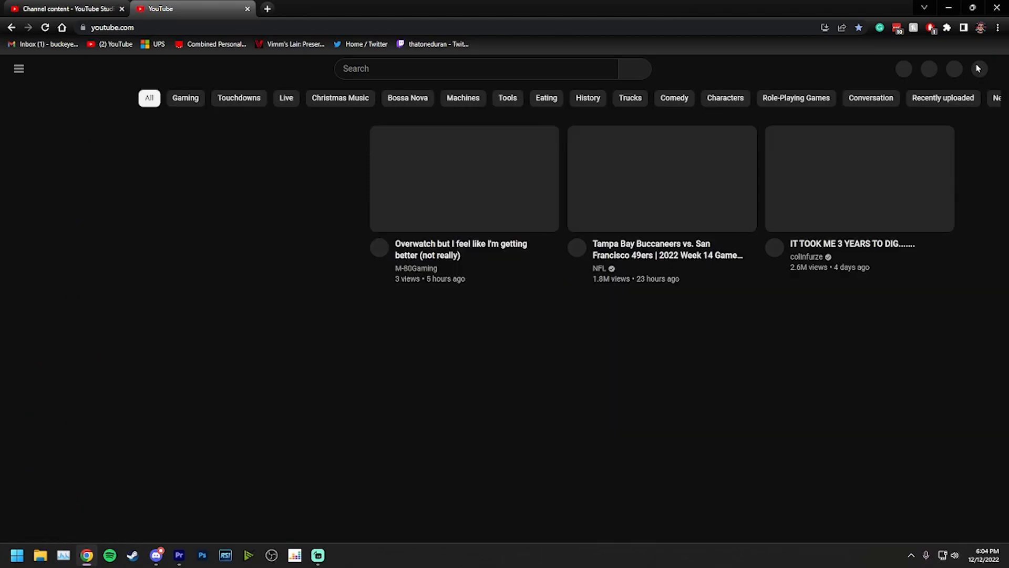
click(977, 69)
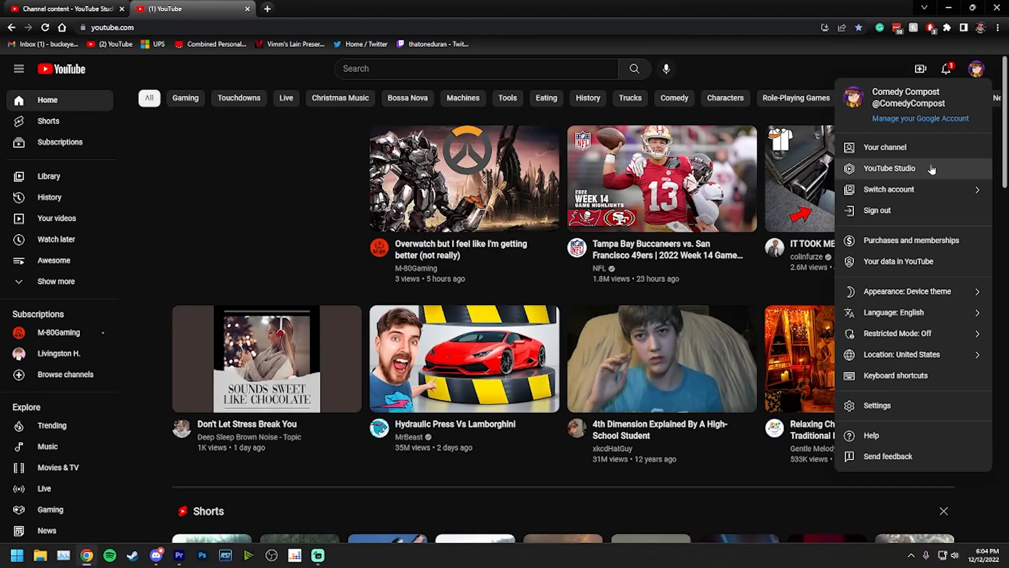
click(906, 152)
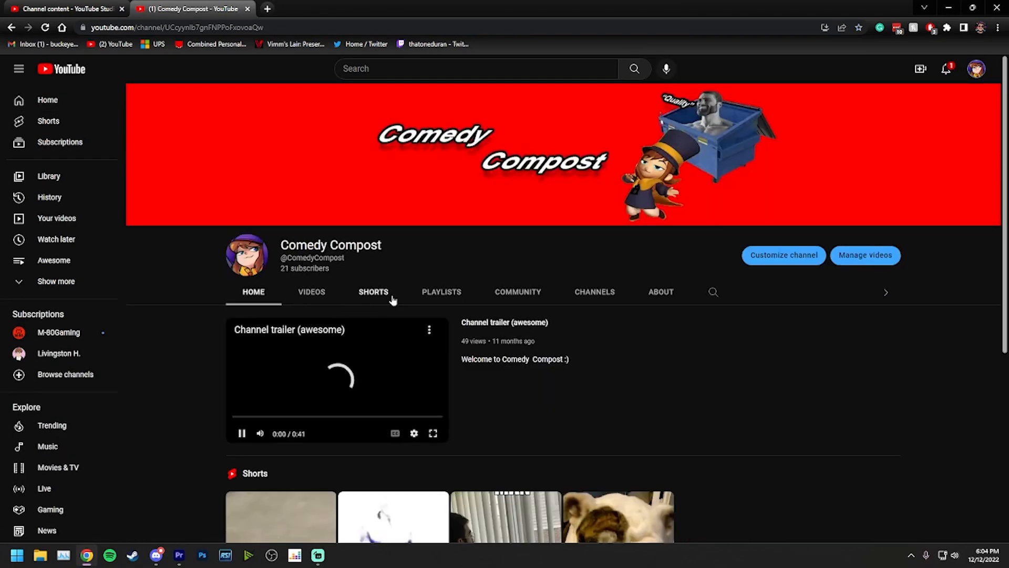
- View the Comedy Compost channel's playlists, and close the channel page to return to the video upload
click(453, 295)
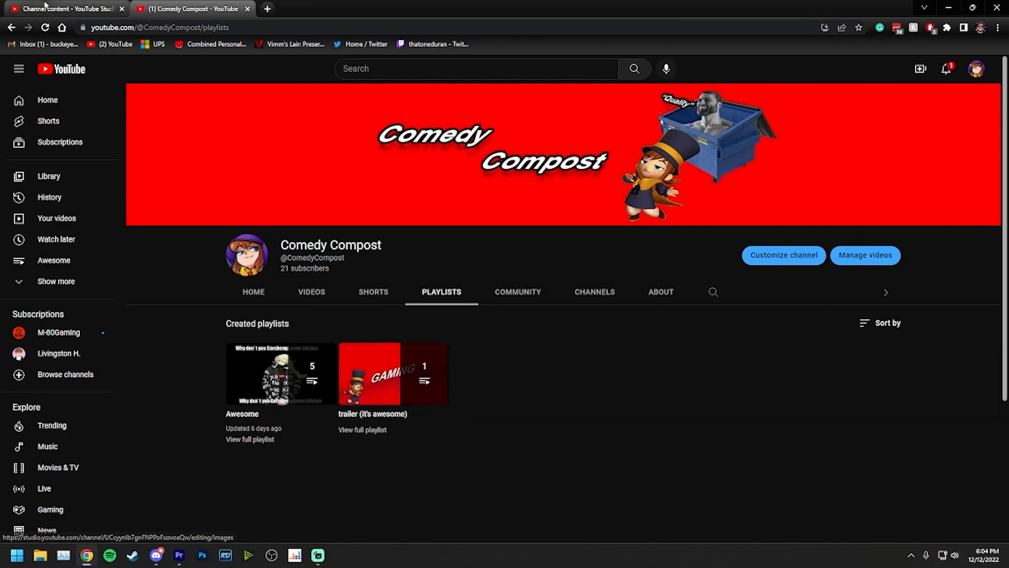
click(74, 6)
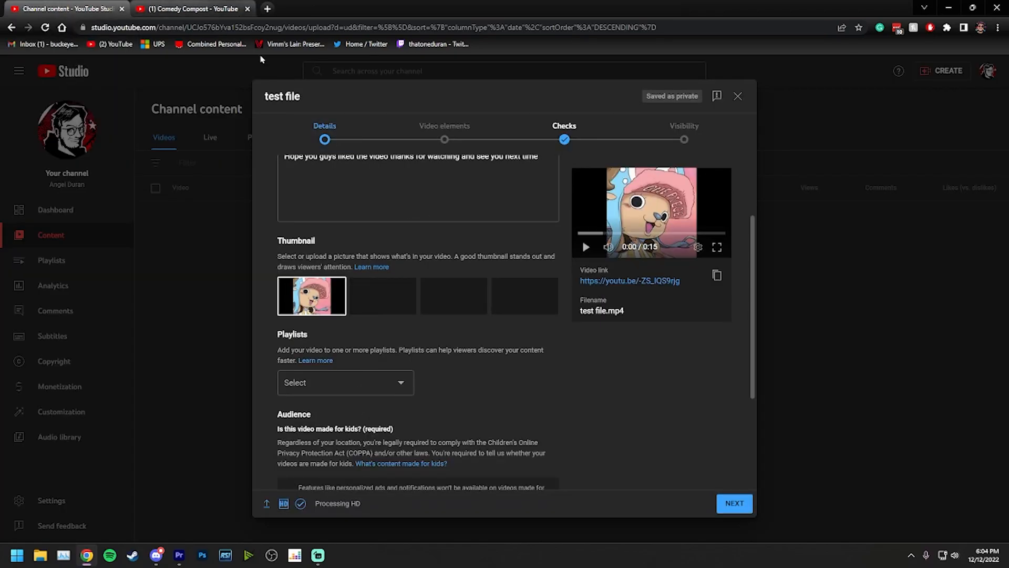
click(247, 9)
- Add the uploaded video to the Red Vox playlist
scroll(379, 403, up, 1)
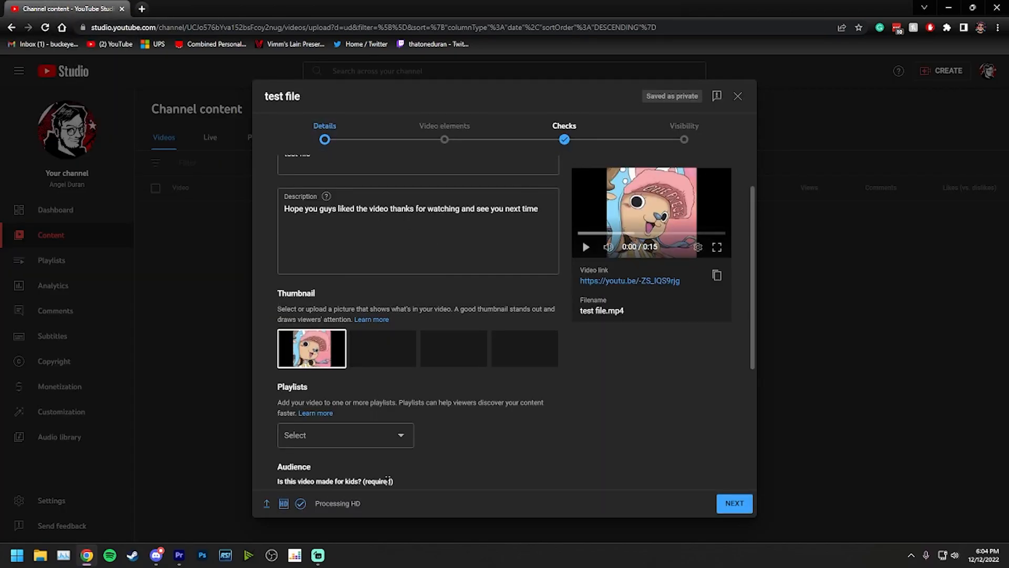
click(371, 435)
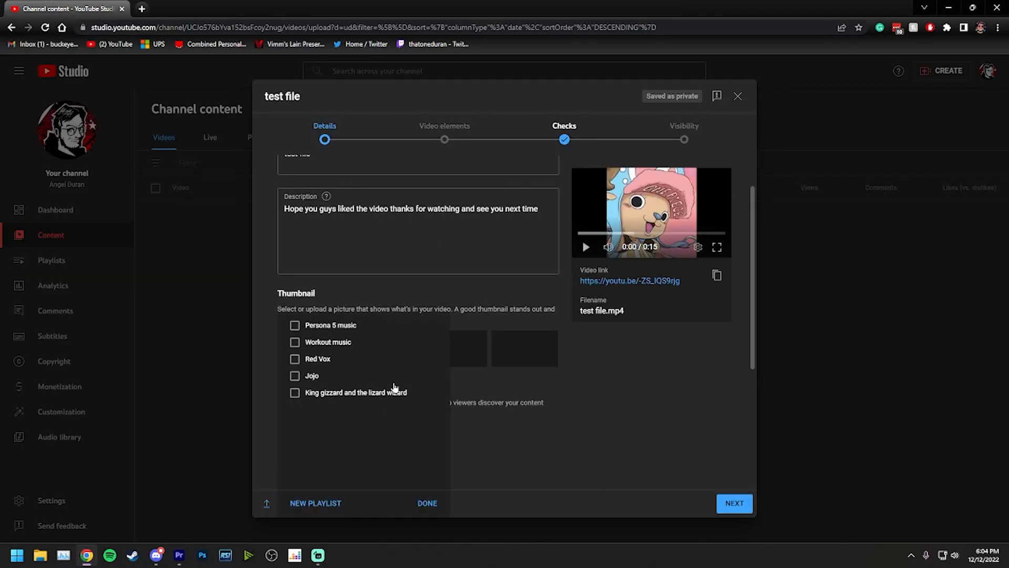
click(577, 456)
scroll(552, 441, down, 2)
click(400, 326)
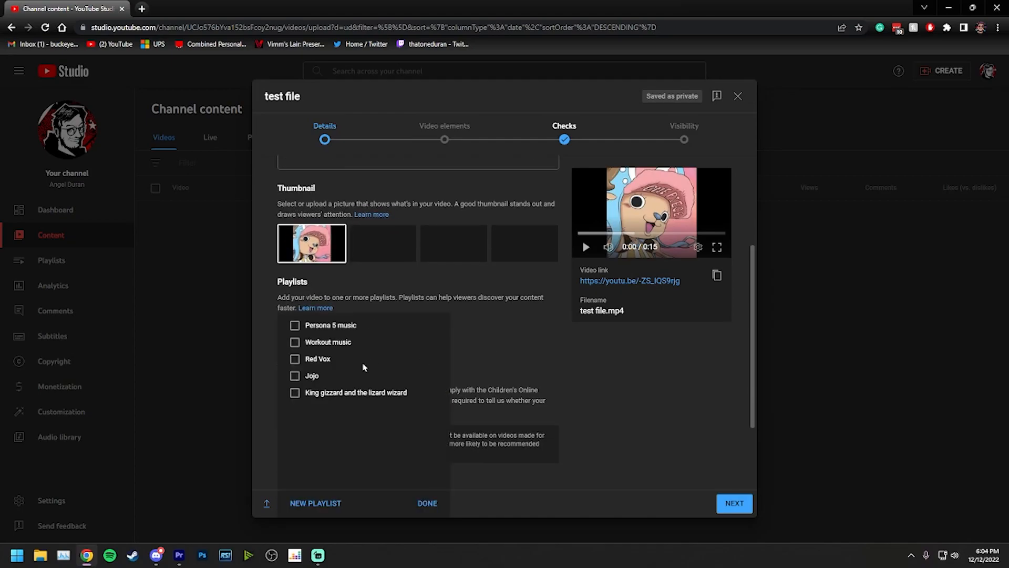
click(318, 360)
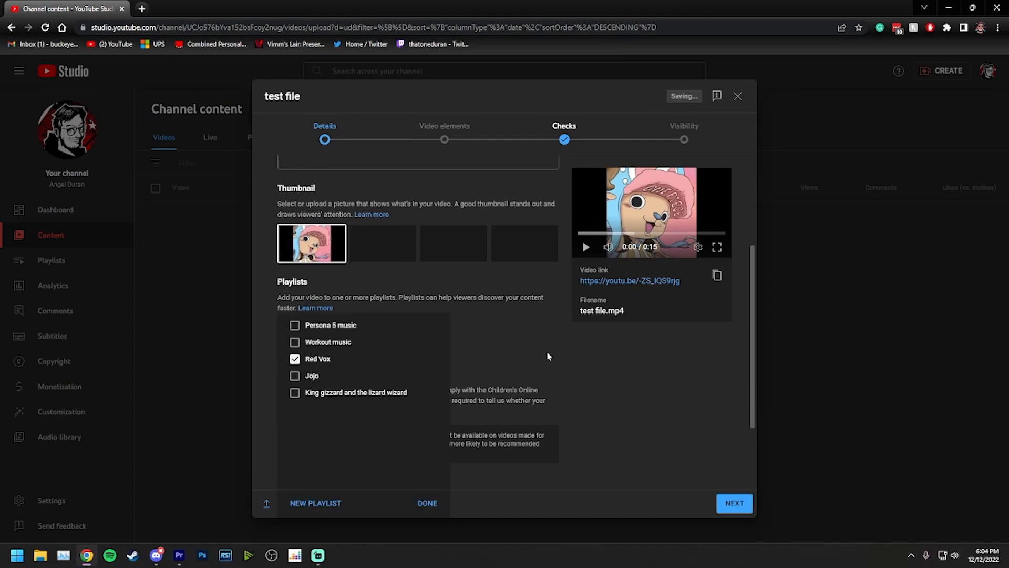
click(507, 351)
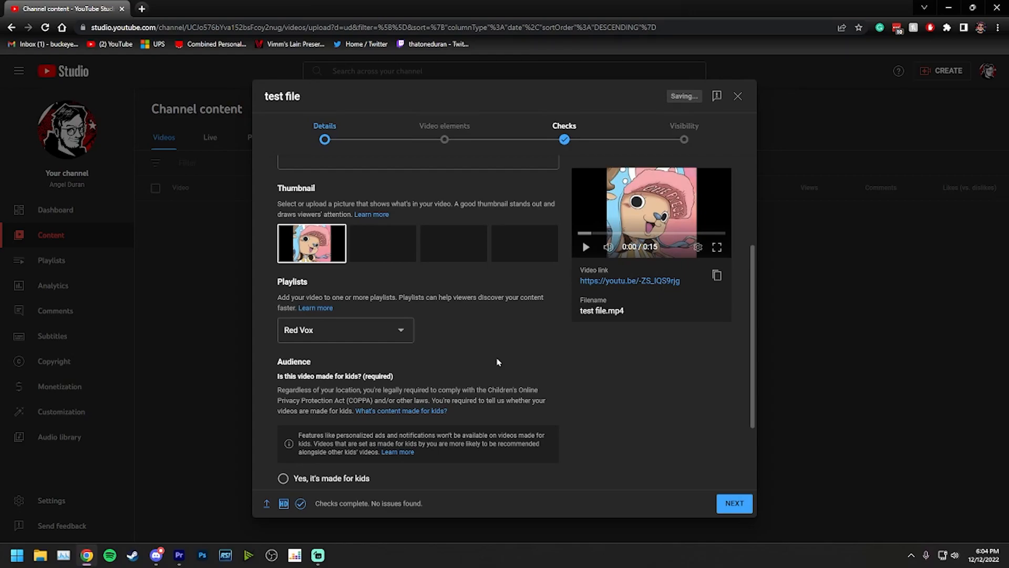
- Mark the video as not made for kids and restrict it to viewers over 18
scroll(498, 362, down, 2)
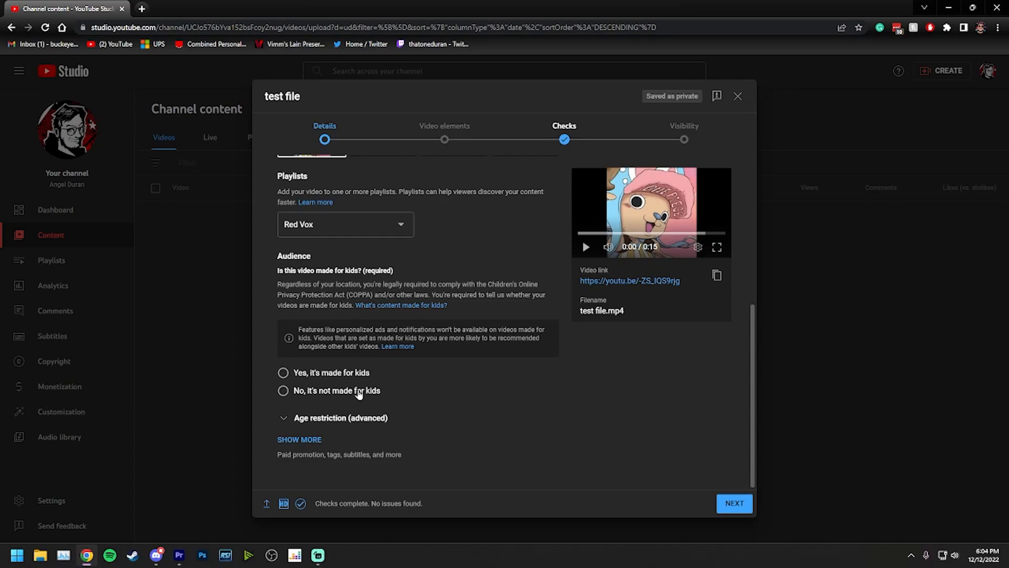
click(359, 393)
click(360, 418)
scroll(354, 415, down, 2)
click(353, 400)
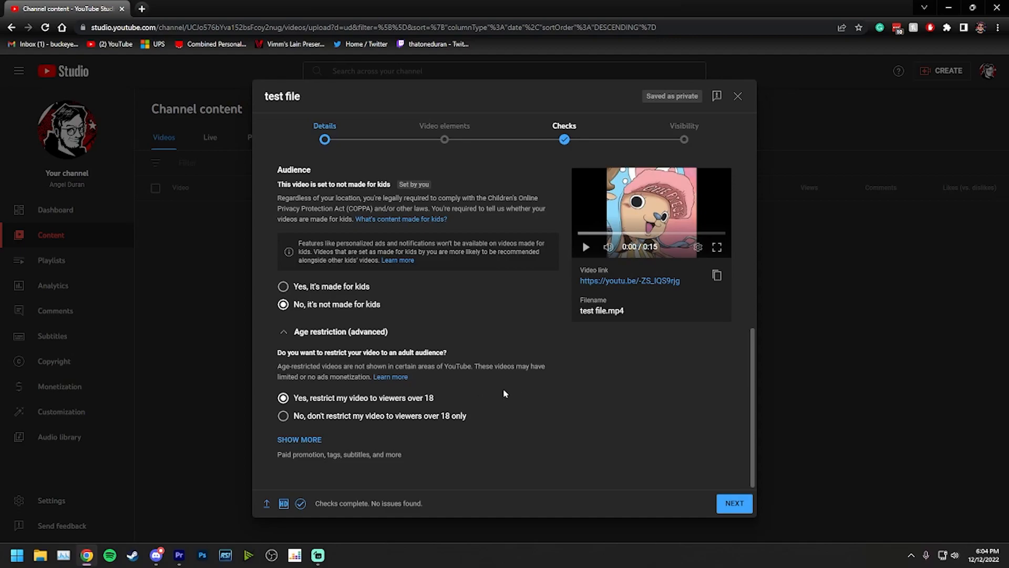
- Add a playlist card to the video that links to the Persona 5 music playlist
mouse_move(265, 508)
click(474, 139)
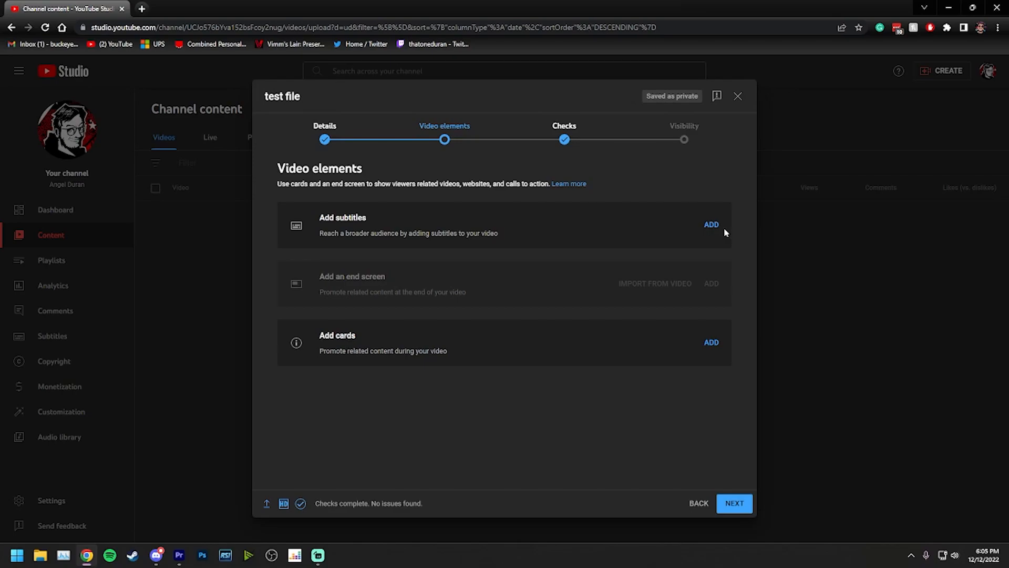
click(711, 342)
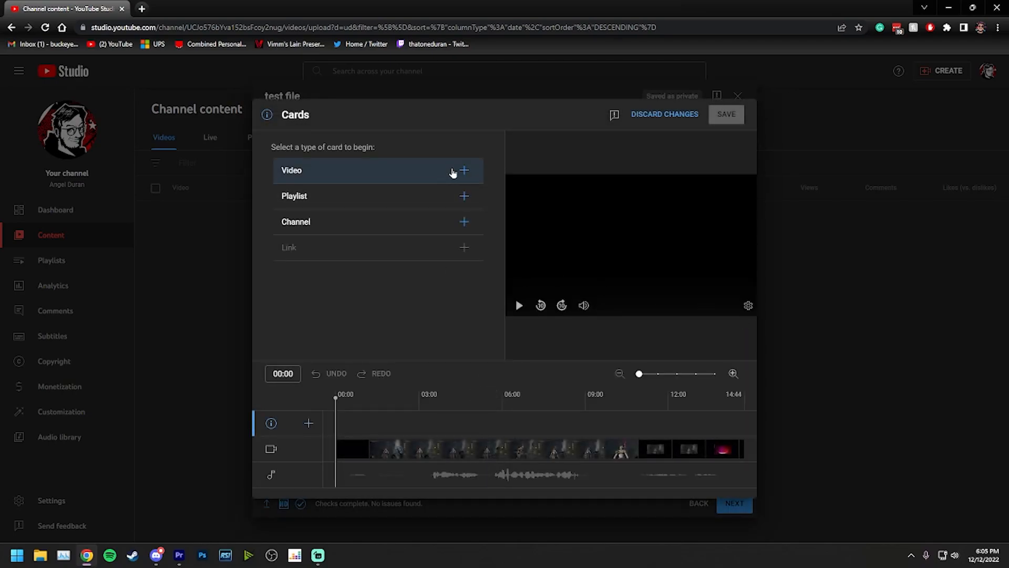
click(460, 196)
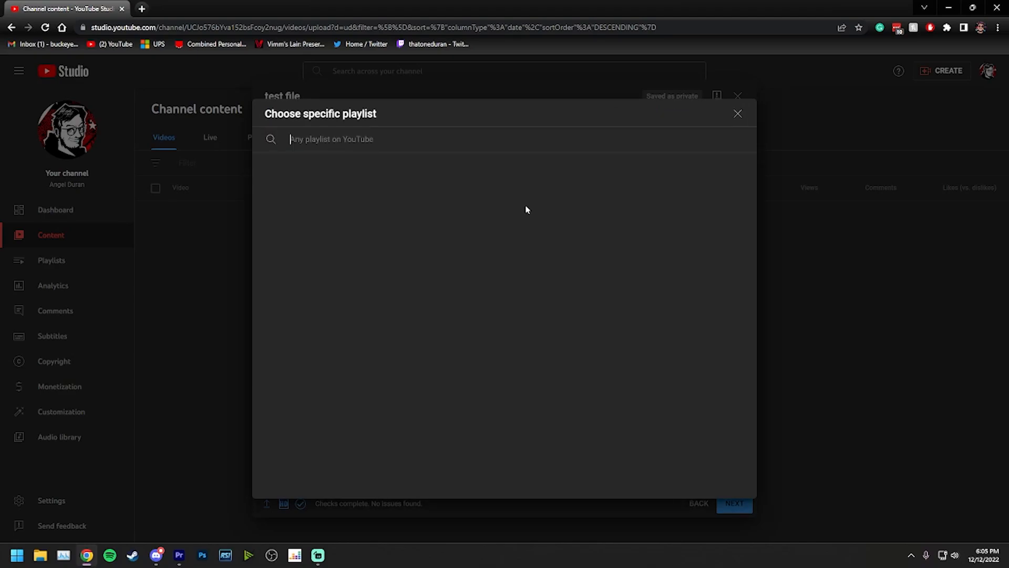
click(355, 206)
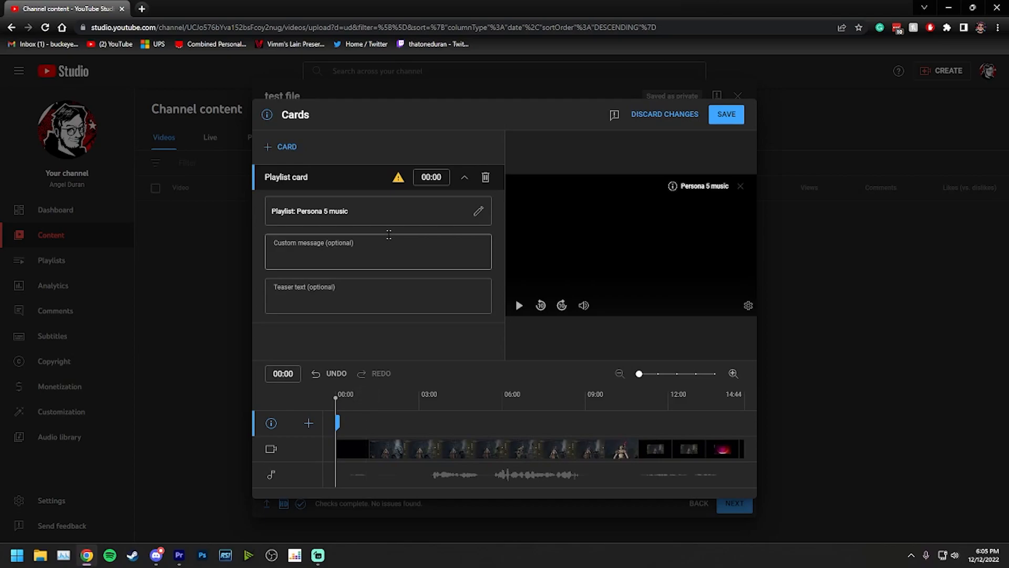
- Give the playlist card the custom message "hey check out this playlist" and teaser text "music", and save it
click(389, 250)
text(hey check out this playlist)
click(398, 309)
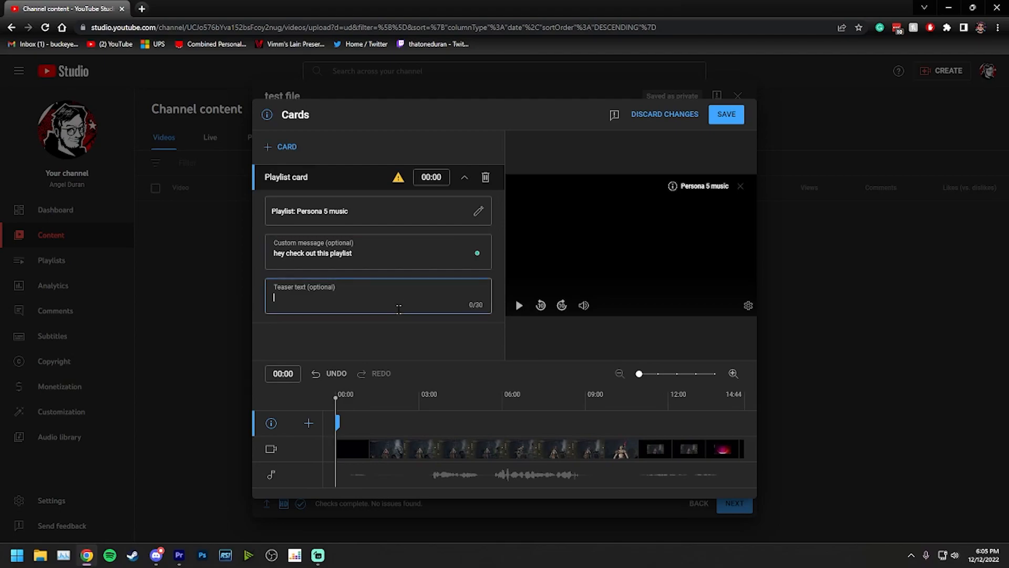
text(music)
click(734, 117)
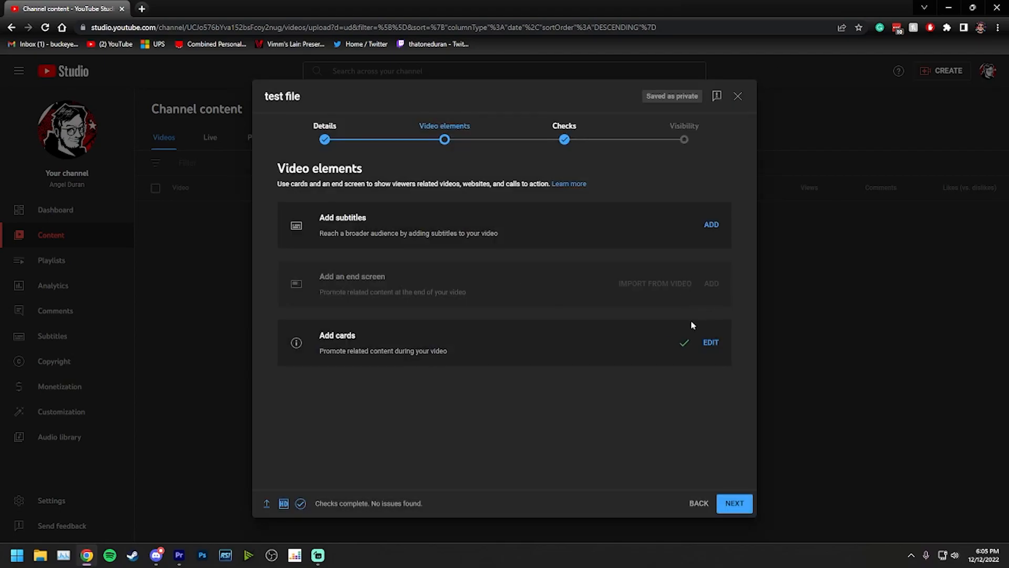
- Reopen the video's cards and add a channel card for Comedy Compost
click(711, 342)
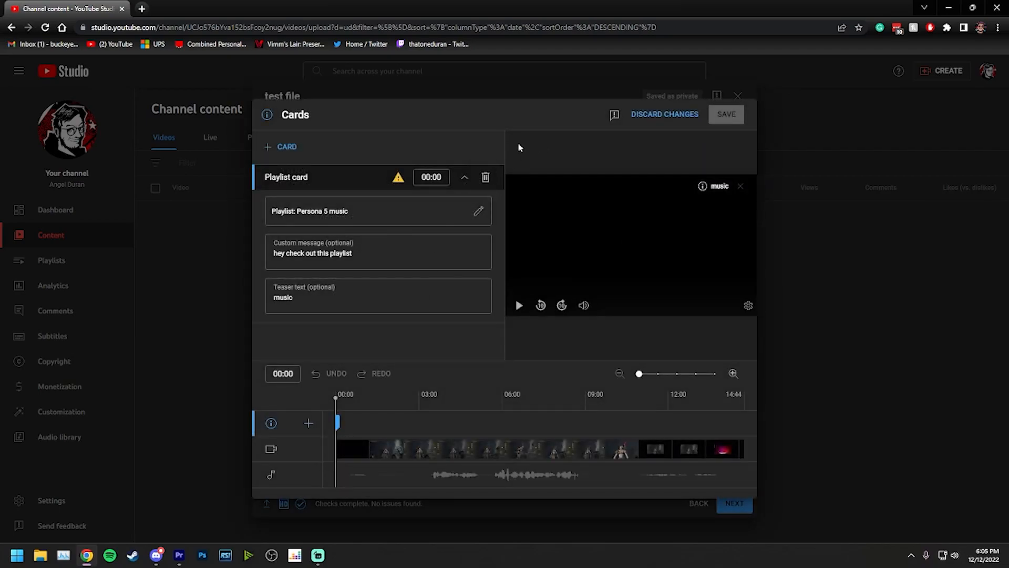
click(277, 150)
click(282, 176)
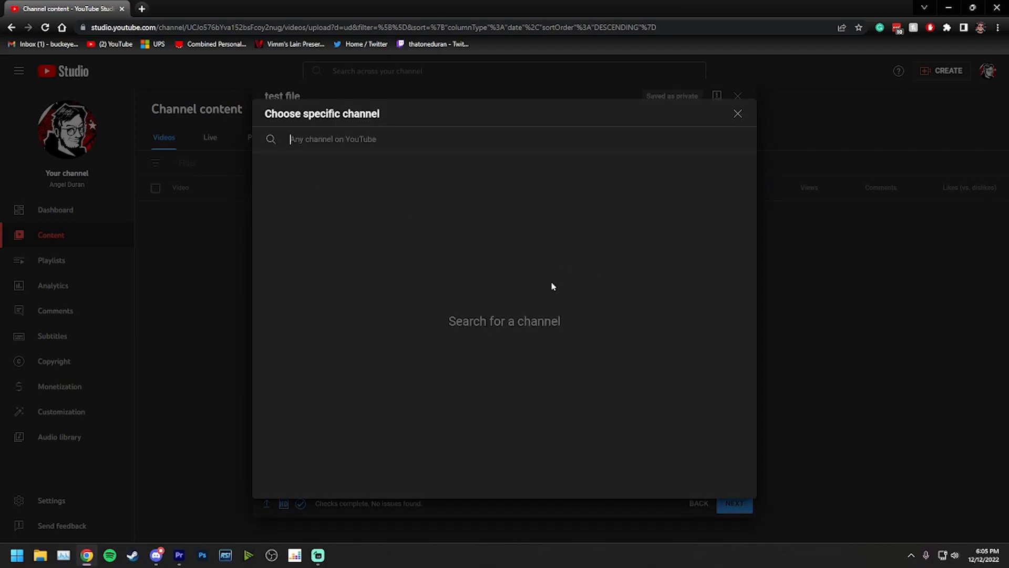
text(comedy c)
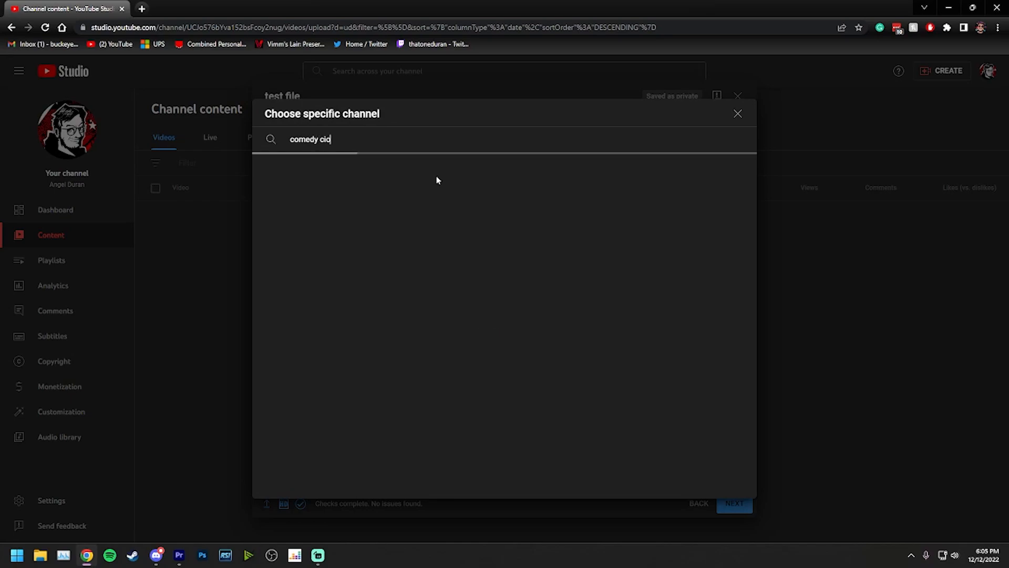
text(ompost)
click(355, 219)
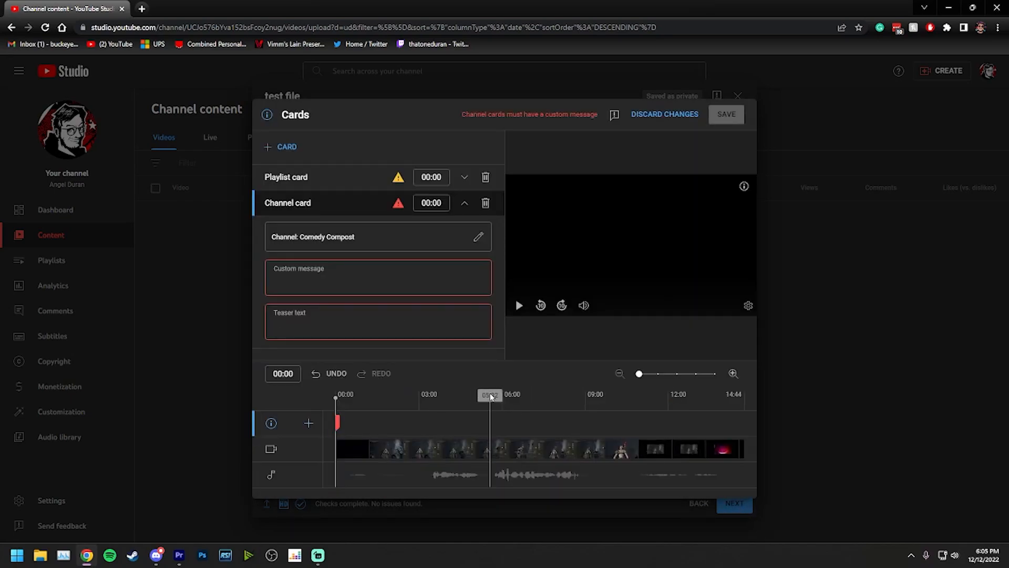
- Set the channel card's custom message to "cool guy" and teaser text to "awesome", and place the card at 13:51
click(376, 289)
text(cool)
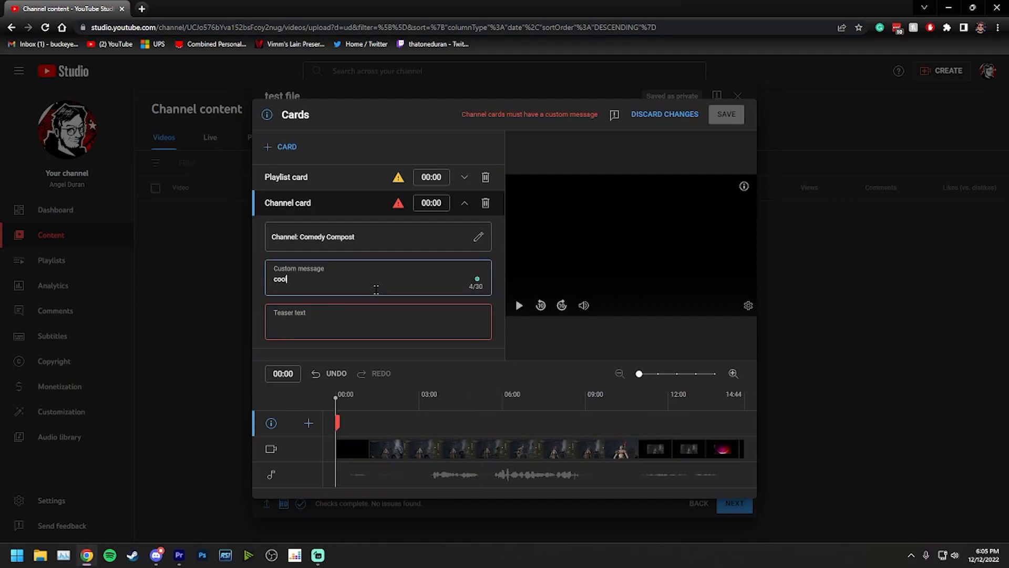
text( guy)
click(317, 330)
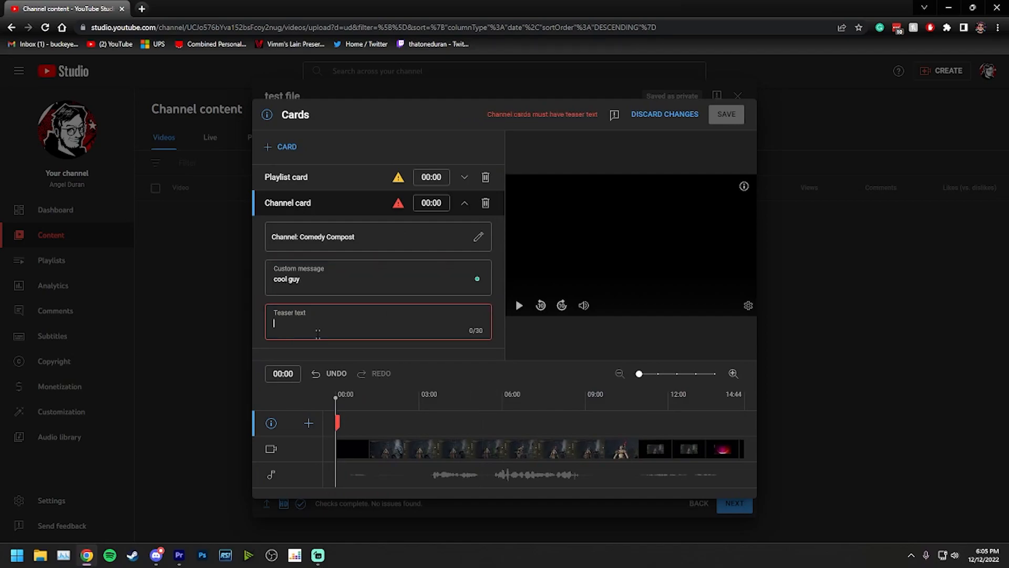
text(aw4esome)
key(BackSpace)
key(BackSpace)
key(BackSpace)
key(BackSpace)
key(BackSpace)
key(BackSpace)
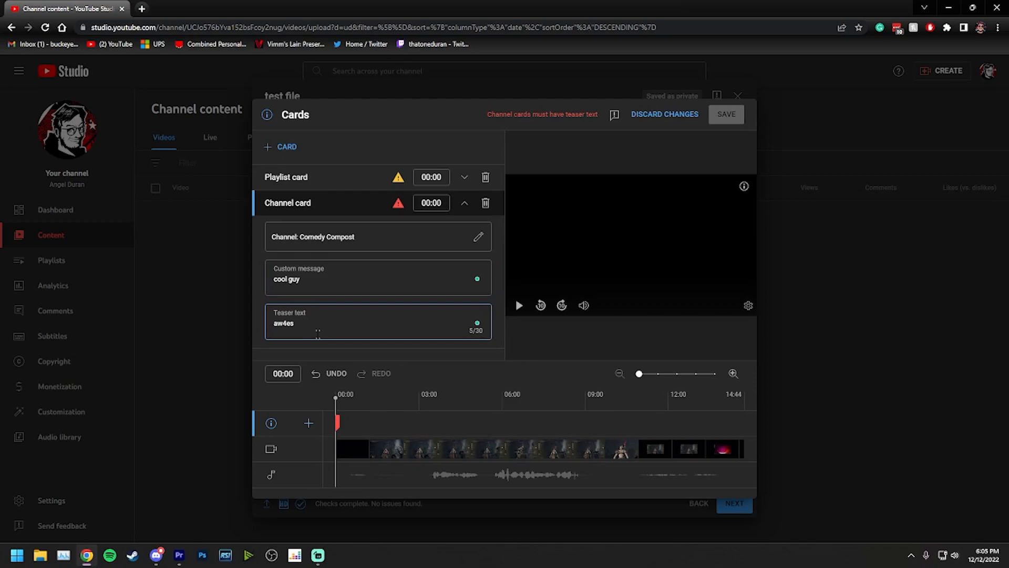
text(esome)
drag(334, 427, 724, 422)
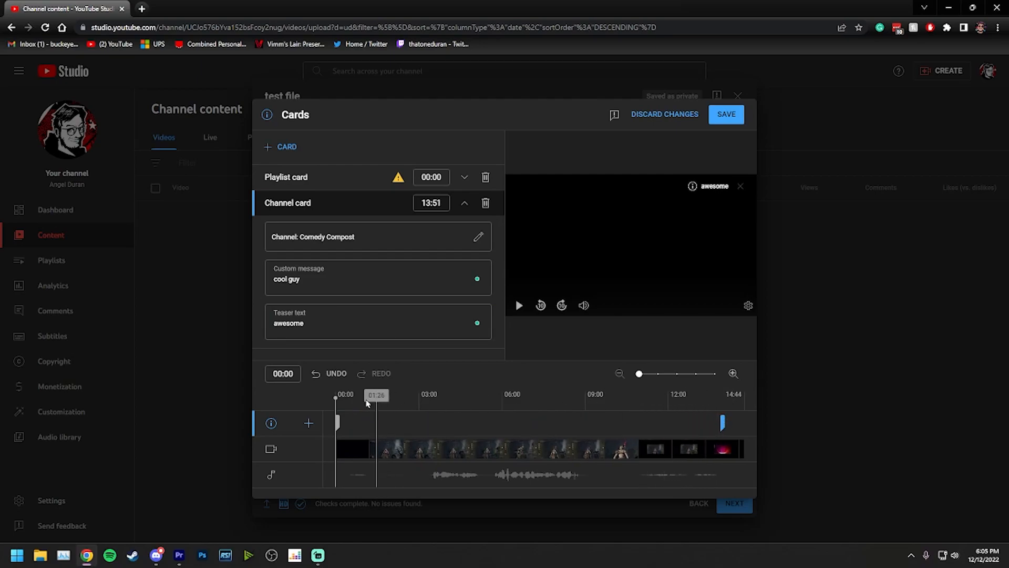
- Preview the playlist card near the video's start and the channel card near its end, and save the cards
click(346, 398)
mouse_move(346, 399)
mouse_down()
mouse_move(336, 399)
mouse_move(347, 399)
mouse_up()
click(705, 195)
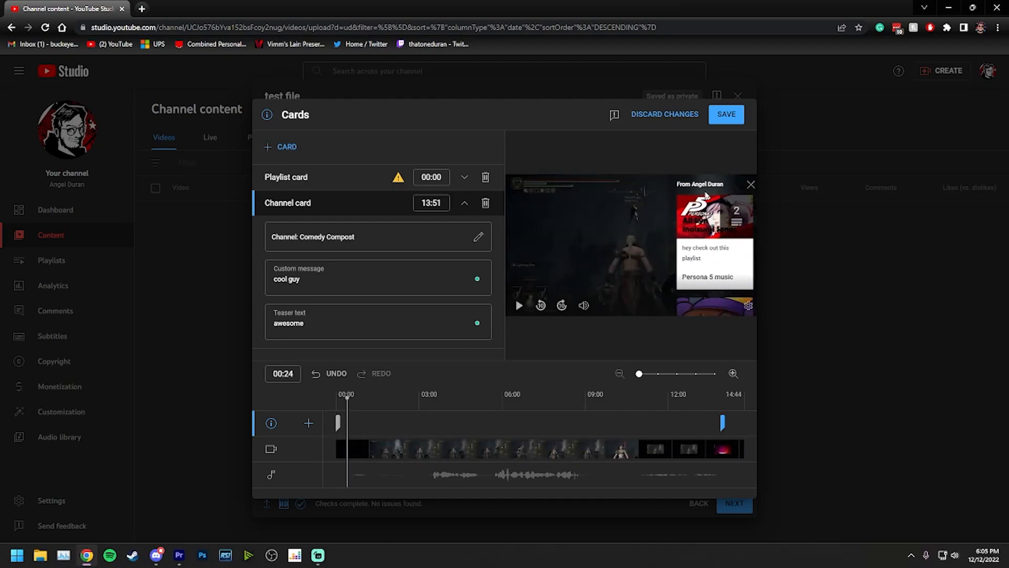
click(739, 186)
drag(347, 398, 730, 392)
click(715, 190)
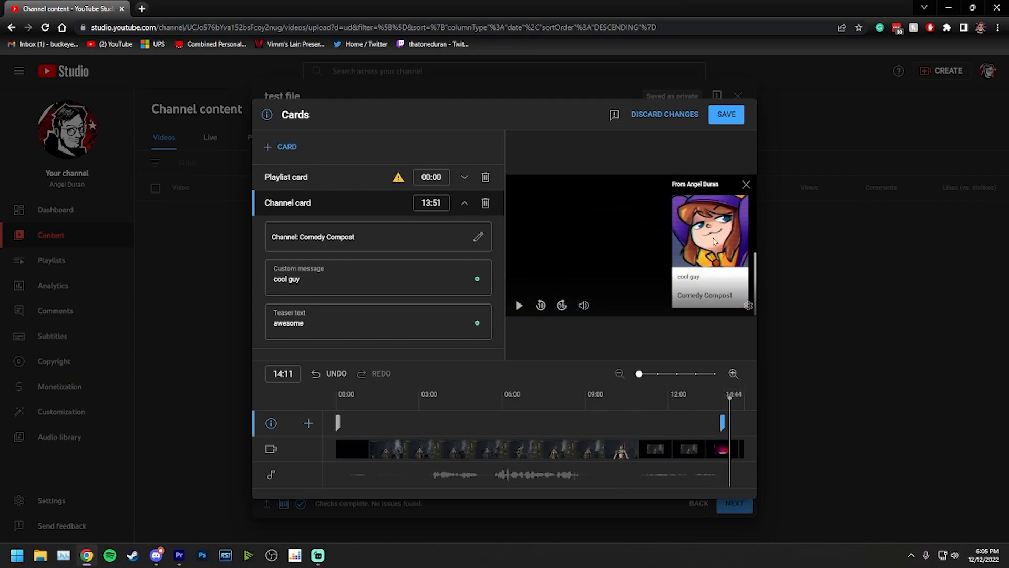
click(746, 185)
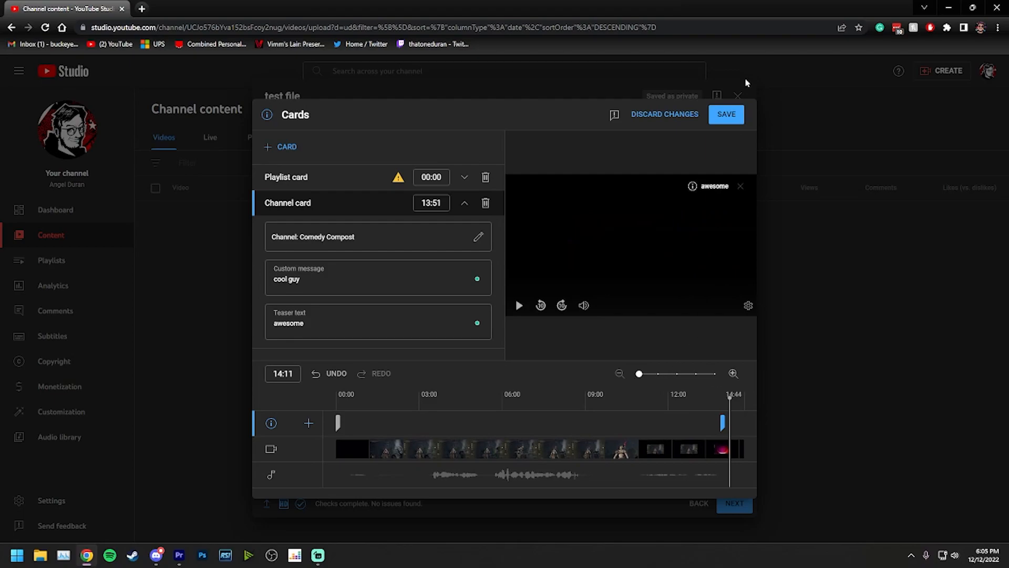
click(721, 120)
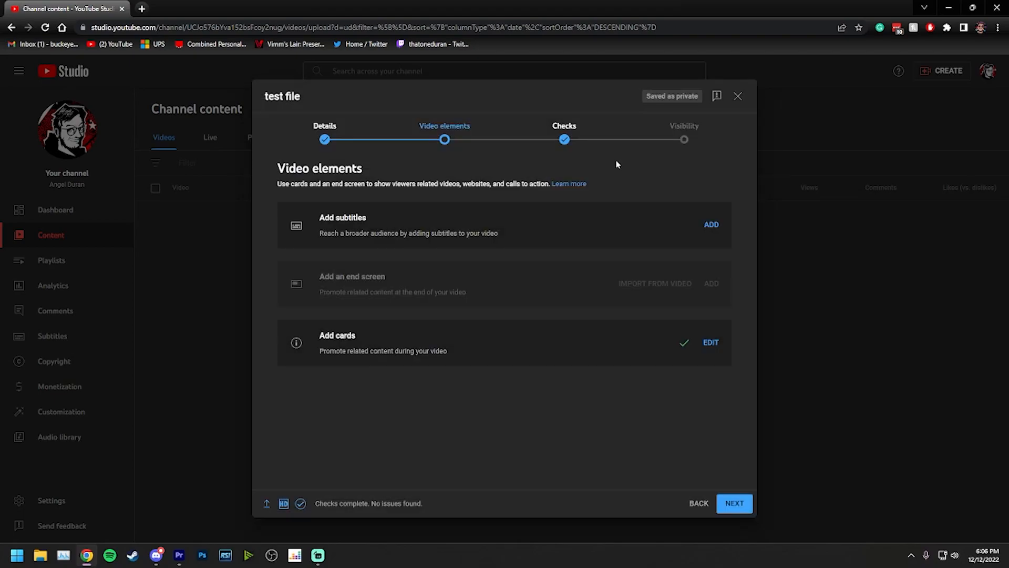
- Review the copyright checks and go through the Private and Unlisted visibility options, settling on Public
click(586, 138)
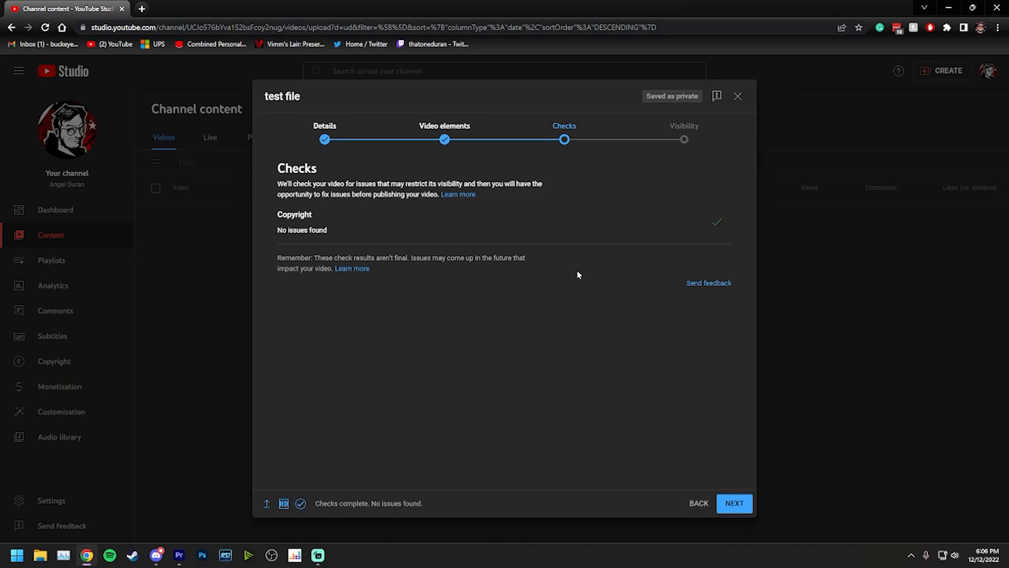
click(675, 152)
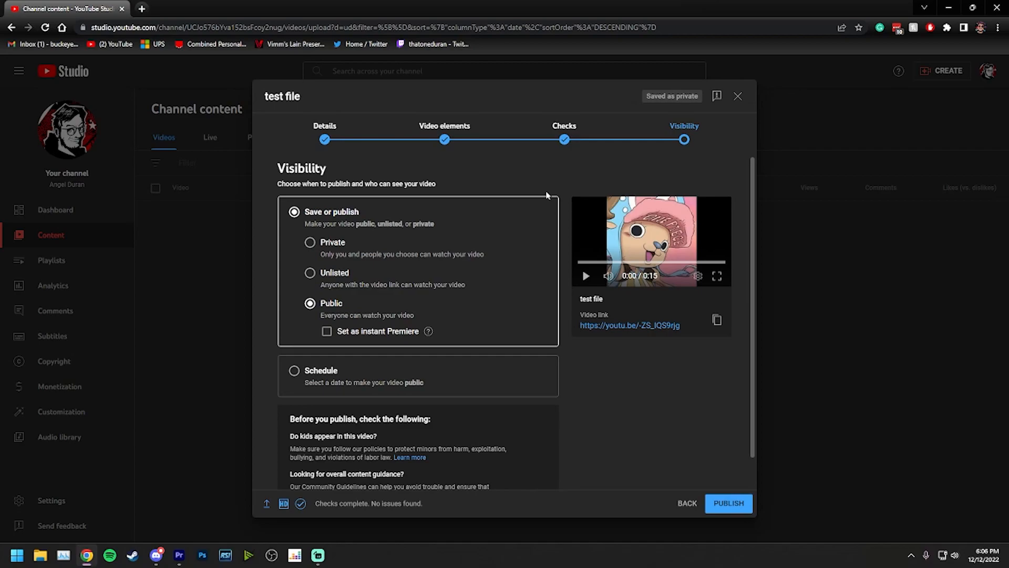
click(334, 240)
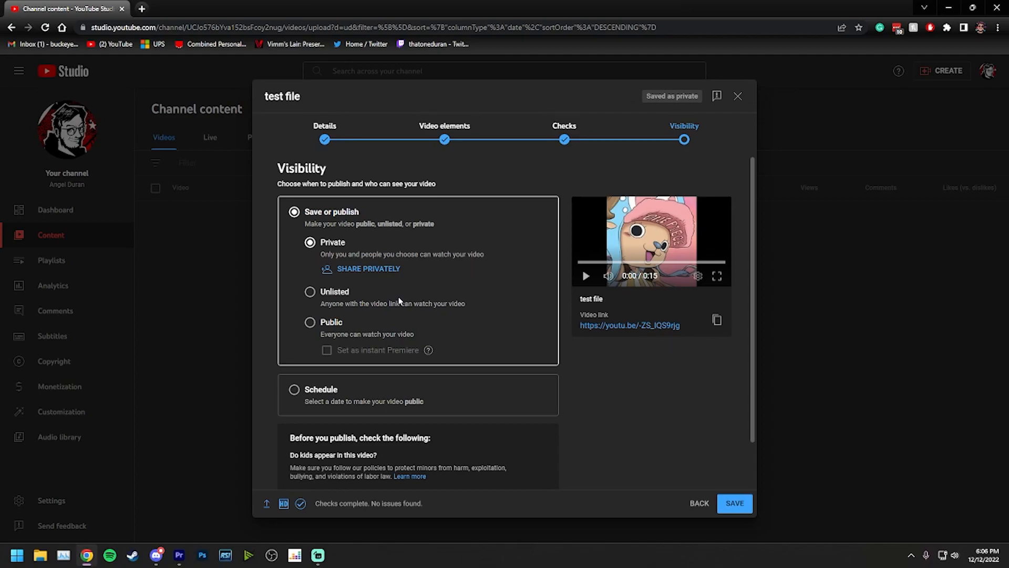
click(339, 291)
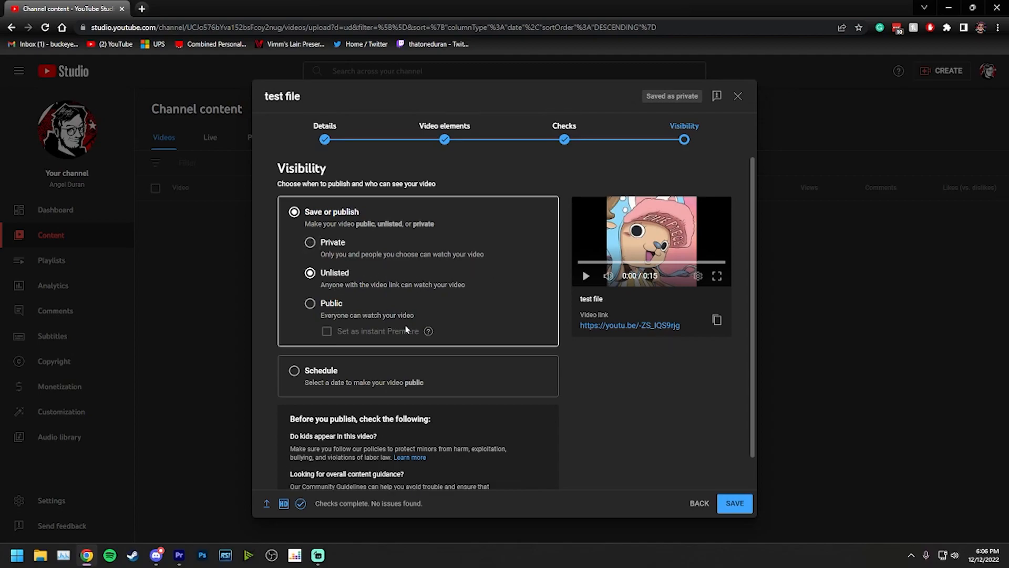
click(331, 254)
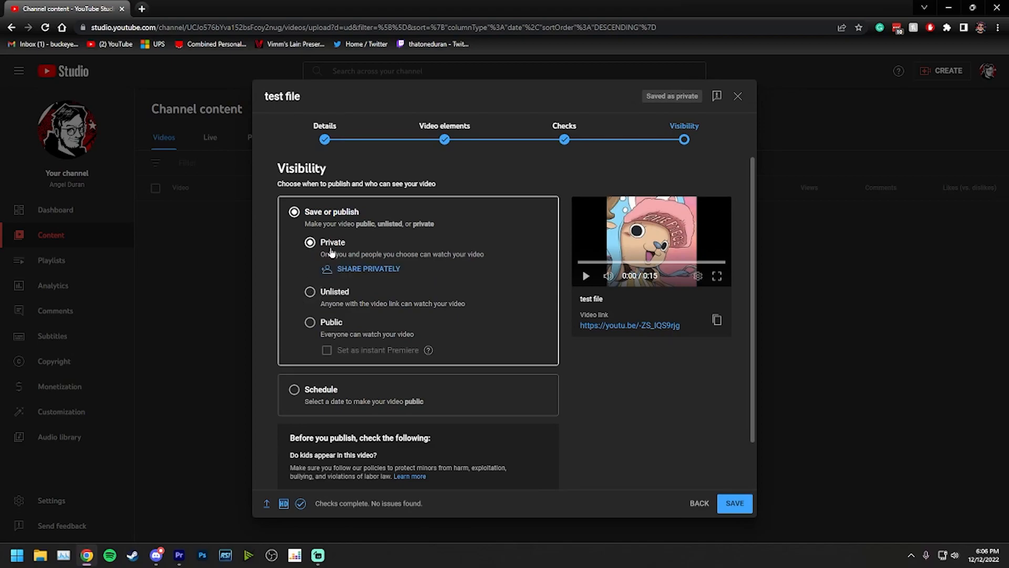
click(372, 303)
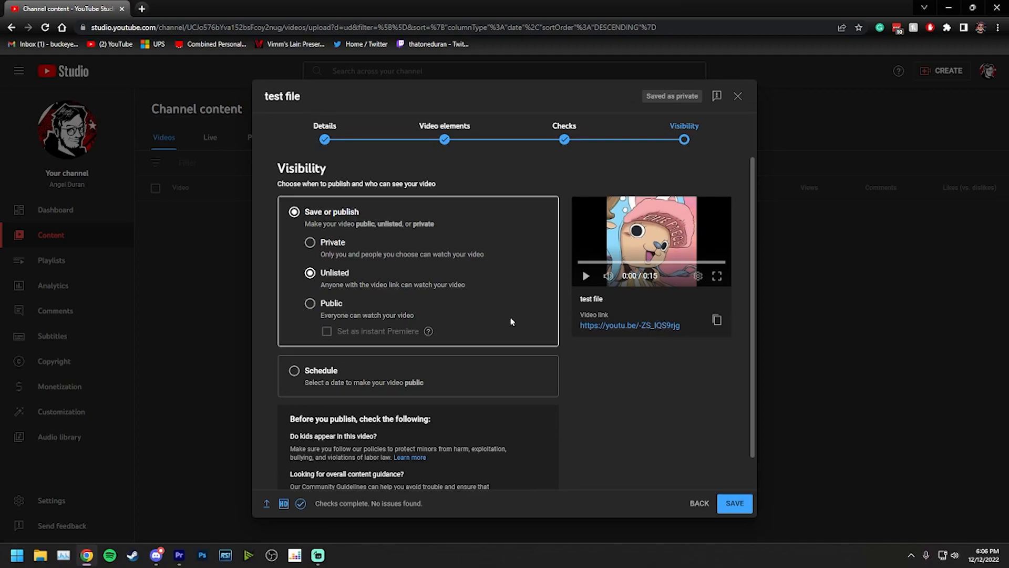
click(334, 315)
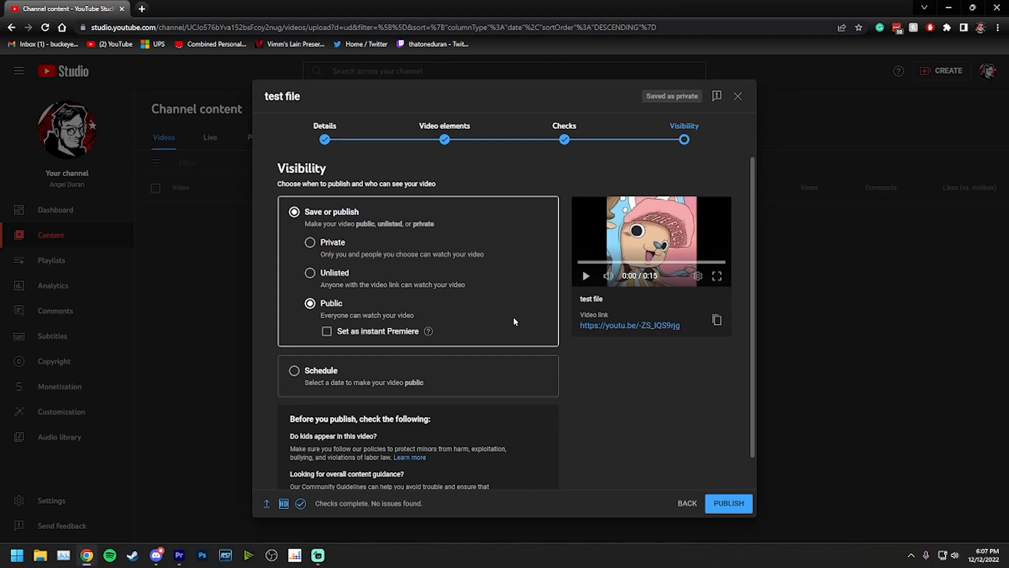
- Try scheduling the video for Dec 15, 2022 at 10:30 PM, and return to the Save or publish option
click(305, 377)
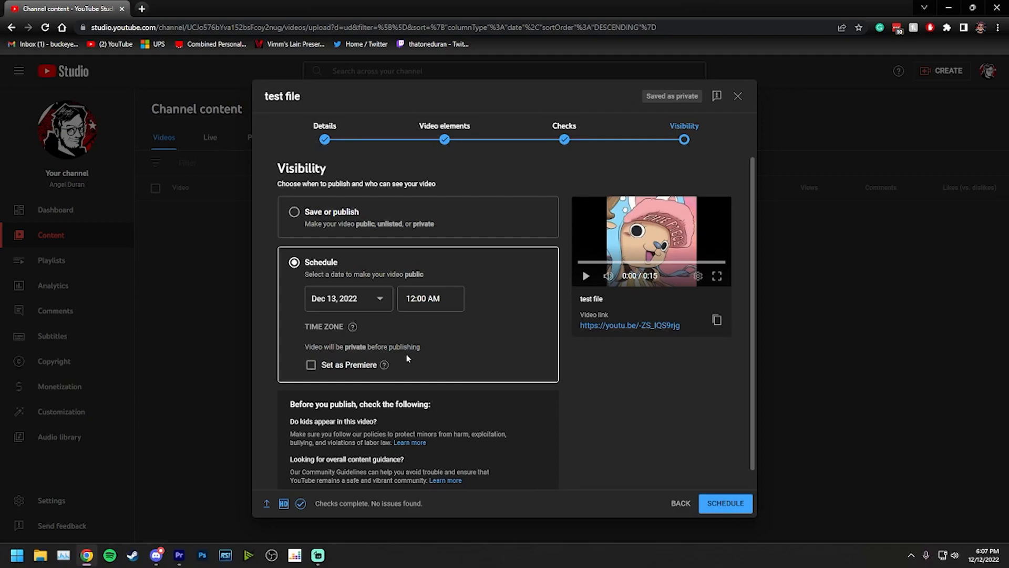
click(364, 301)
click(375, 377)
click(376, 298)
click(394, 376)
click(441, 299)
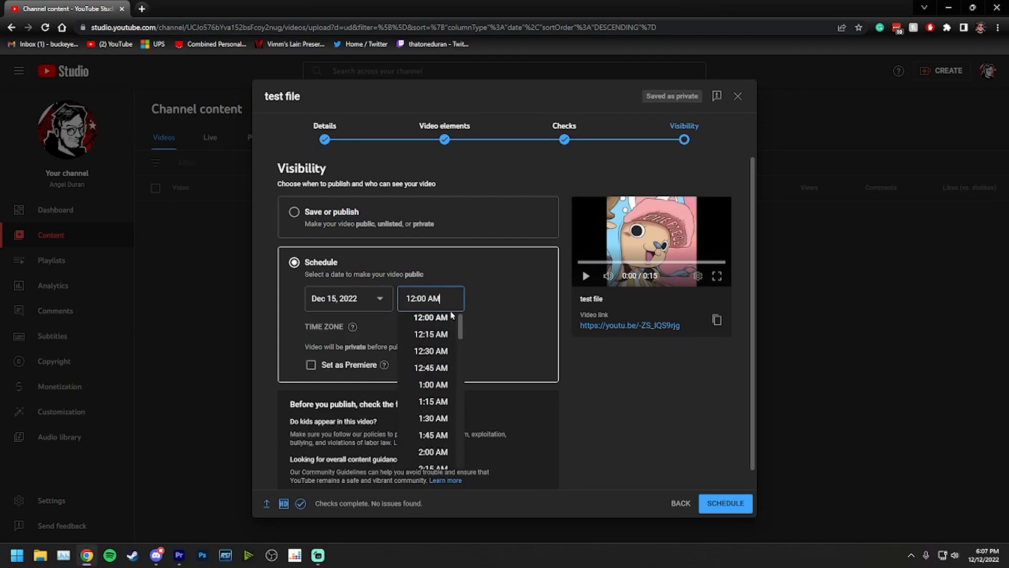
scroll(446, 405, down, 15)
scroll(446, 405, down, 7)
click(446, 372)
scroll(489, 356, down, 1)
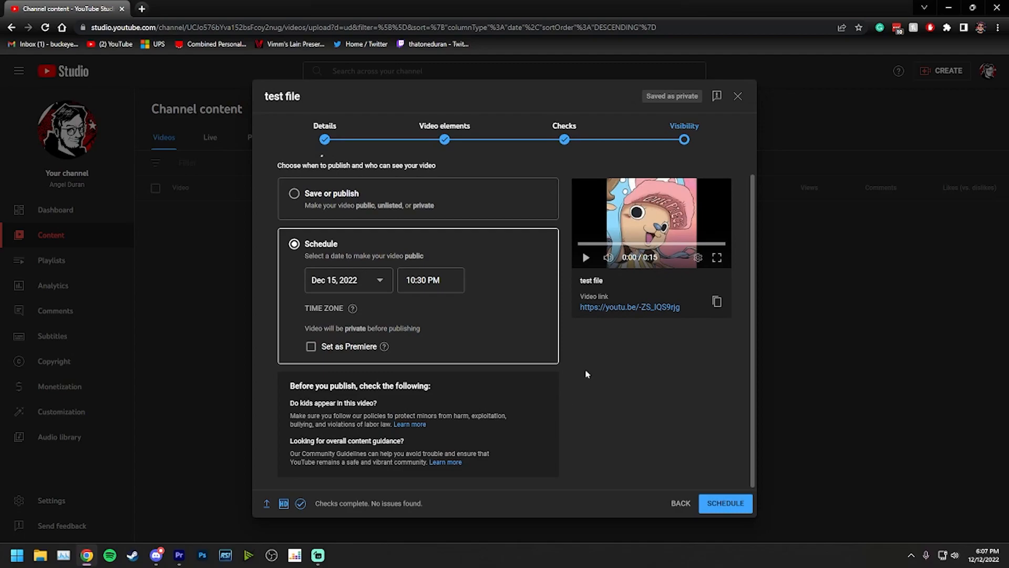
scroll(561, 374, up, 1)
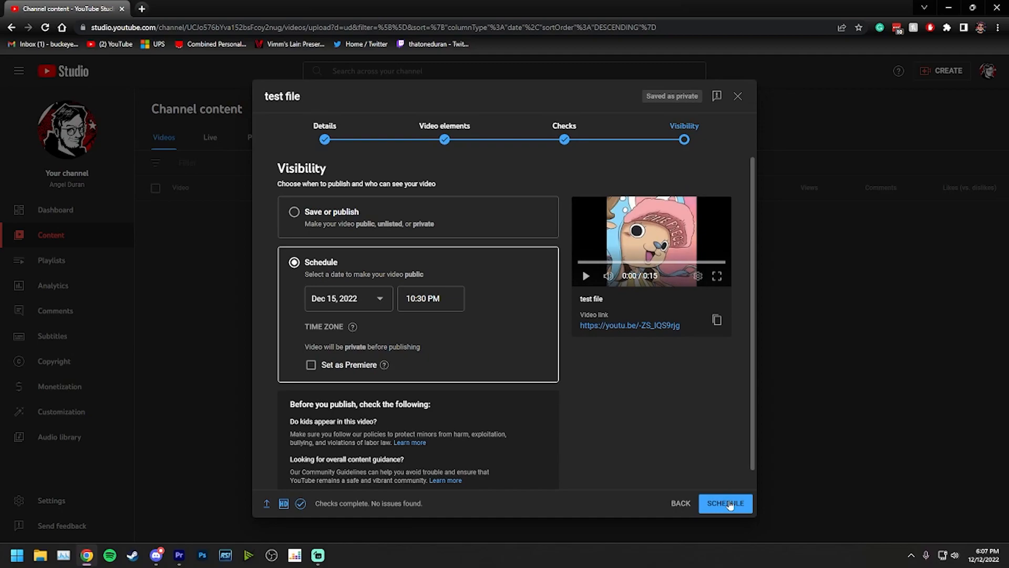
click(308, 217)
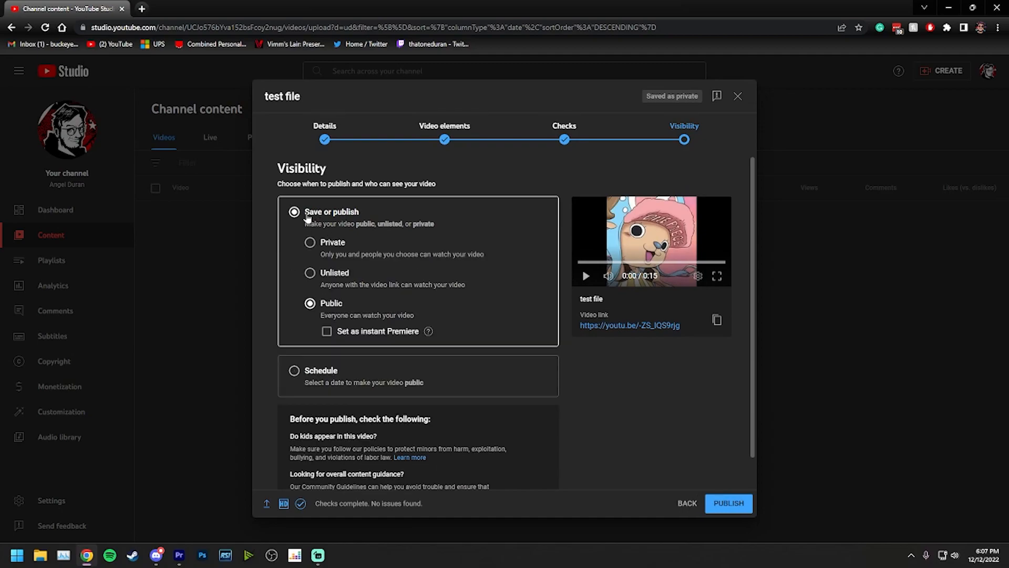